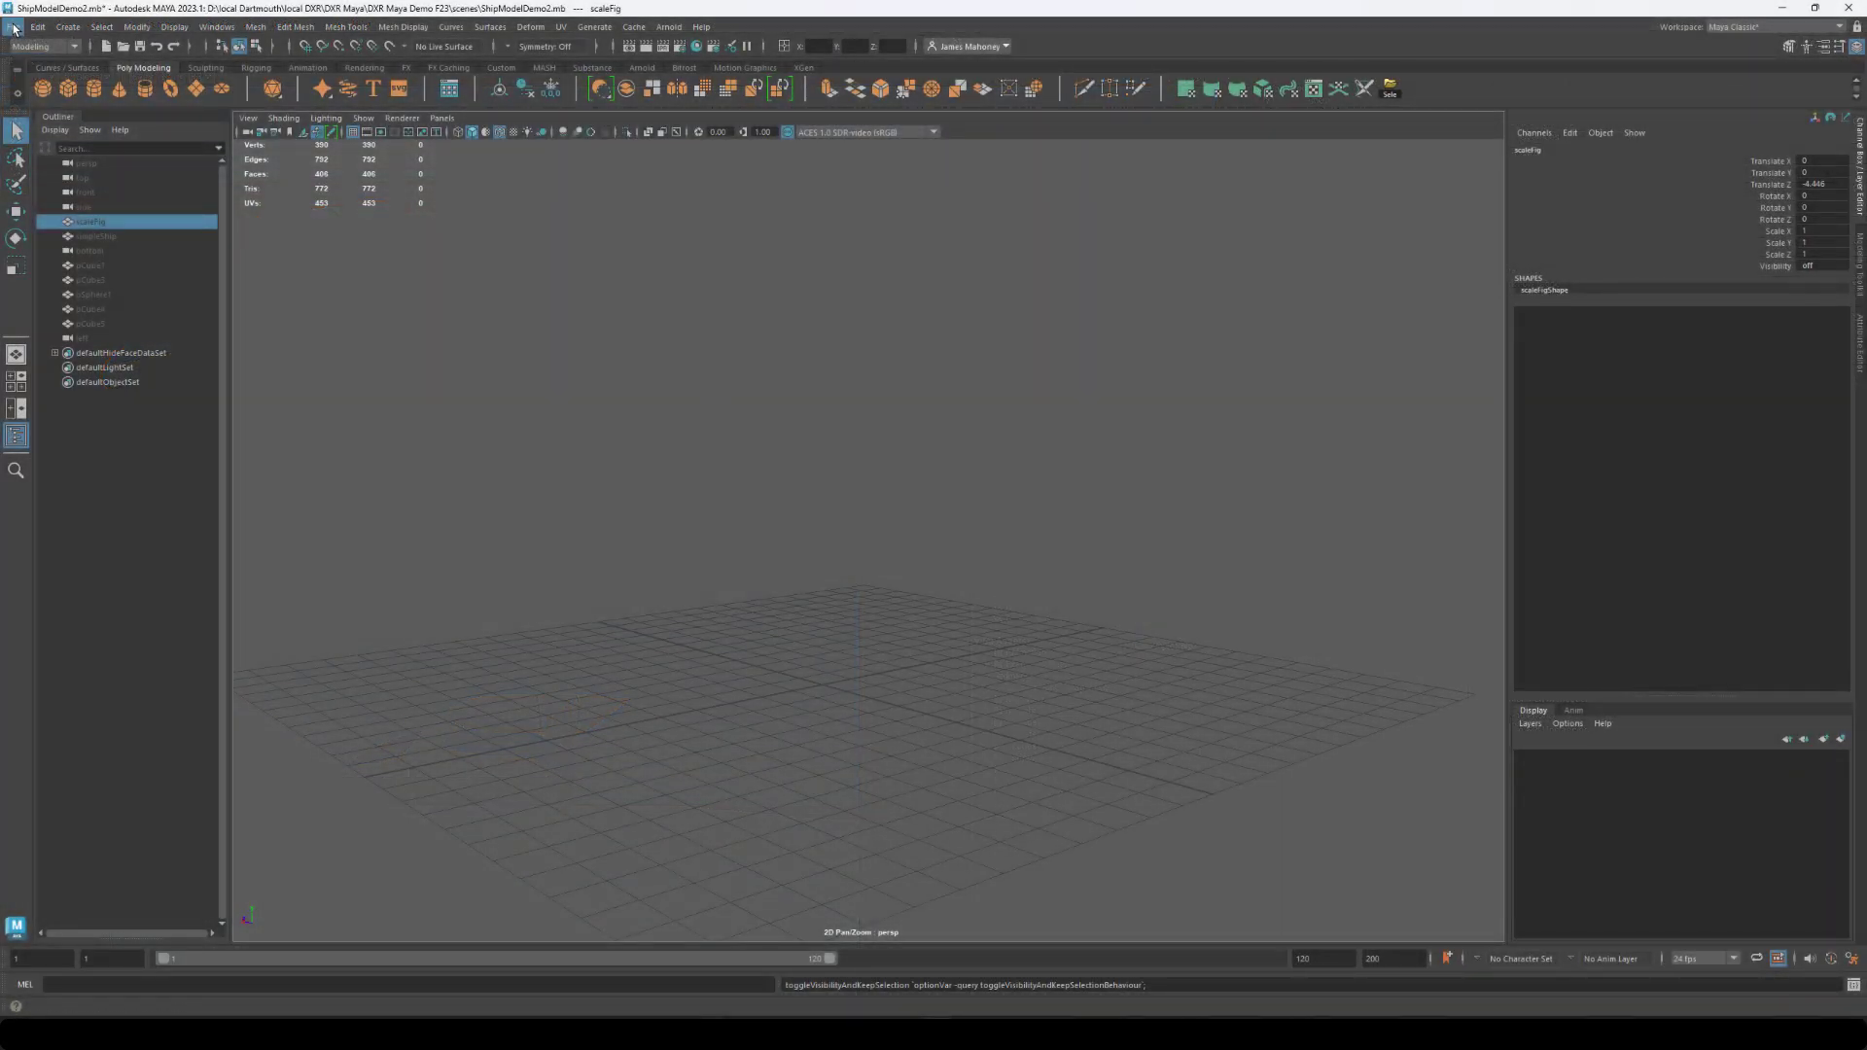
# Set the Maya project to the DXR Maya Demo F23 folder.
pyautogui.click(14, 27)
pyautogui.click(79, 462)
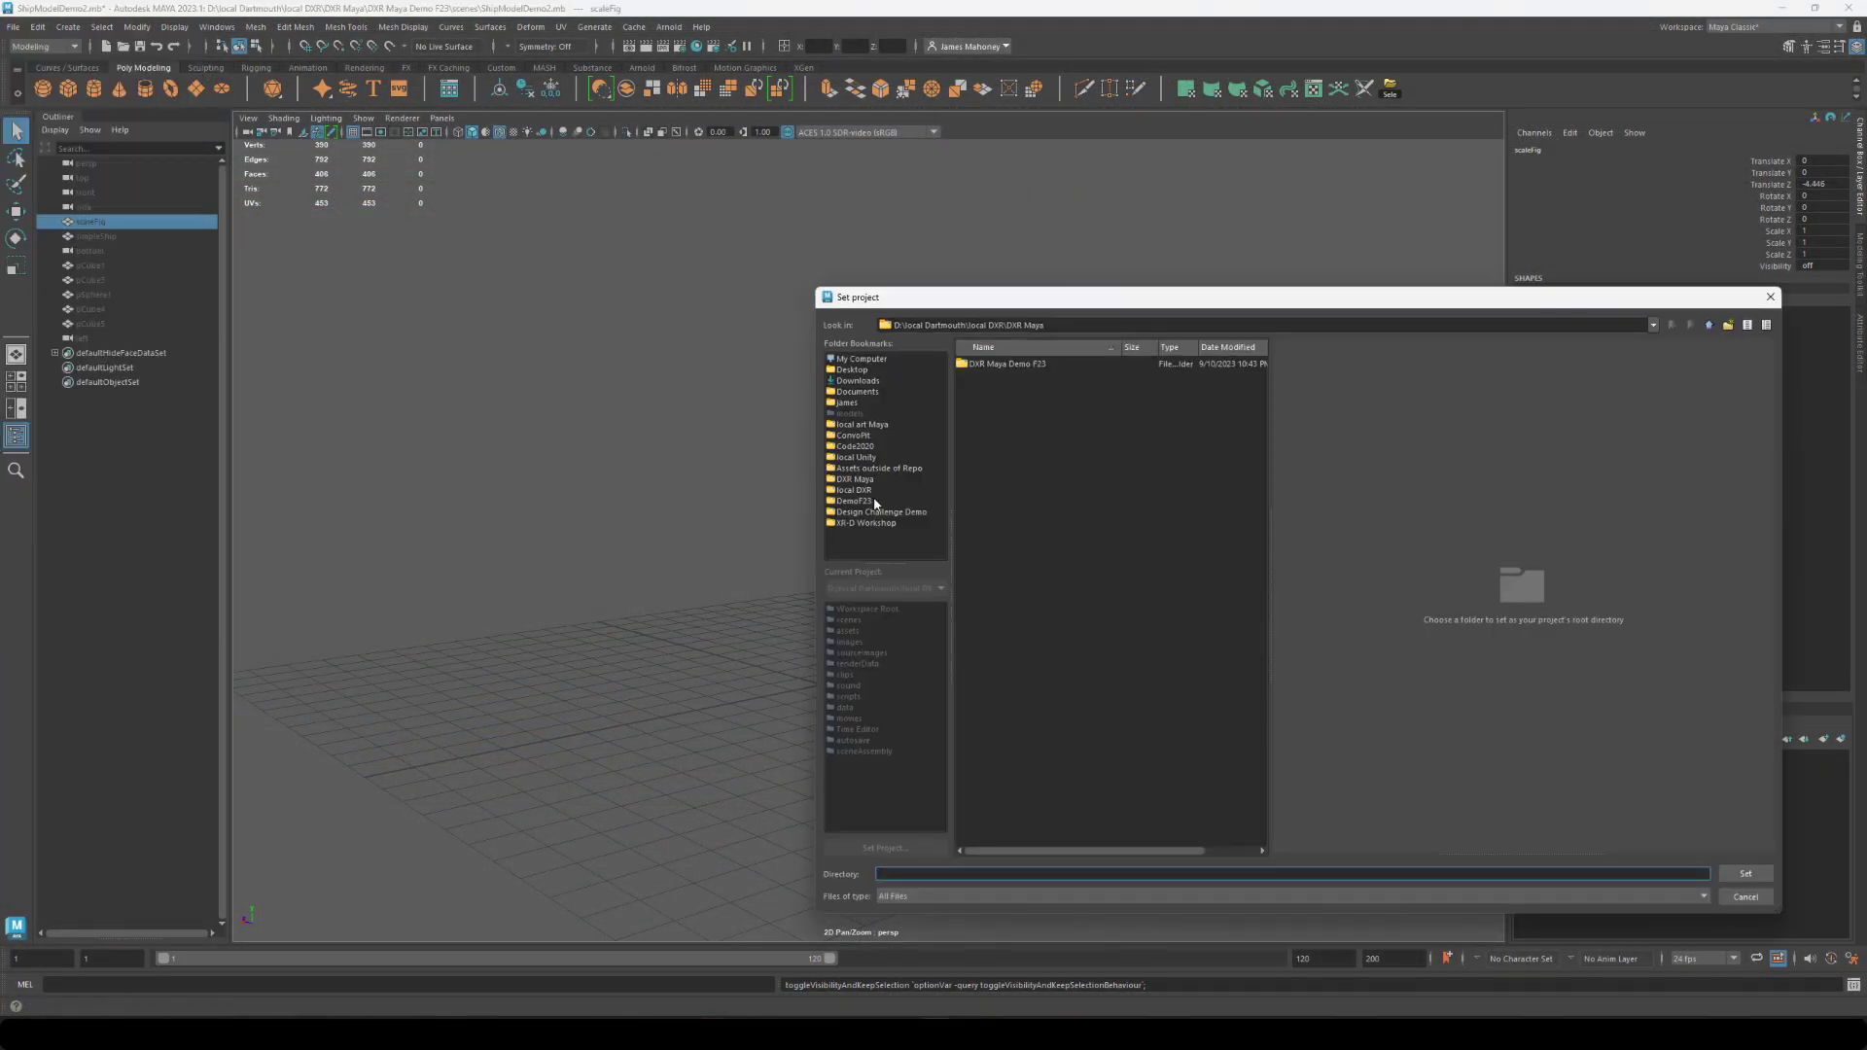
pyautogui.click(969, 365)
pyautogui.click(1748, 874)
# Save the current scene under the new name videoDemo in the project's scenes folder.
pyautogui.click(13, 27)
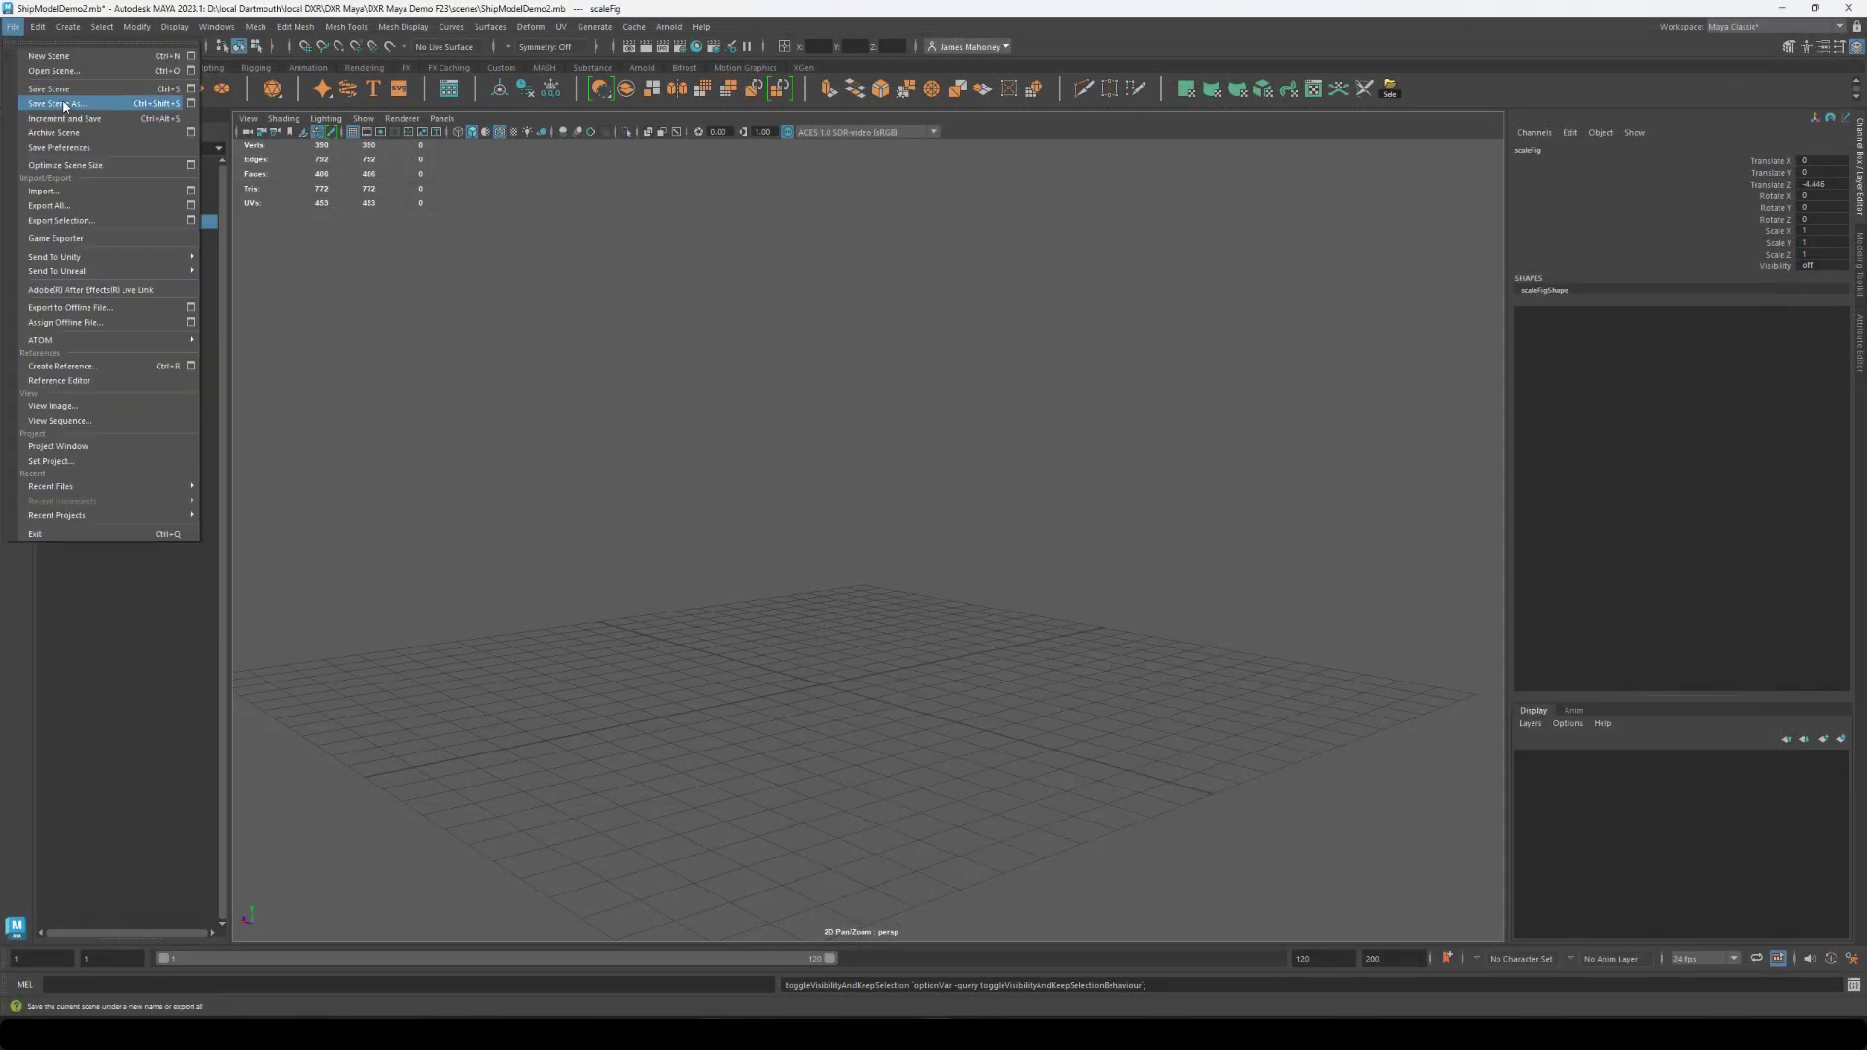
pyautogui.click(90, 425)
pyautogui.click(883, 275)
pyautogui.click(14, 27)
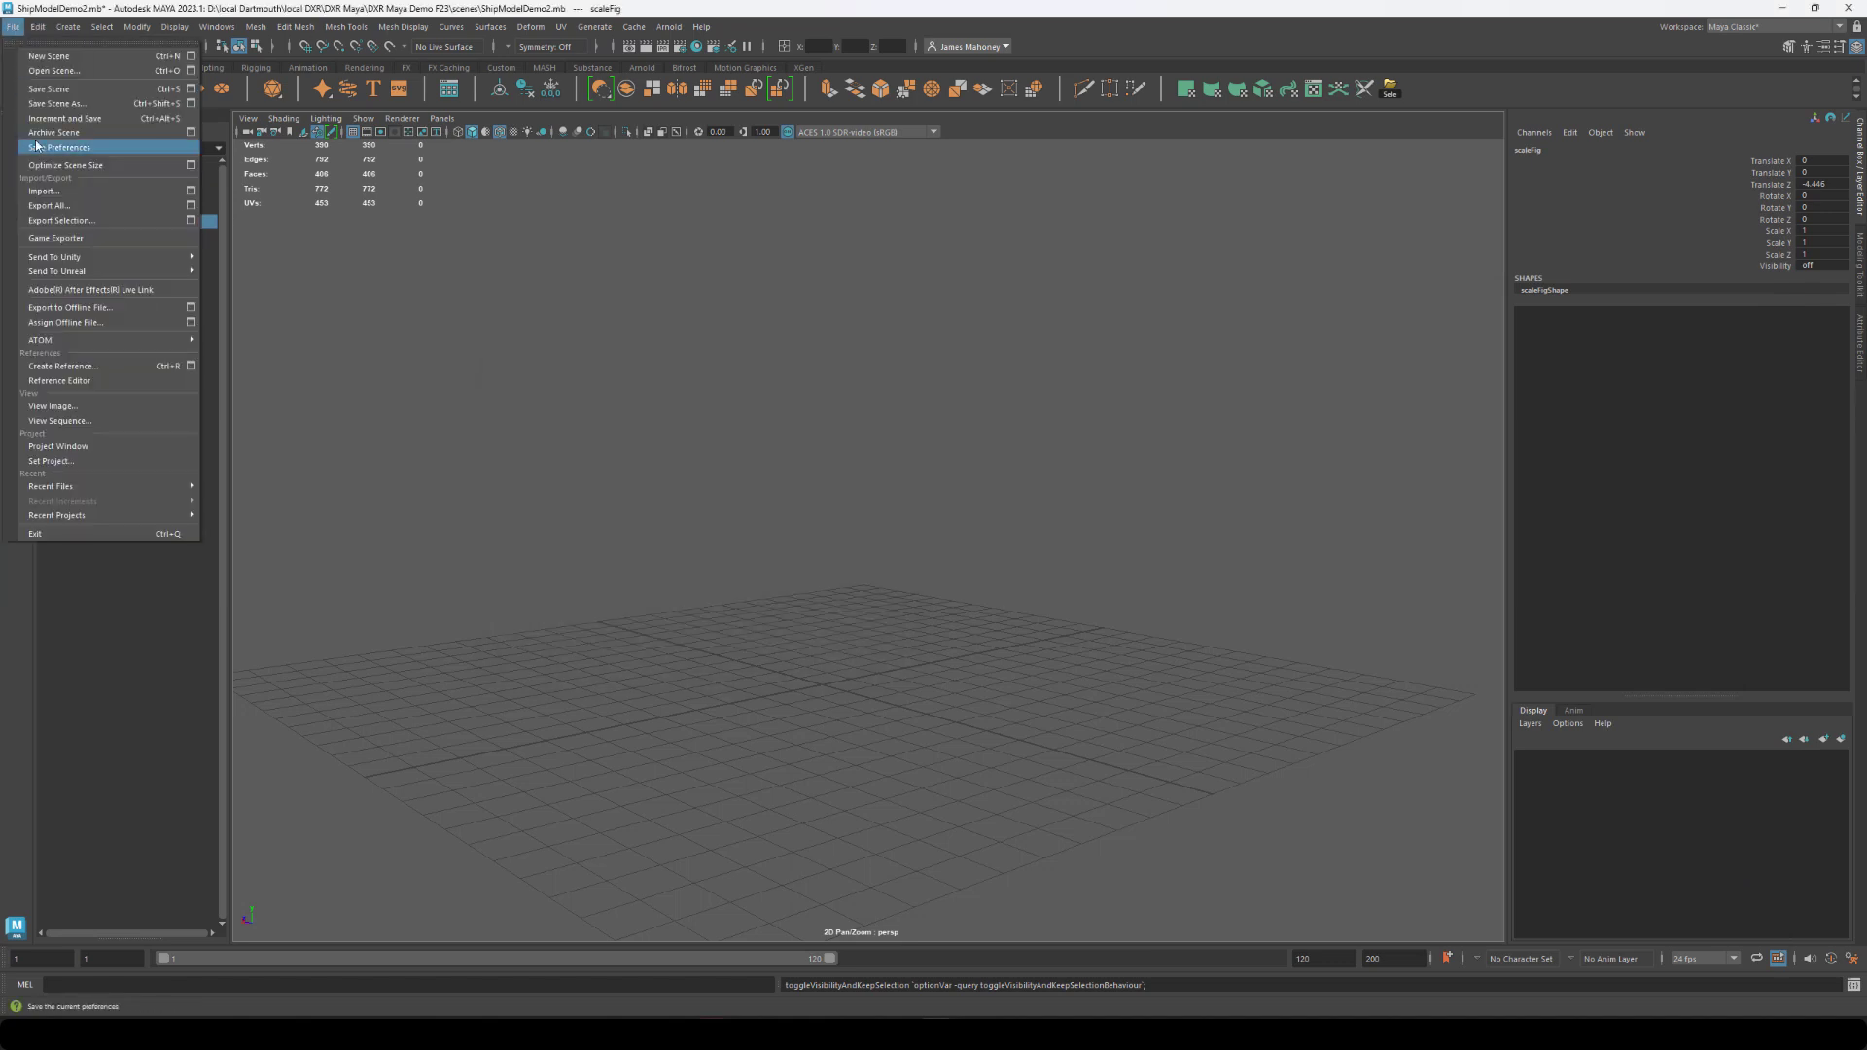
pyautogui.click(70, 145)
pyautogui.write('videoDemo')
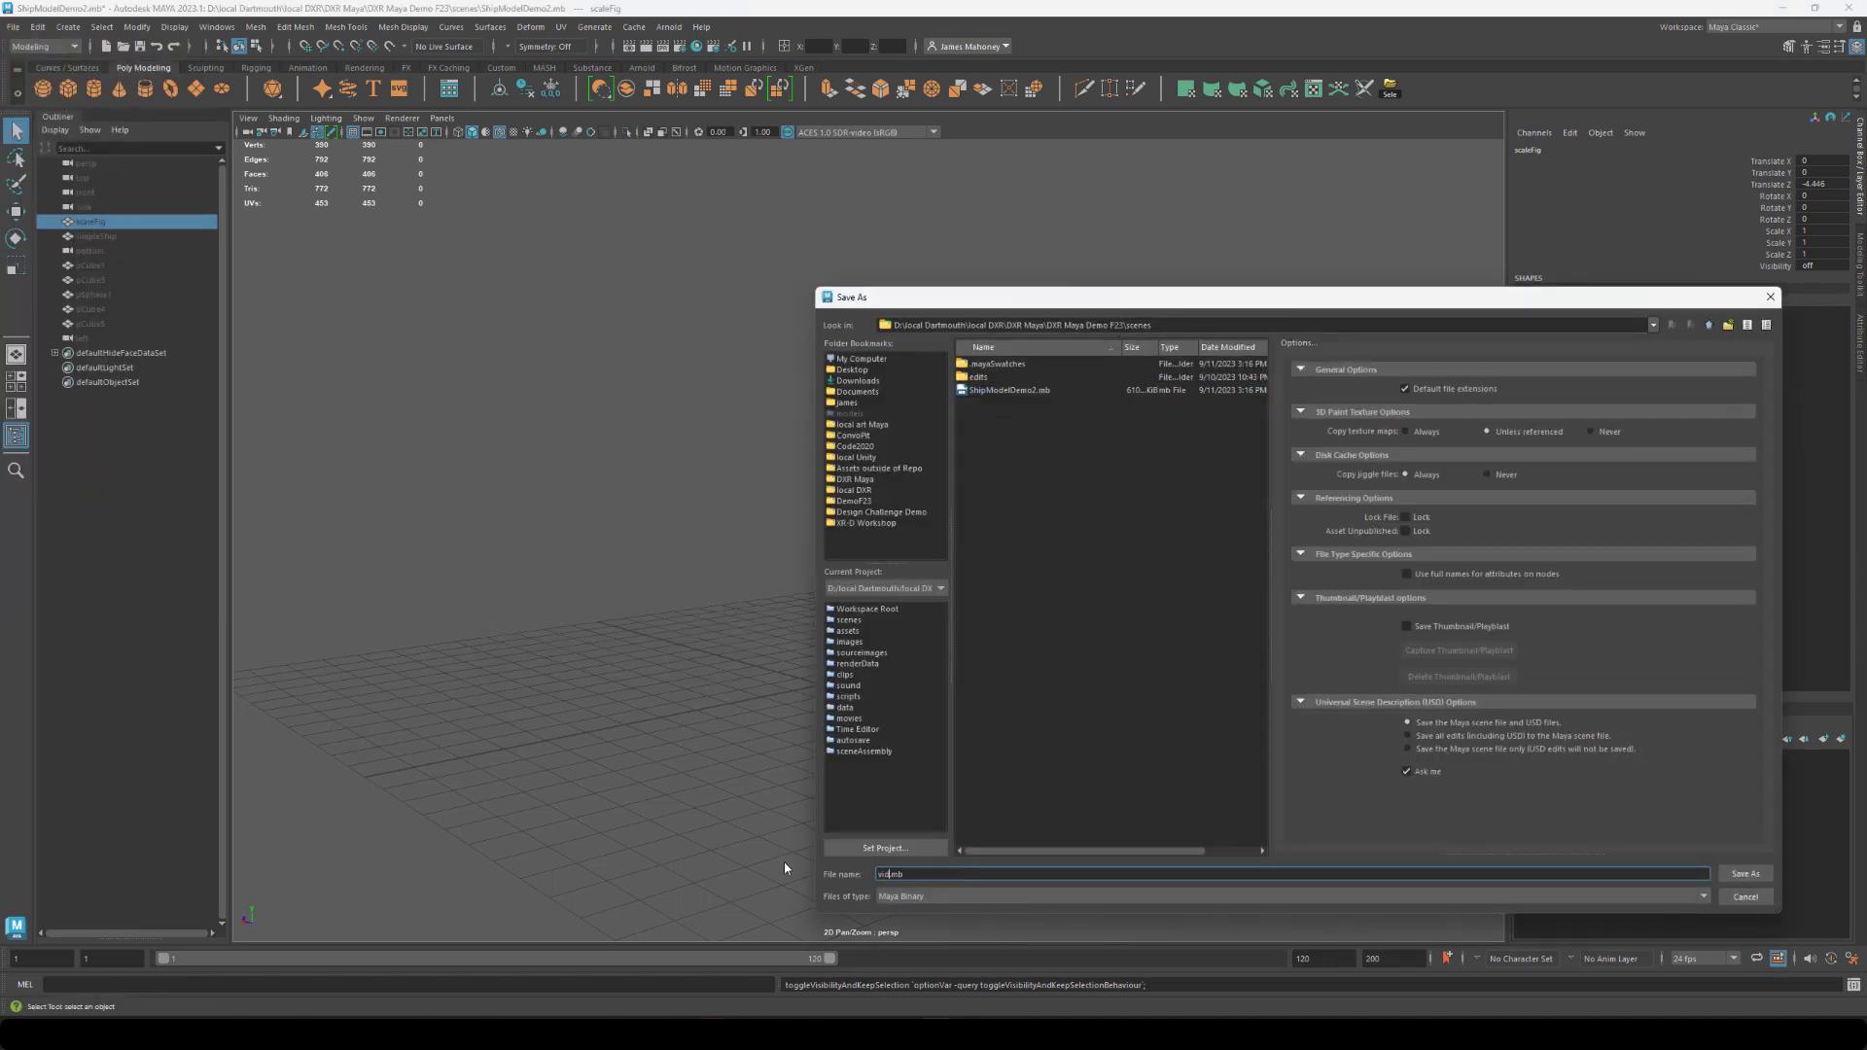
pyautogui.press('Return')
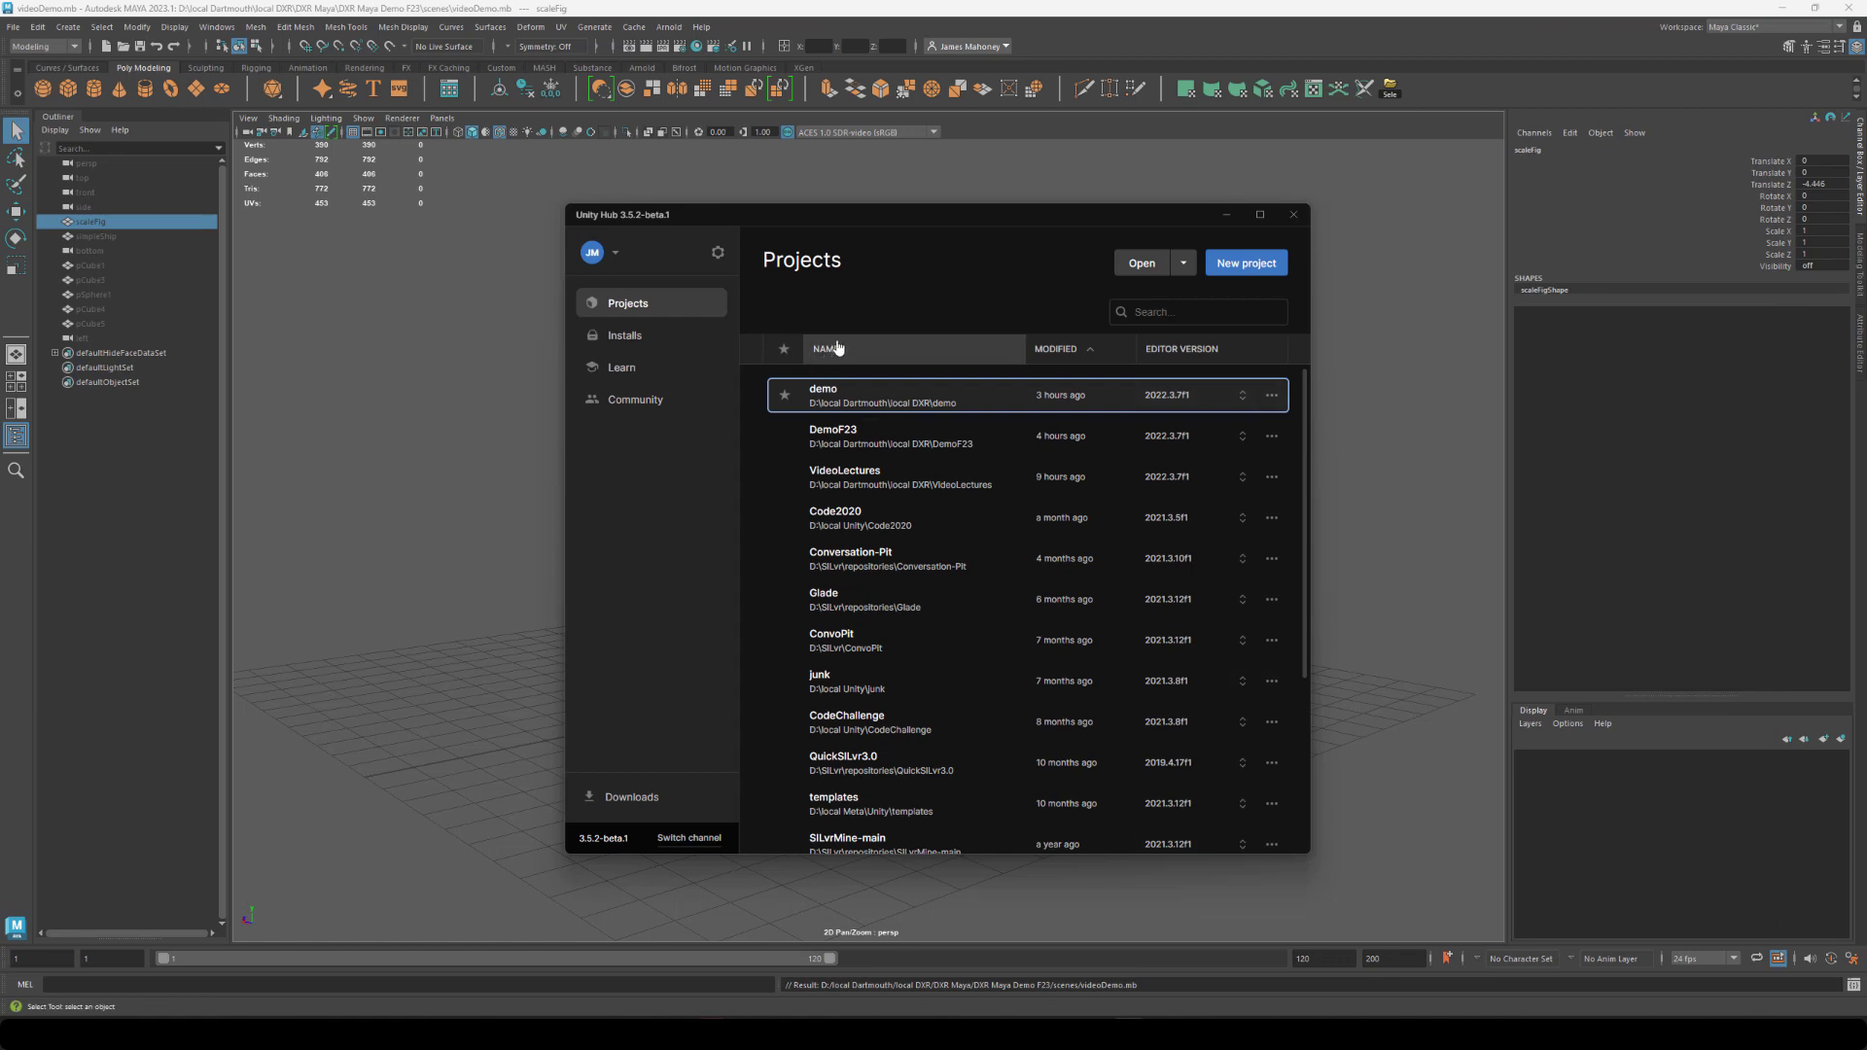
# Switch to Unity Hub and create a new project named whatever from the 3D (URP) template.
pyautogui.click(1251, 263)
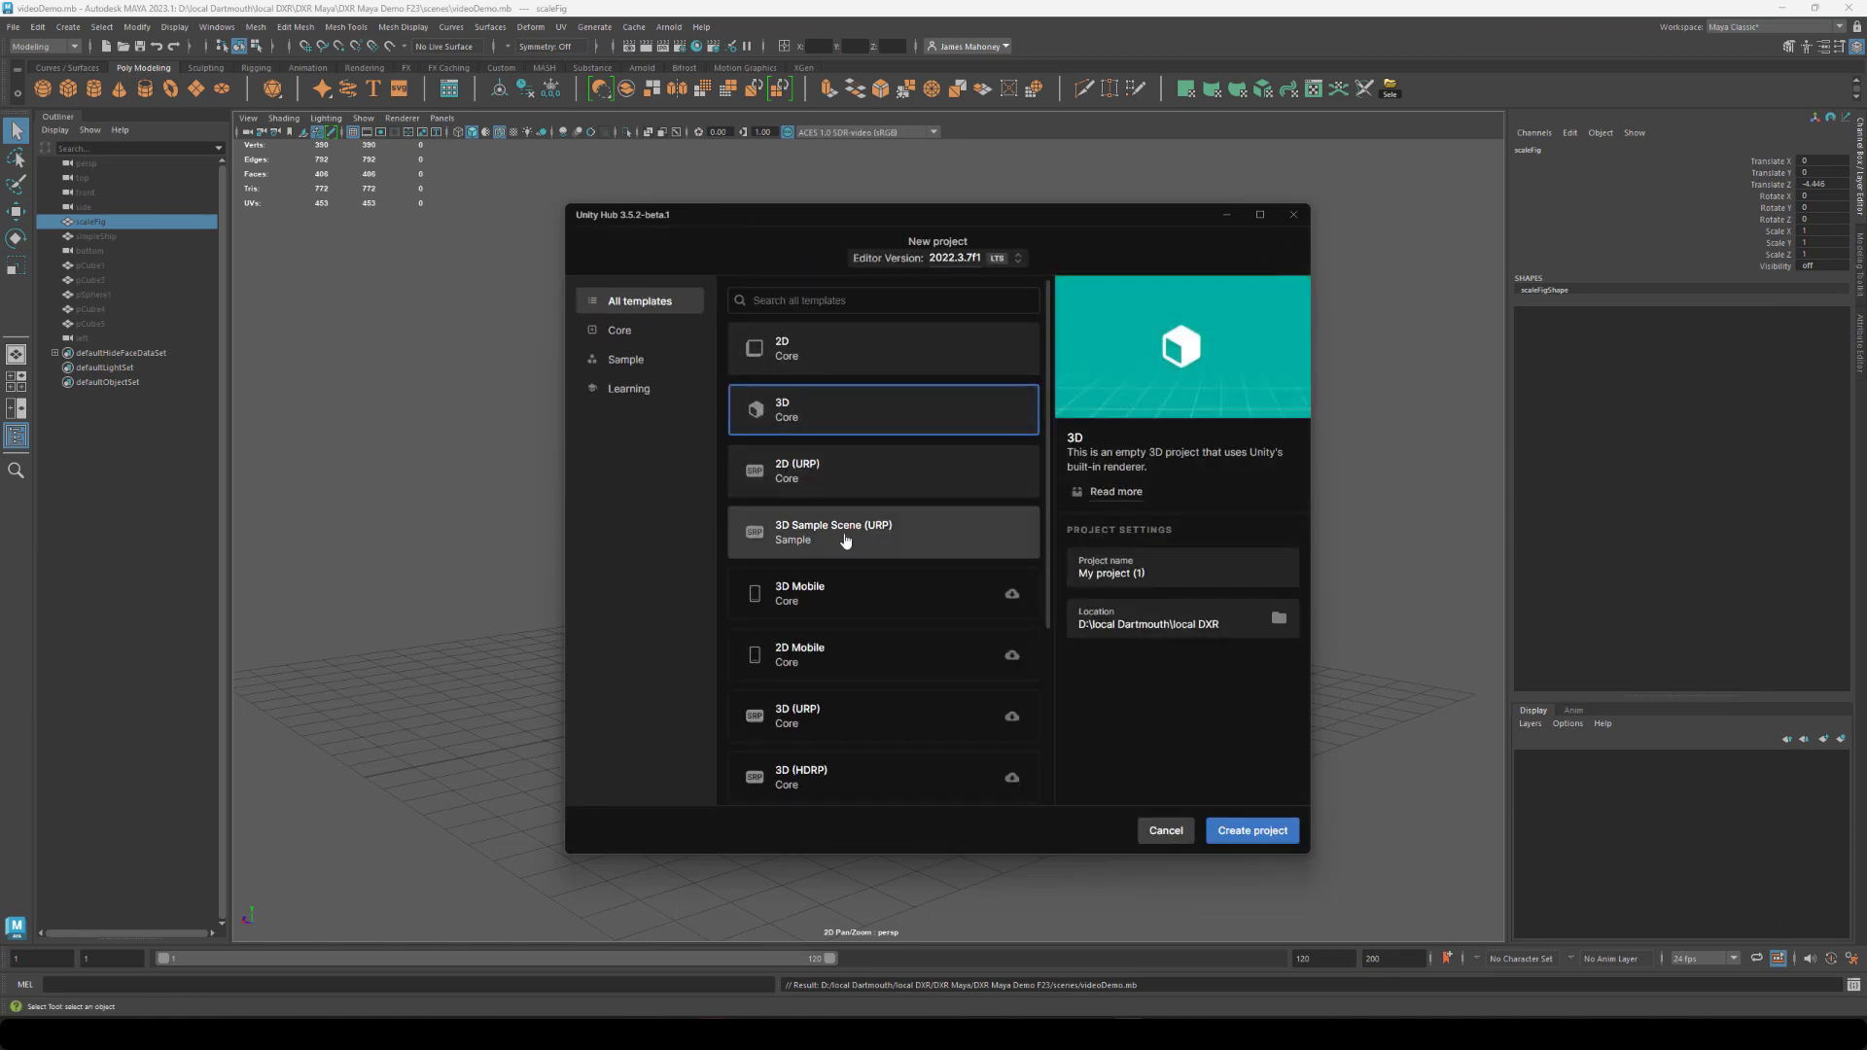
pyautogui.scroll(-3, 845, 535)
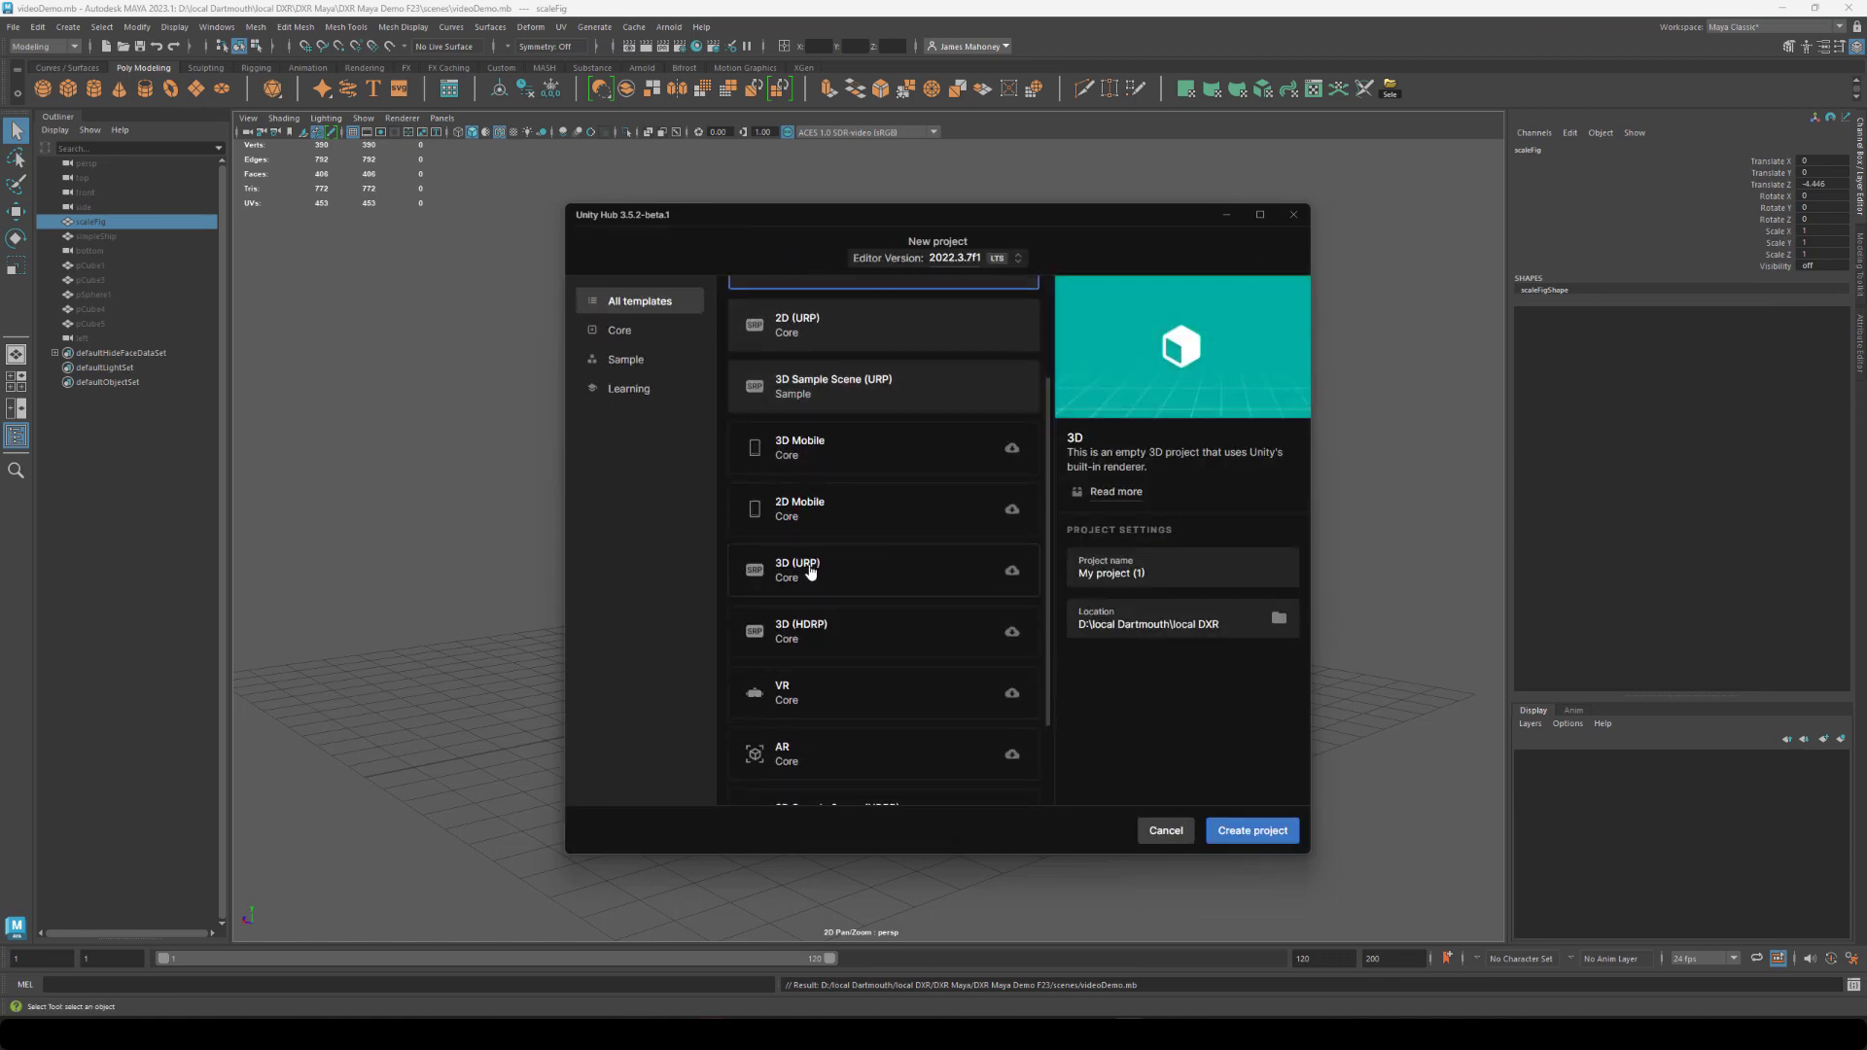
pyautogui.click(815, 570)
pyautogui.click(1194, 552)
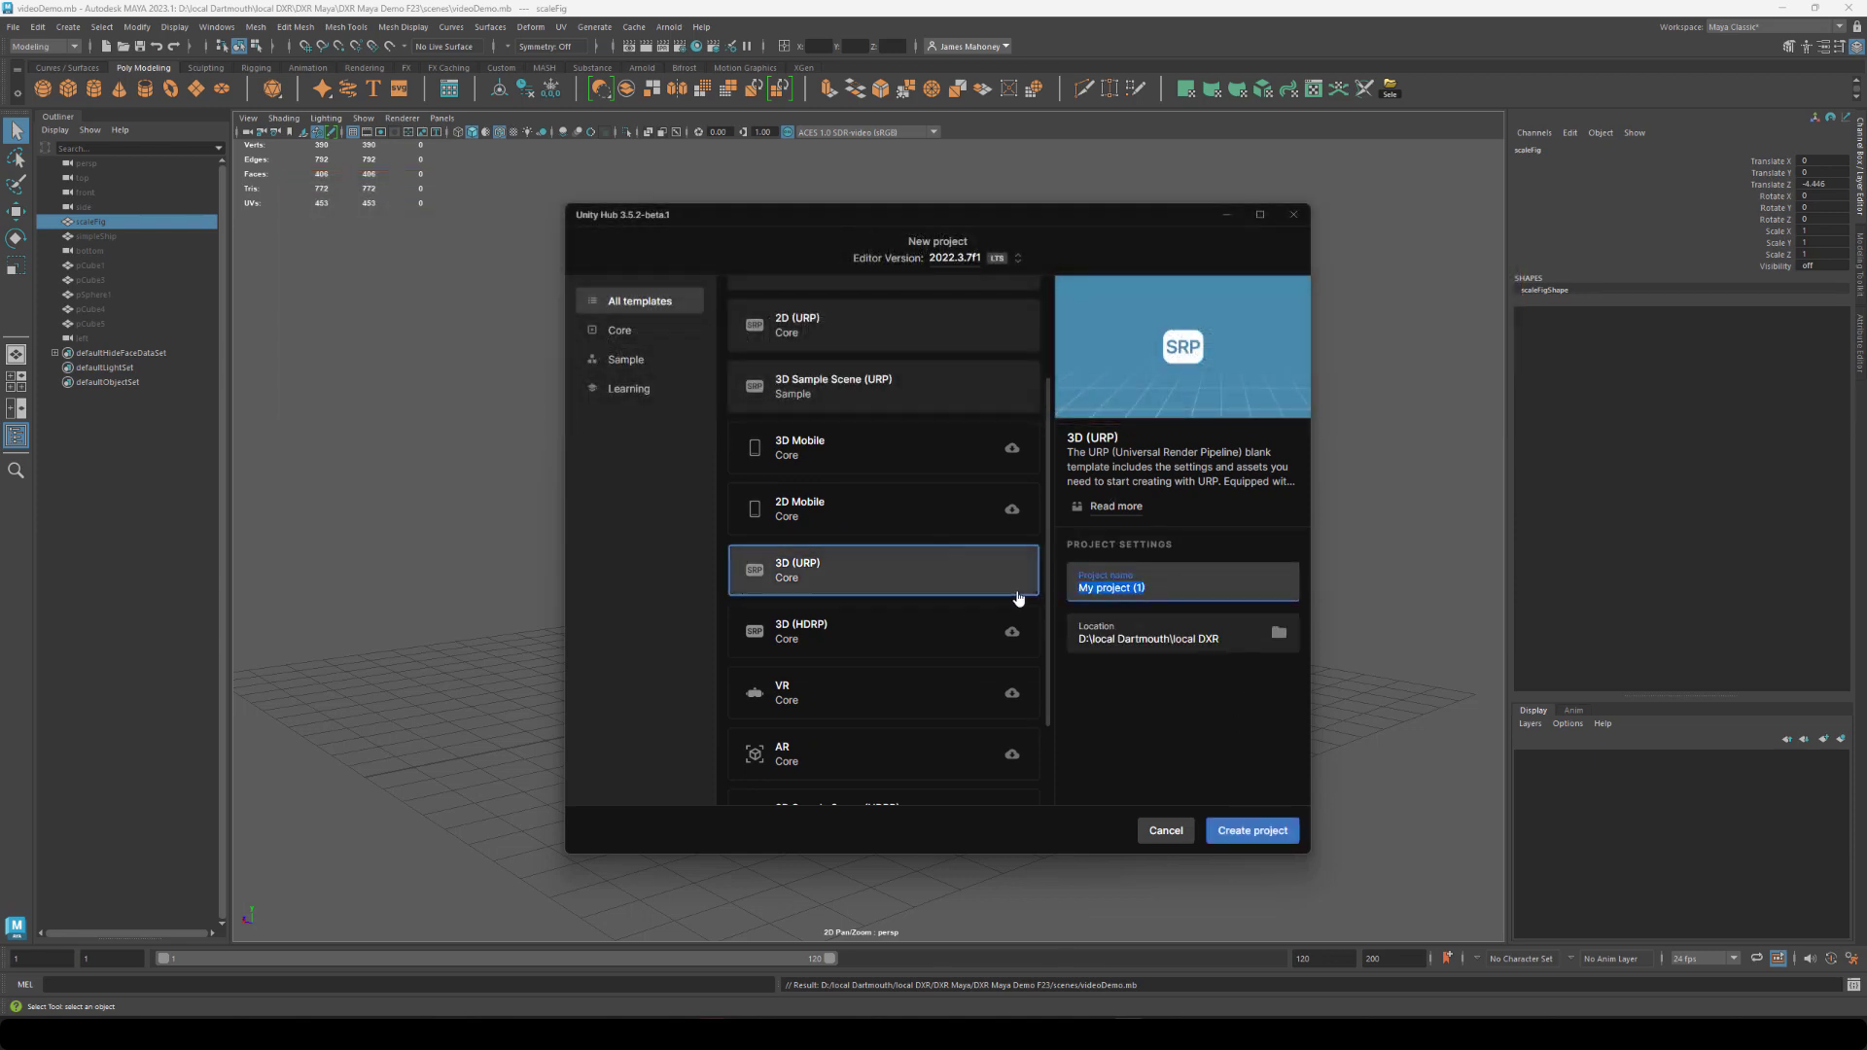
pyautogui.write('whatever')
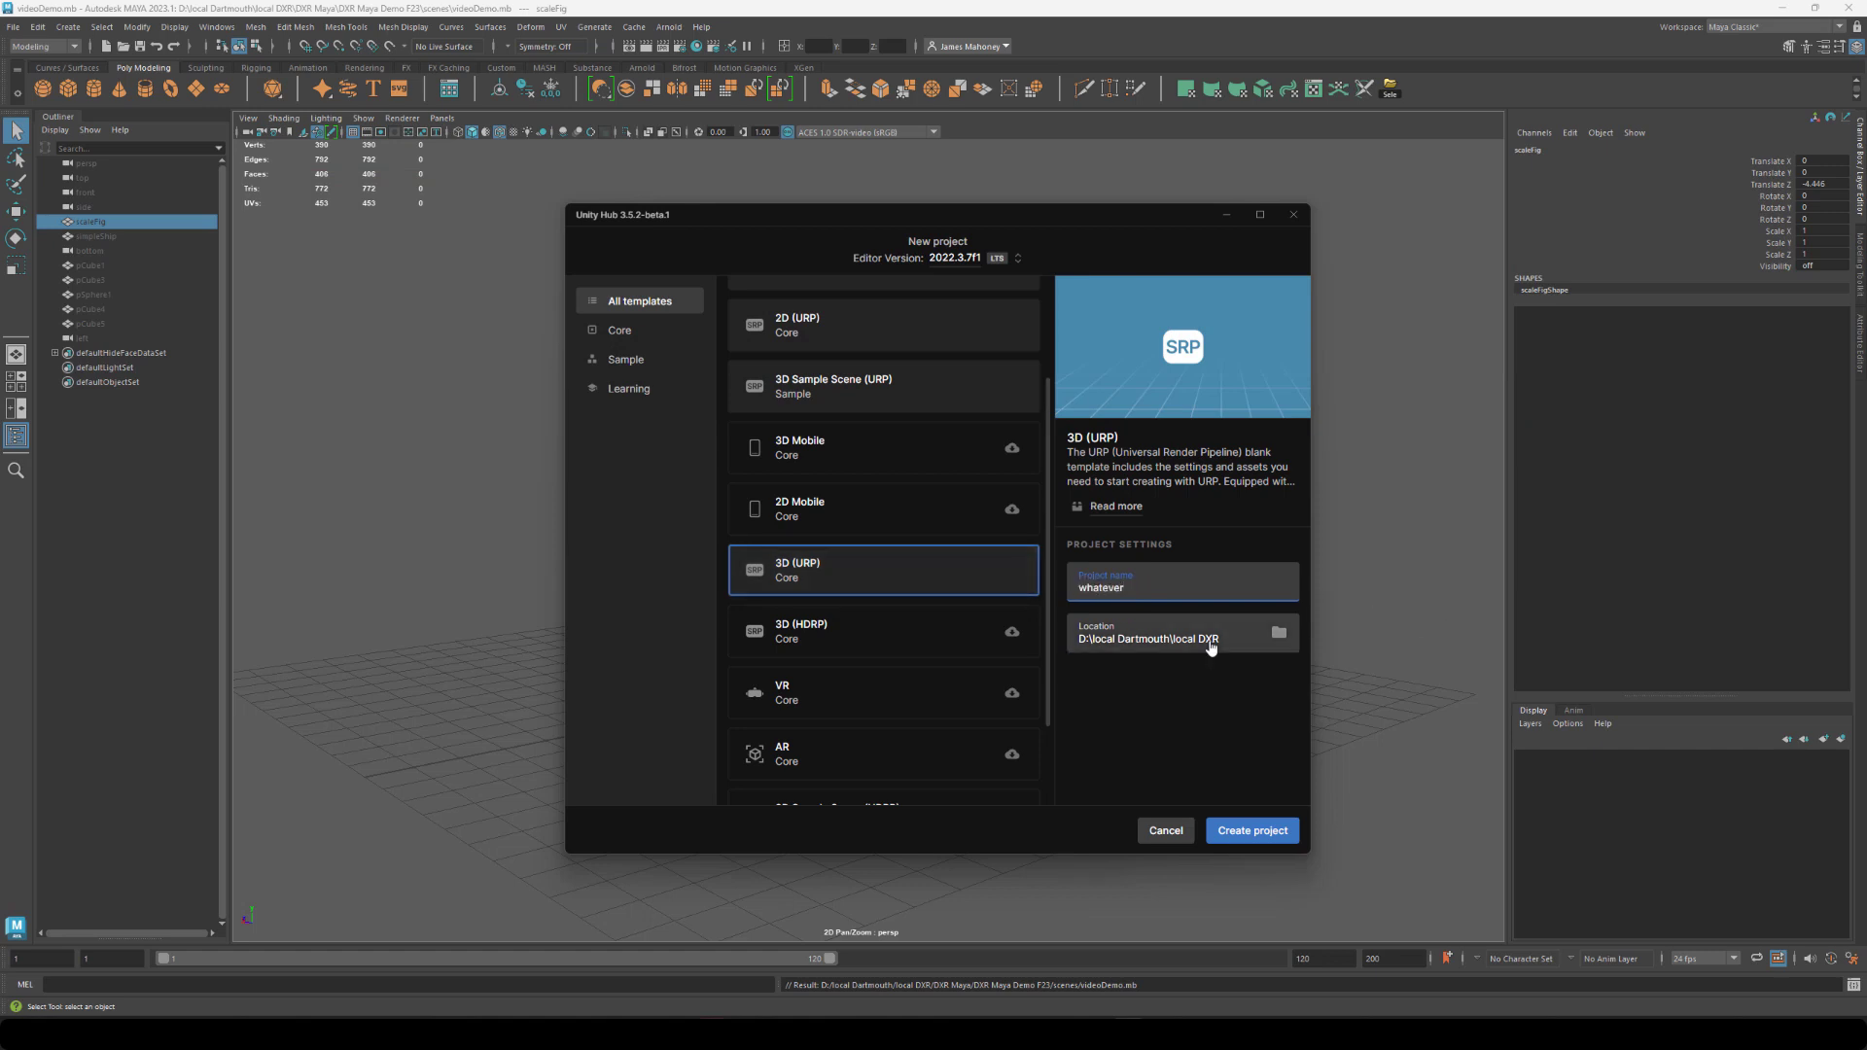
pyautogui.click(1254, 831)
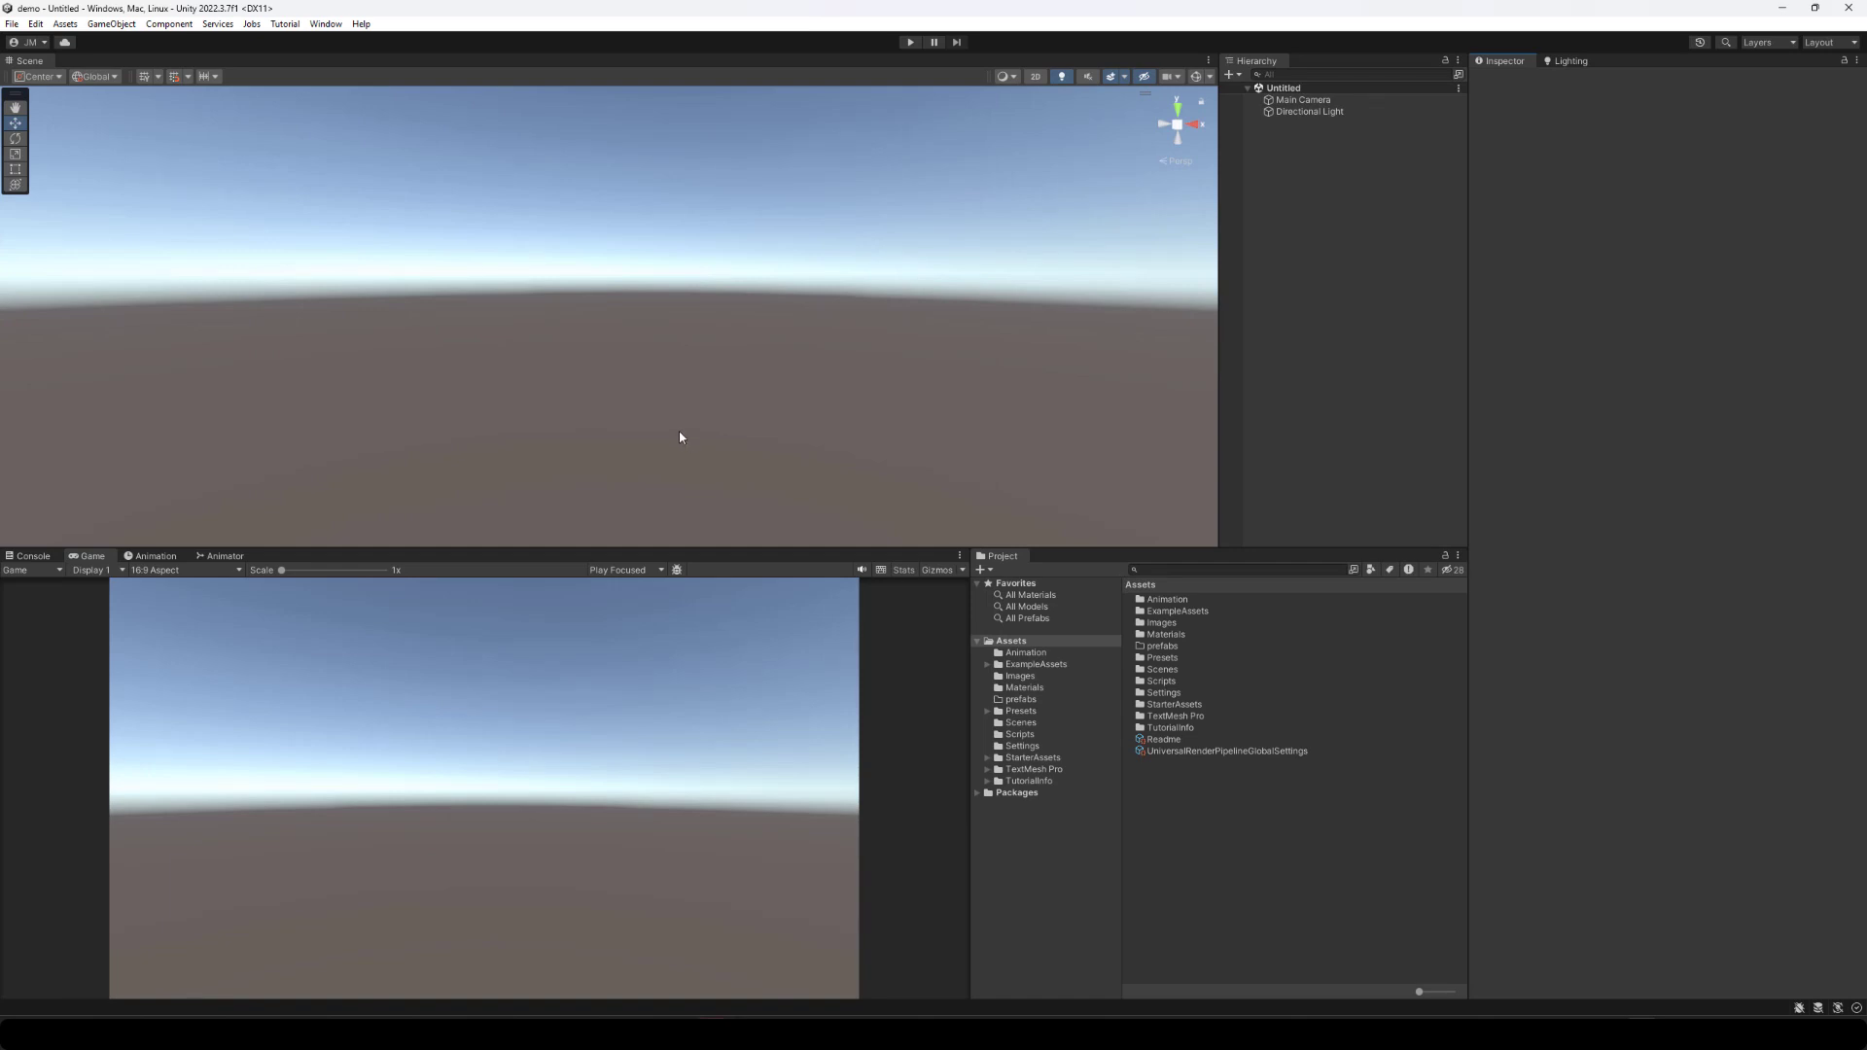
# Switch to the Unity editor with the demo project and save the untitled scene as blankDemo in the Scenes folder.
pyautogui.click(11, 24)
pyautogui.click(58, 110)
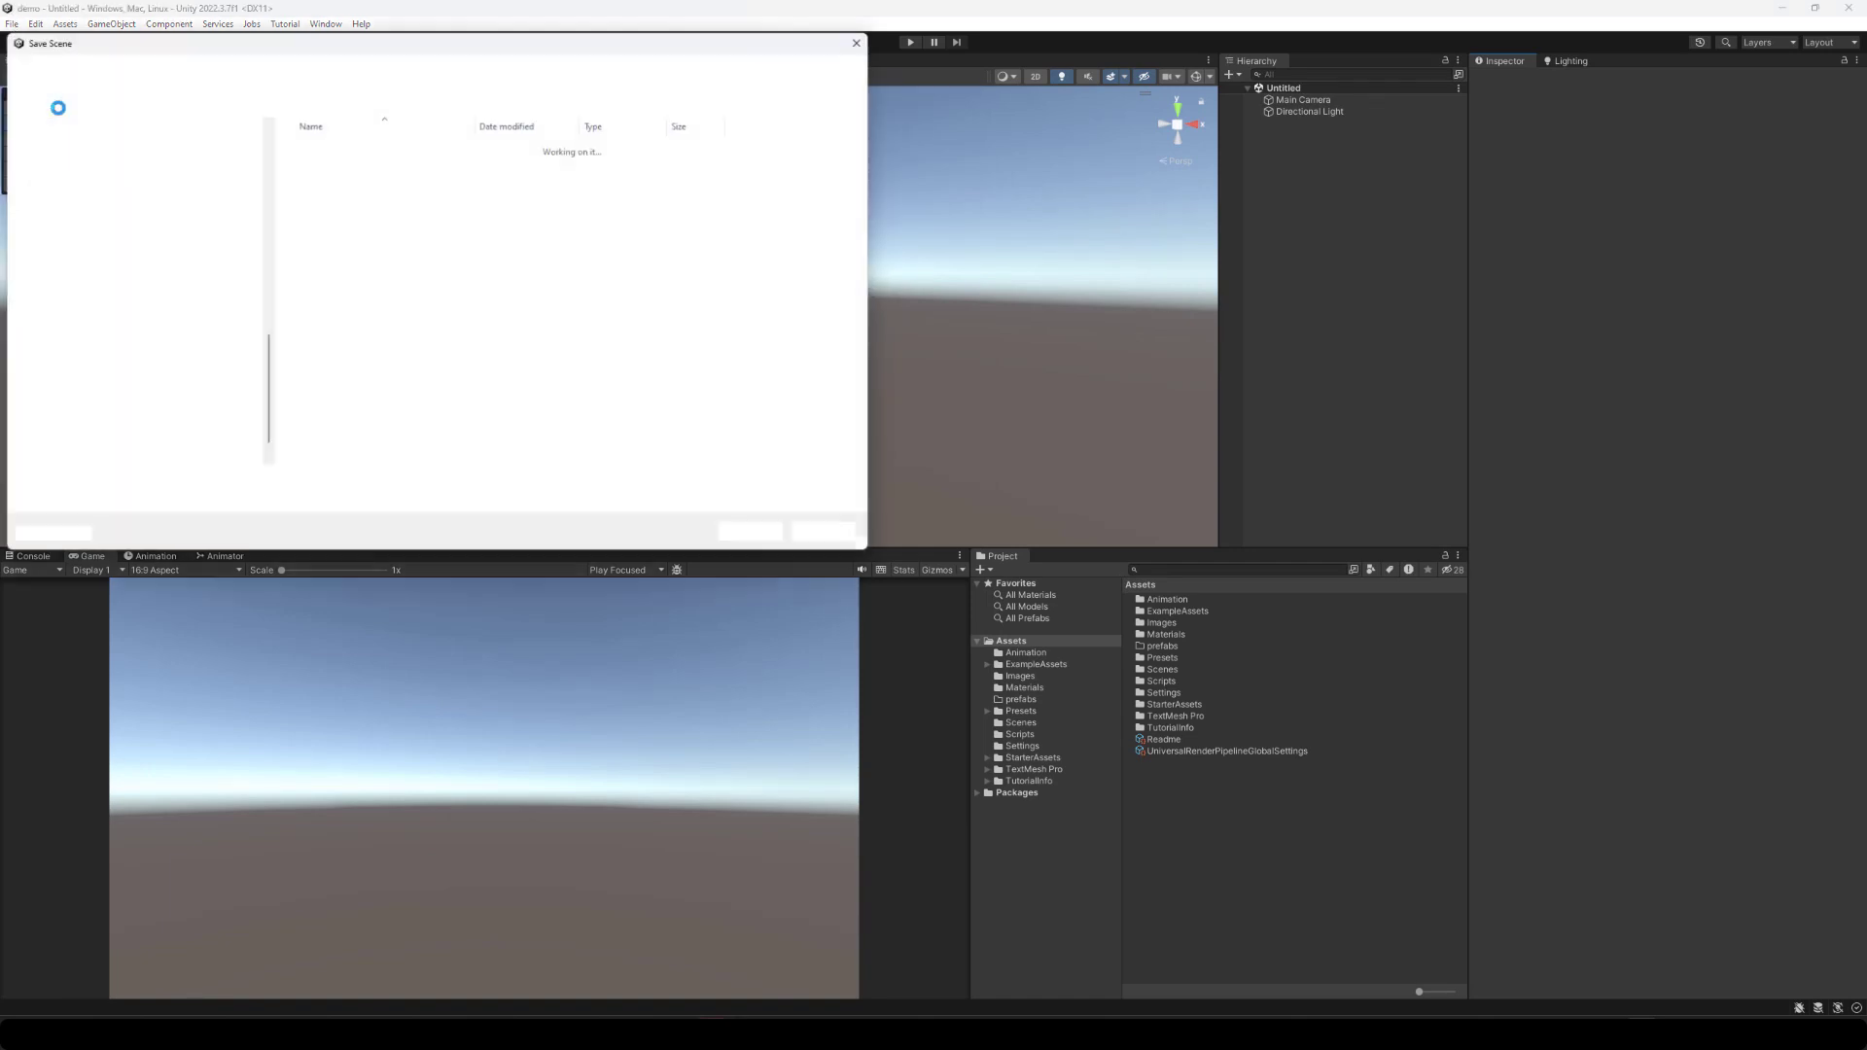
pyautogui.doubleClick(350, 284)
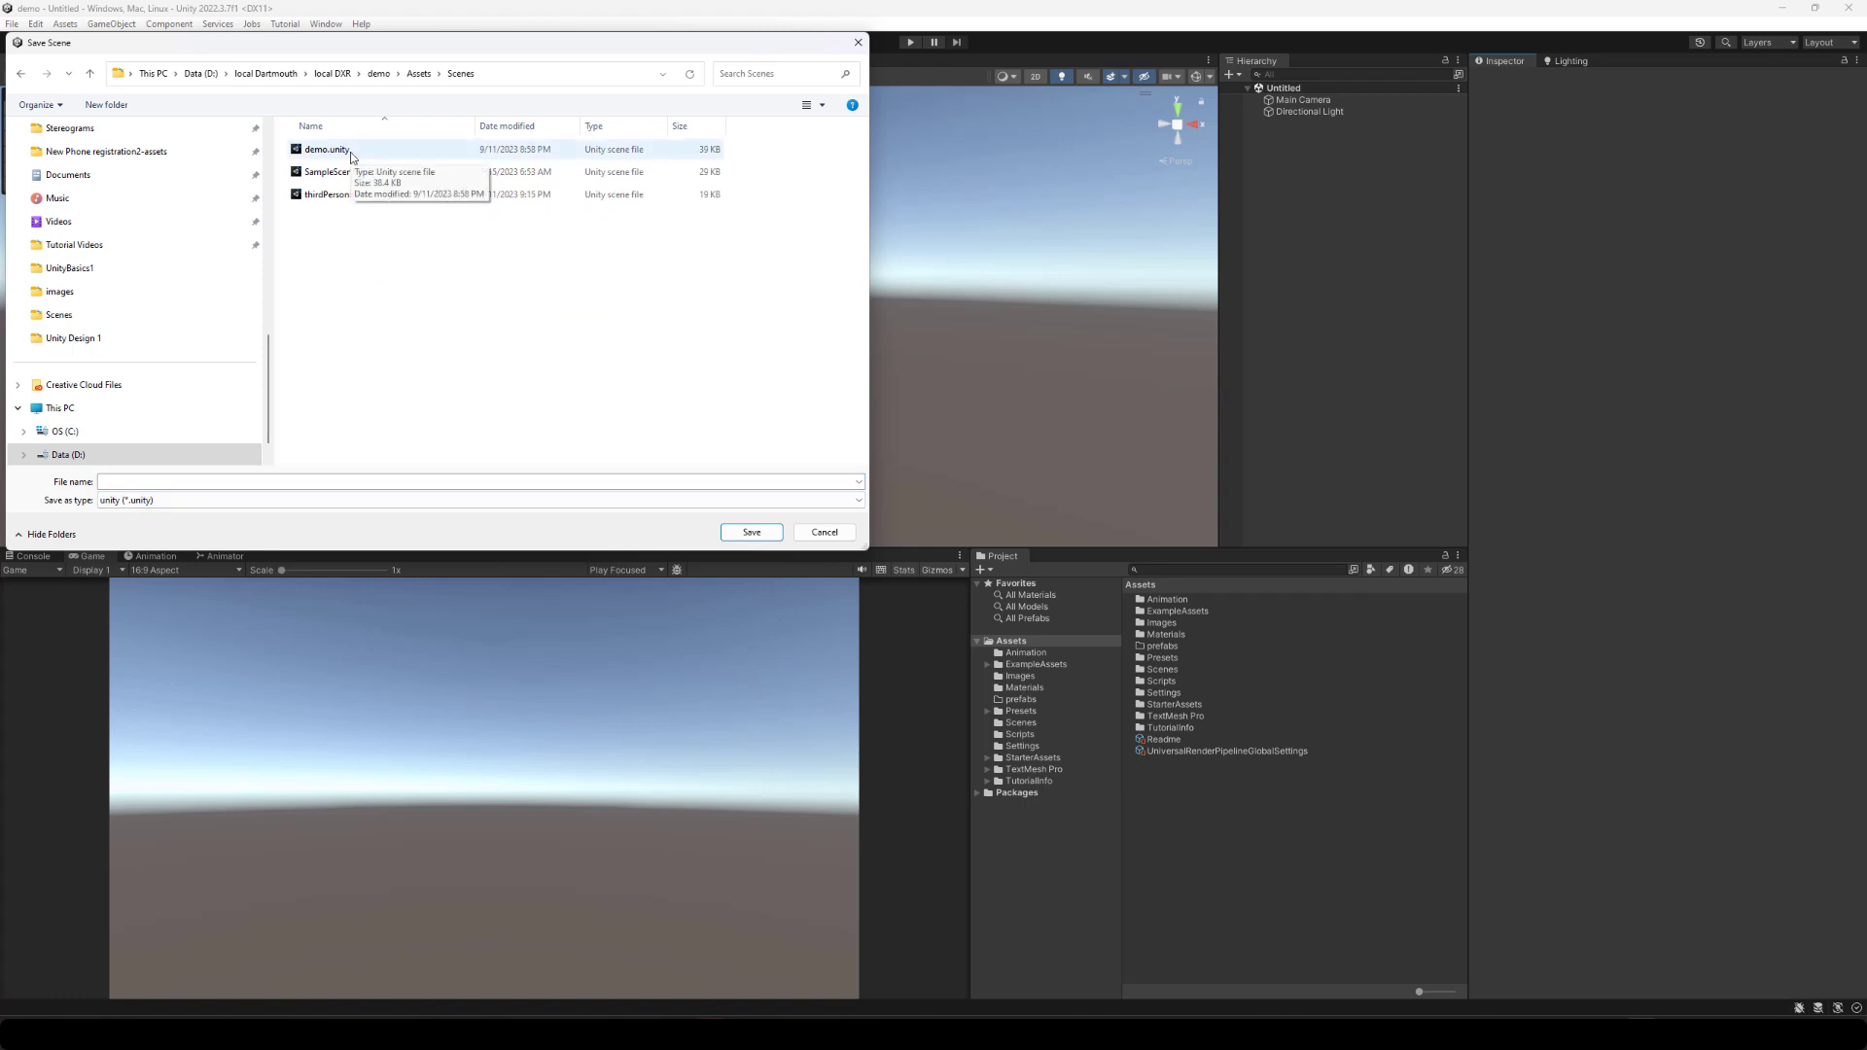
pyautogui.click(195, 481)
pyautogui.write('blankDe')
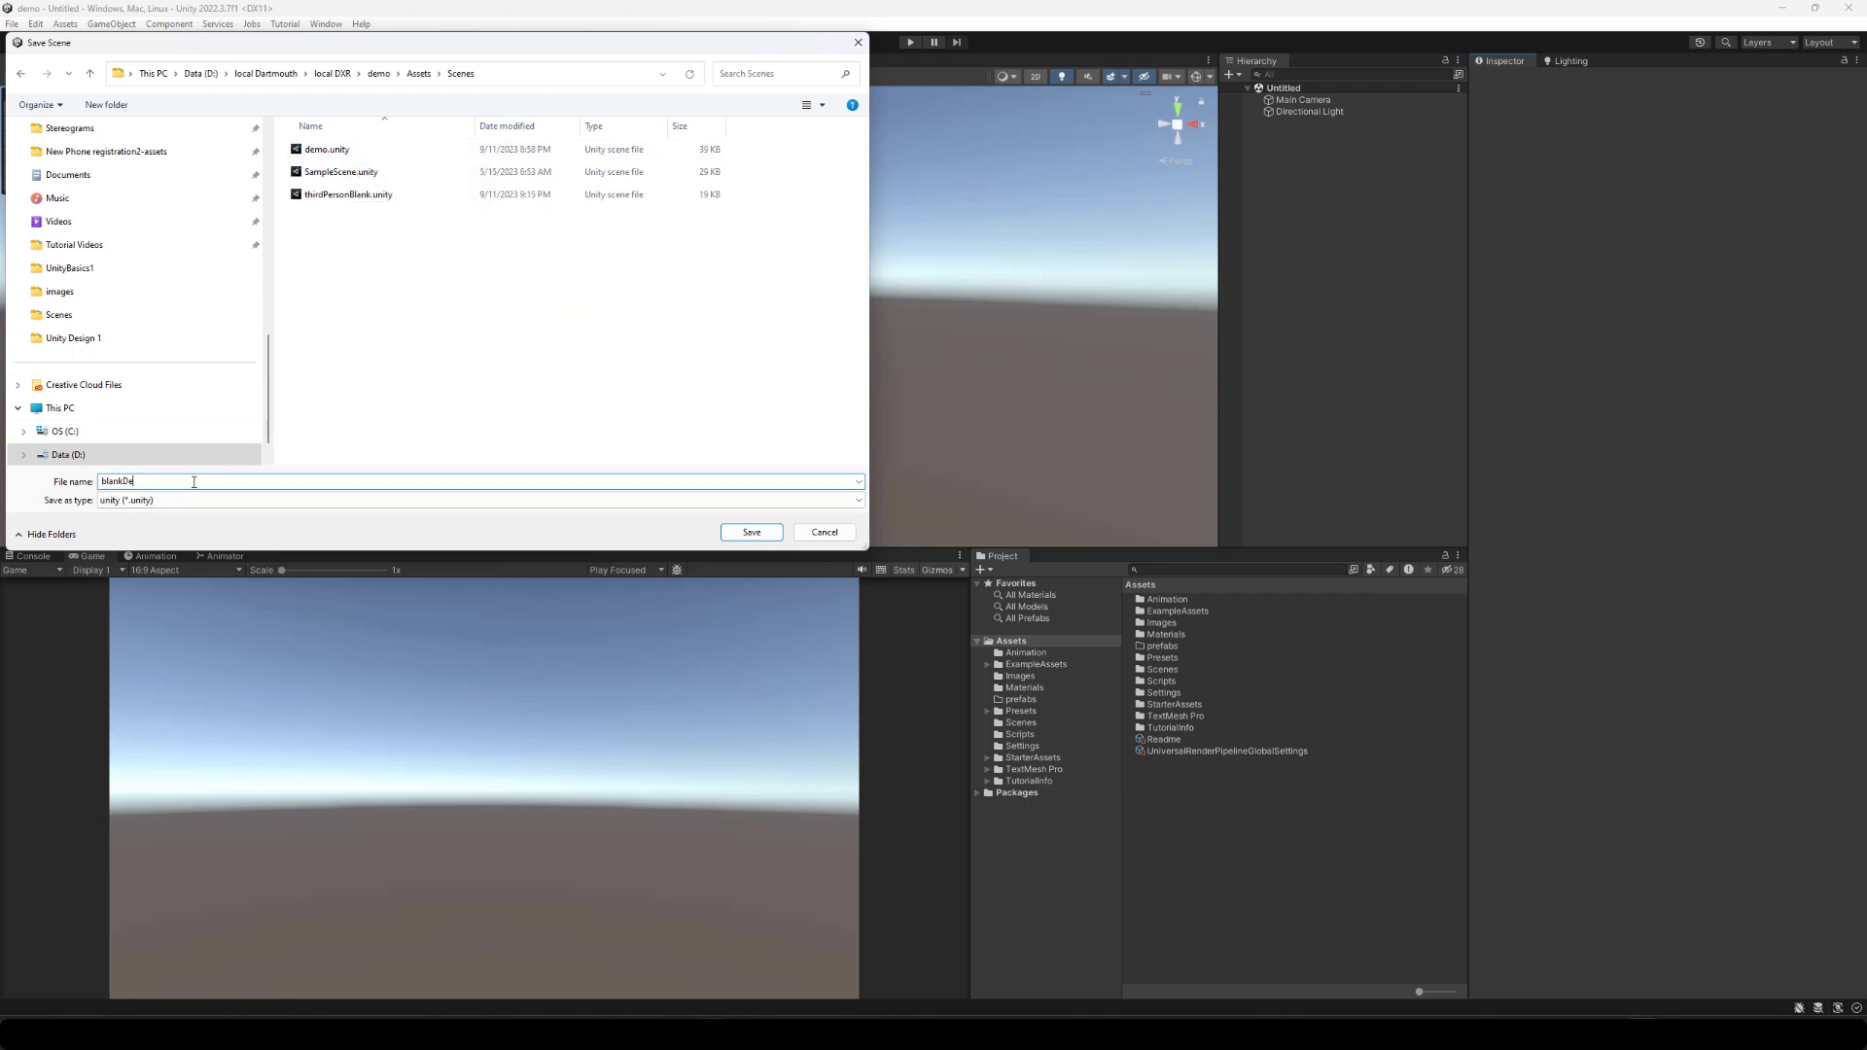
pyautogui.write('mo')
pyautogui.click(751, 532)
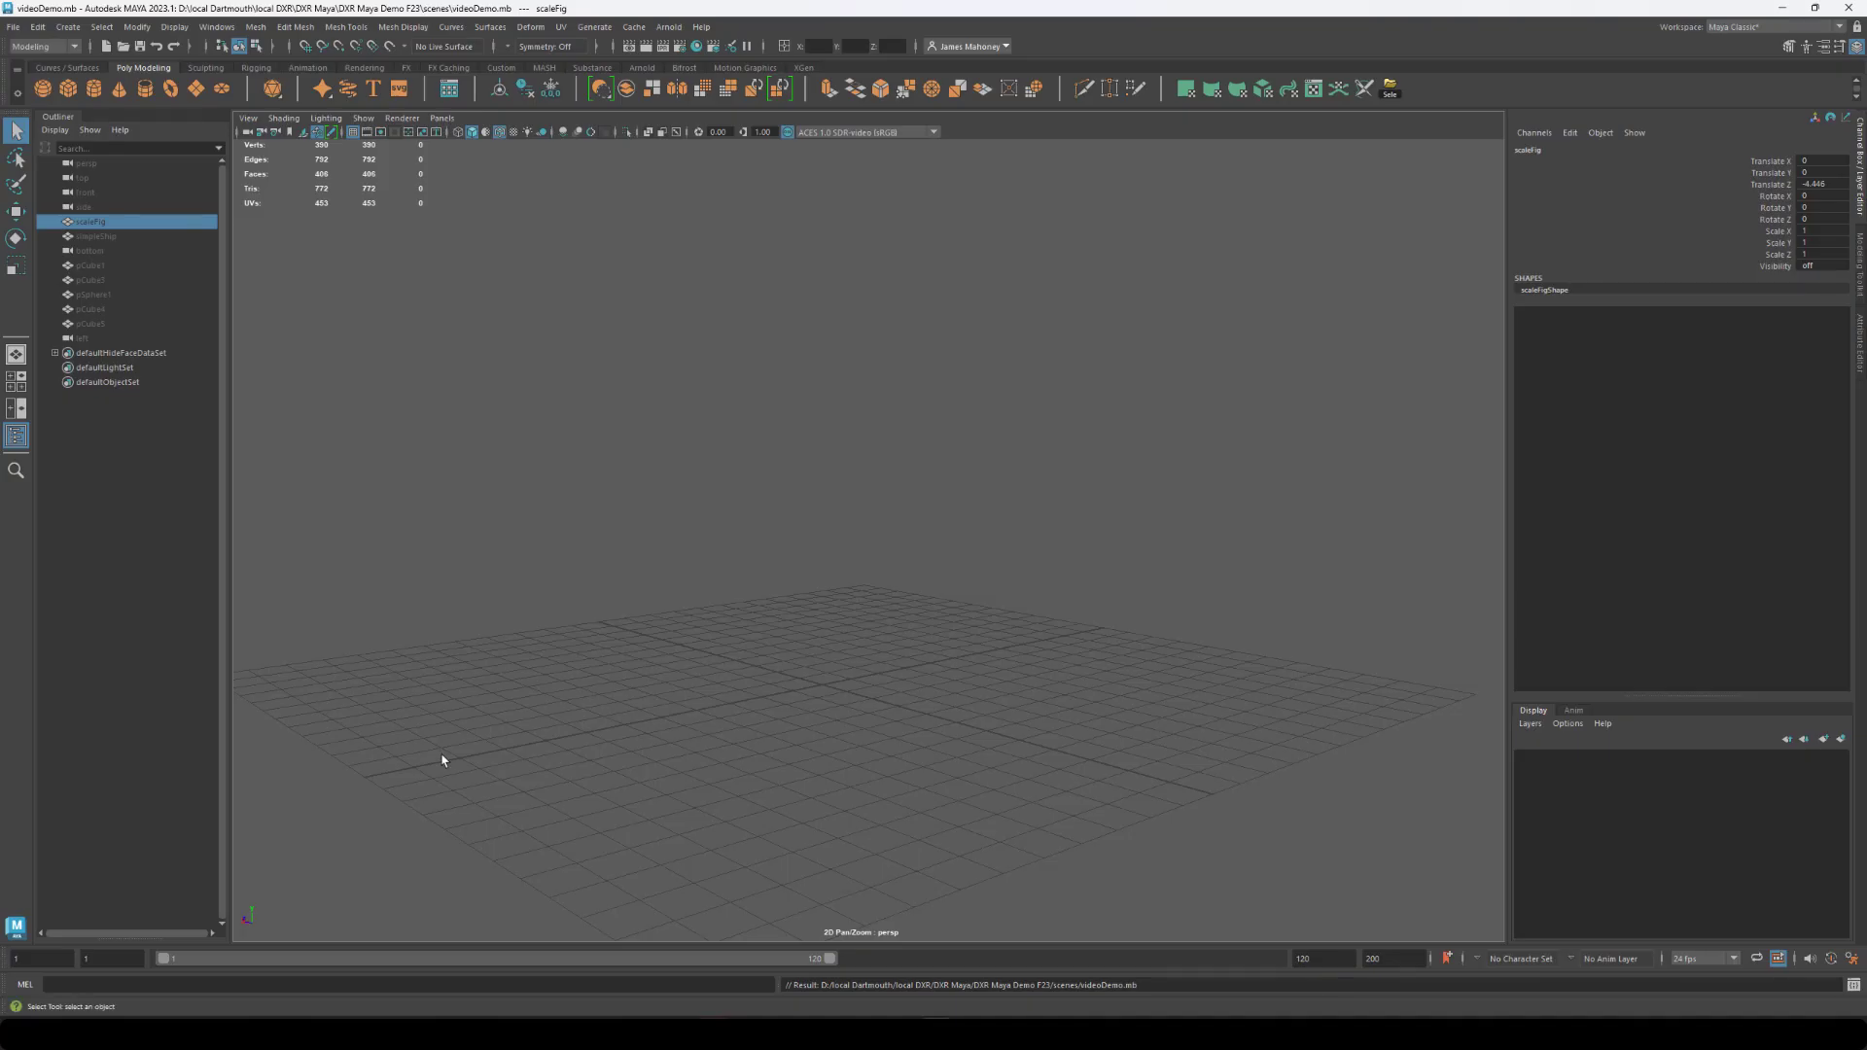
# Switch to Maya, draw a polygon cube on the grid, and set its width, height and depth to 1.
pyautogui.click(68, 90)
pyautogui.moveTo(779, 683); pyautogui.dragTo(1021, 692)
pyautogui.moveTo(1022, 693); pyautogui.dragTo(988, 454)
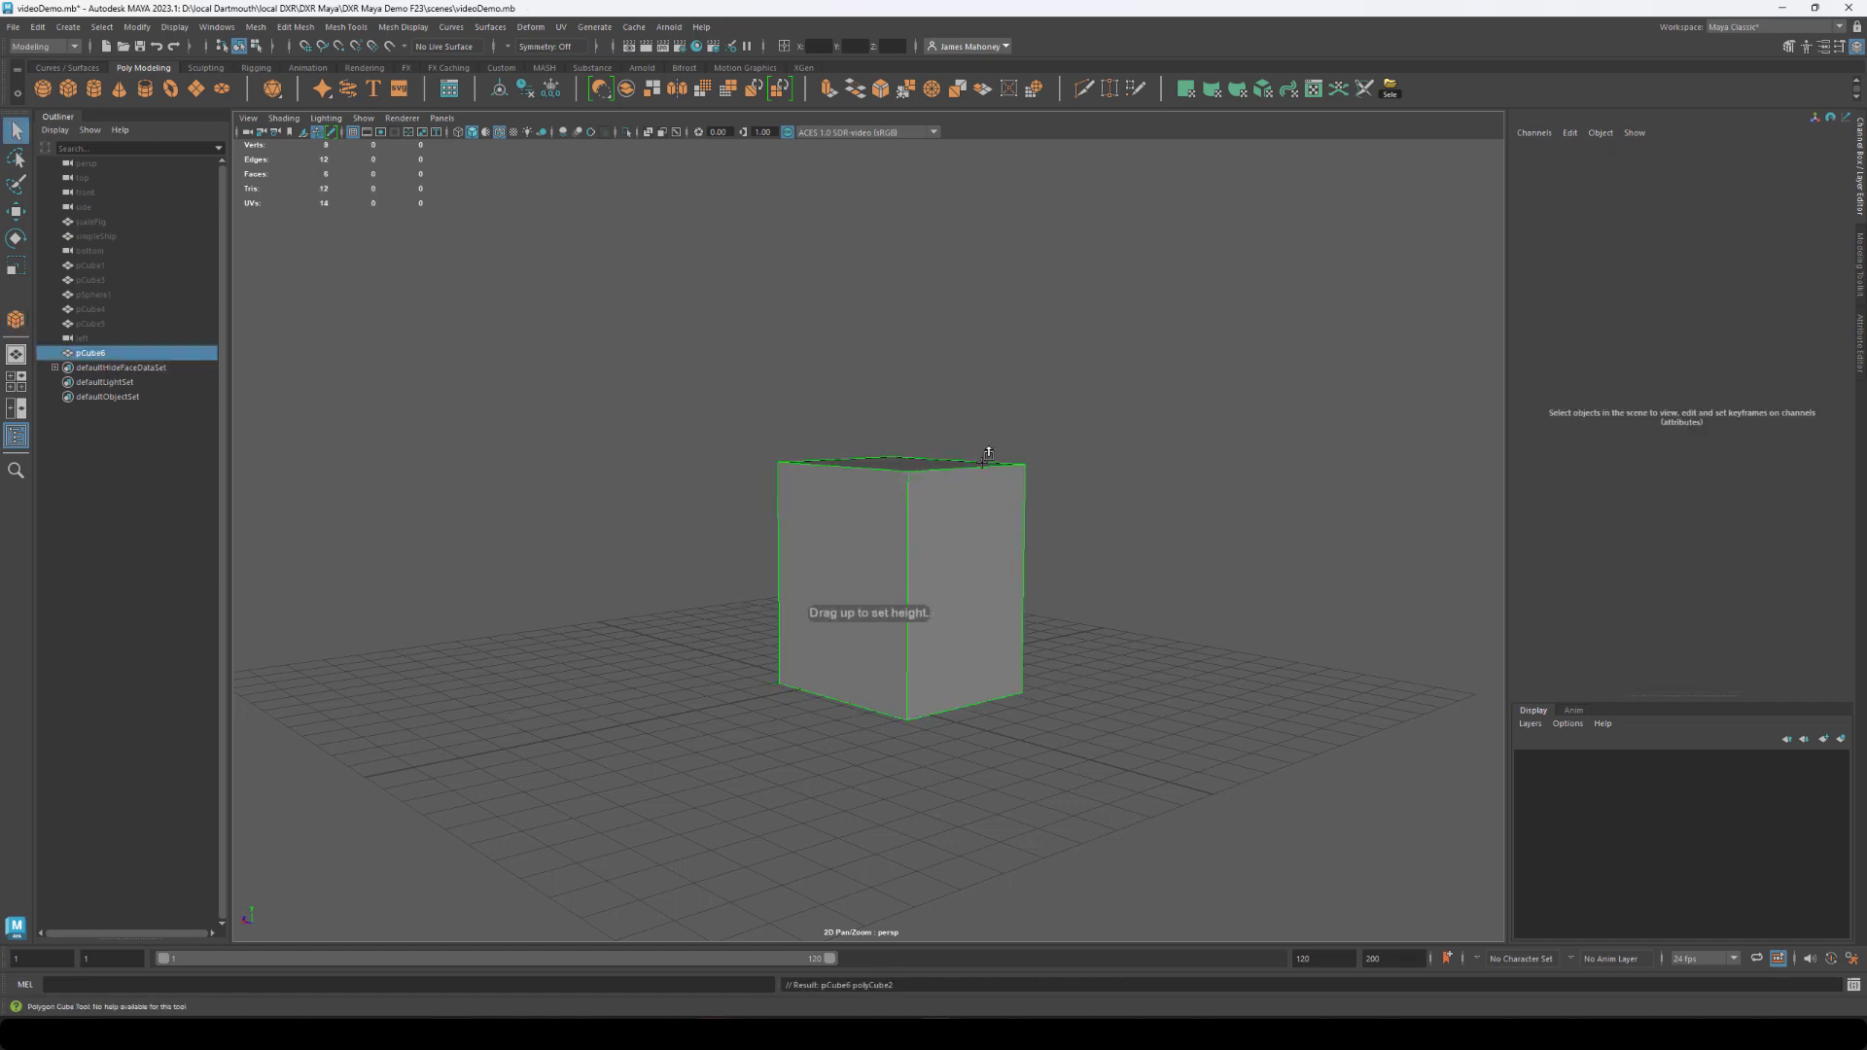
pyautogui.moveTo(1834, 336); pyautogui.dragTo(1838, 356)
pyautogui.write('1')
pyautogui.press('Return')
pyautogui.press('q')
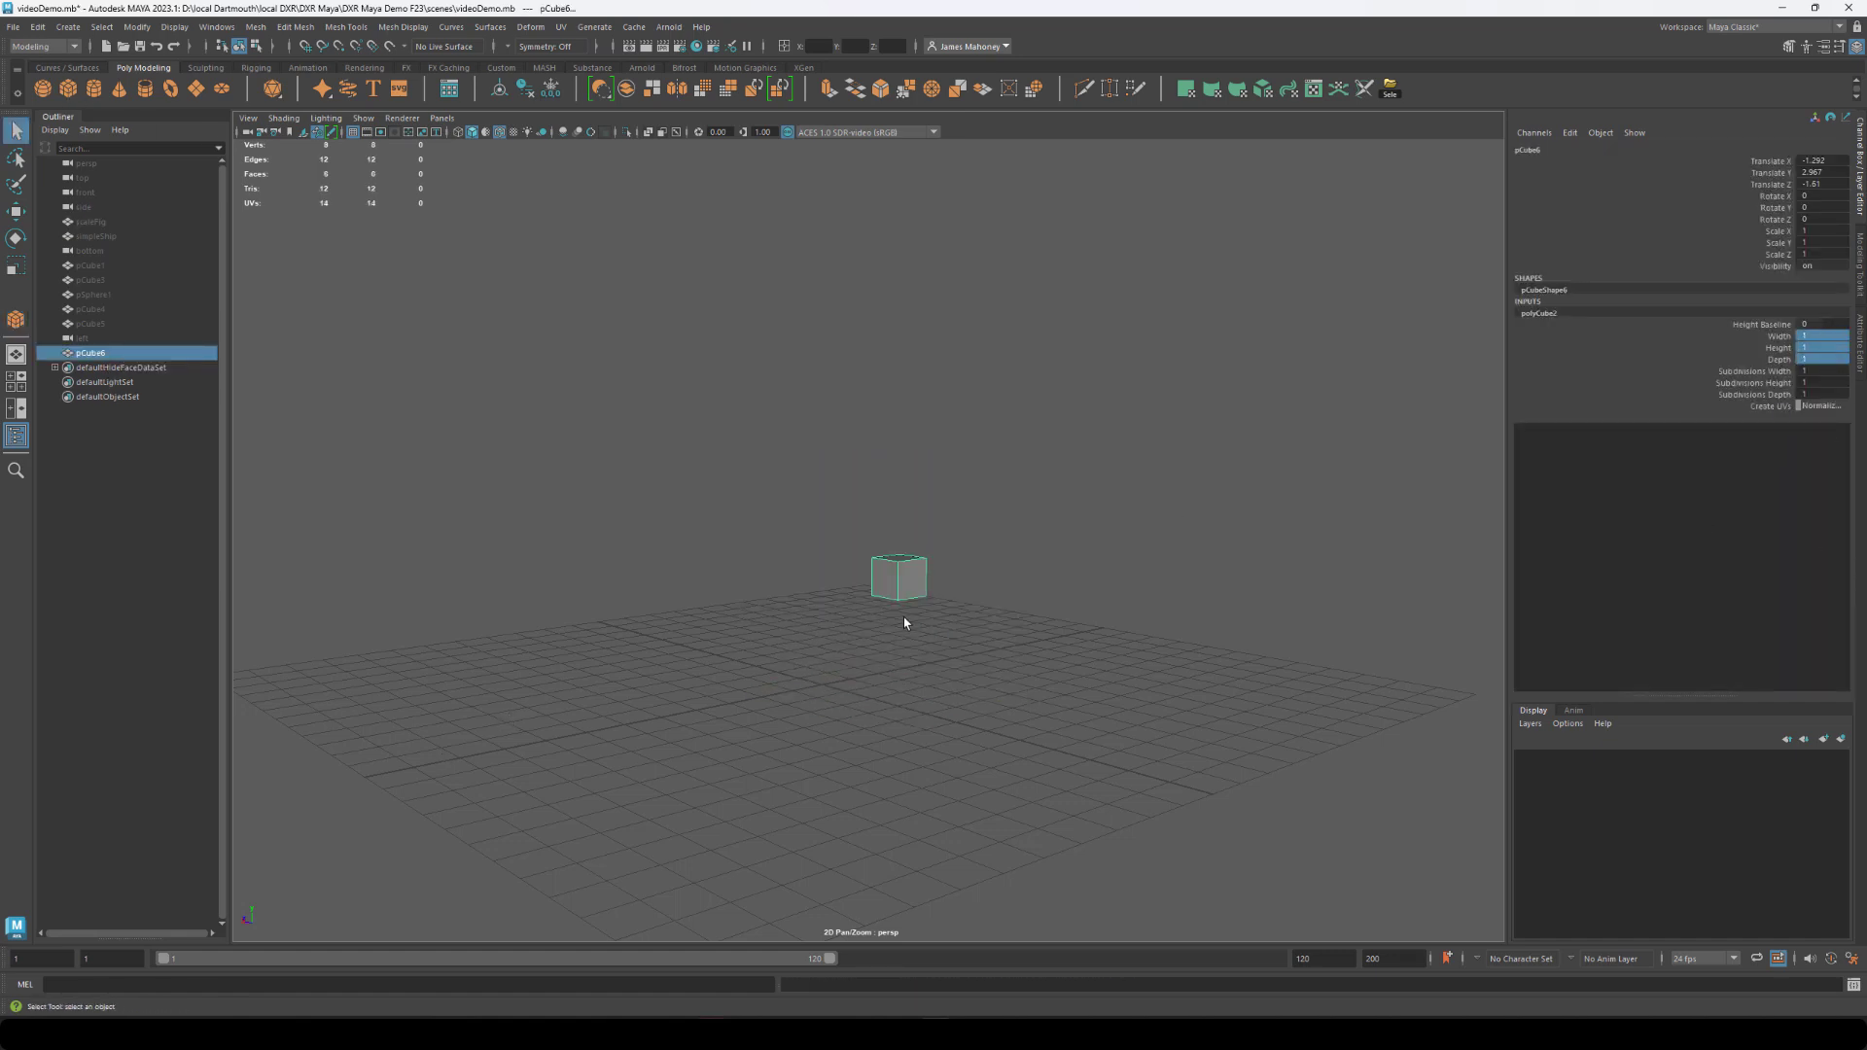
# Move the cube's pivot to the center of its bottom face, using vertex snapping.
pyautogui.press('f')
pyautogui.press('w')
pyautogui.keyDown('alt'); pyautogui.moveTo(894, 555); pyautogui.dragTo(1050, 538); pyautogui.keyUp('alt')
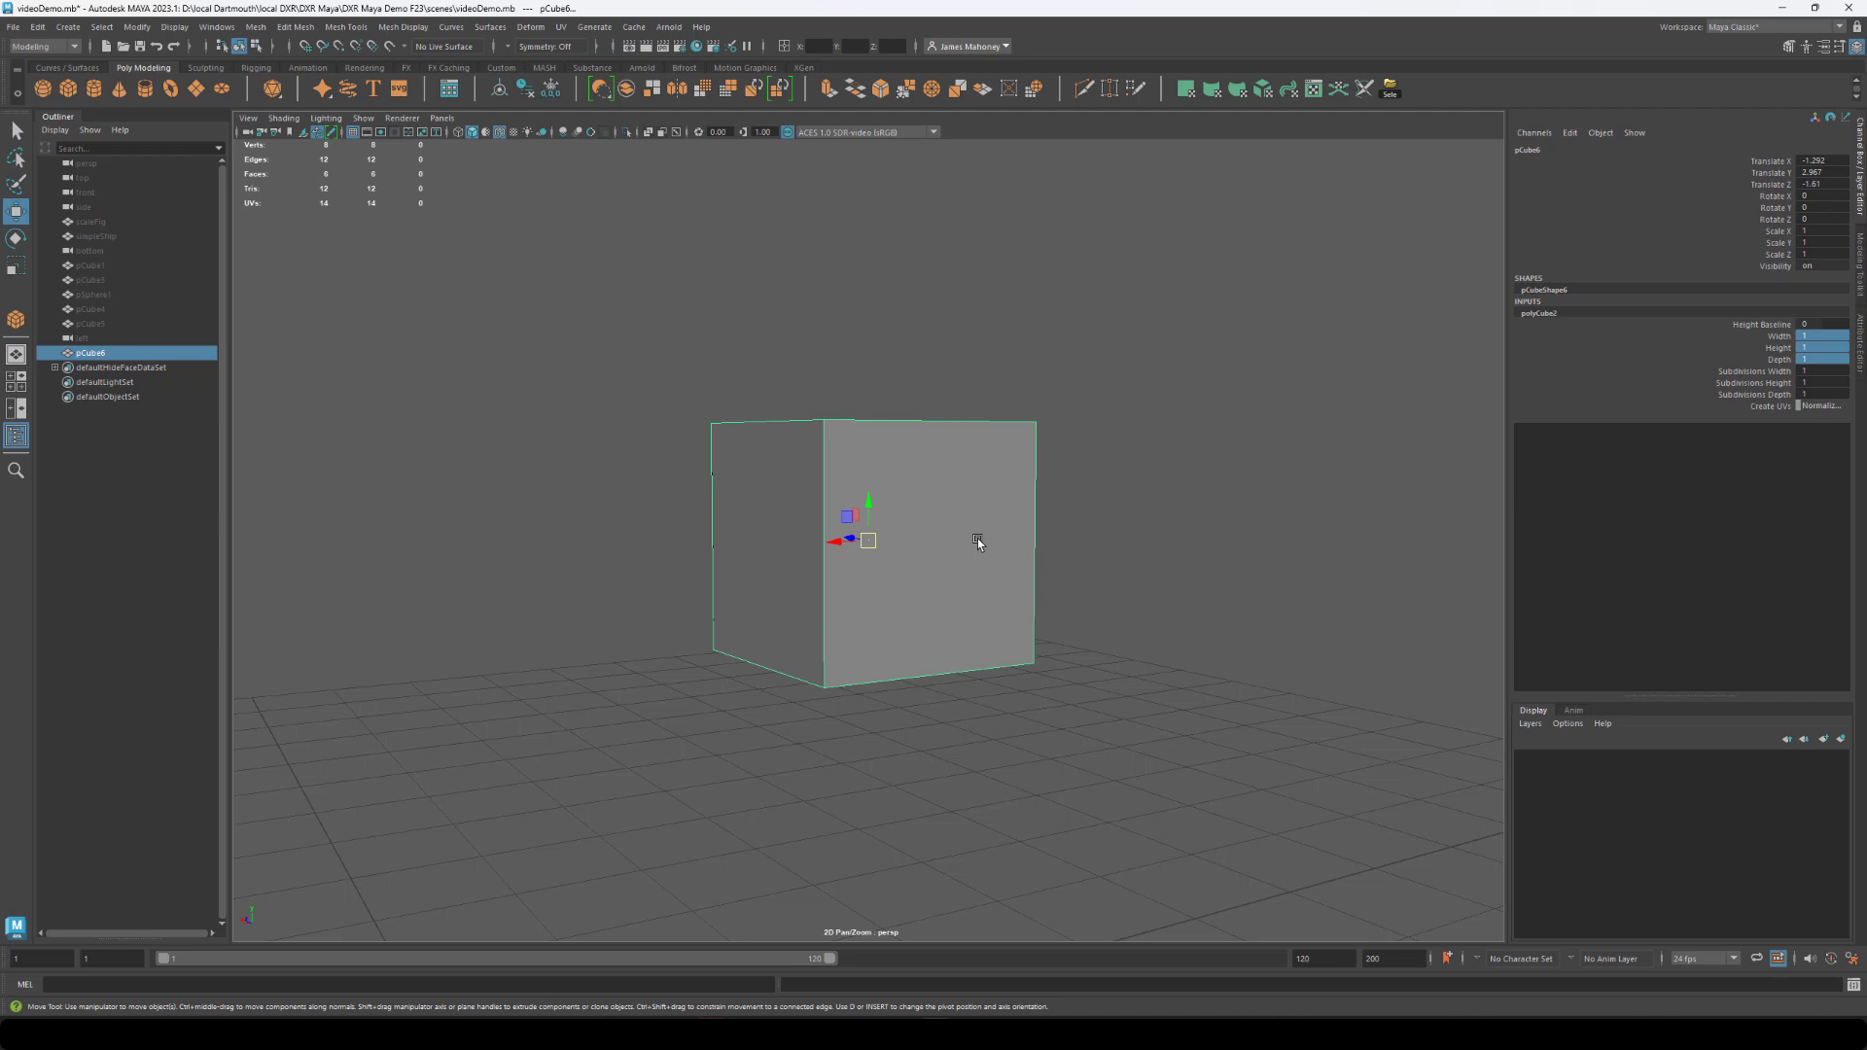
pyautogui.press('d')
pyautogui.press('w')
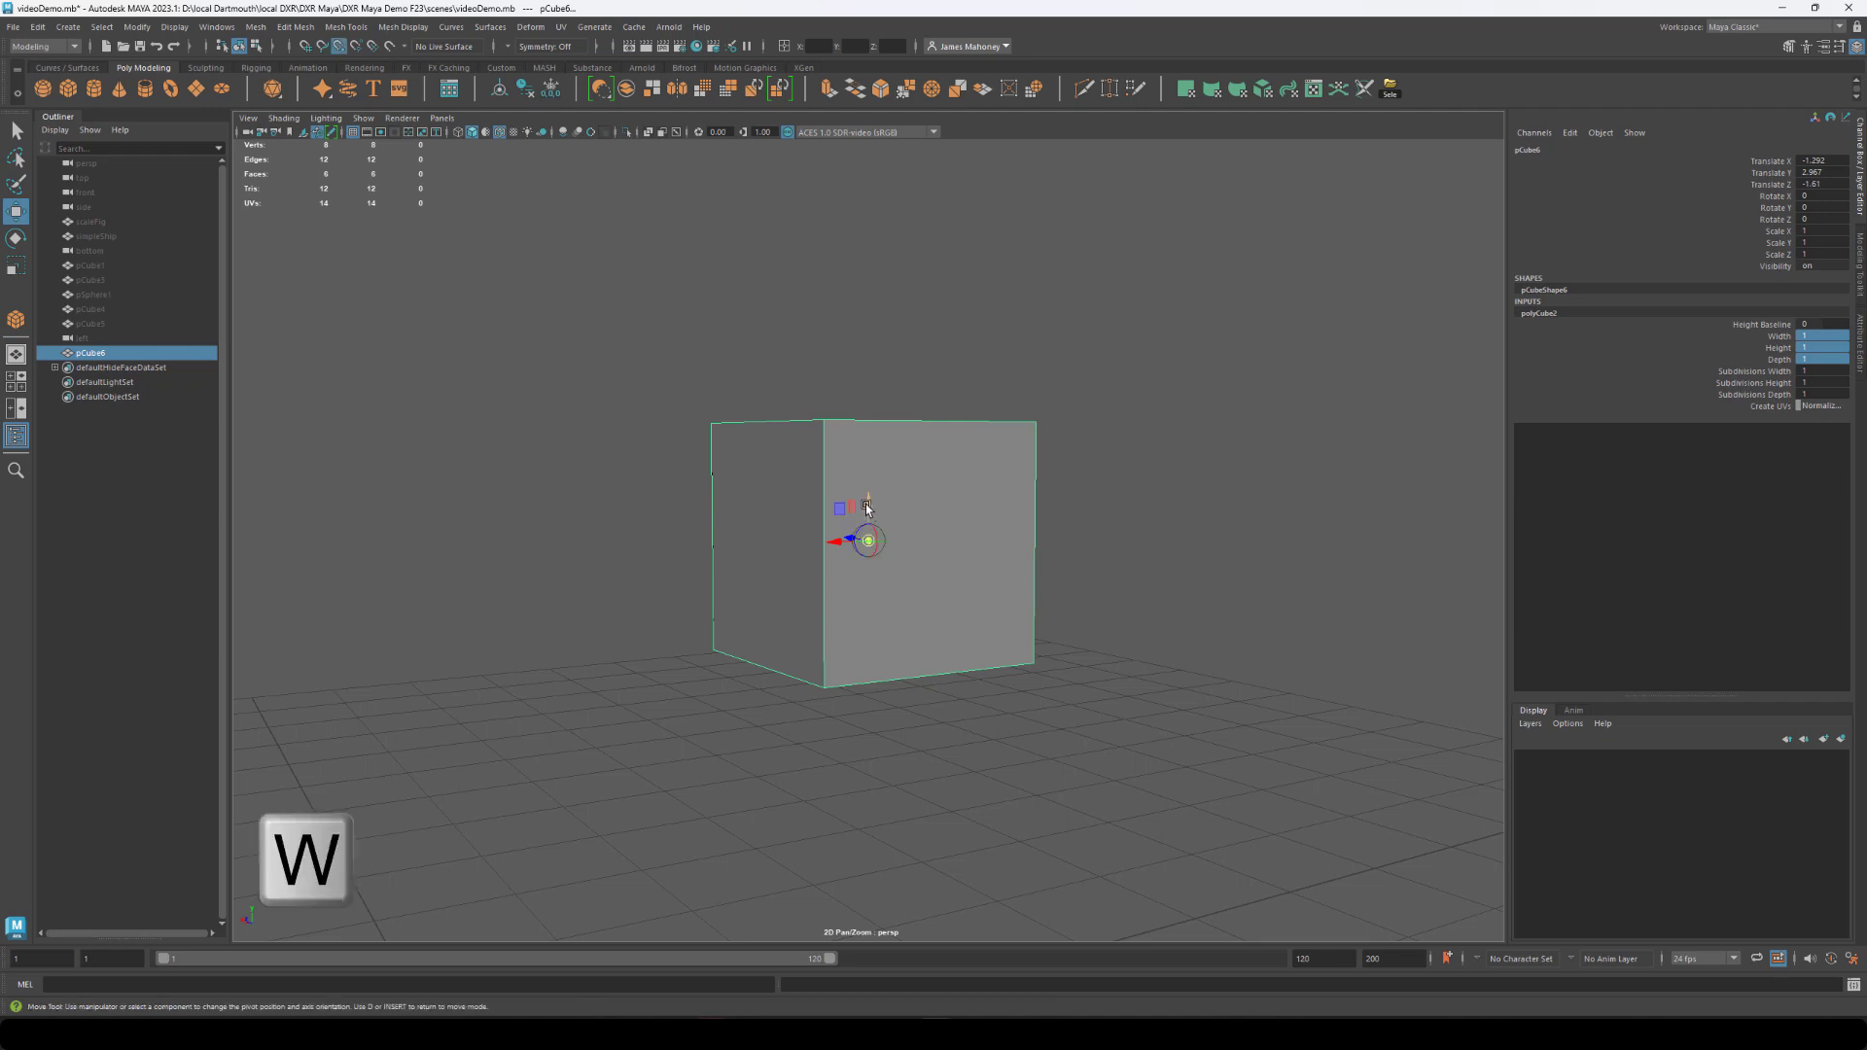
pyautogui.press('v')
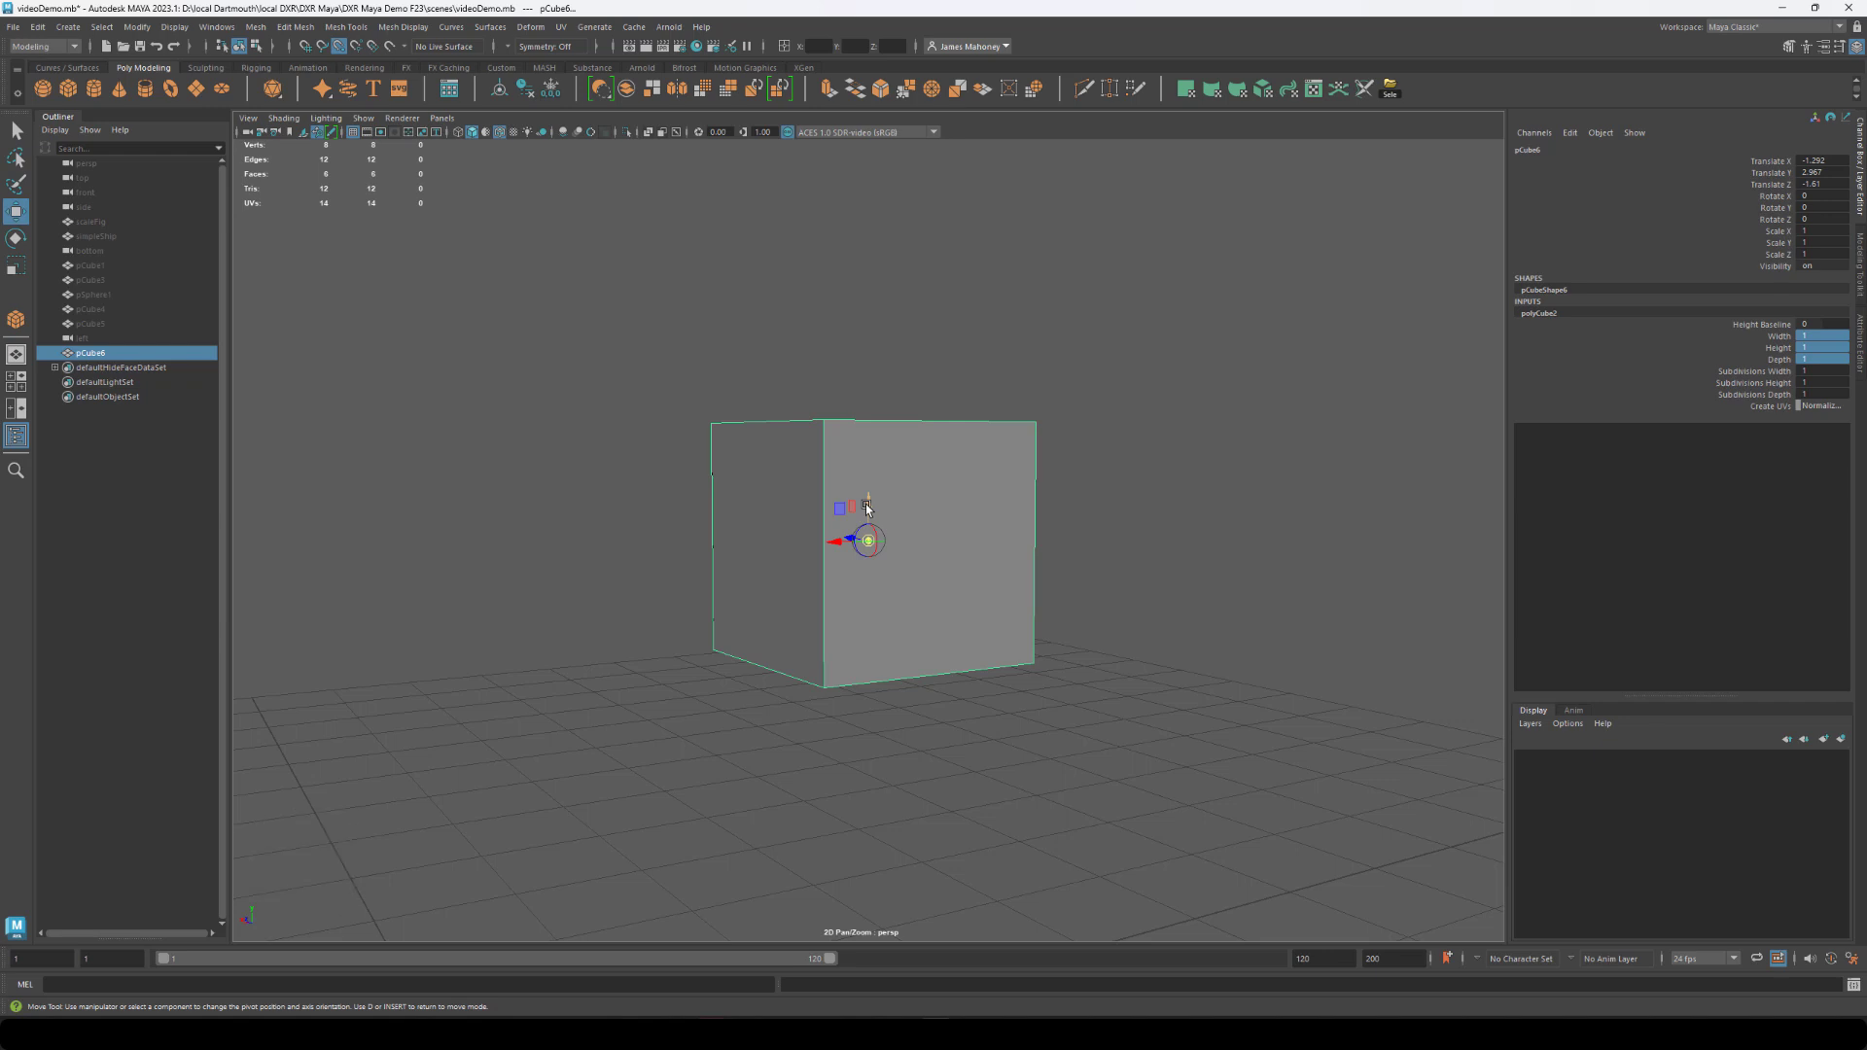
pyautogui.moveTo(865, 504); pyautogui.dragTo(1044, 725)
pyautogui.press('q')
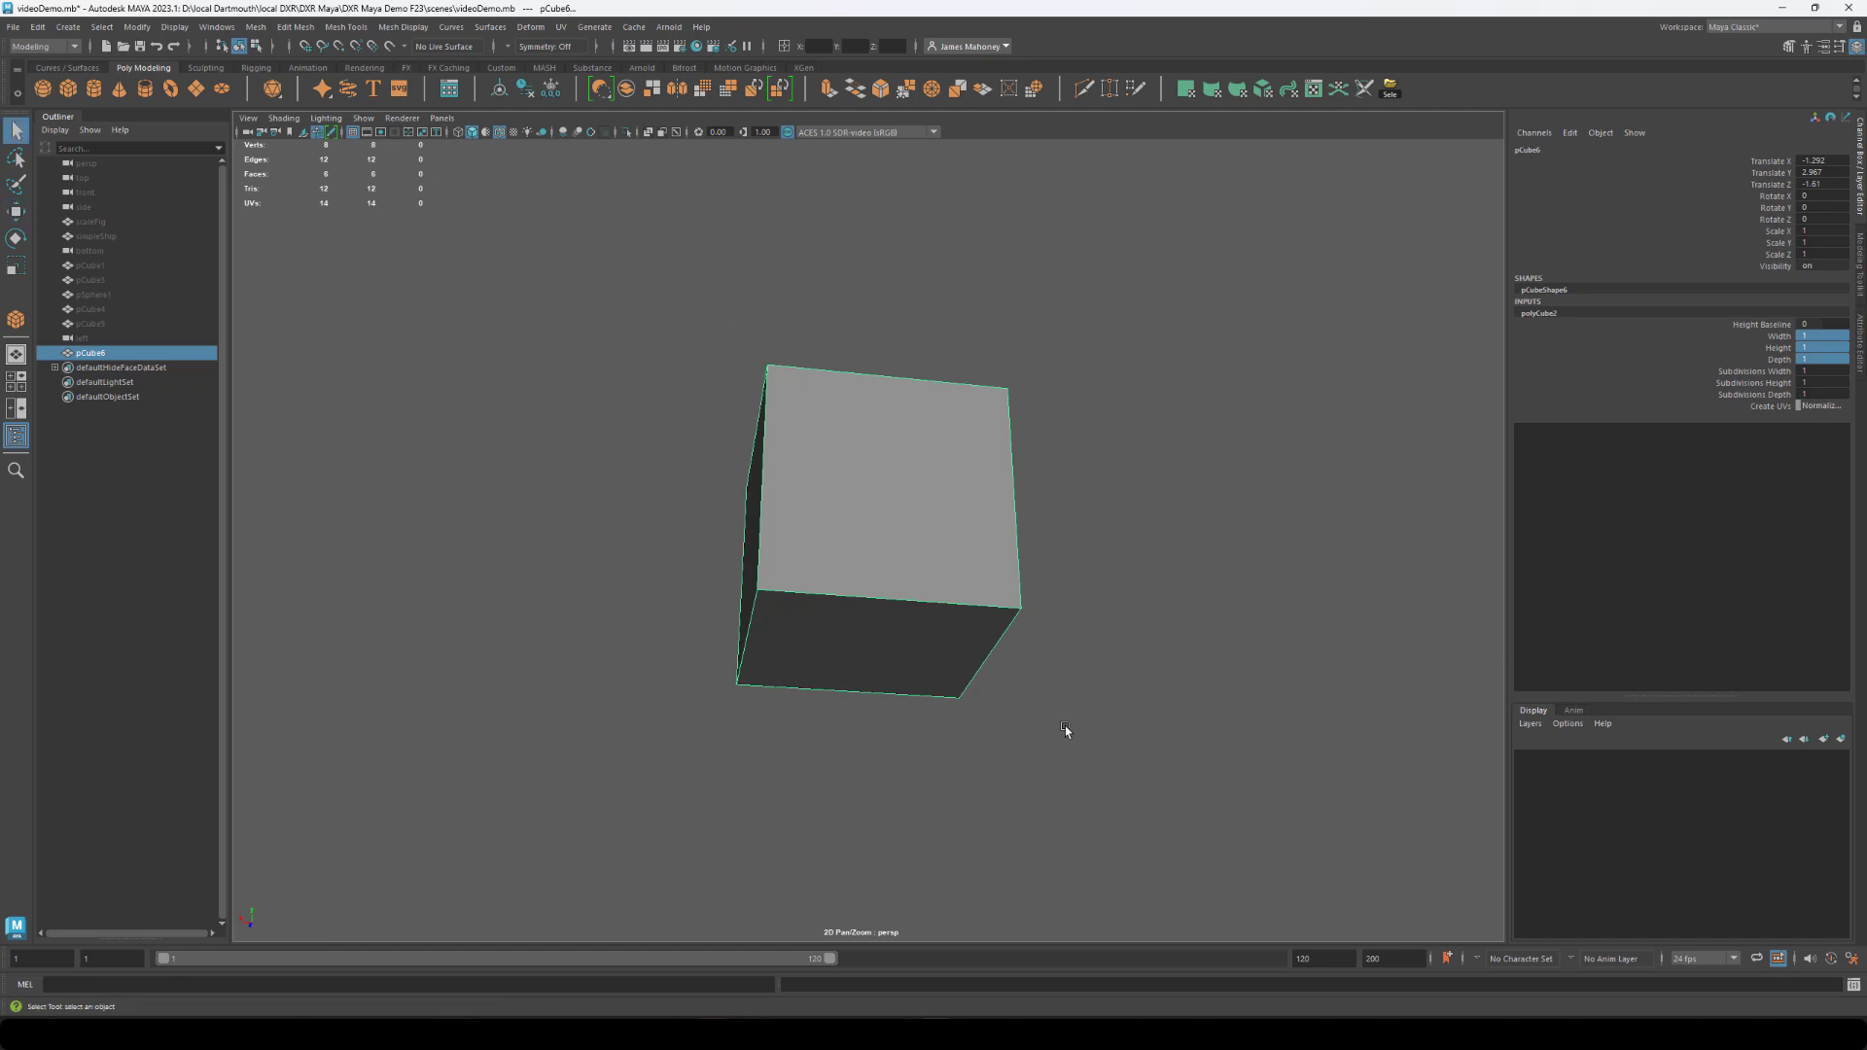
pyautogui.press('w')
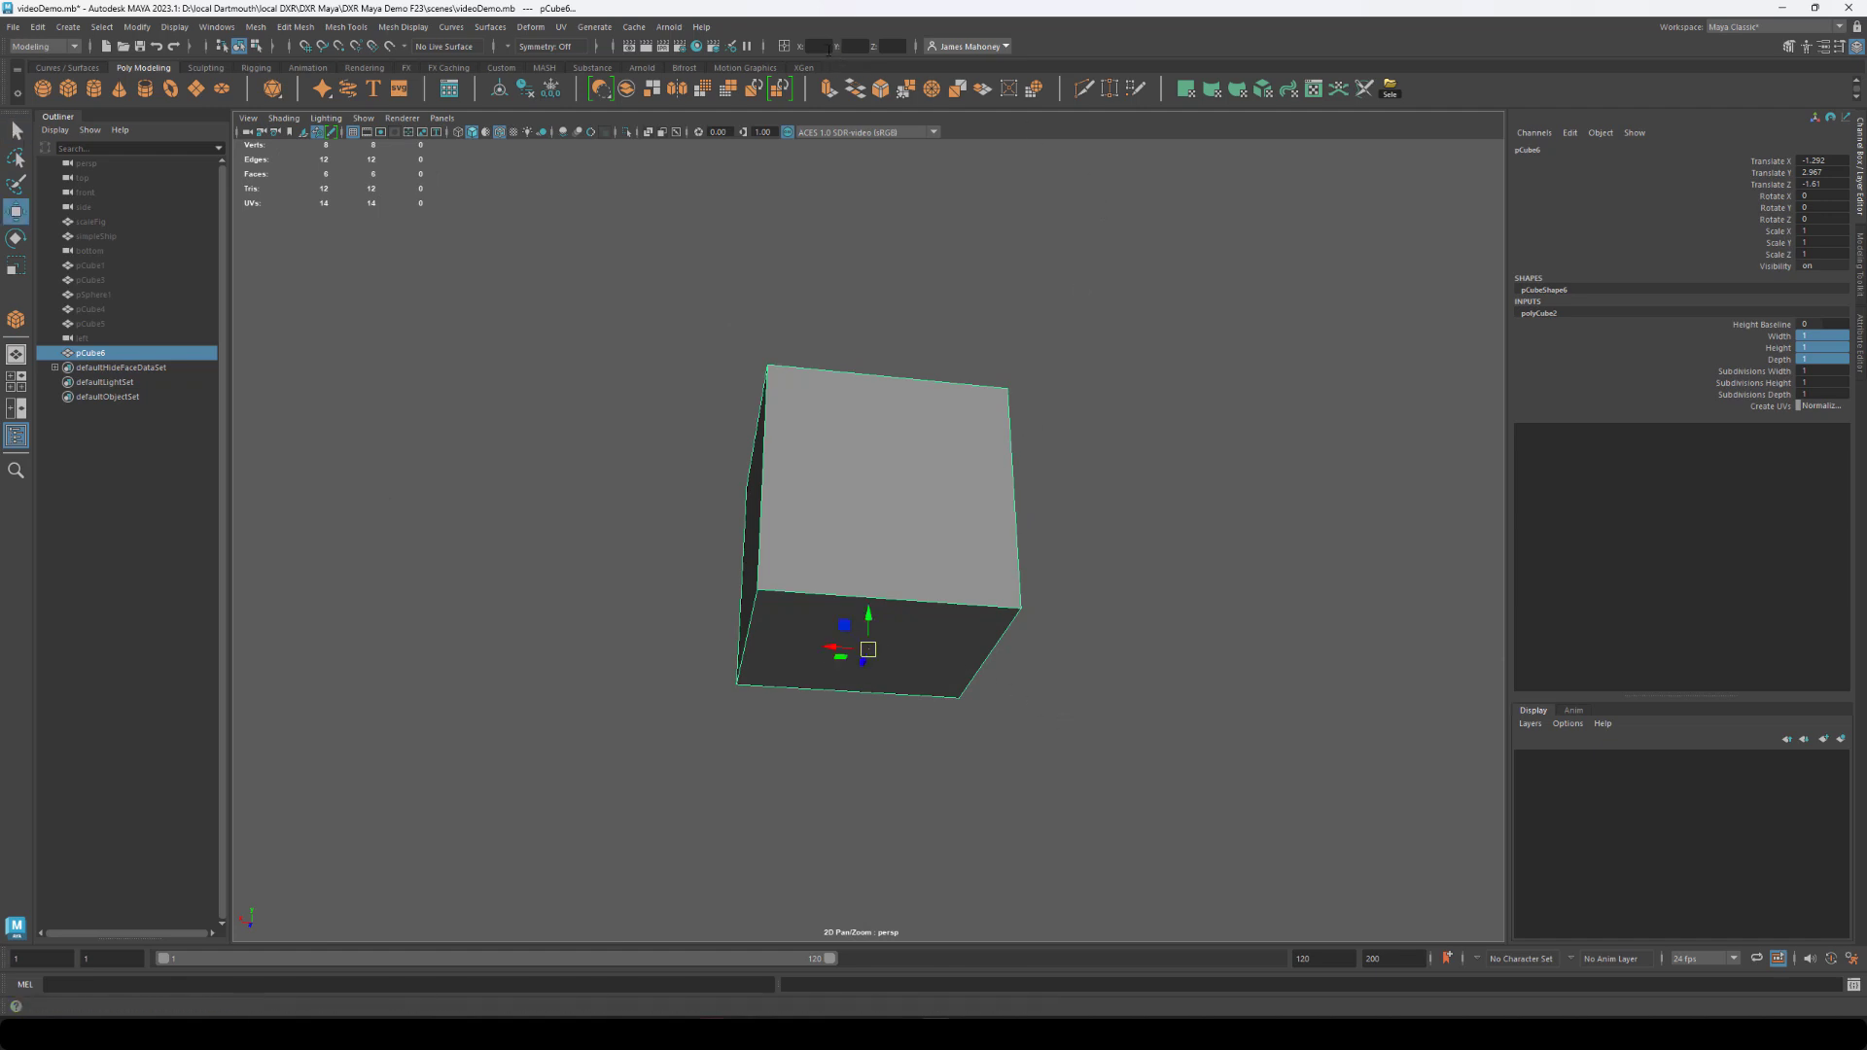
pyautogui.press('q')
pyautogui.press('w')
# Place the cube's bottom pivot at the world origin, with Translate X 0, Y 0.5 and Z 0.
pyautogui.write('0')
pyautogui.press('Tab')
pyautogui.write('0')
pyautogui.press('Tab')
pyautogui.write('0')
pyautogui.press('Return')
pyautogui.press('f')
pyautogui.keyDown('alt'); pyautogui.moveTo(891, 587); pyautogui.dragTo(770, 647); pyautogui.keyUp('alt')
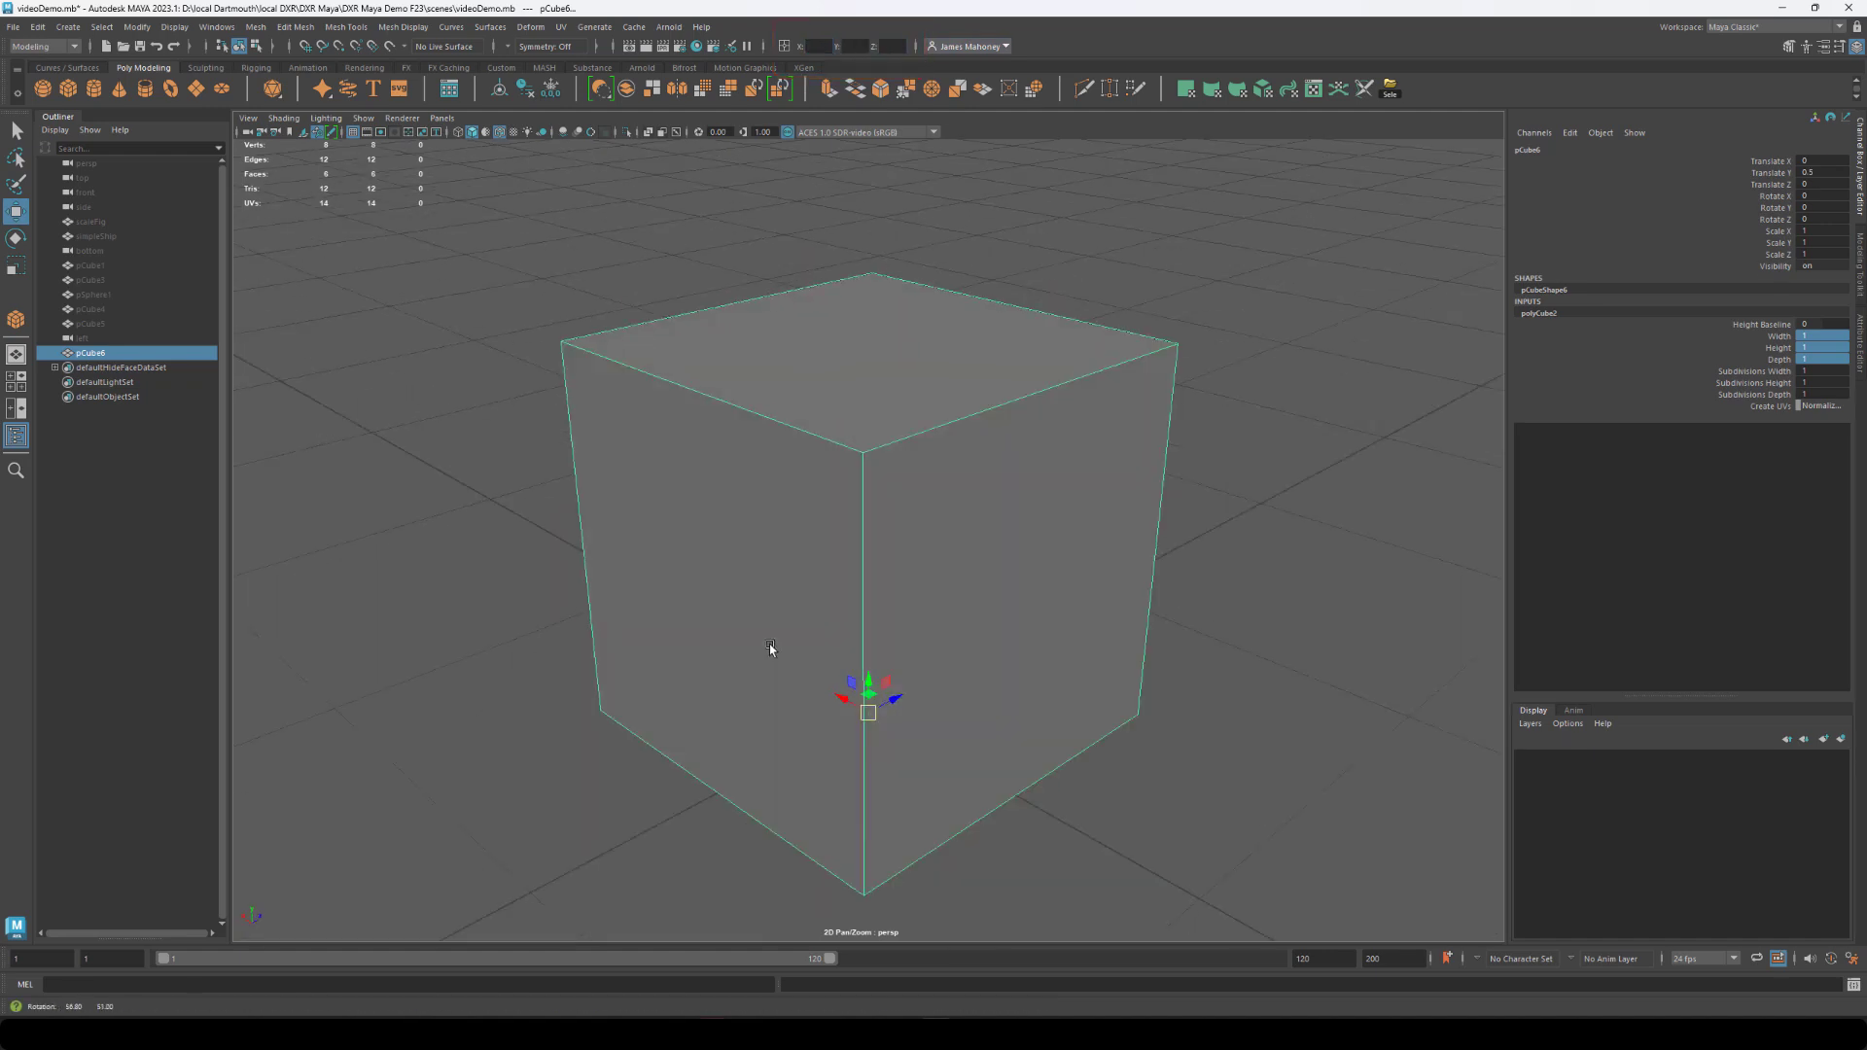
# Freeze the cube's transformations and delete its construction history.
pyautogui.scroll(-10, 739, 632)
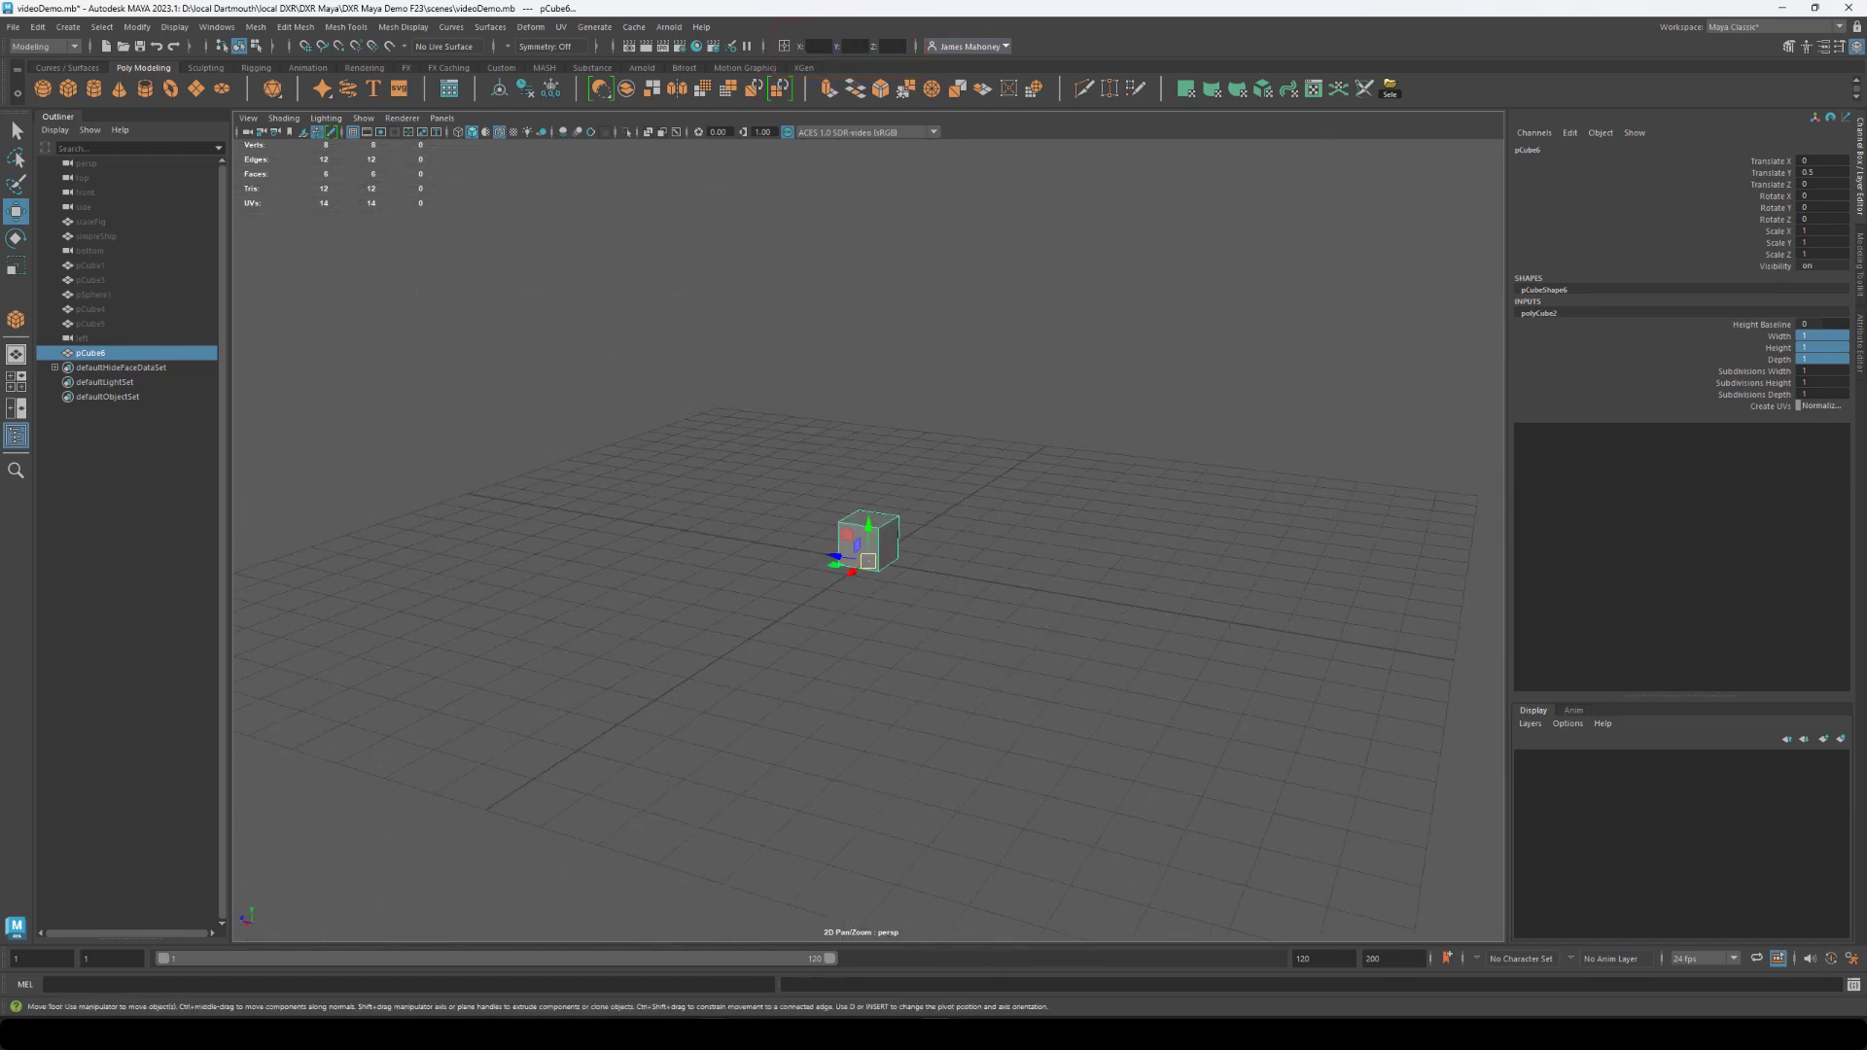
pyautogui.click(551, 91)
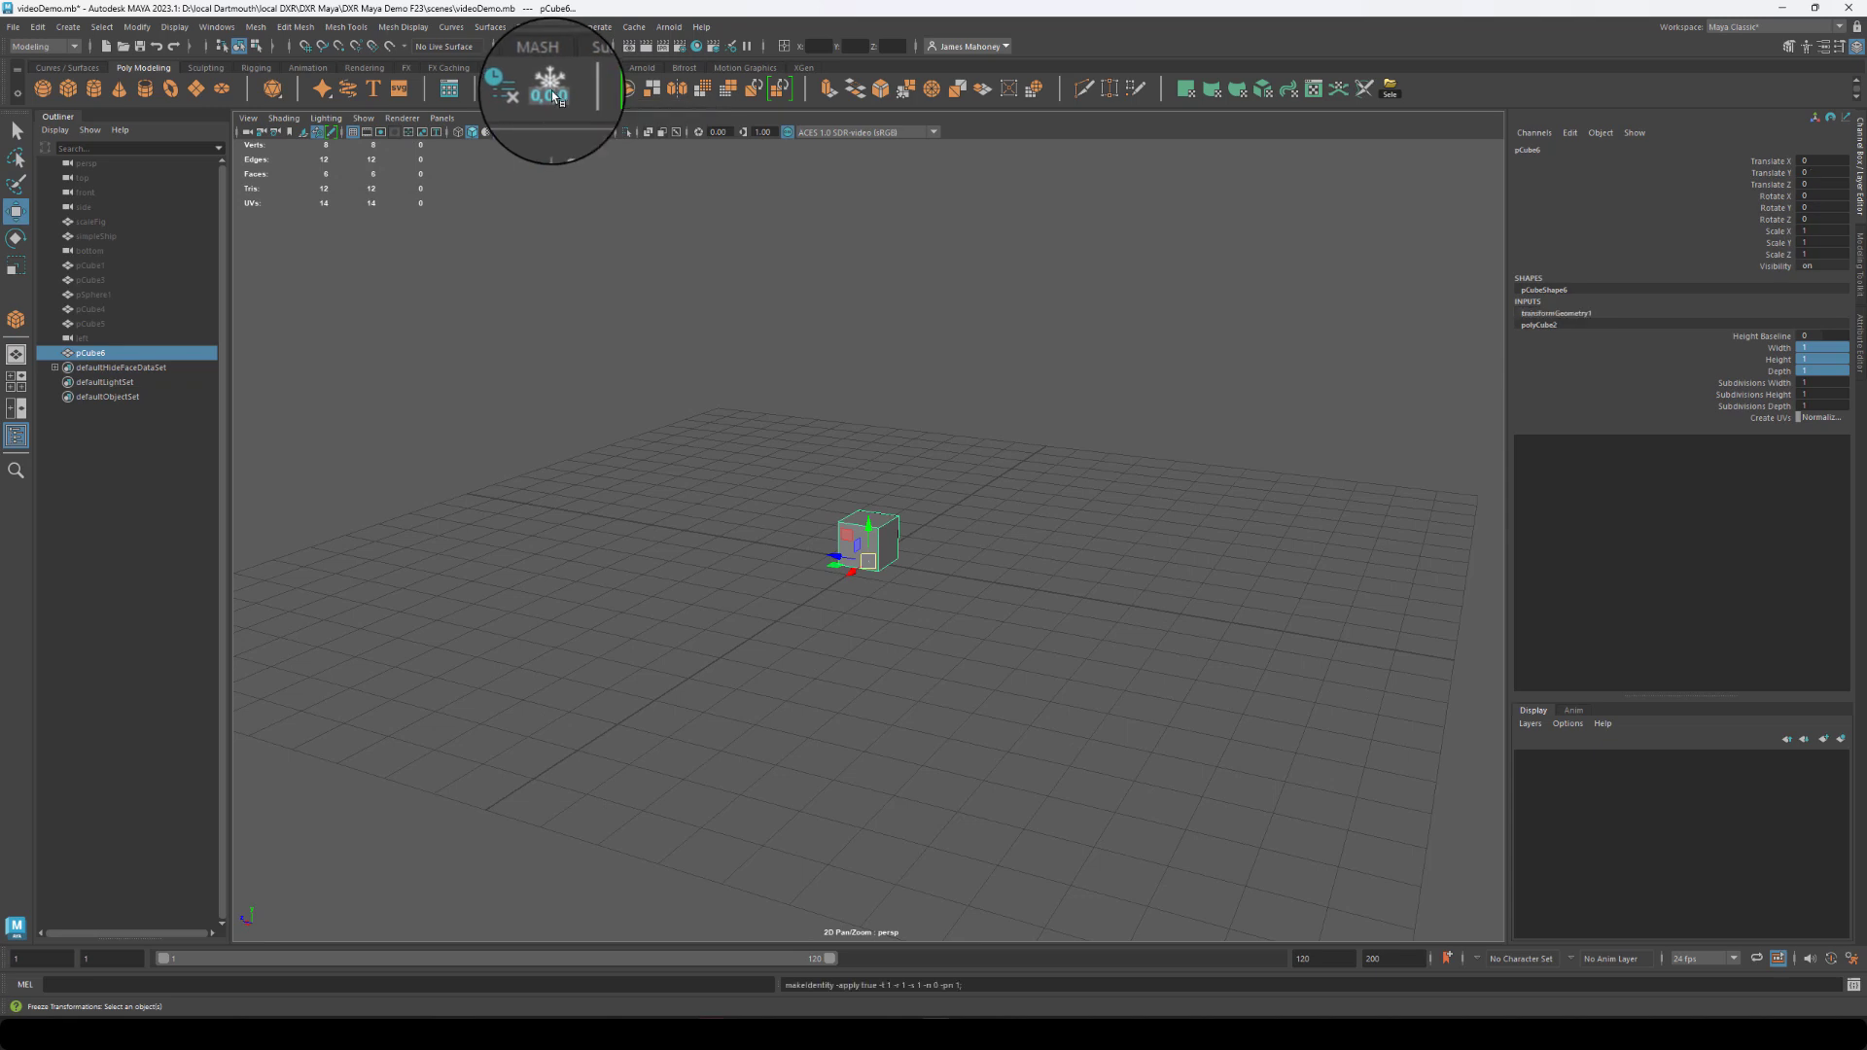
pyautogui.click(525, 91)
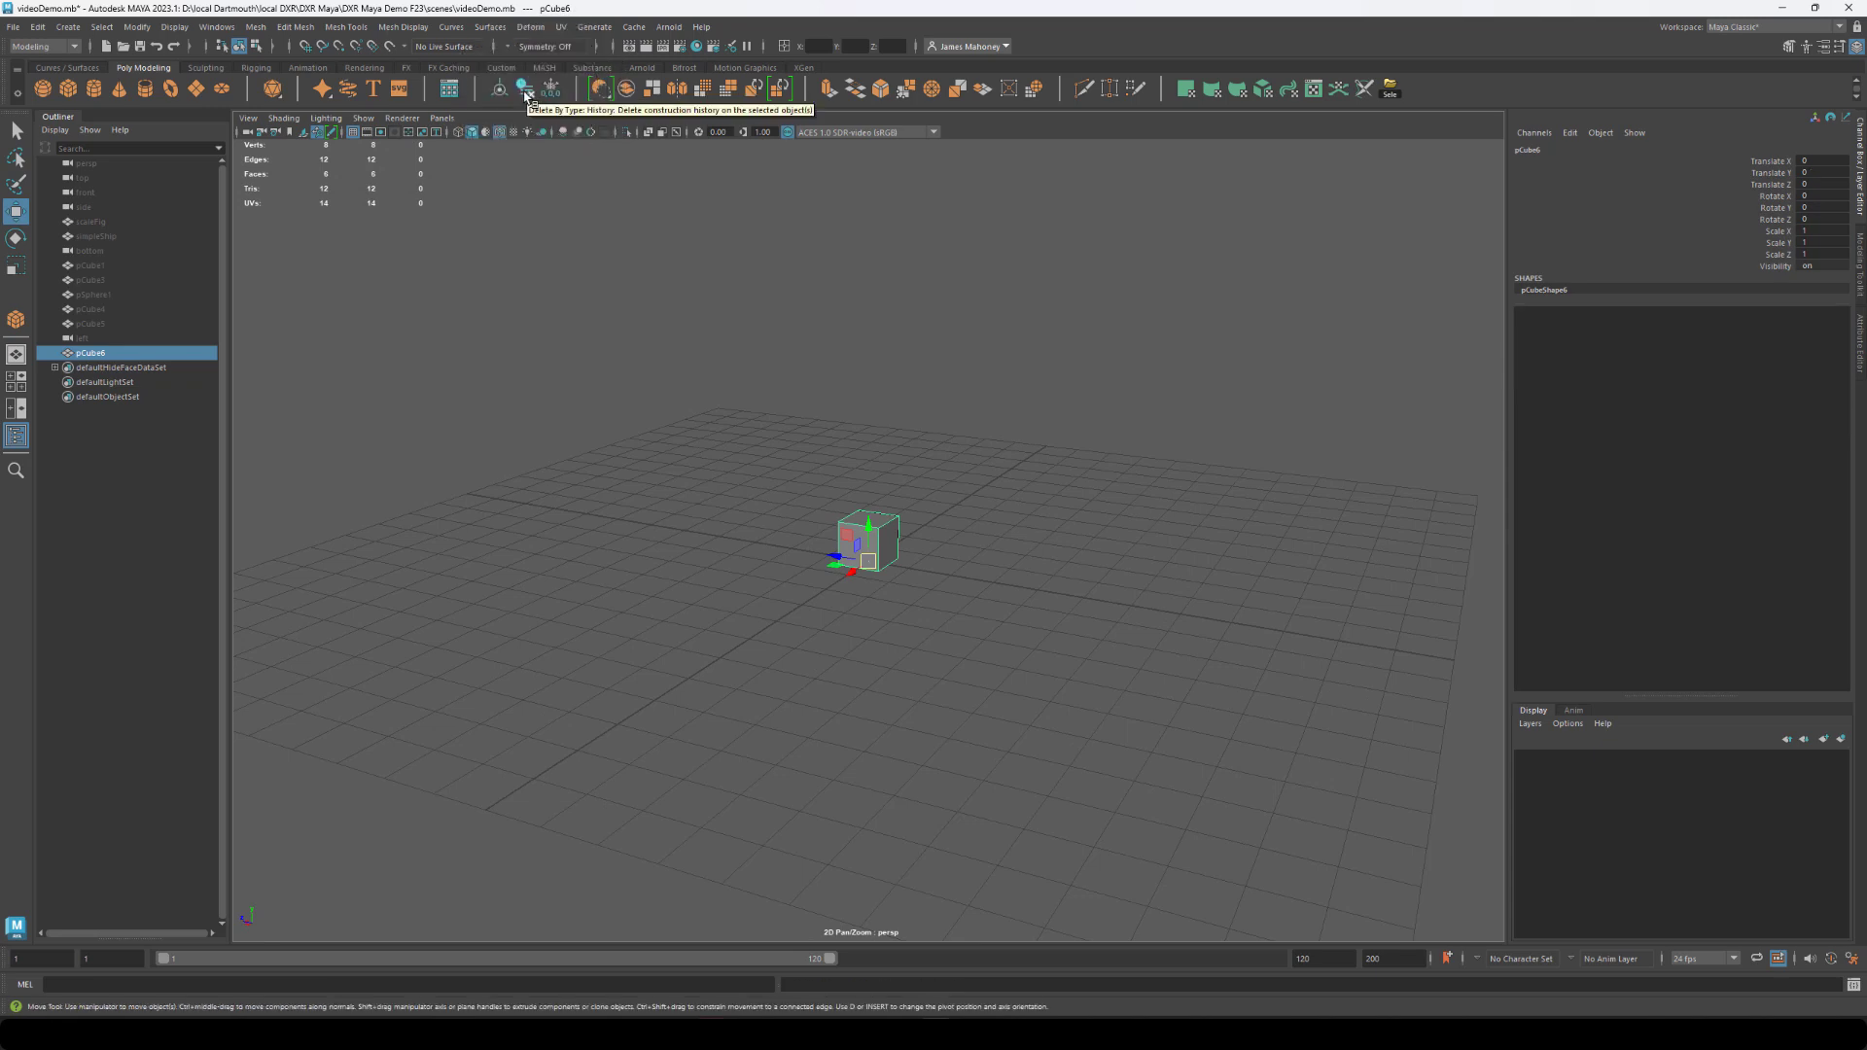
# Rename the cube as Maya1x1.
pyautogui.doubleClick(92, 353)
pyautogui.write('Maya1x1')
pyautogui.press('Return')
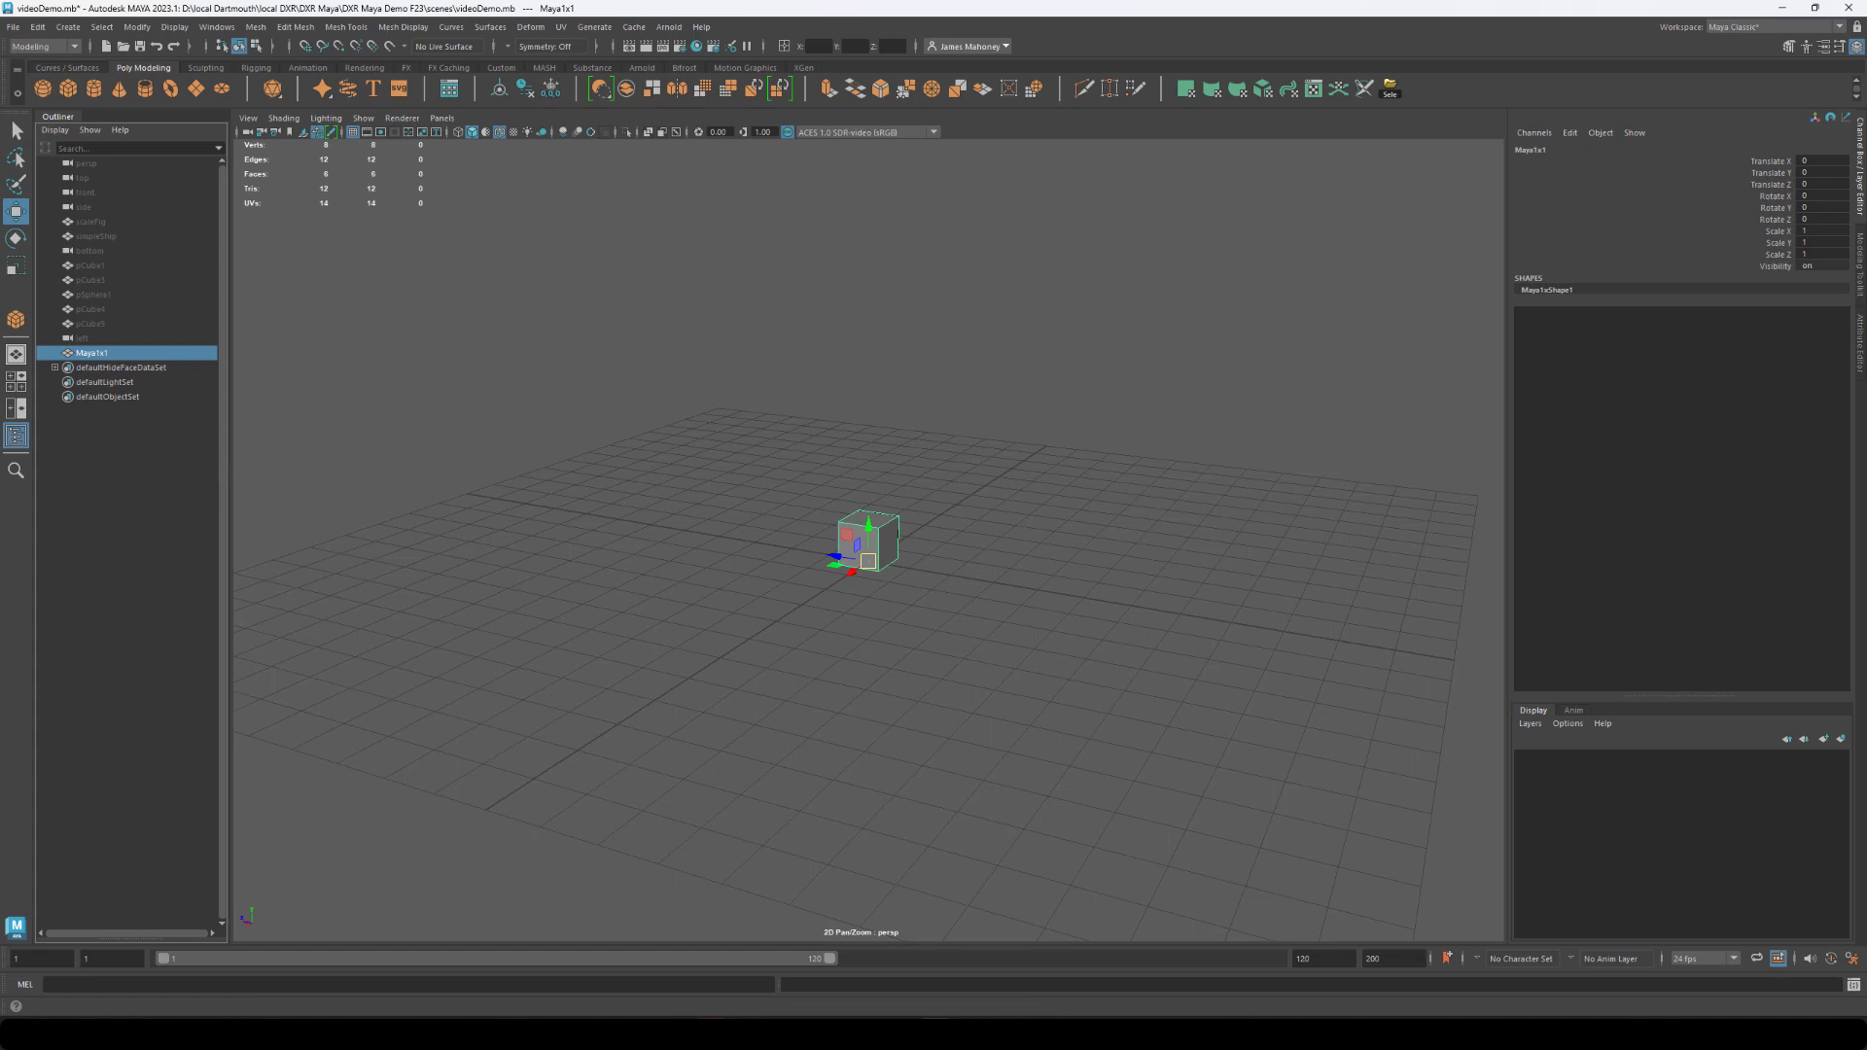
# Set the demo folder in local DXR as the Unity project that receives the FBX assets.
pyautogui.click(12, 26)
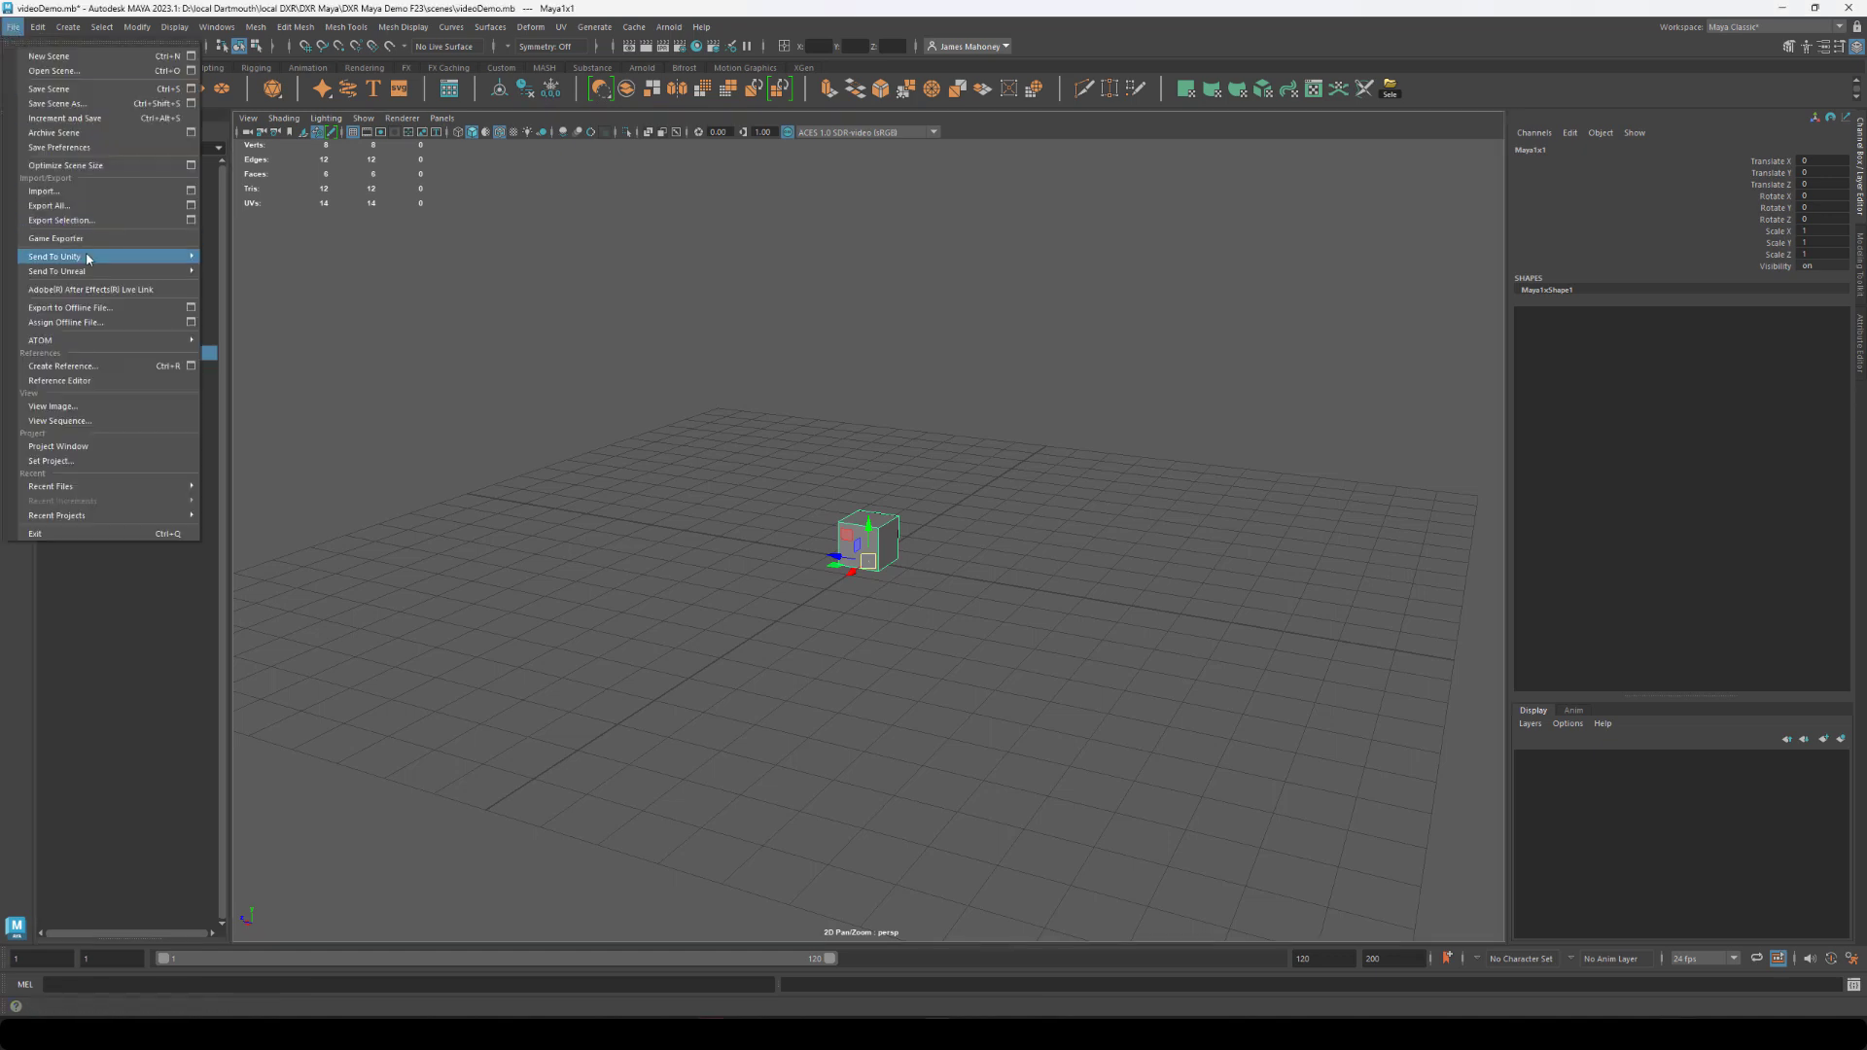
pyautogui.moveTo(116, 257)
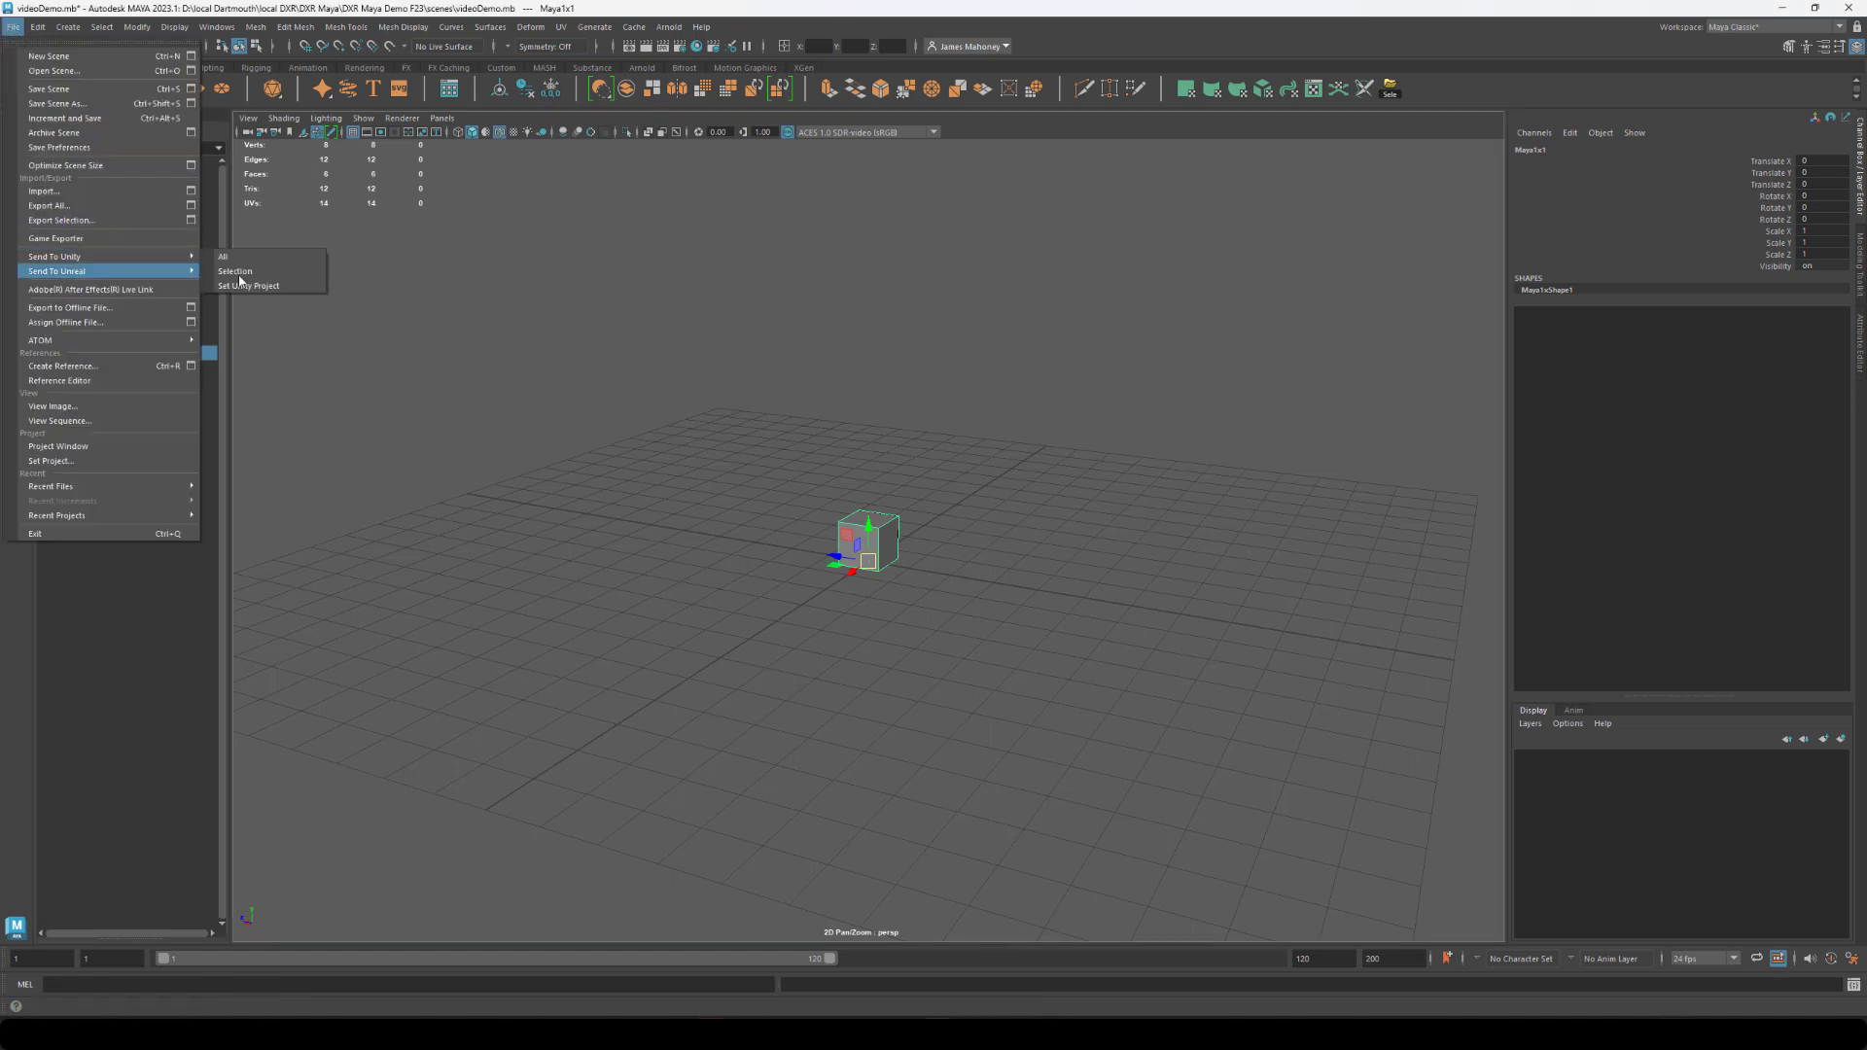
pyautogui.click(293, 287)
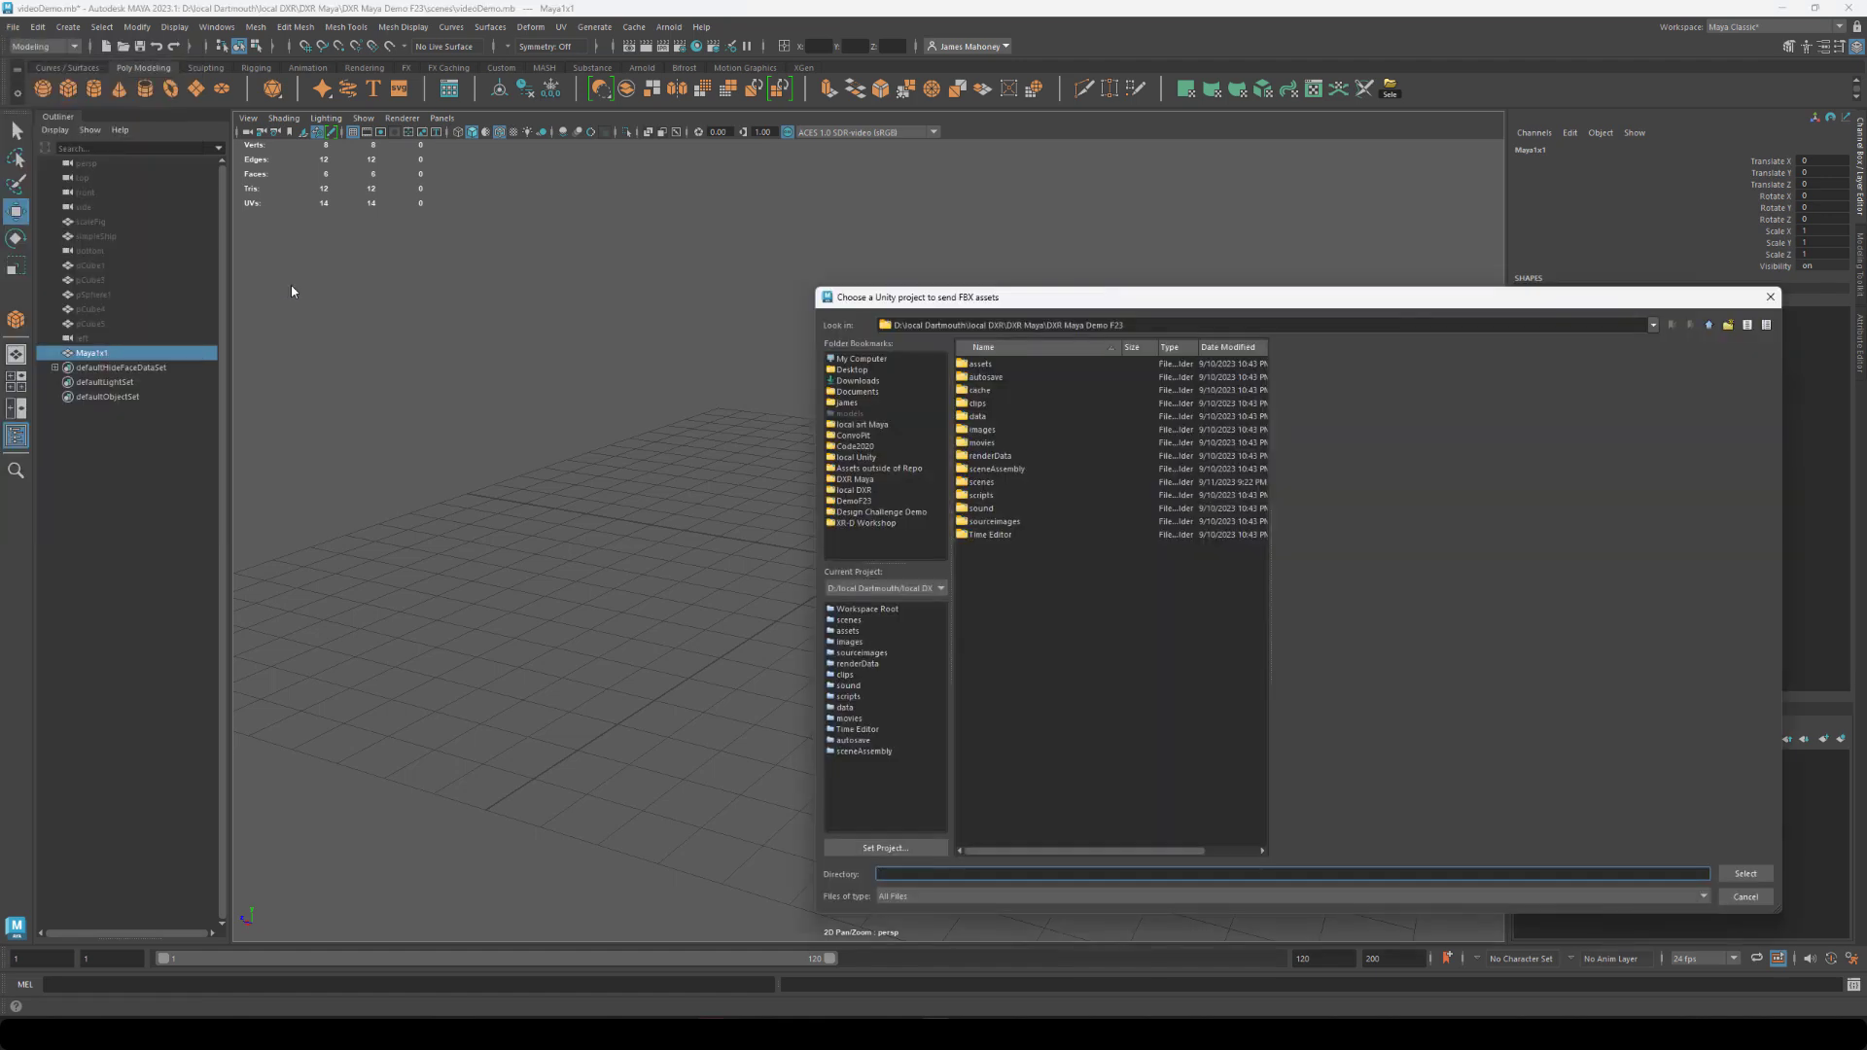
pyautogui.click(877, 490)
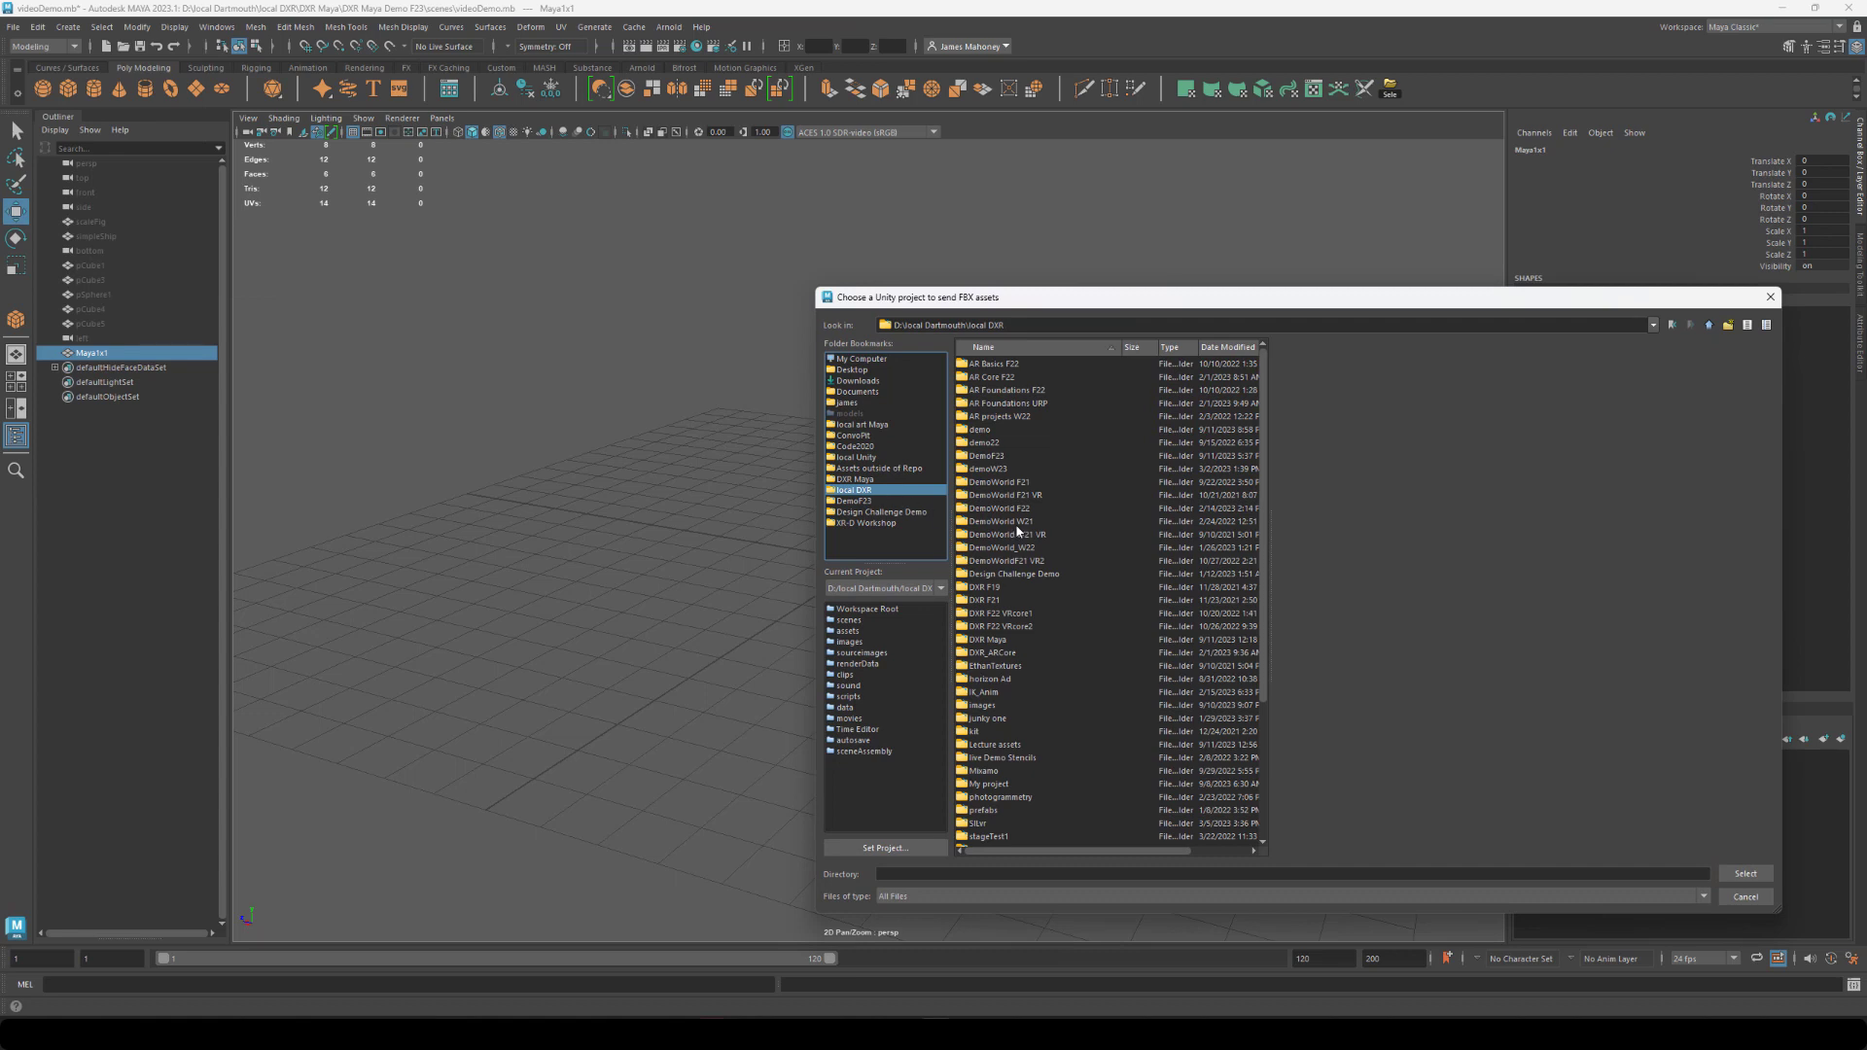
pyautogui.click(992, 431)
pyautogui.click(1744, 872)
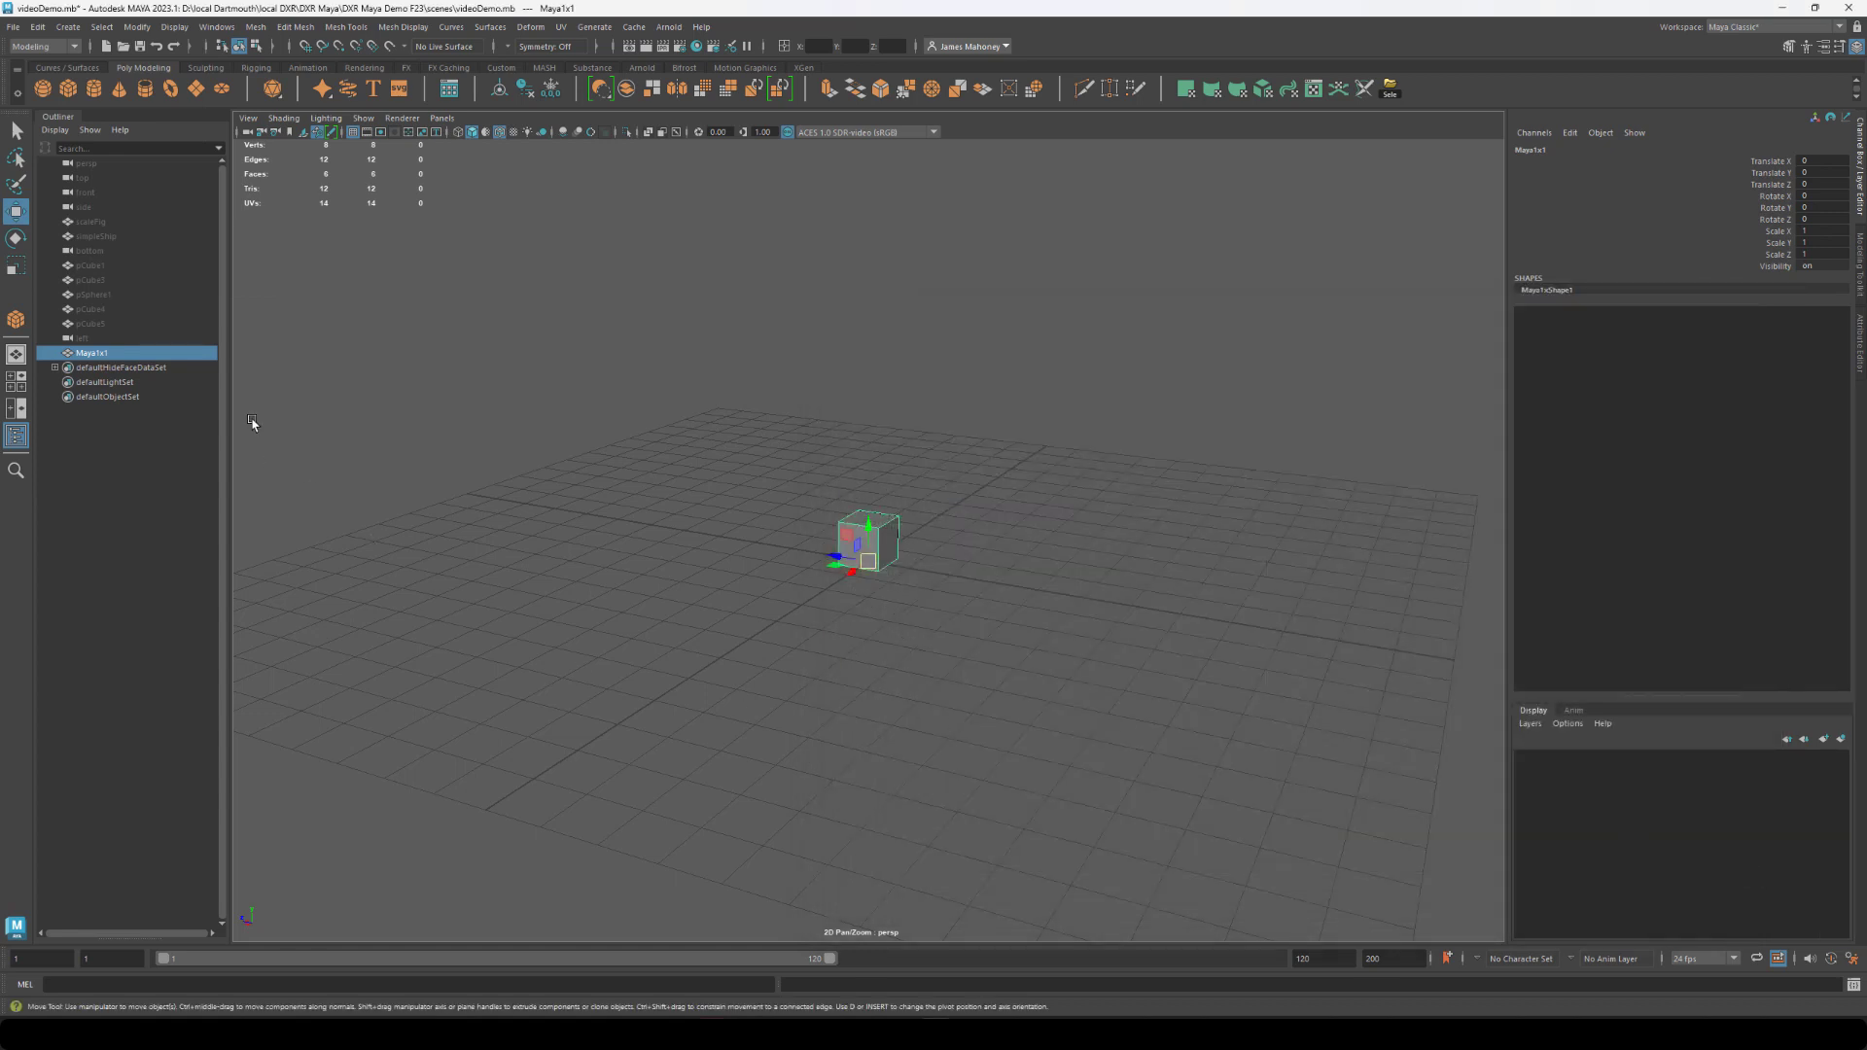
# Start sending the selected cube to Unity and create a folder named models in the demo project's Assets folder.
pyautogui.click(13, 26)
pyautogui.moveTo(98, 256)
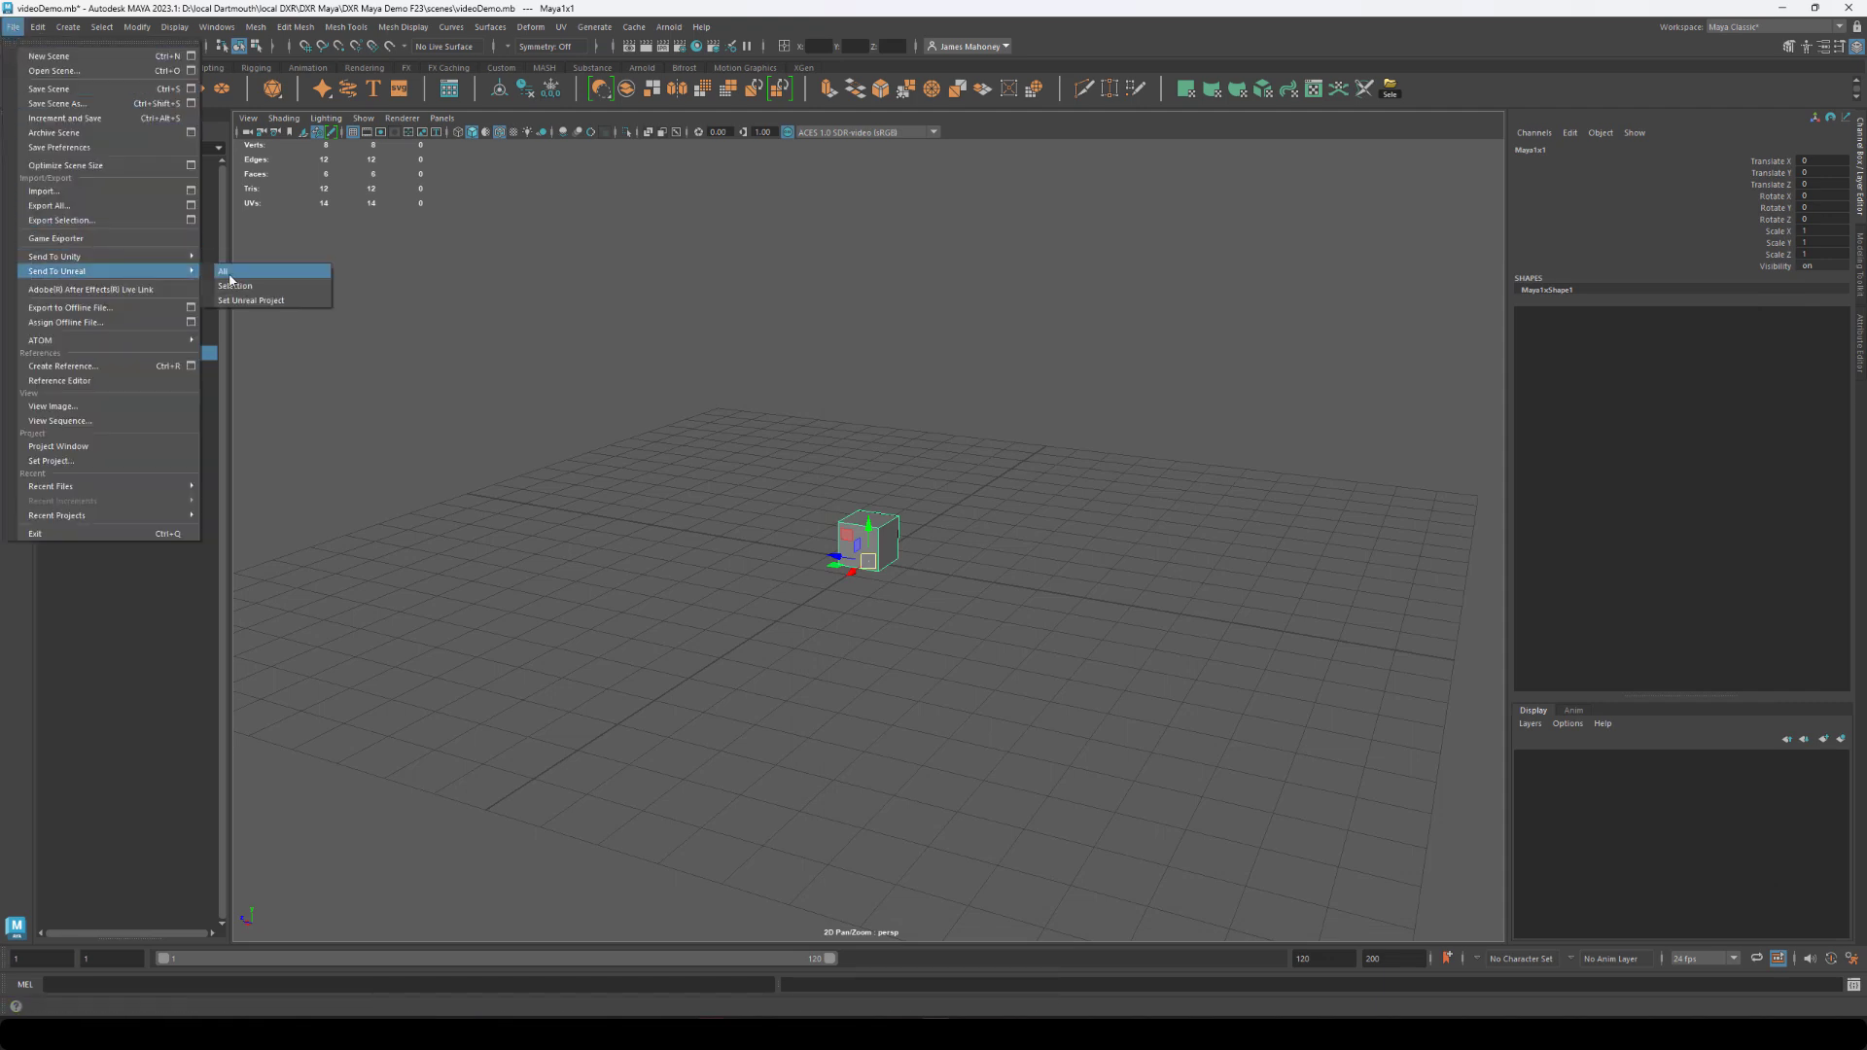
pyautogui.click(281, 277)
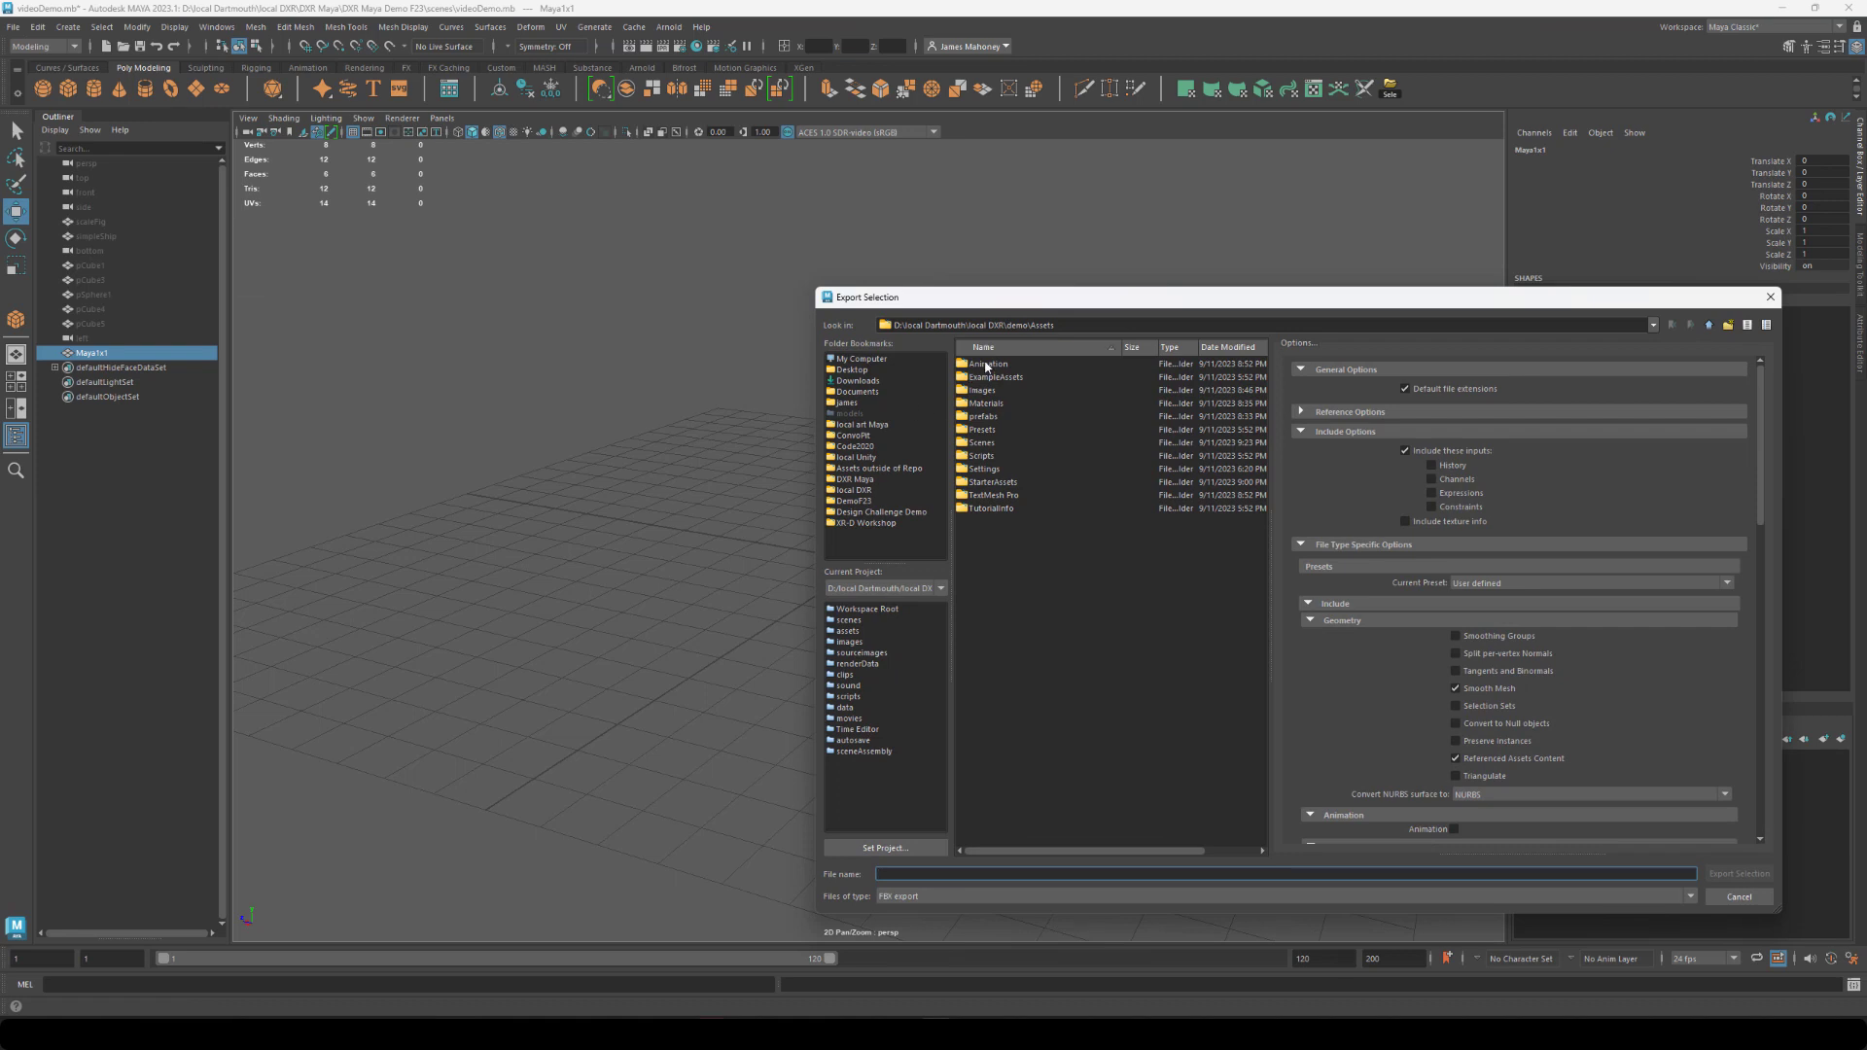
pyautogui.click(1728, 324)
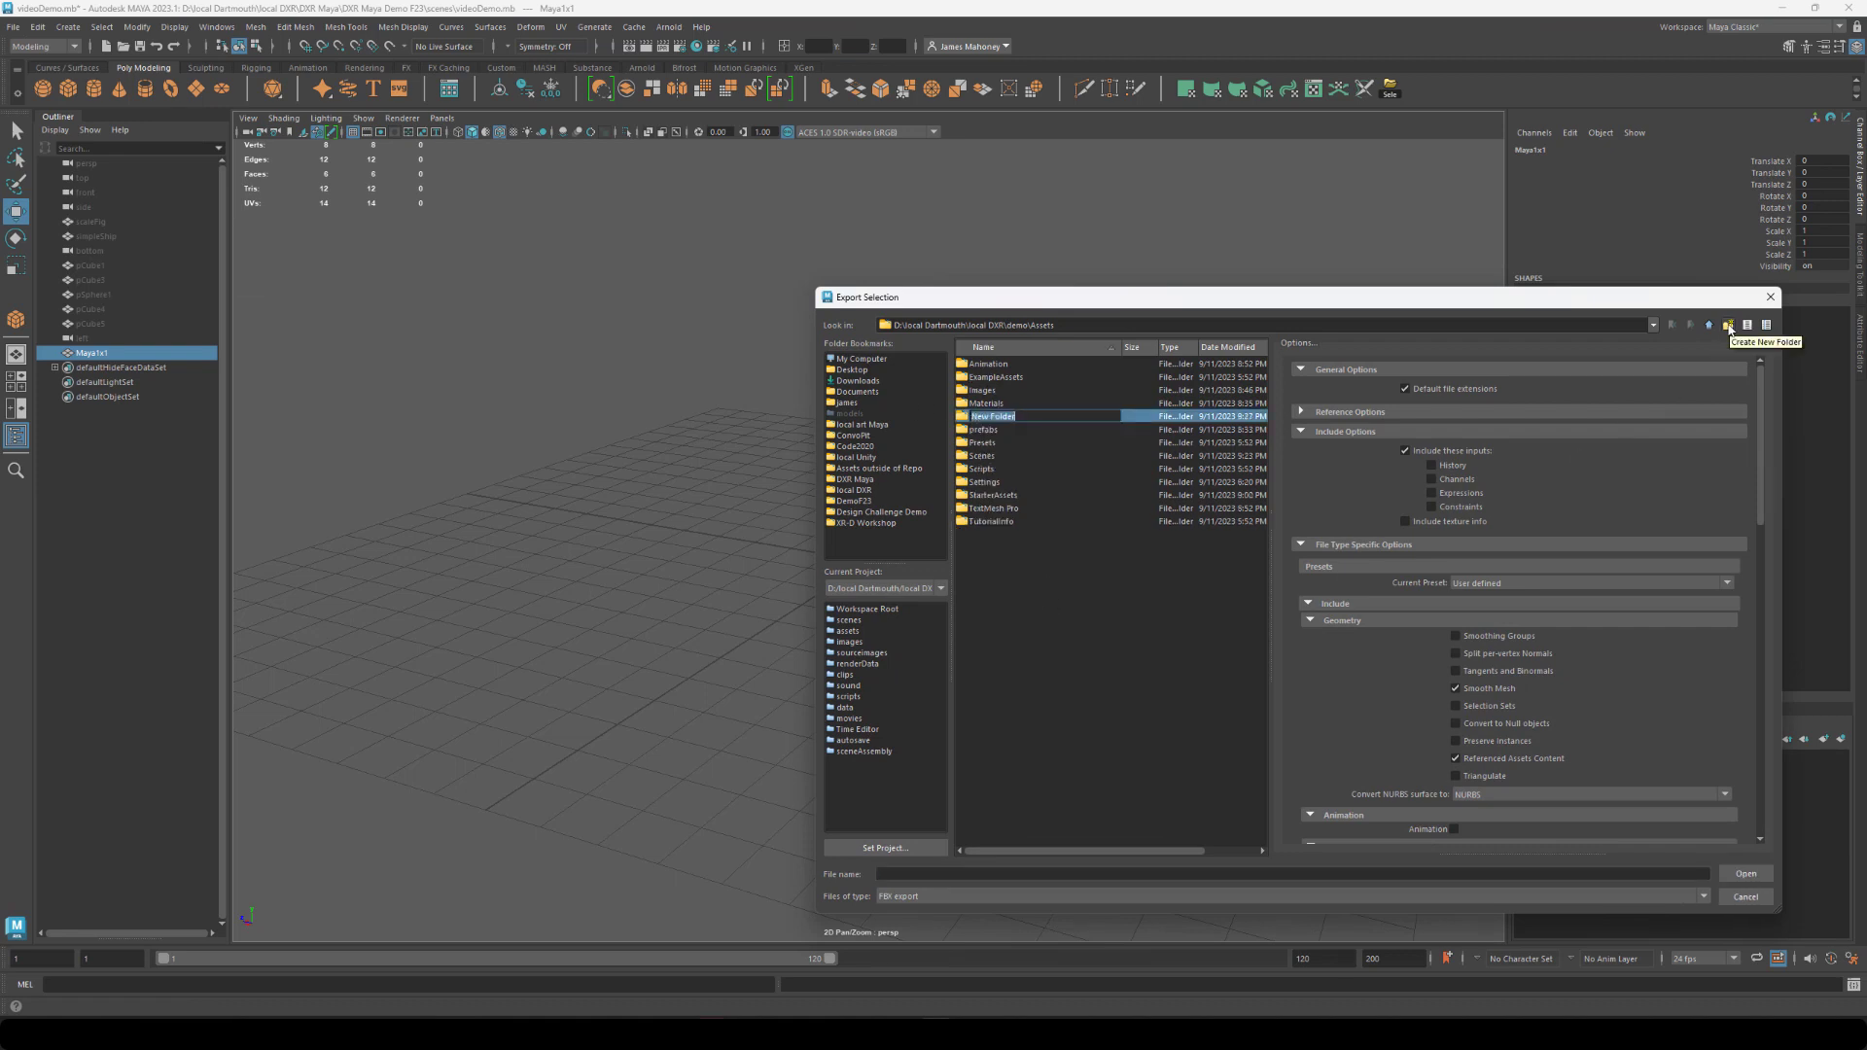
pyautogui.write('models')
pyautogui.press('Return')
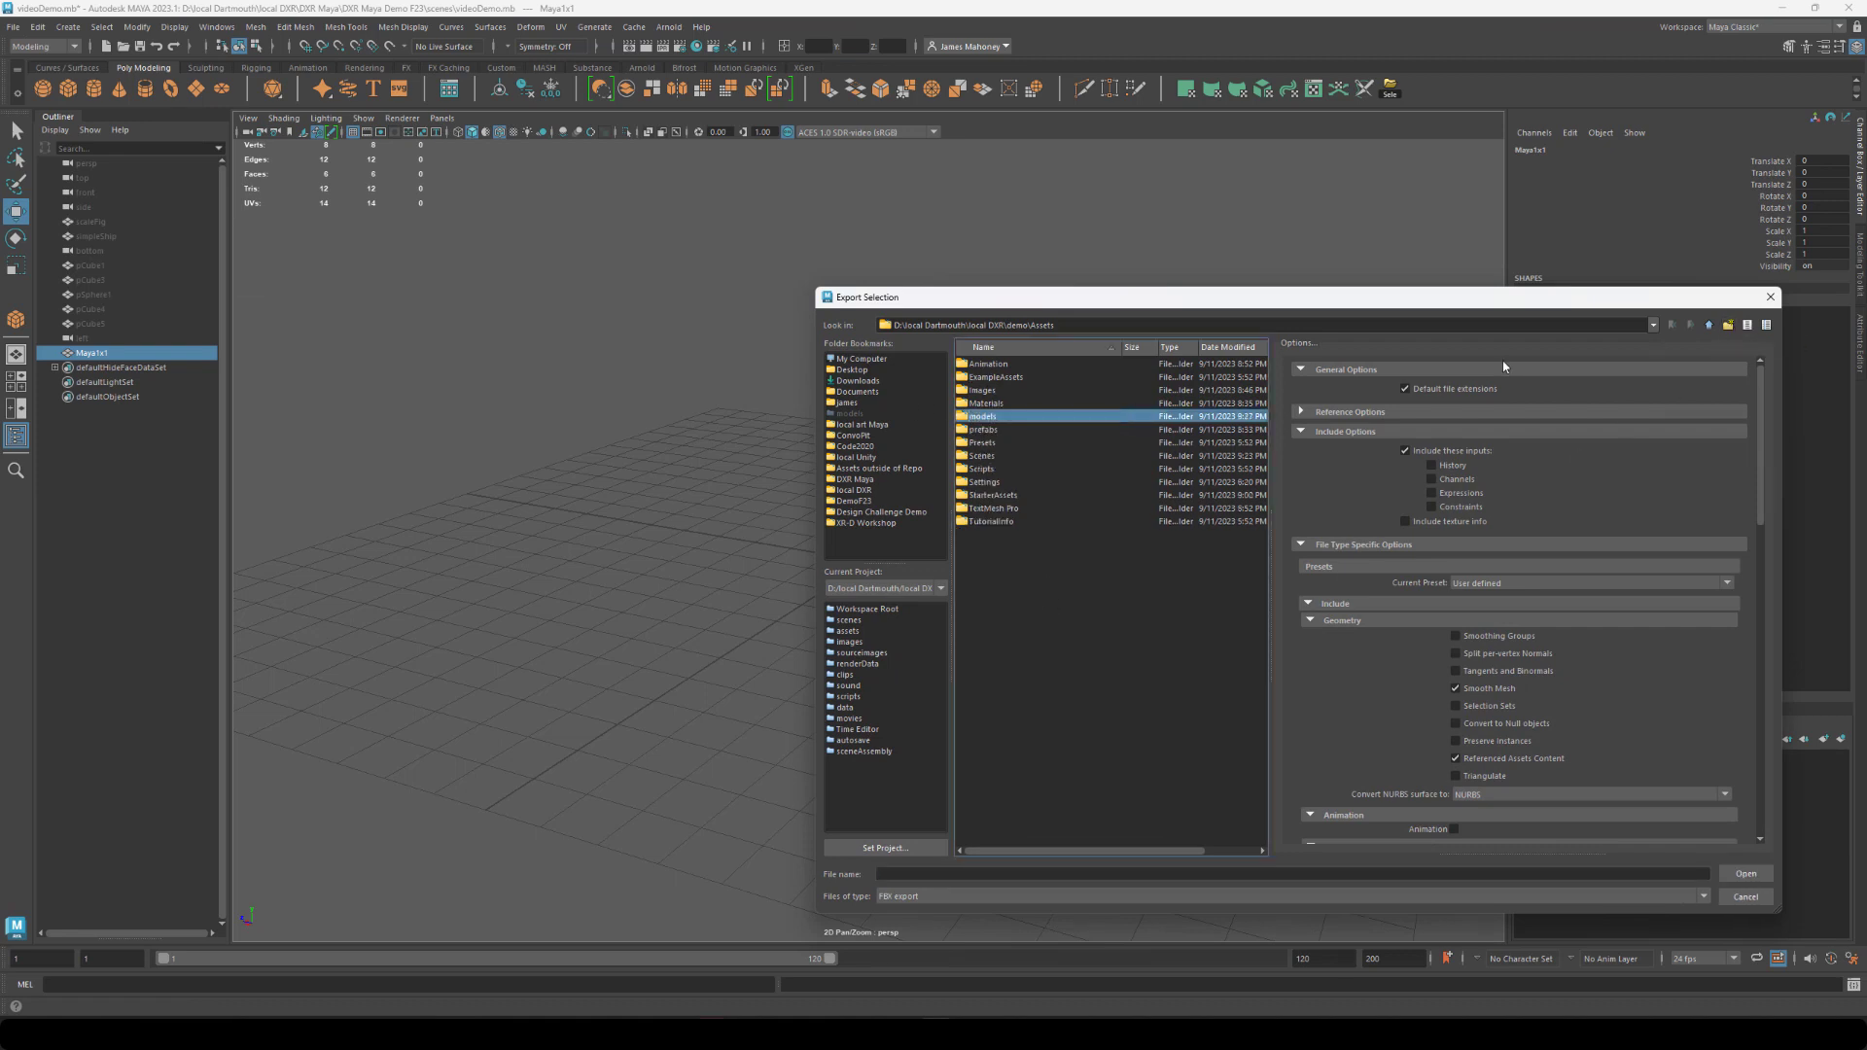
# Export the selected cube as an FBX file named maya1x1 into the demo project's models folder.
pyautogui.doubleClick(966, 418)
pyautogui.click(911, 874)
pyautogui.write('maya1x')
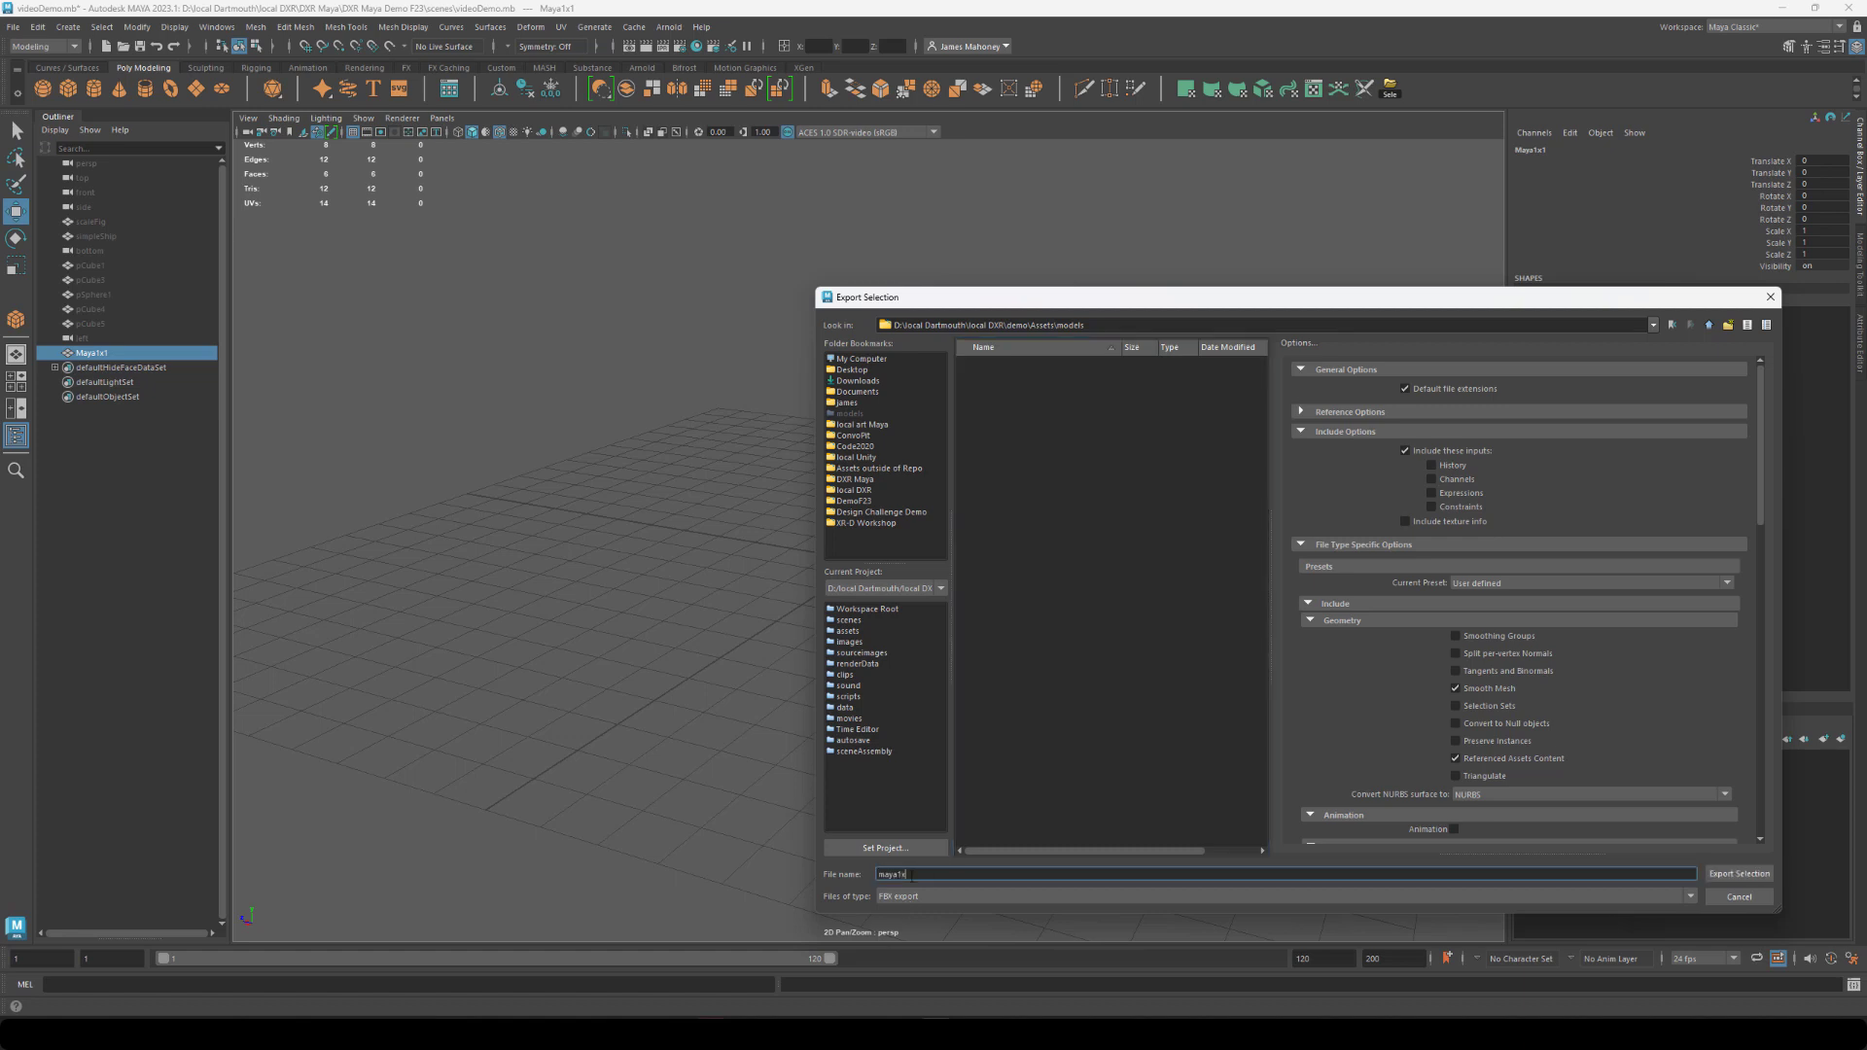
pyautogui.write('1')
pyautogui.scroll(-8, 1468, 510)
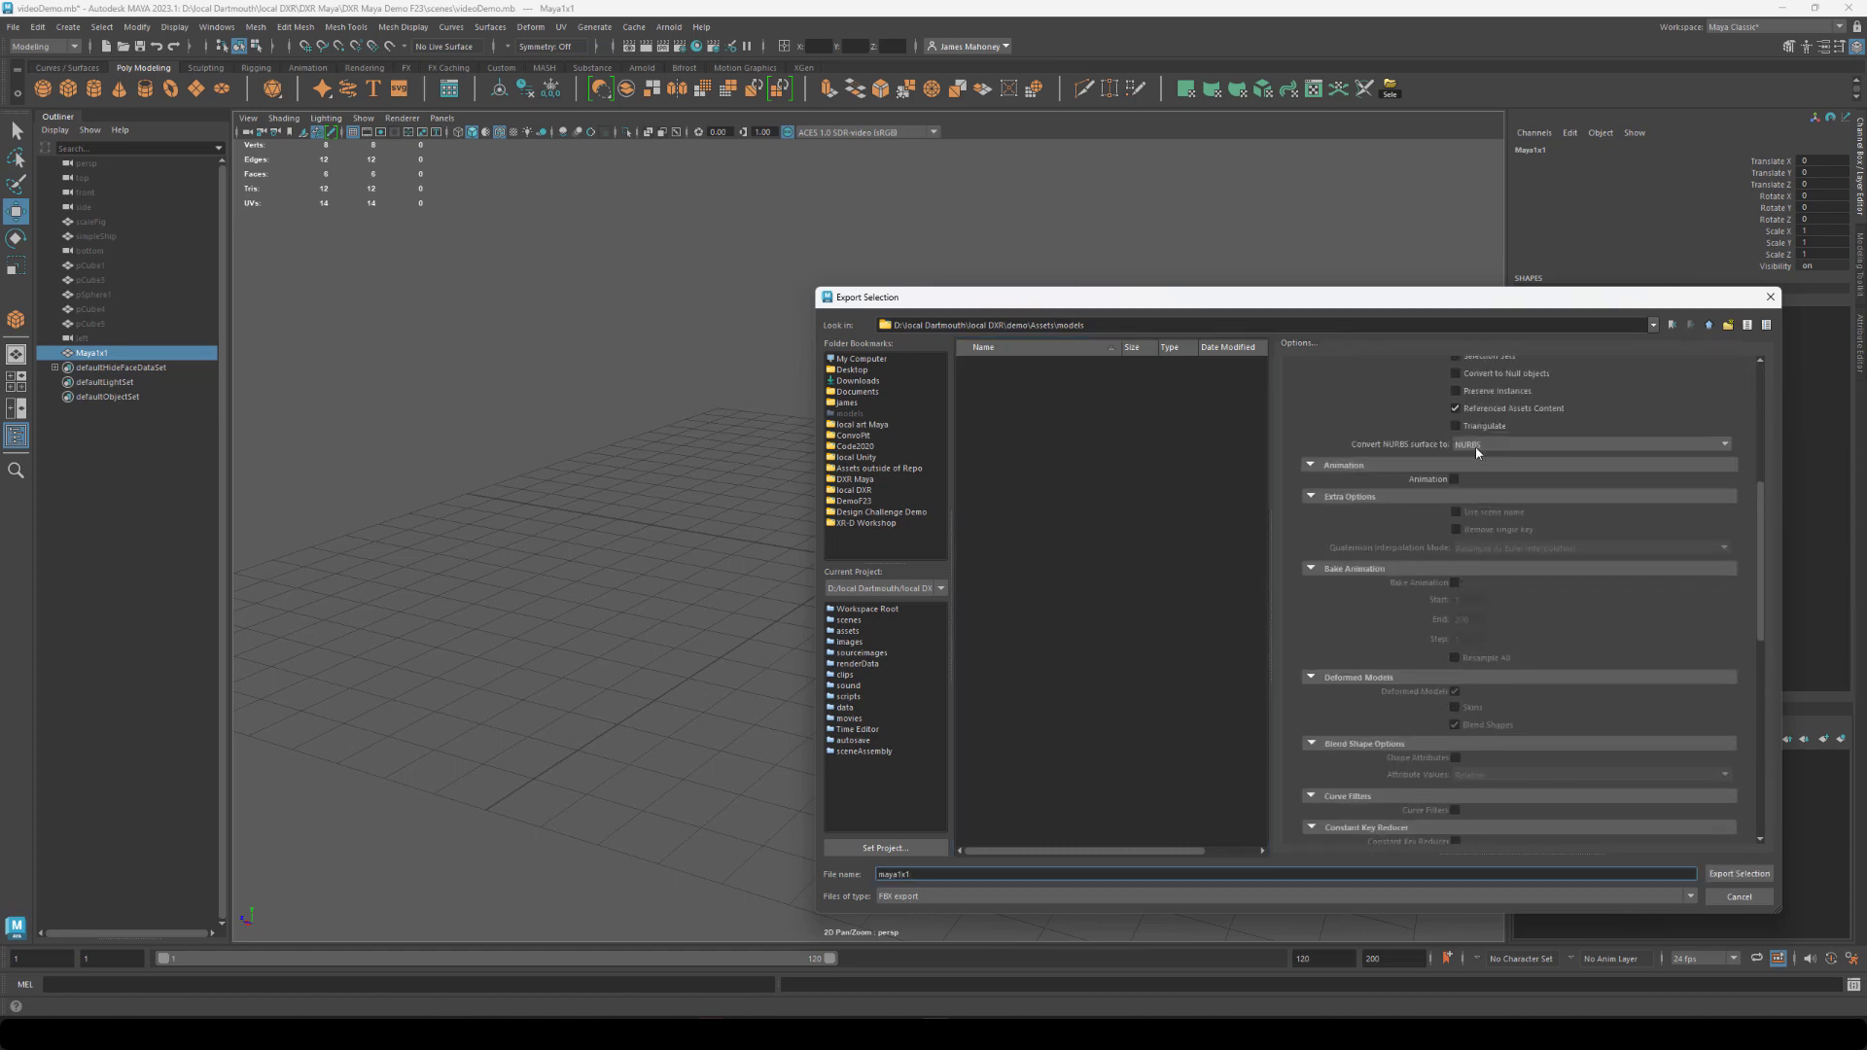
pyautogui.scroll(-10, 1474, 449)
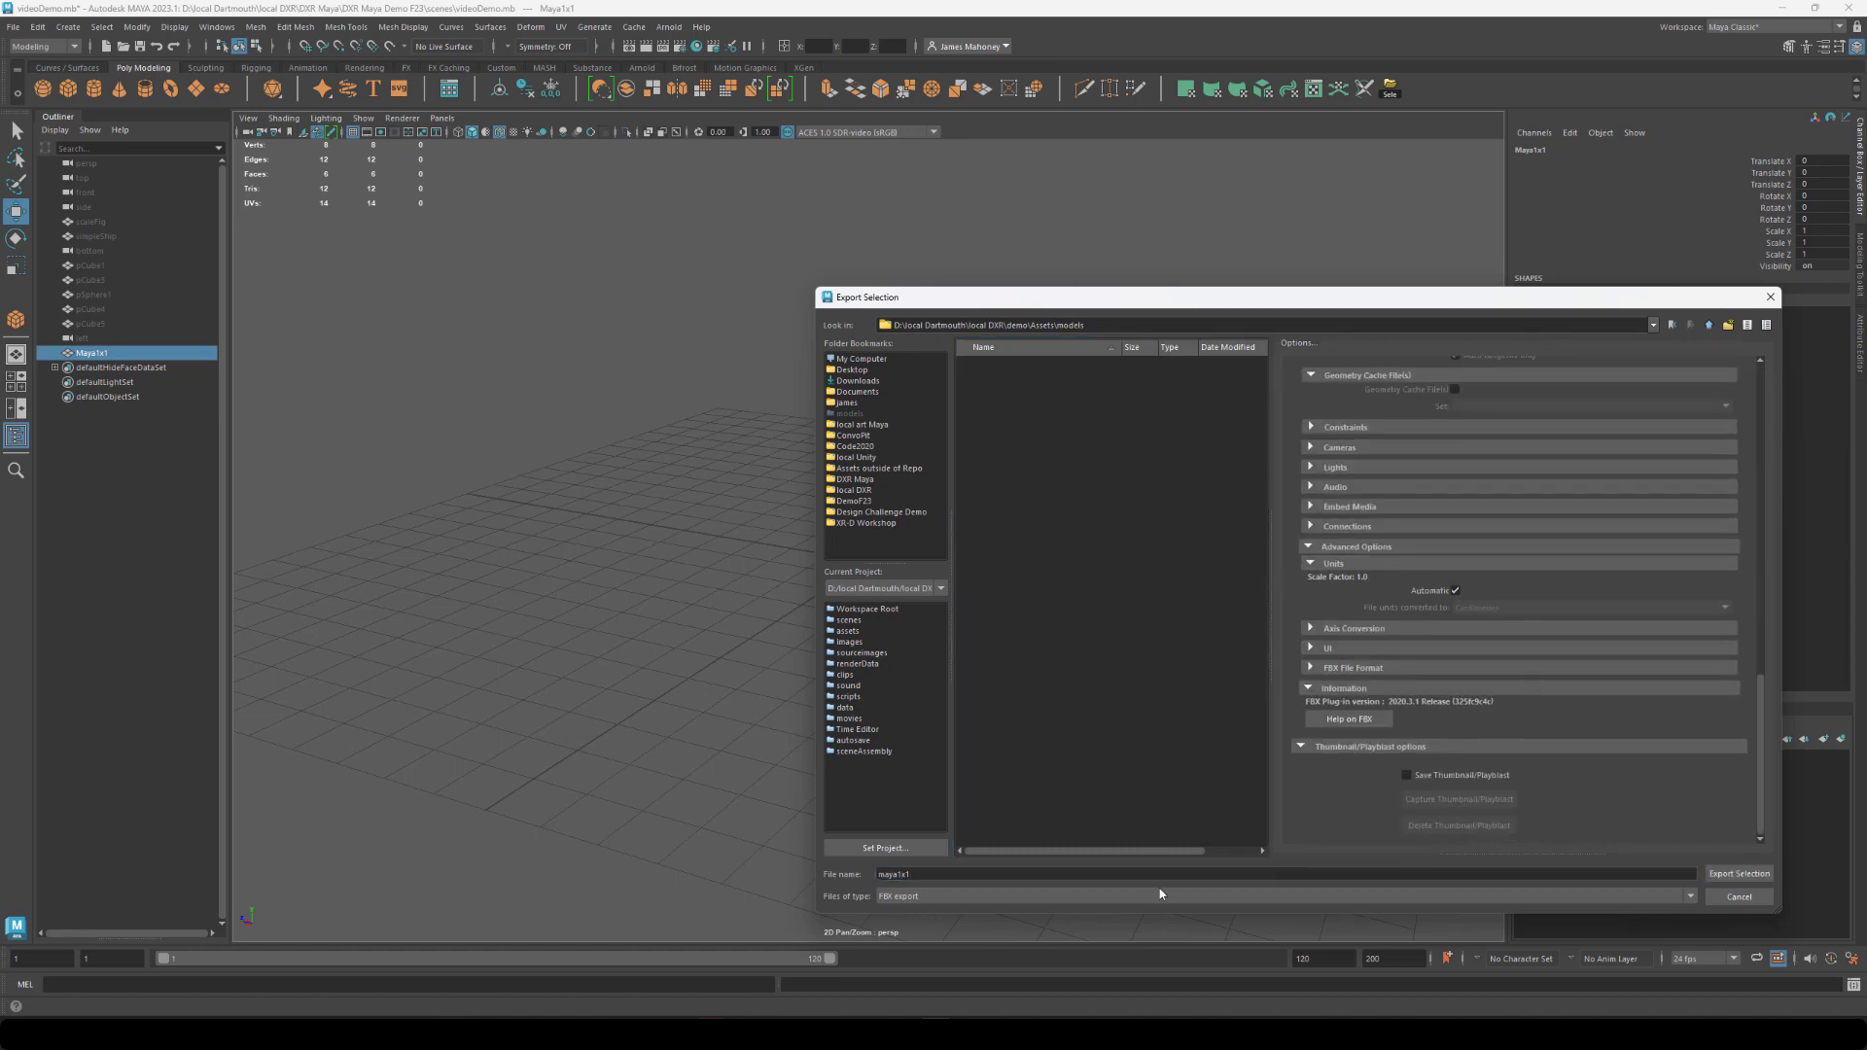
pyautogui.click(1742, 875)
# Switch to Unity and select the imported maya1x1 model in the models folder.
pyautogui.click(1045, 1032)
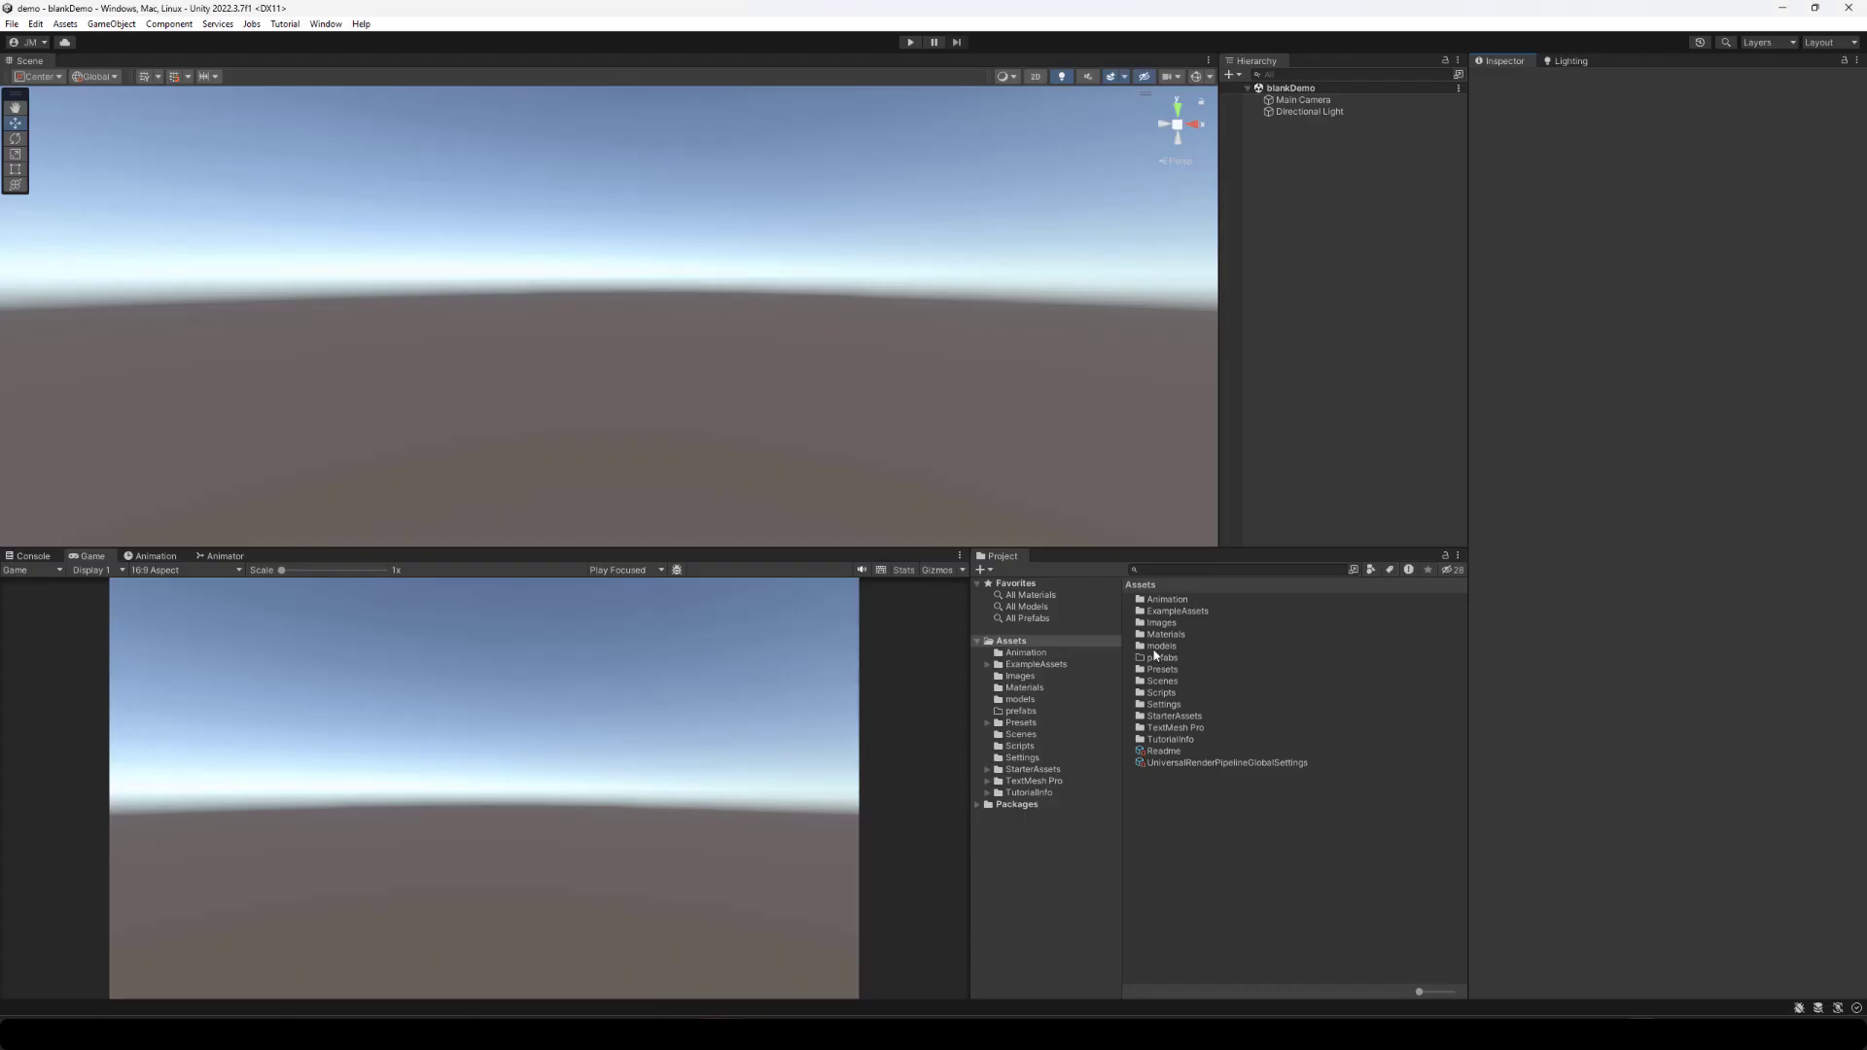
pyautogui.doubleClick(1154, 647)
pyautogui.click(1152, 600)
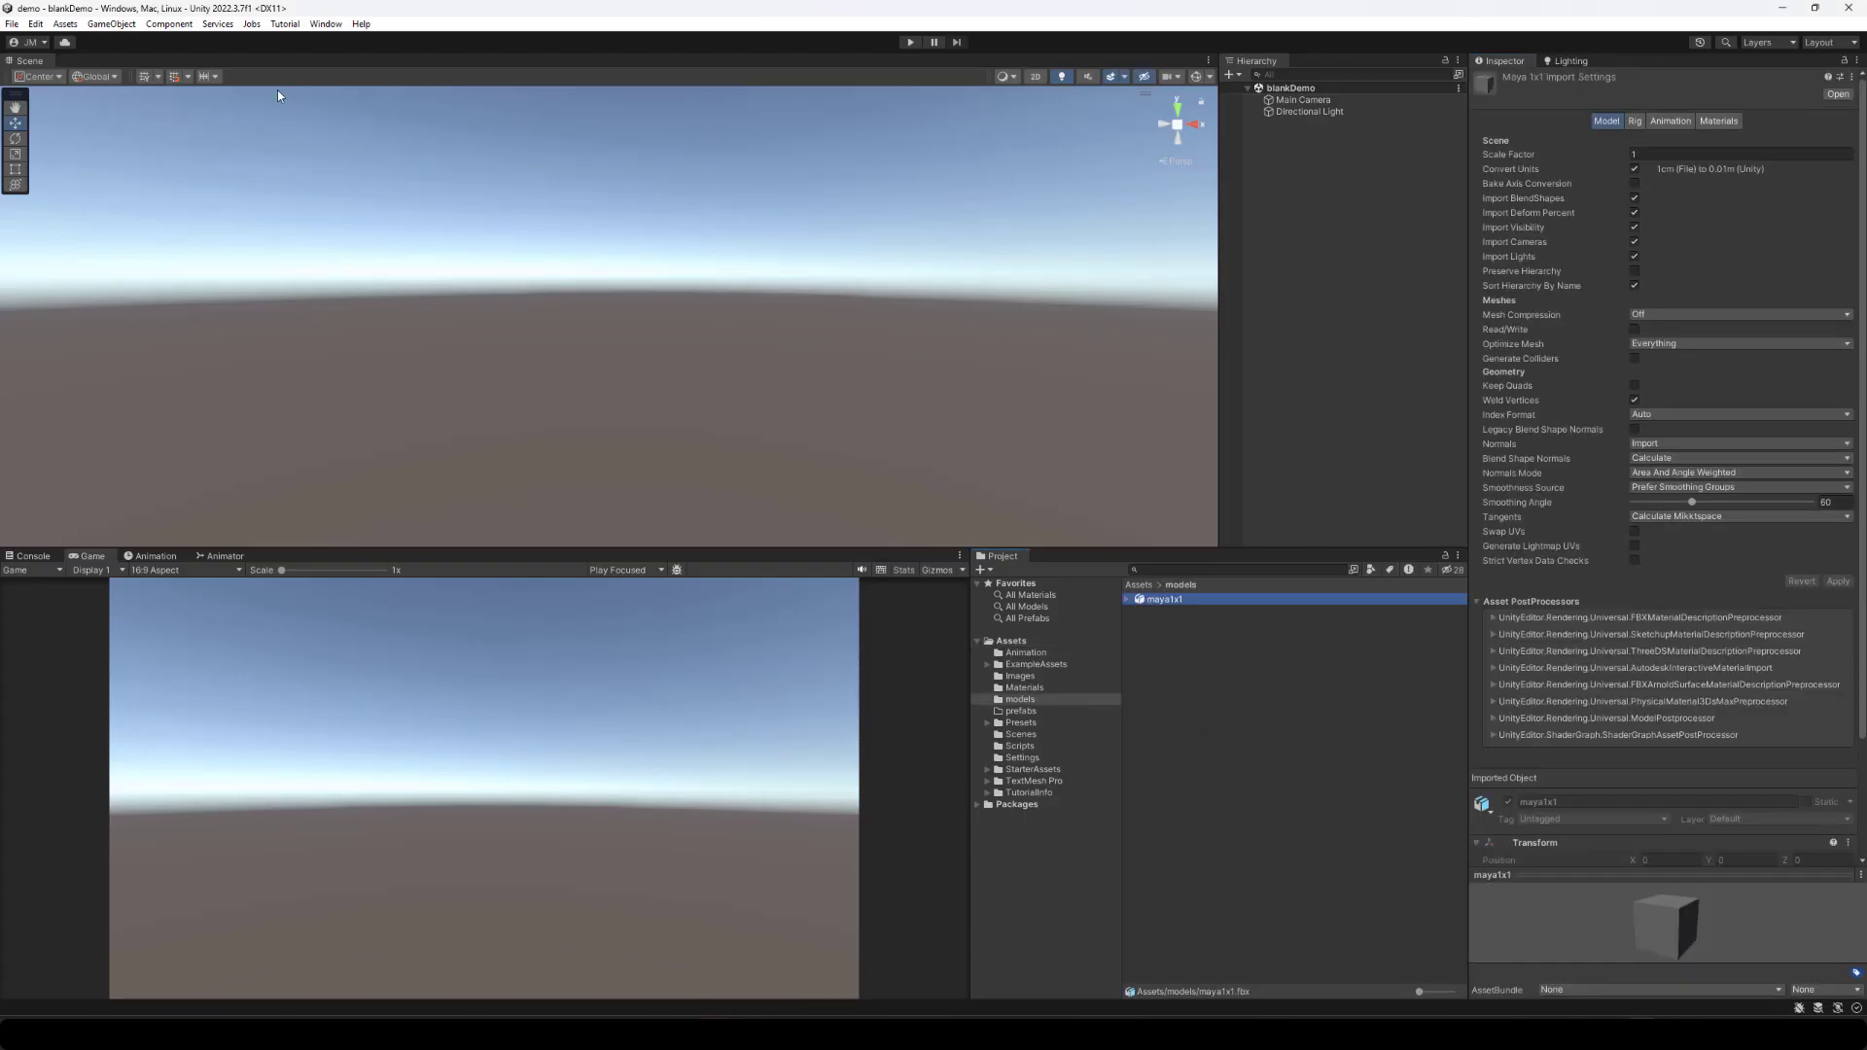
# Add a 3D plane to the blankDemo scene and reset its transform.
pyautogui.click(111, 24)
pyautogui.moveTo(312, 105)
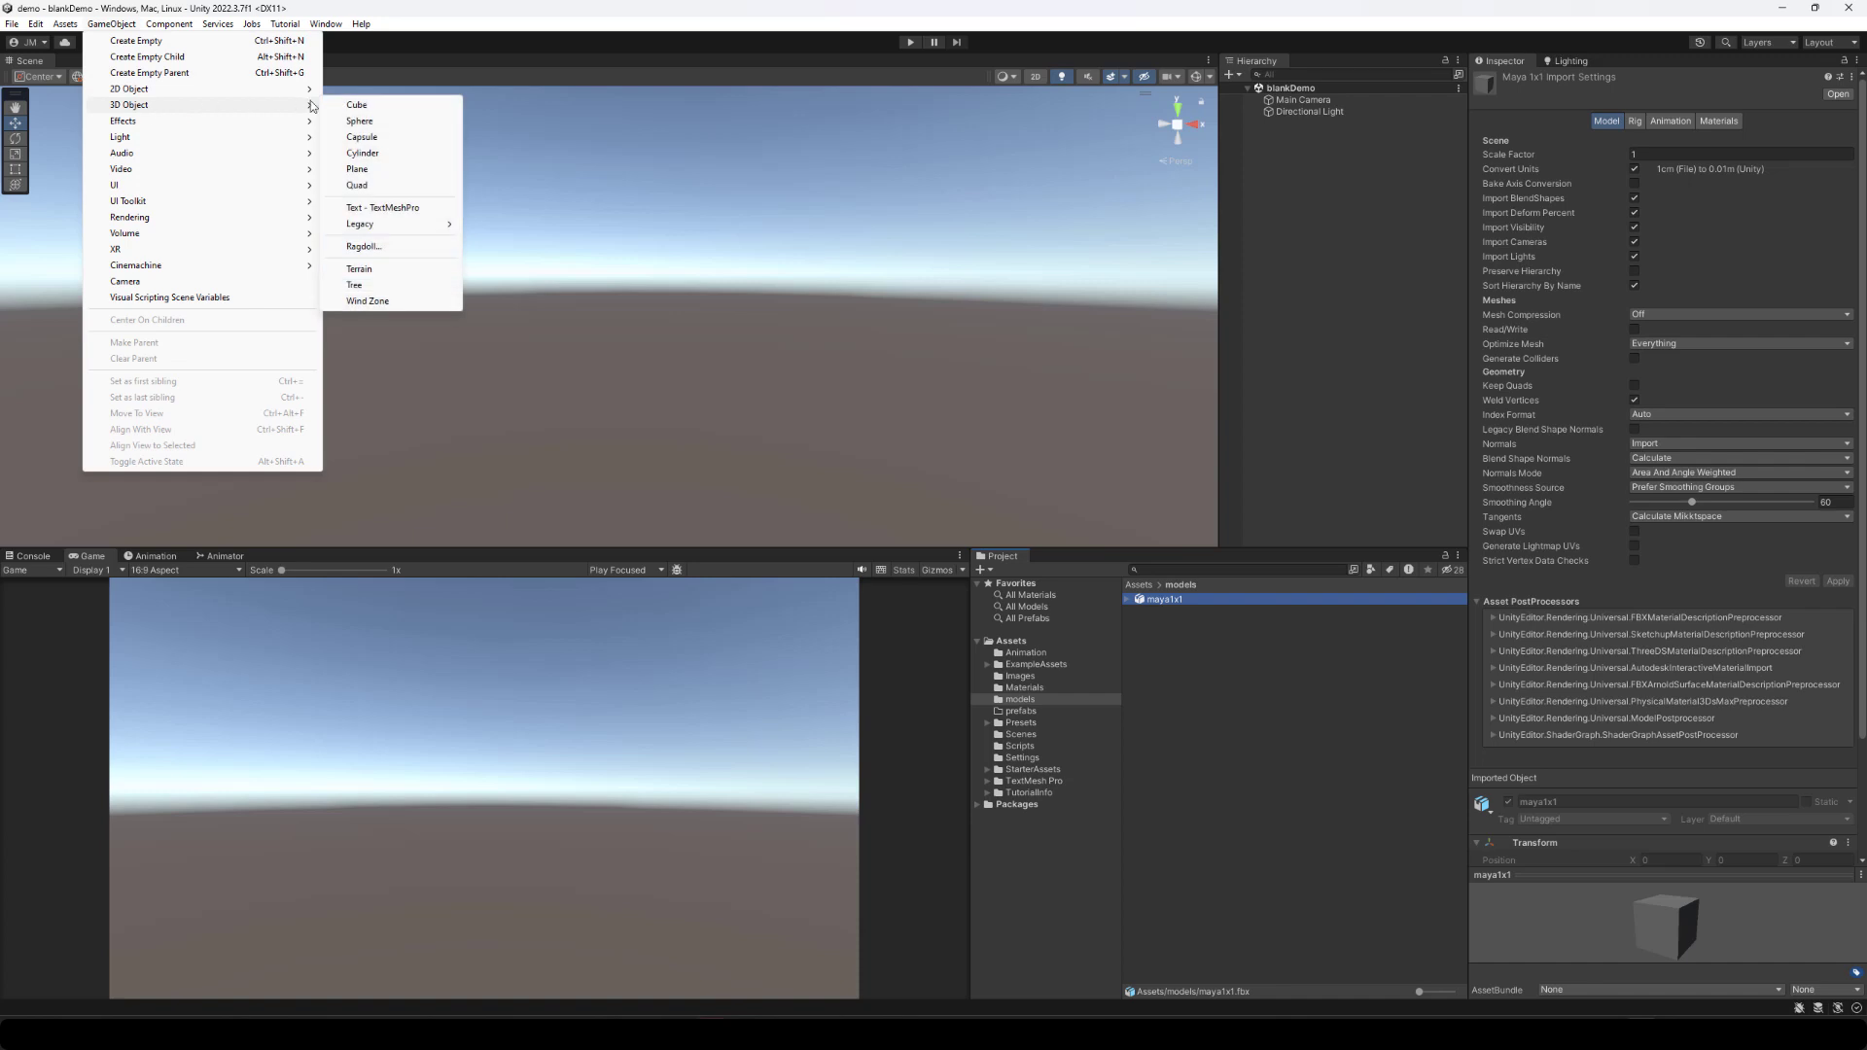
pyautogui.click(358, 169)
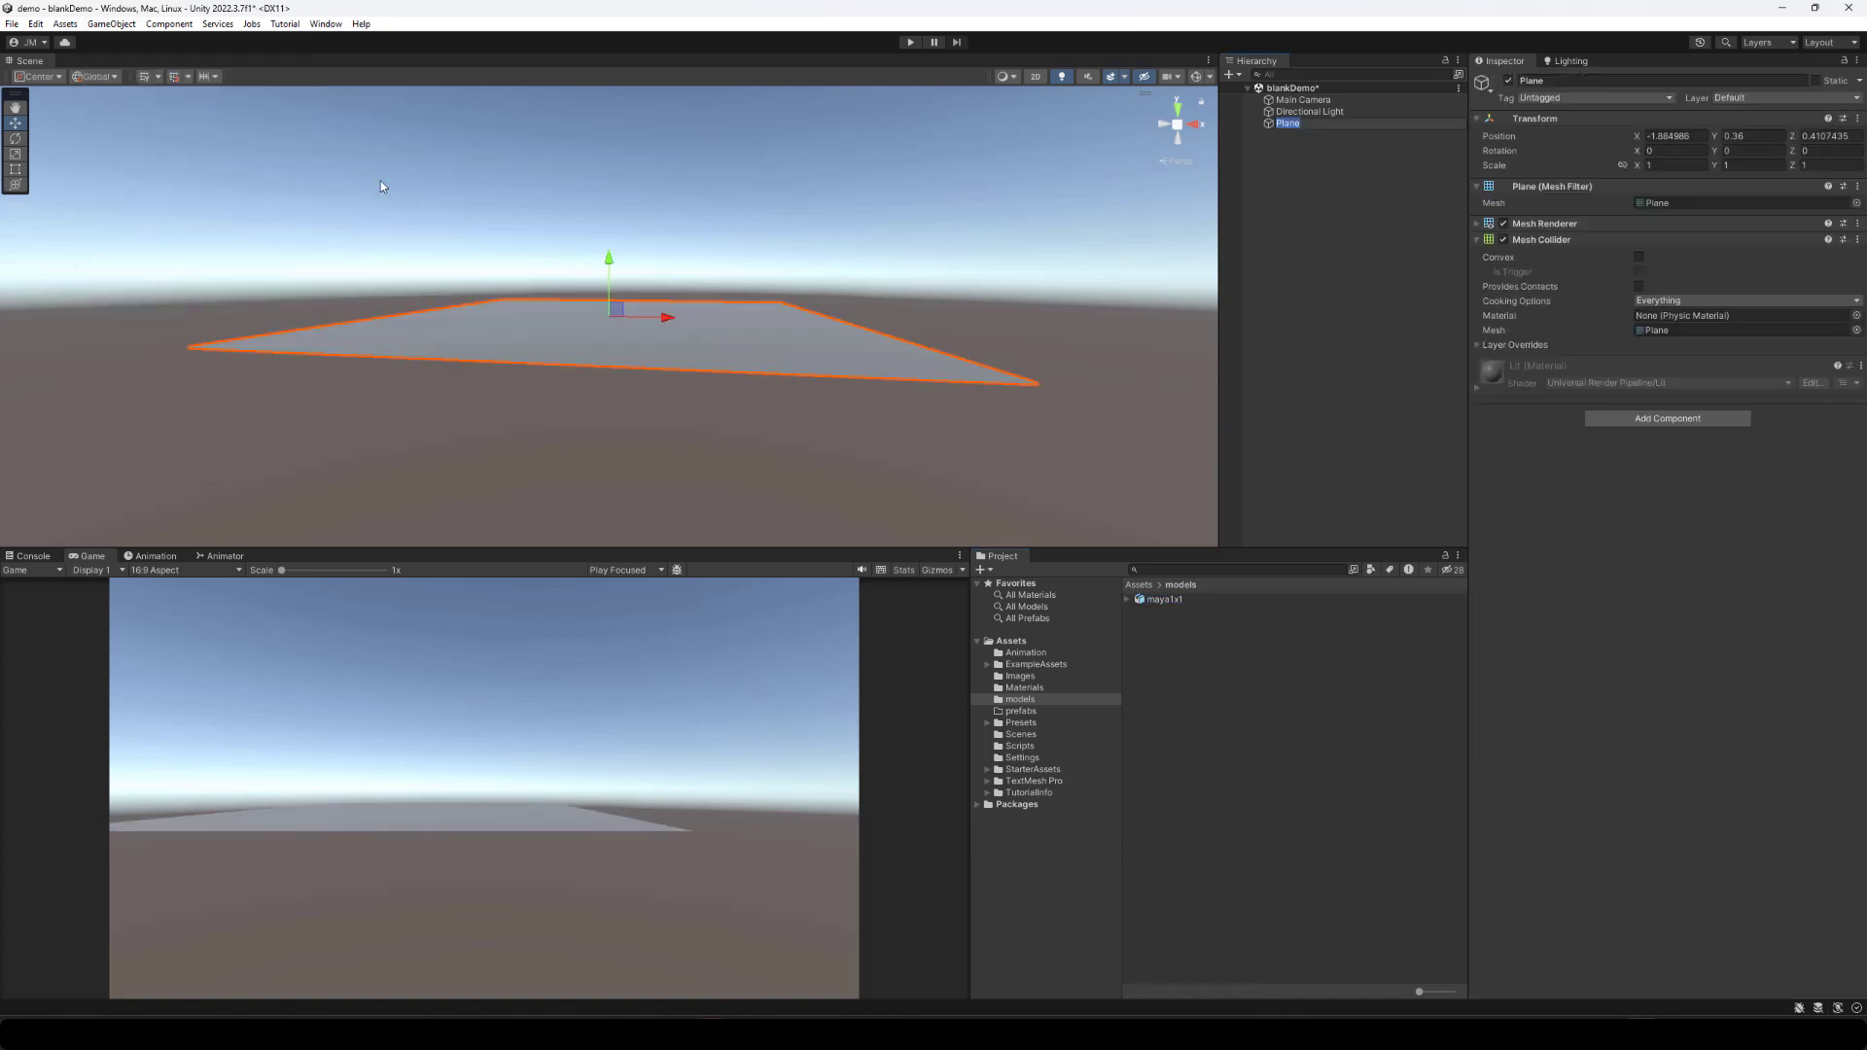
pyautogui.rightClick(1647, 115)
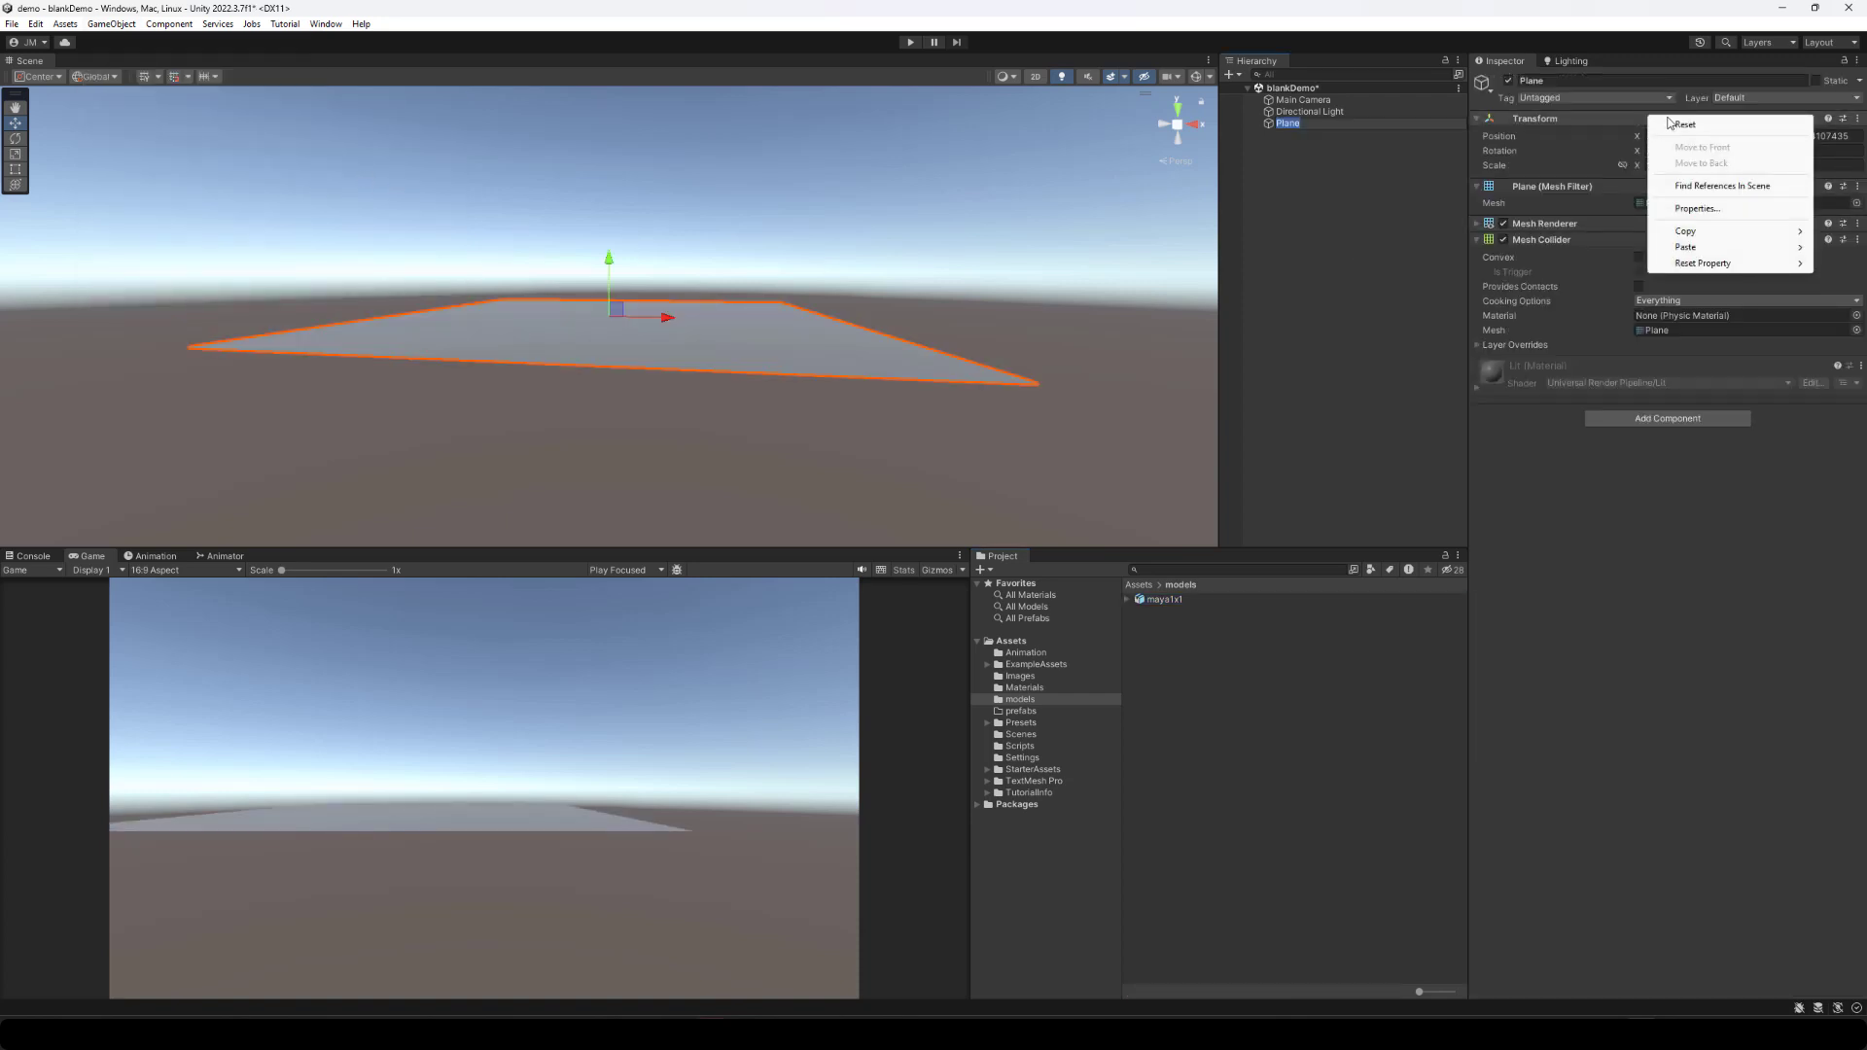
pyautogui.click(1672, 124)
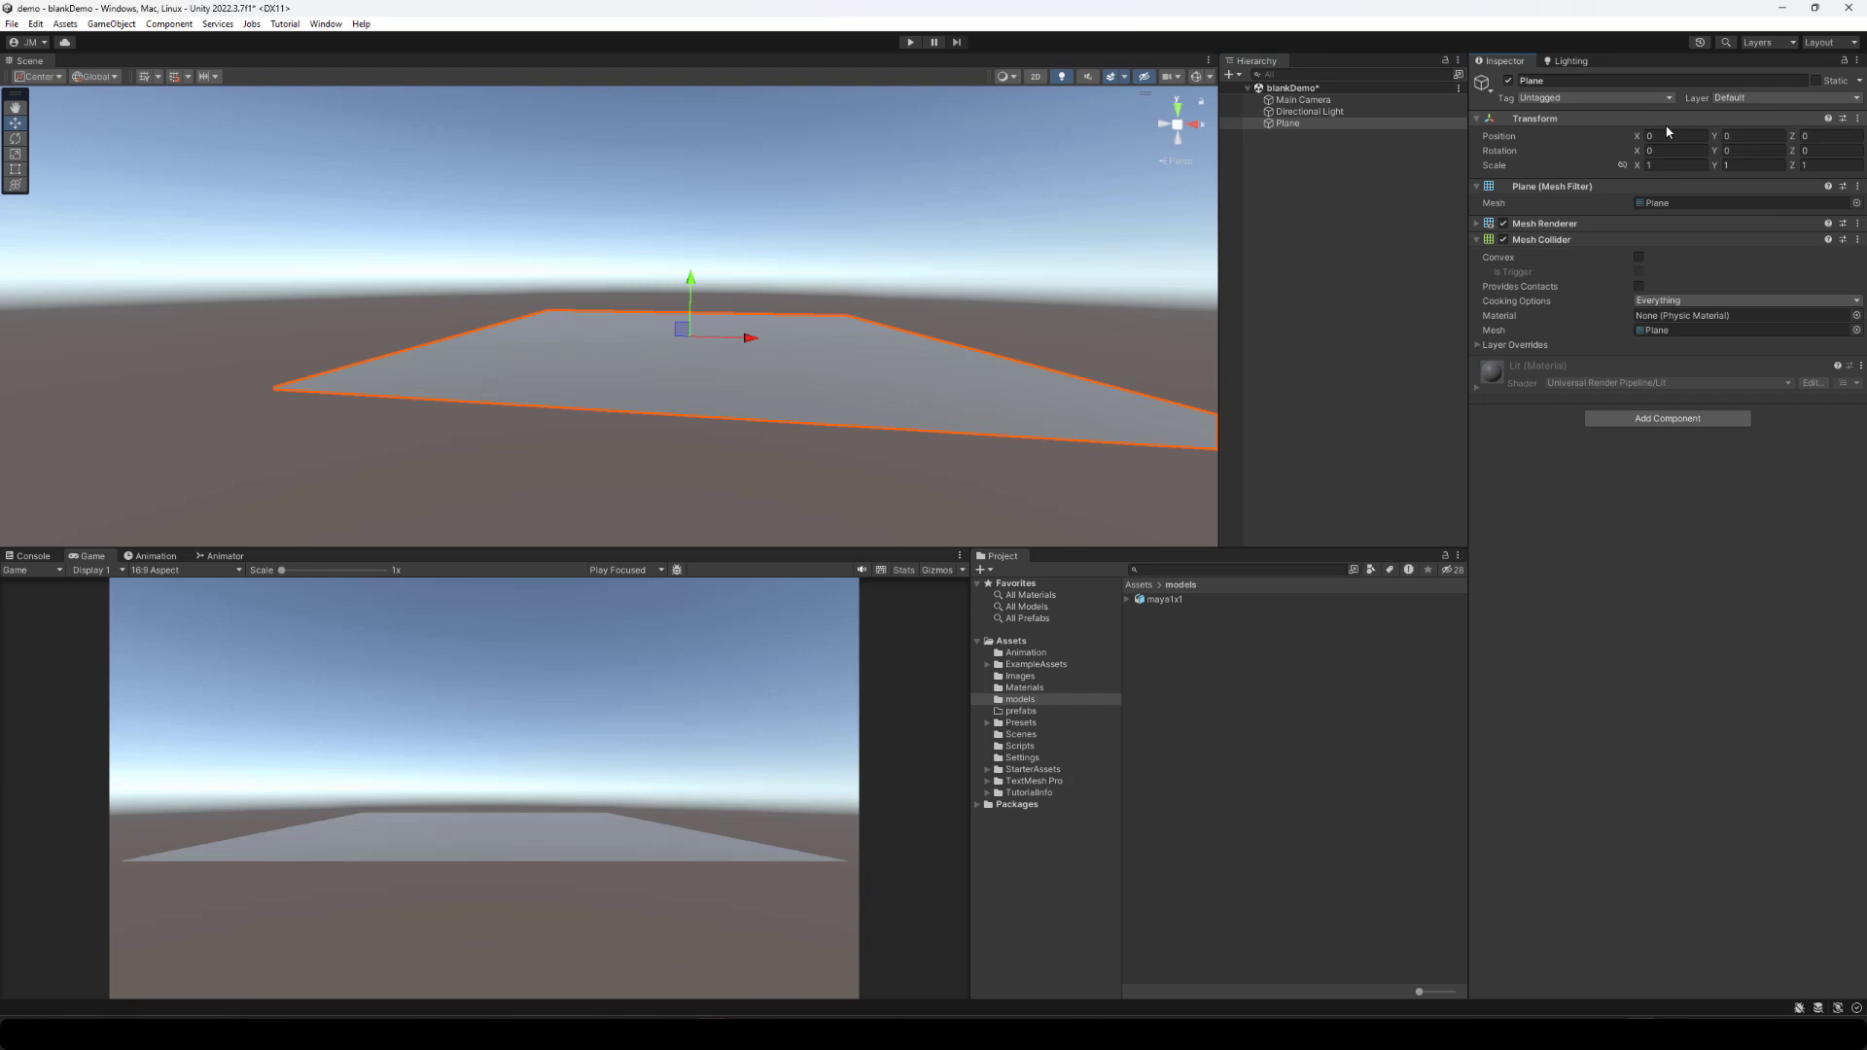
# Apply the white material to the plane and place the maya1x1 model from the models folder in the scene.
pyautogui.click(1043, 685)
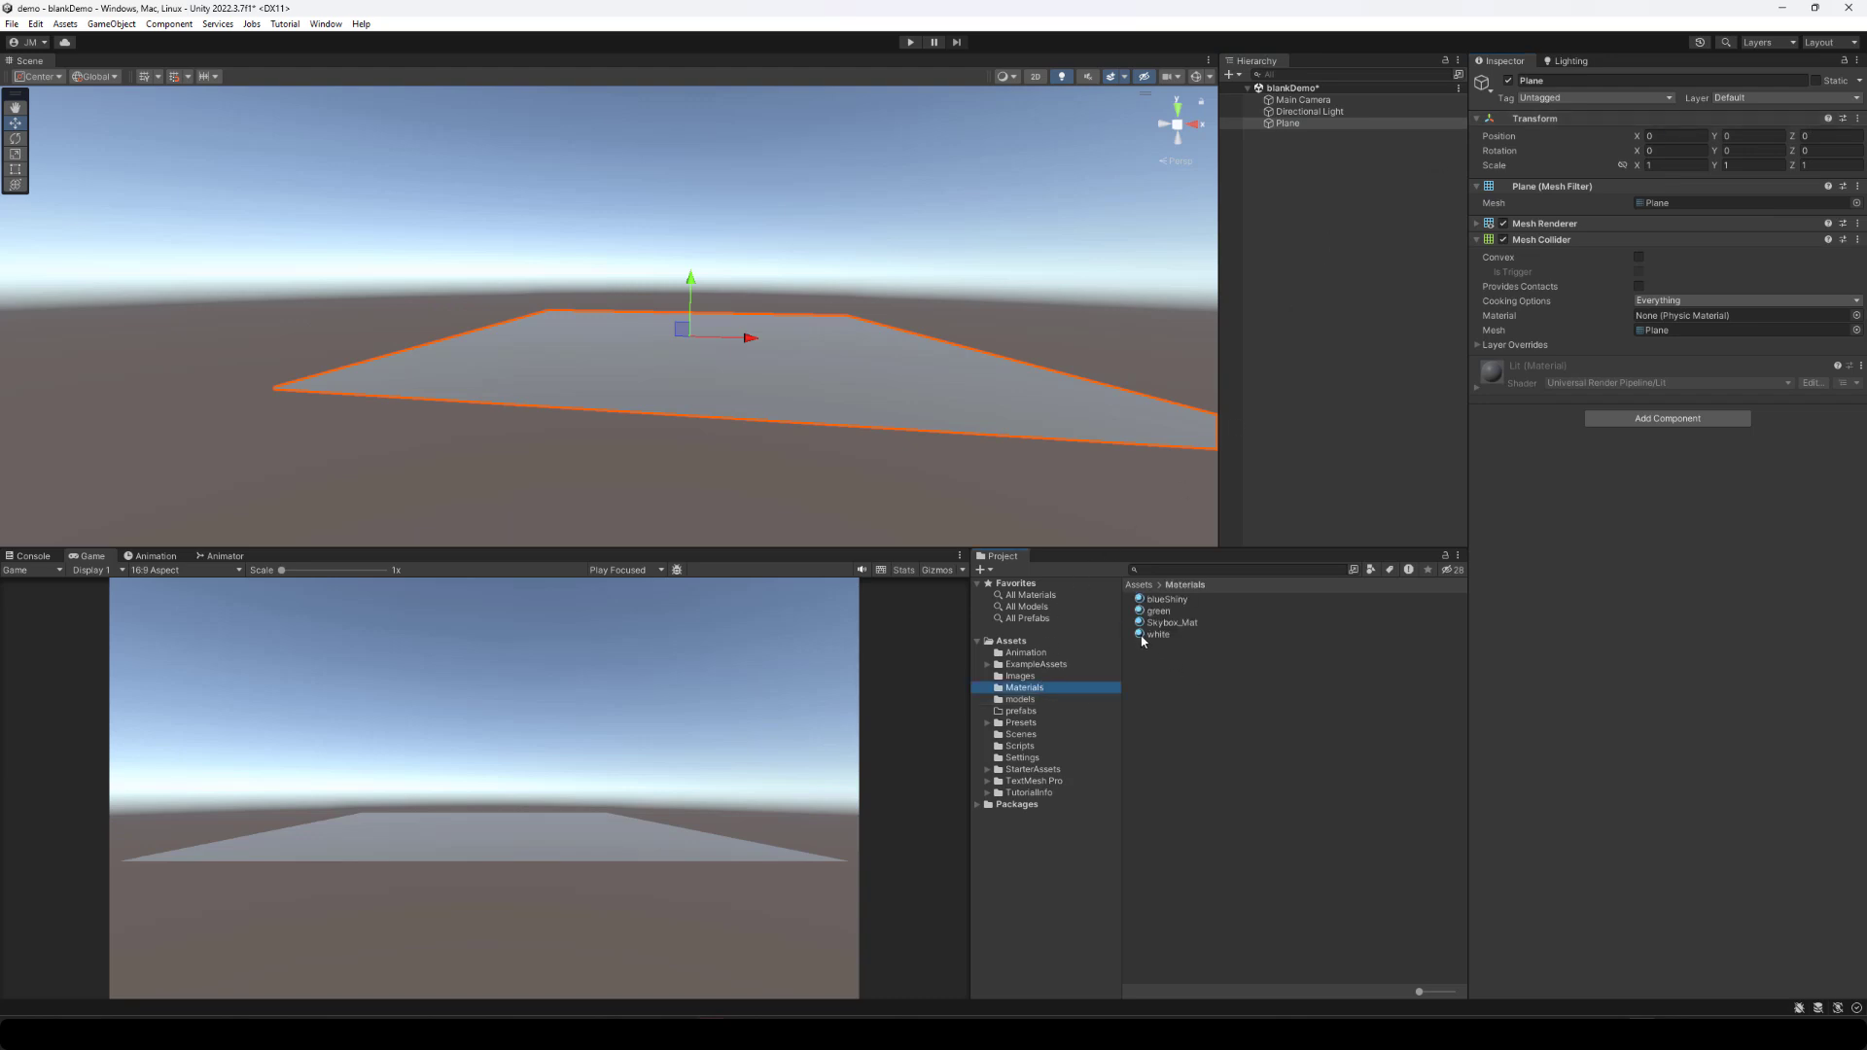
pyautogui.moveTo(1141, 636); pyautogui.dragTo(916, 398)
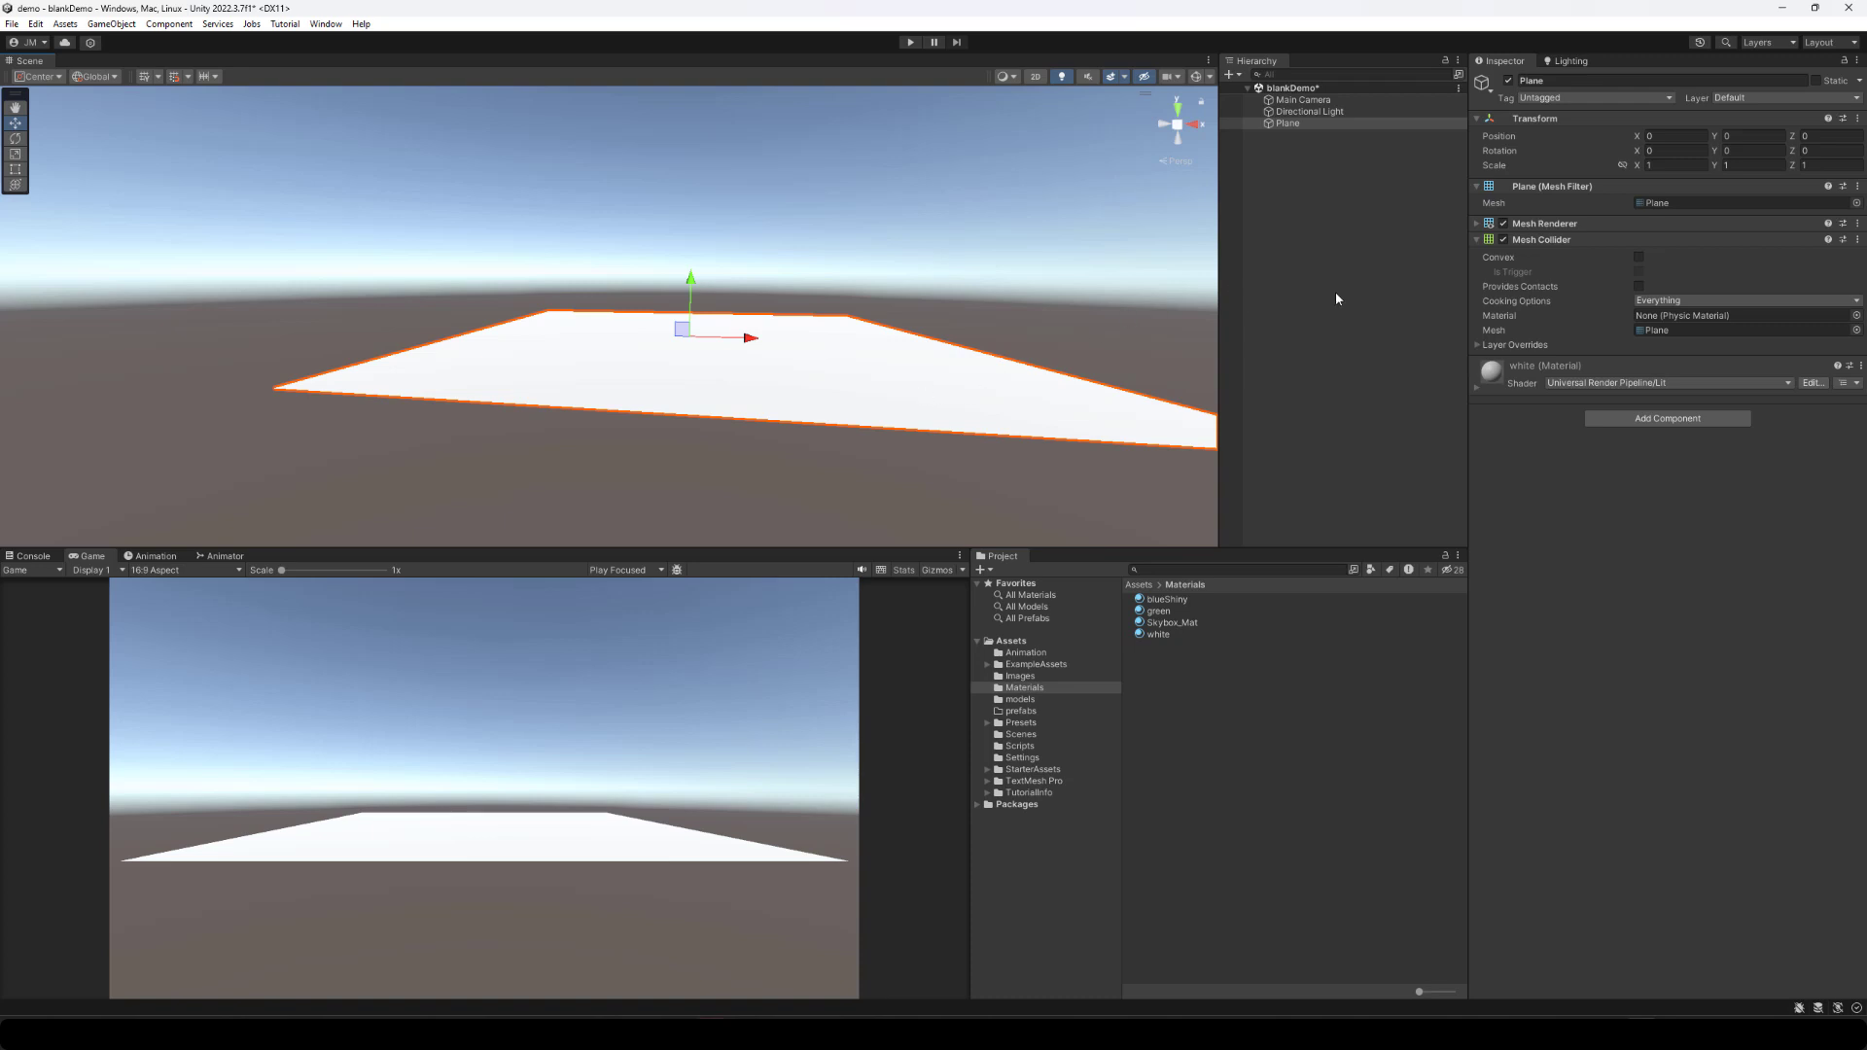
pyautogui.click(1045, 700)
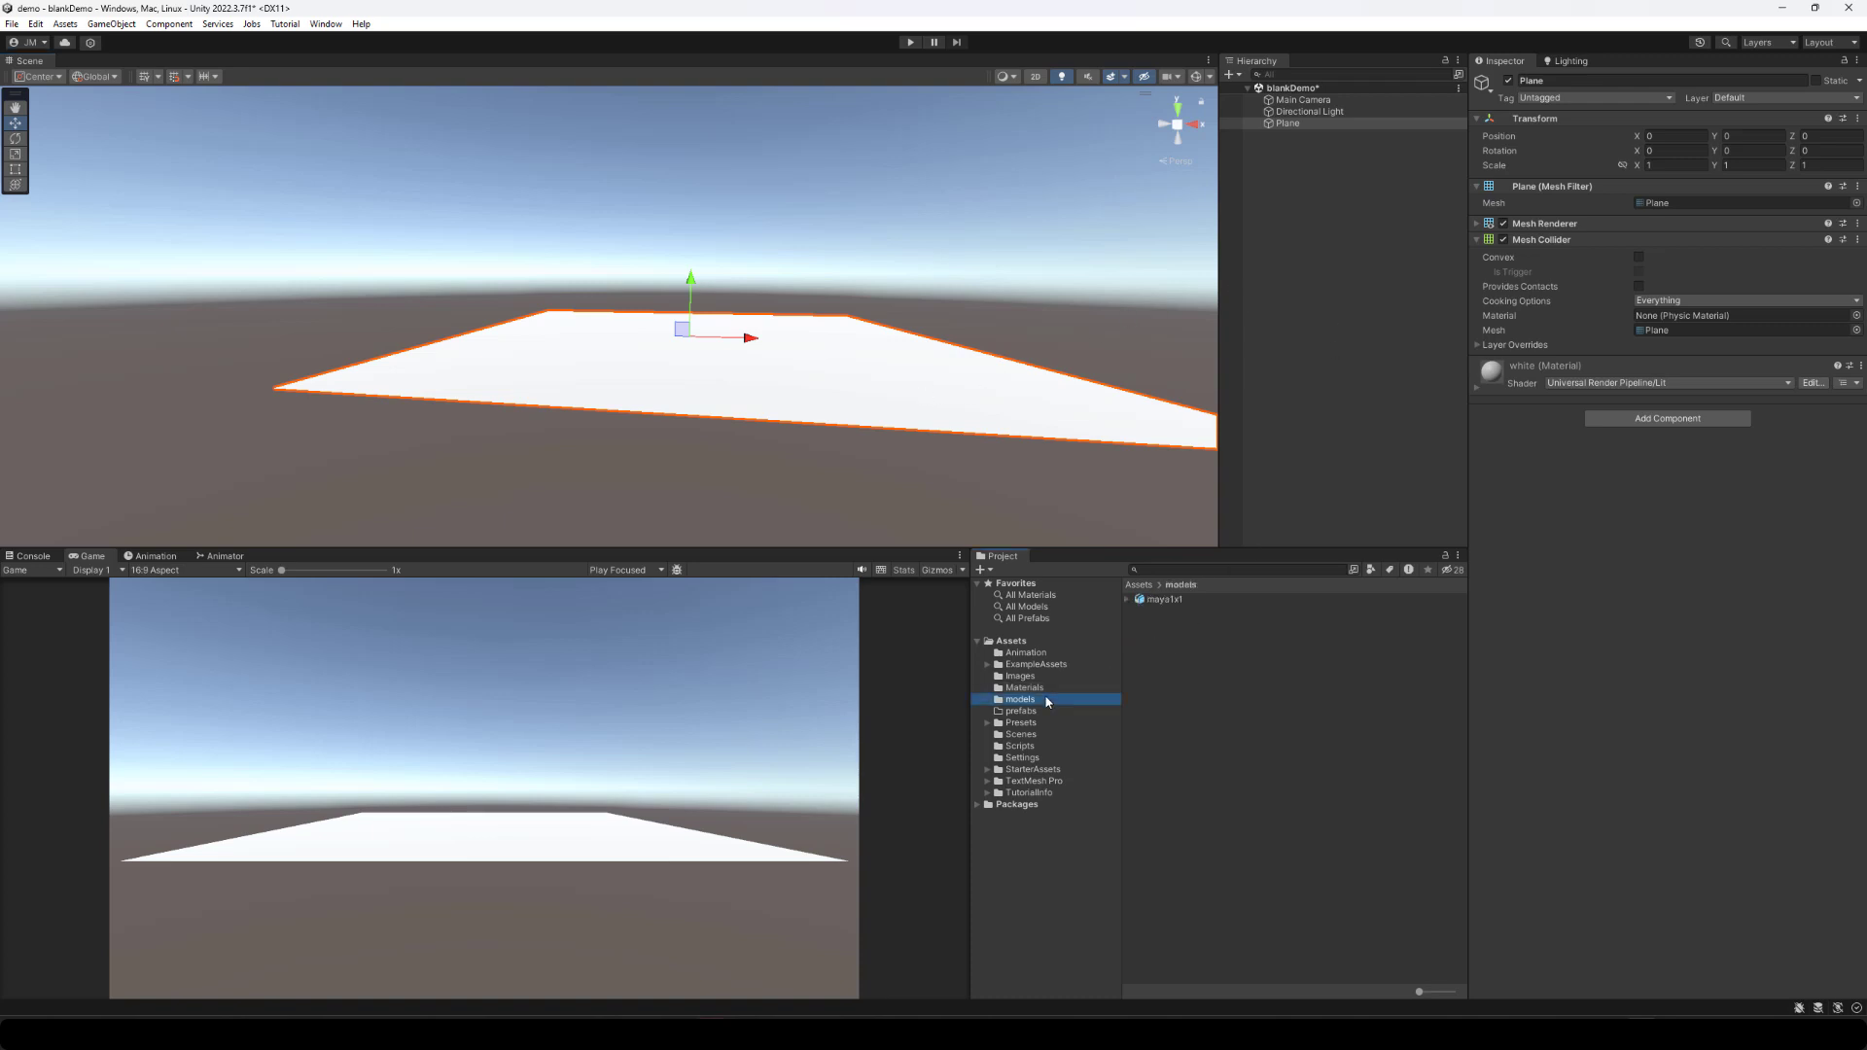
# Create a 3D cube in the scene and name it Unity1x1.
pyautogui.click(111, 23)
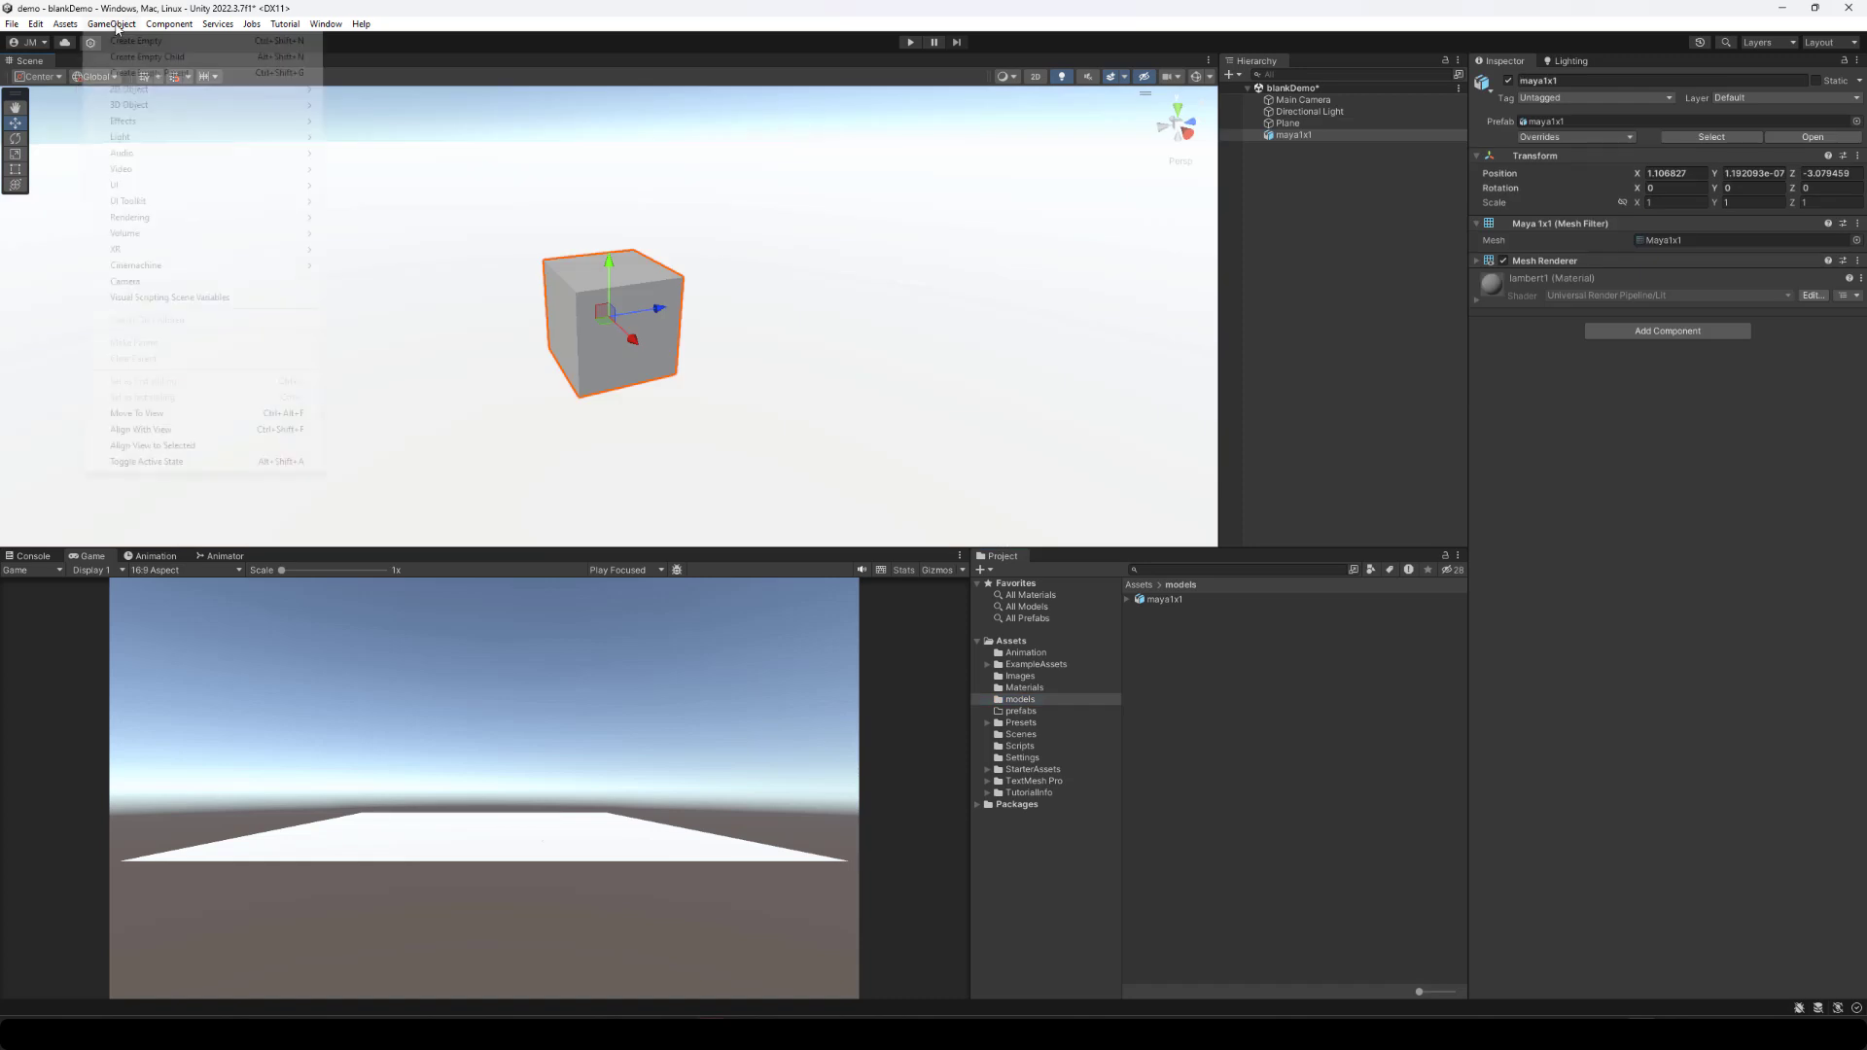
pyautogui.moveTo(146, 104)
pyautogui.click(379, 111)
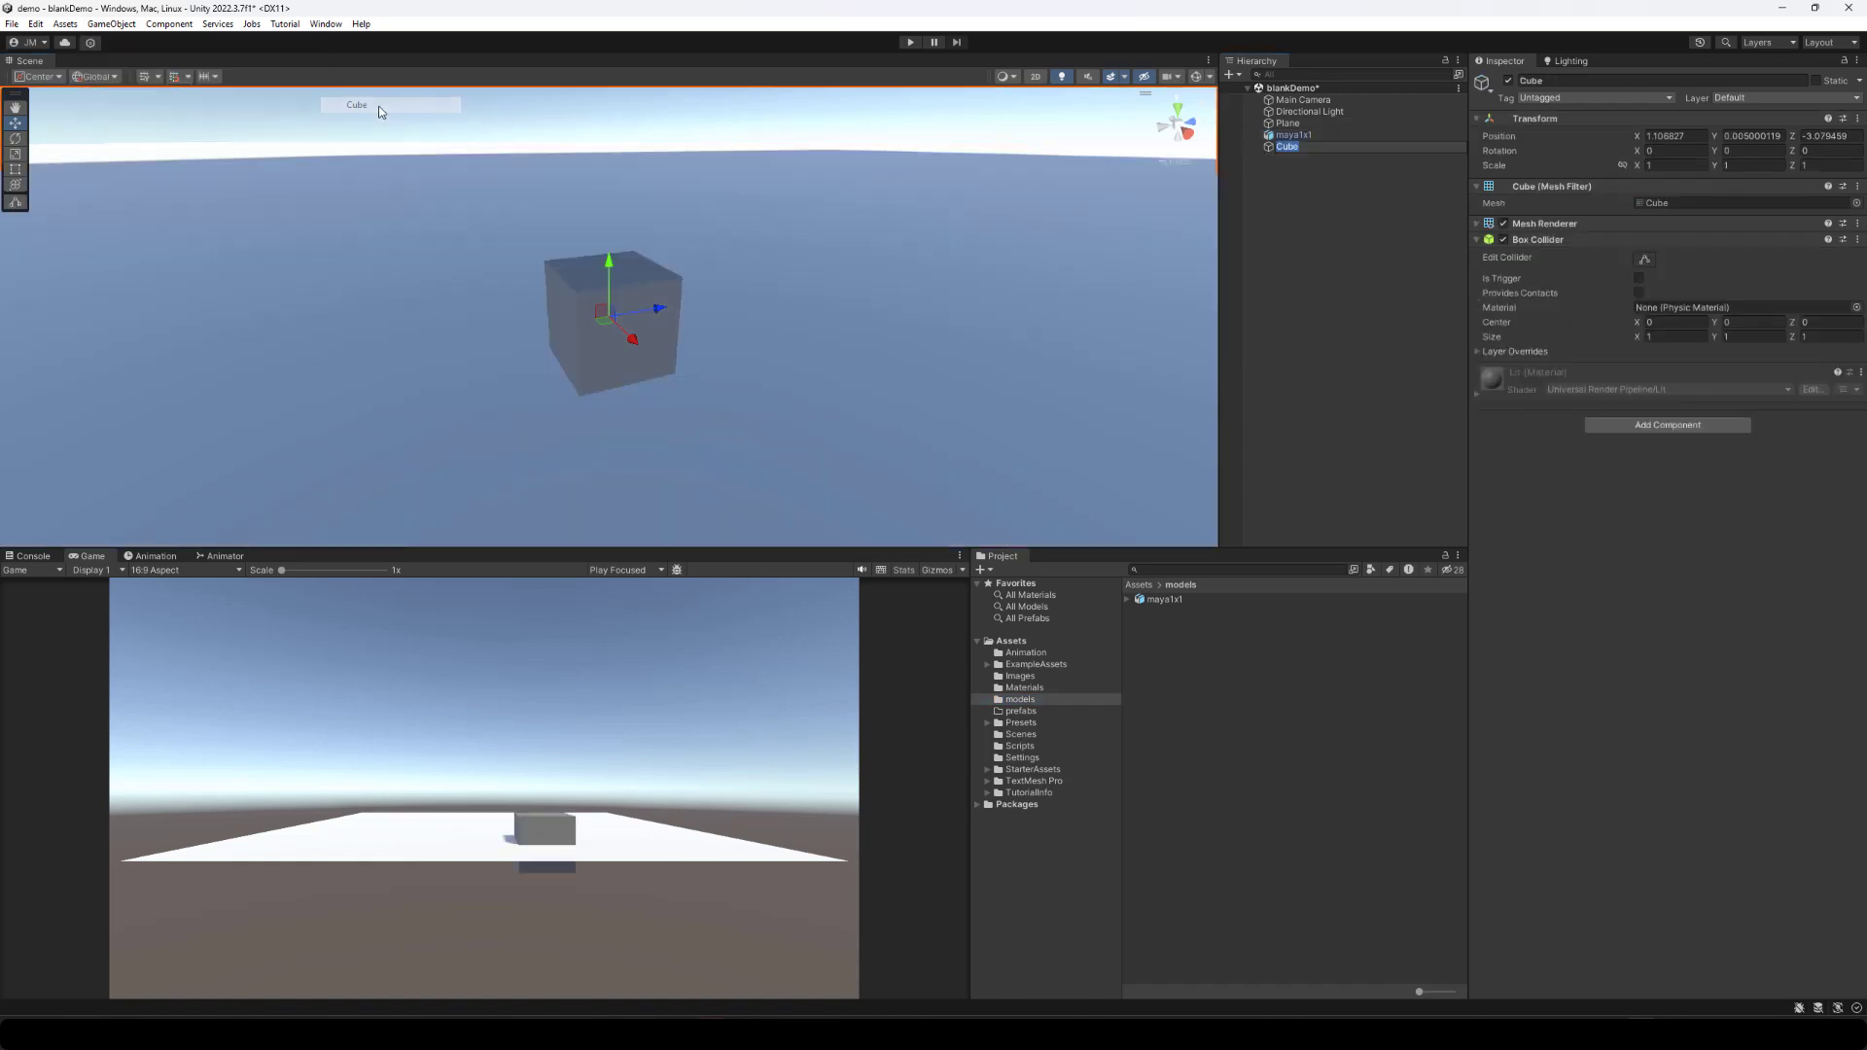
pyautogui.write('Unity1x1')
pyautogui.press('Return')
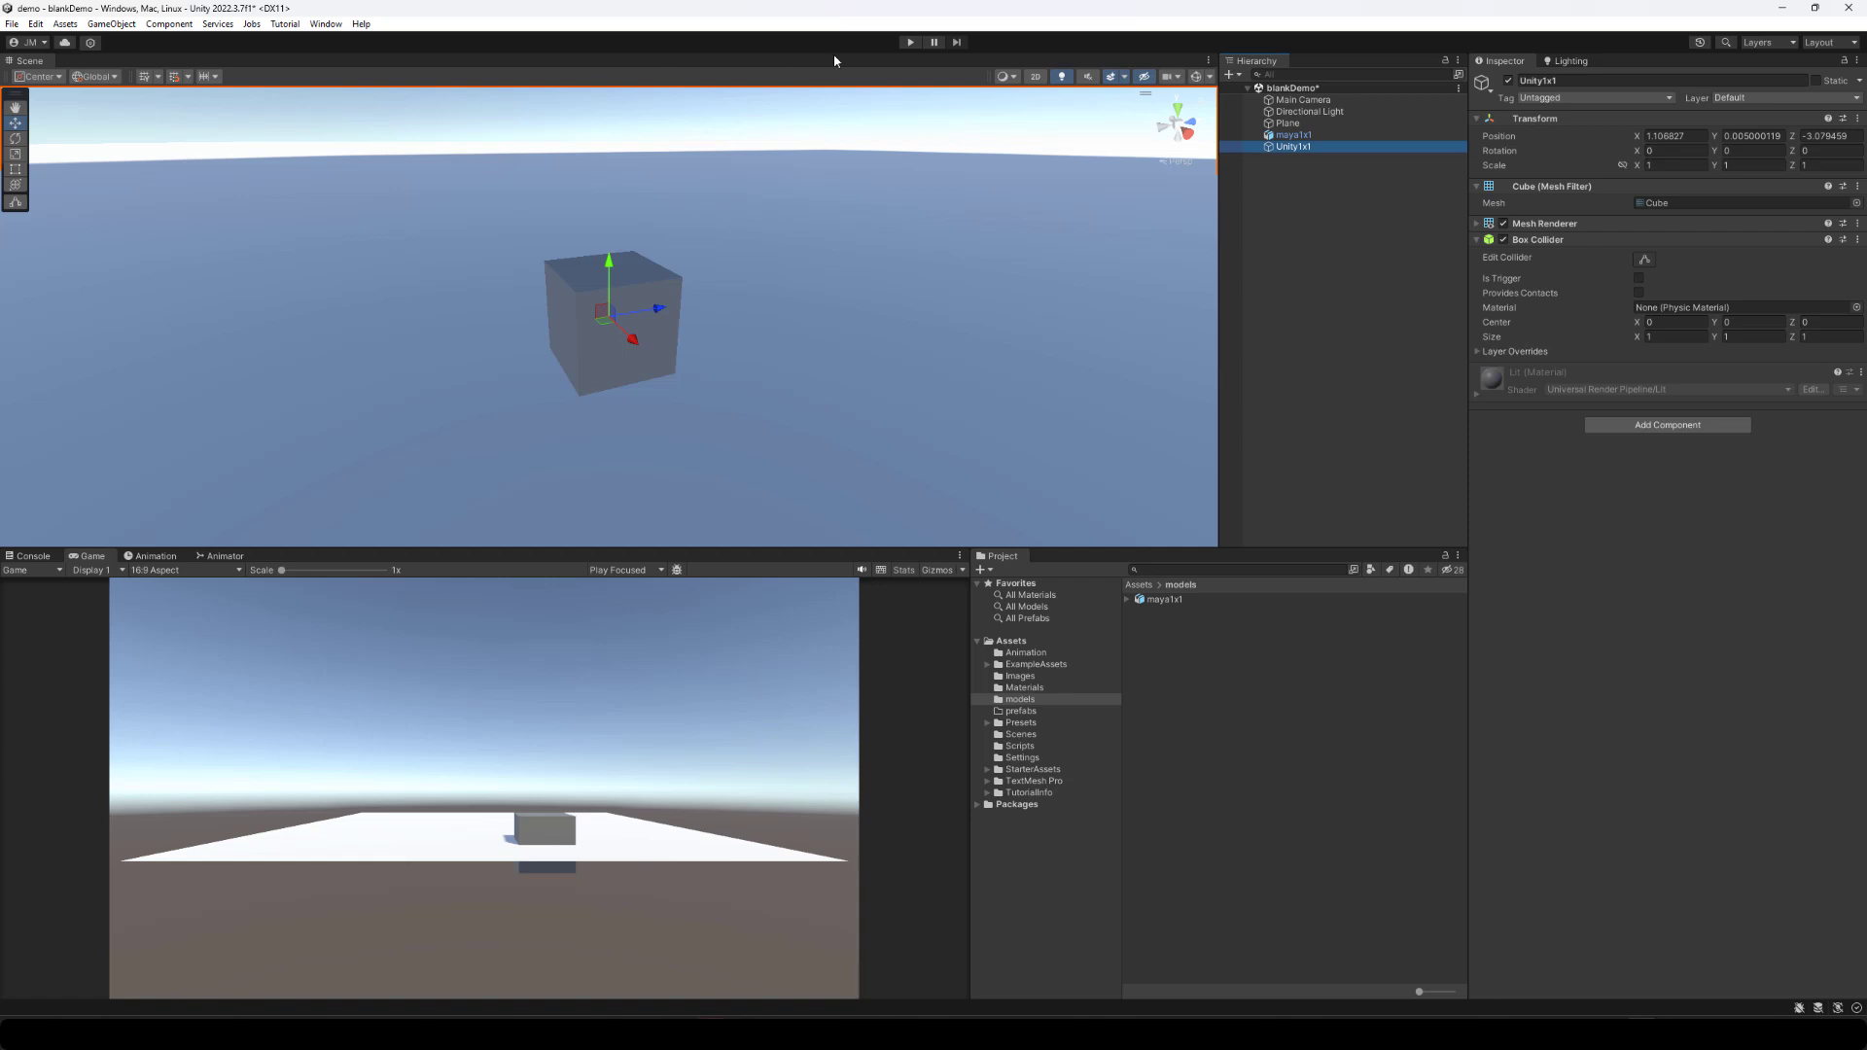
# Reset the transform of the Unity1x1 cube and frame it in the scene view.
pyautogui.click(1604, 118)
pyautogui.rightClick(1603, 121)
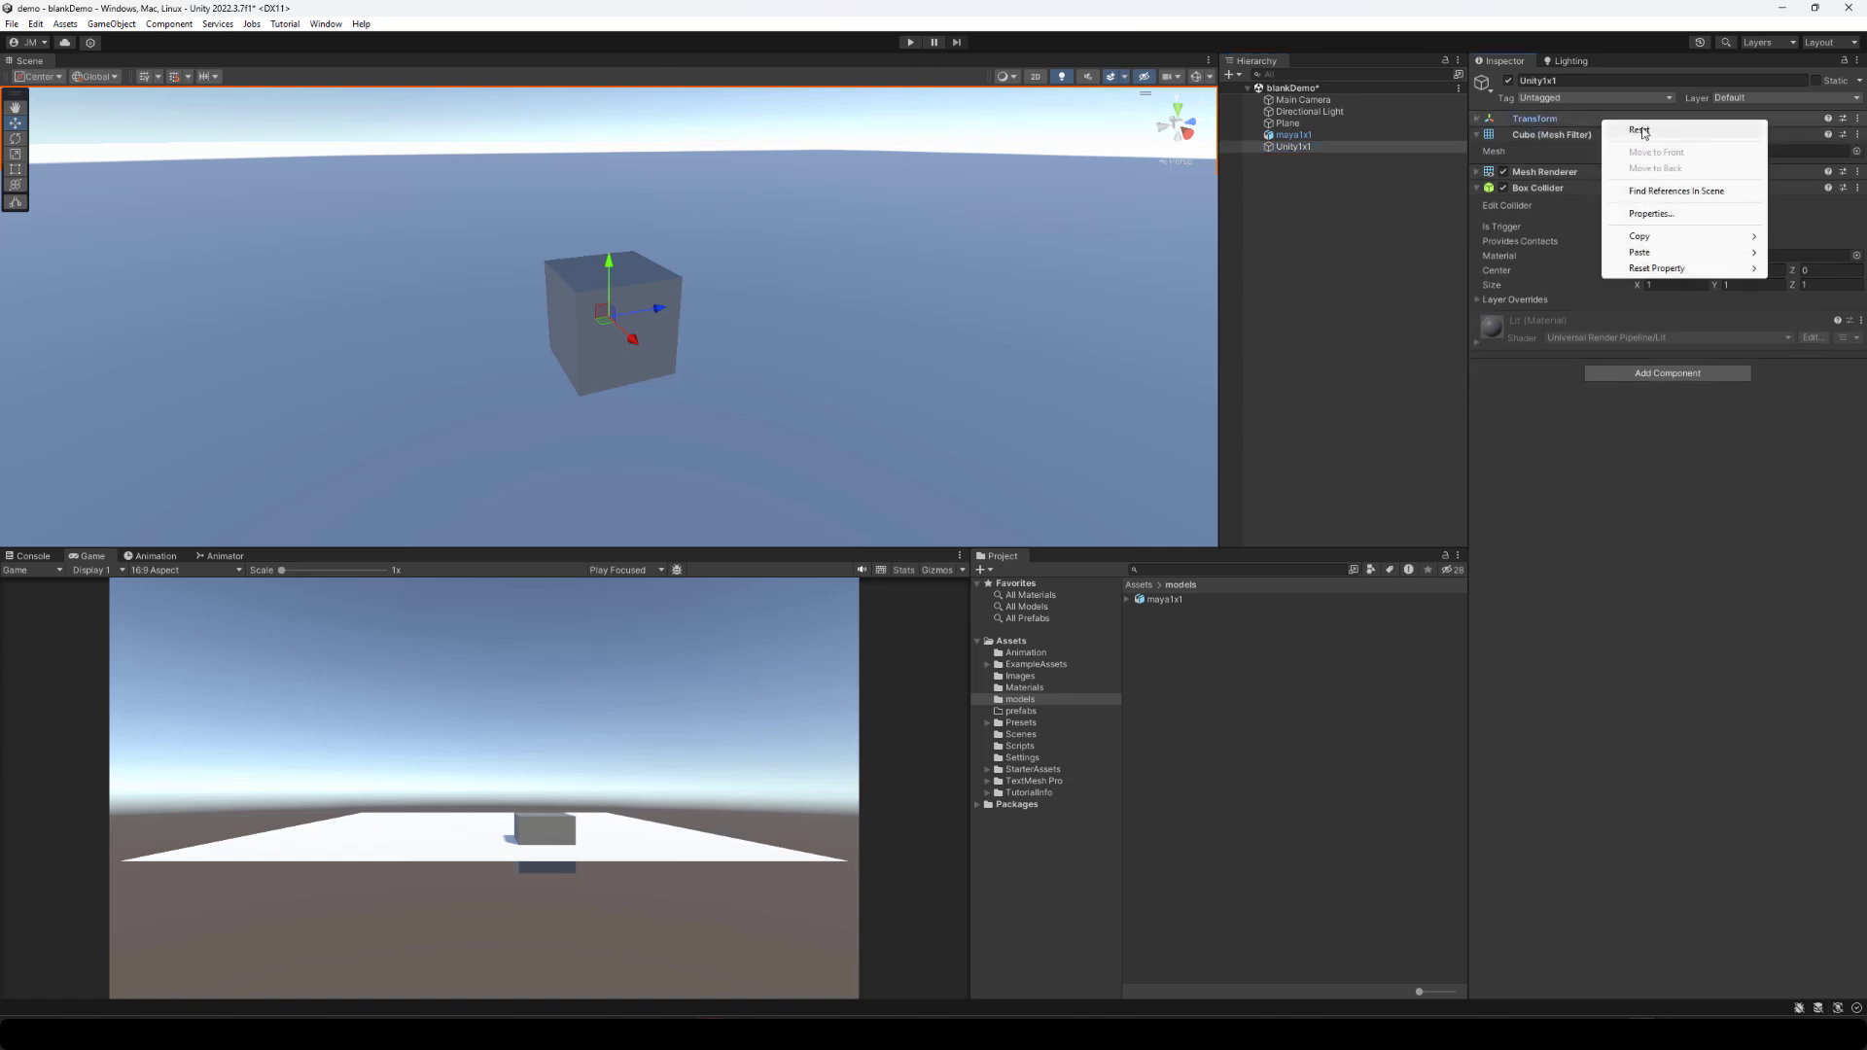
pyautogui.click(1640, 130)
pyautogui.press('f')
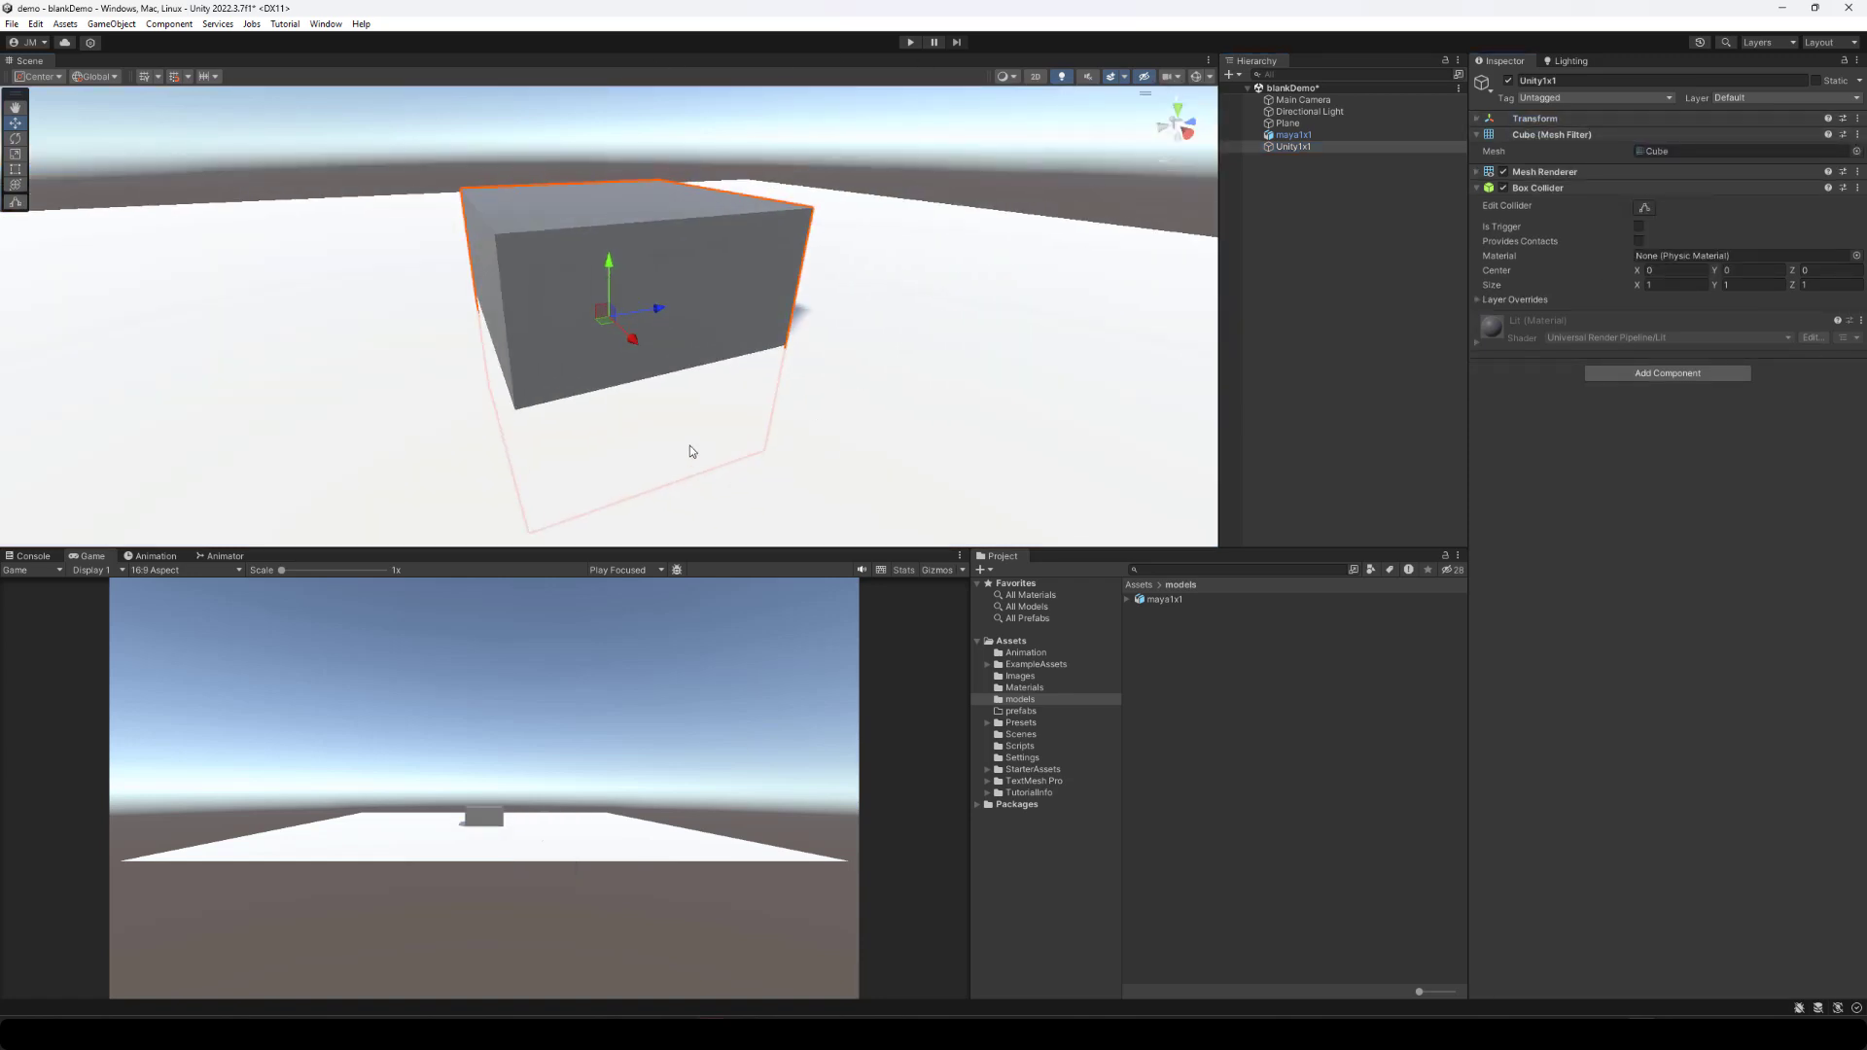
pyautogui.scroll(-6, 692, 446)
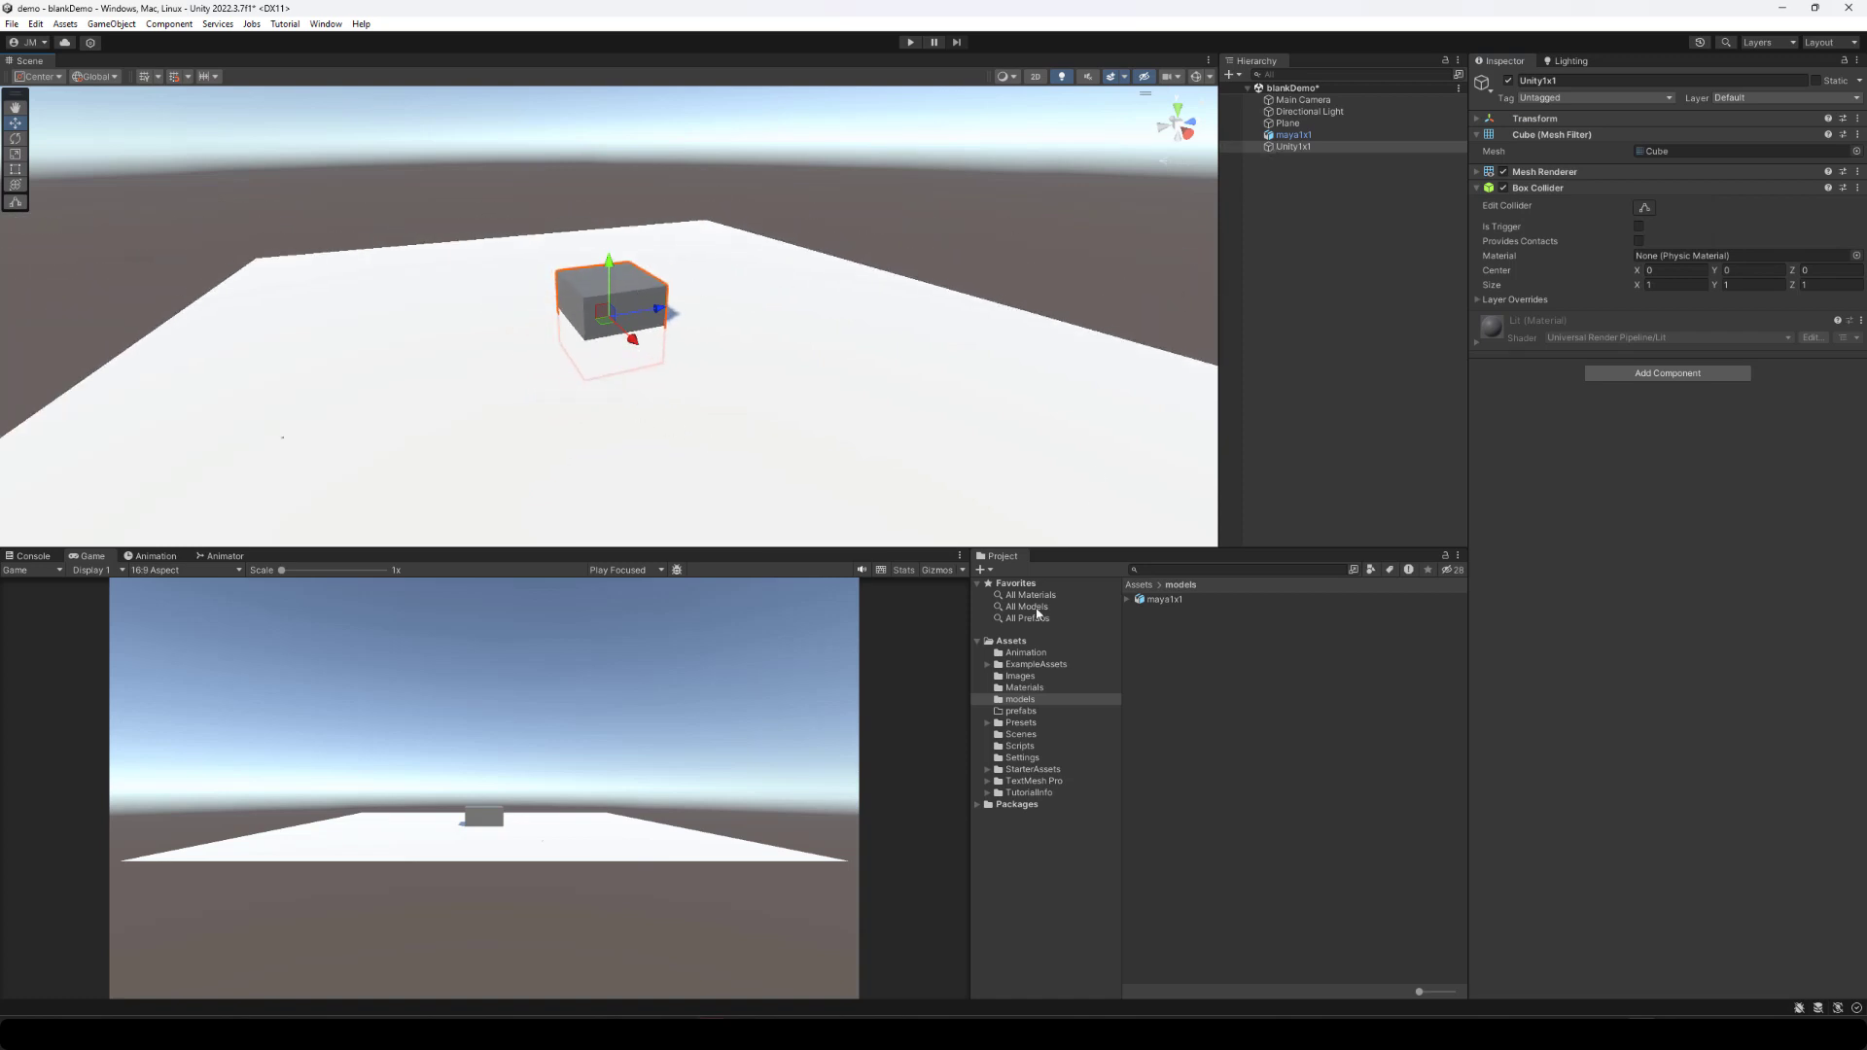
# Save Unity1x1 as a prefab in the prefabs folder and replace the scene cube with a prefab instance resting on the plane.
pyautogui.click(1046, 712)
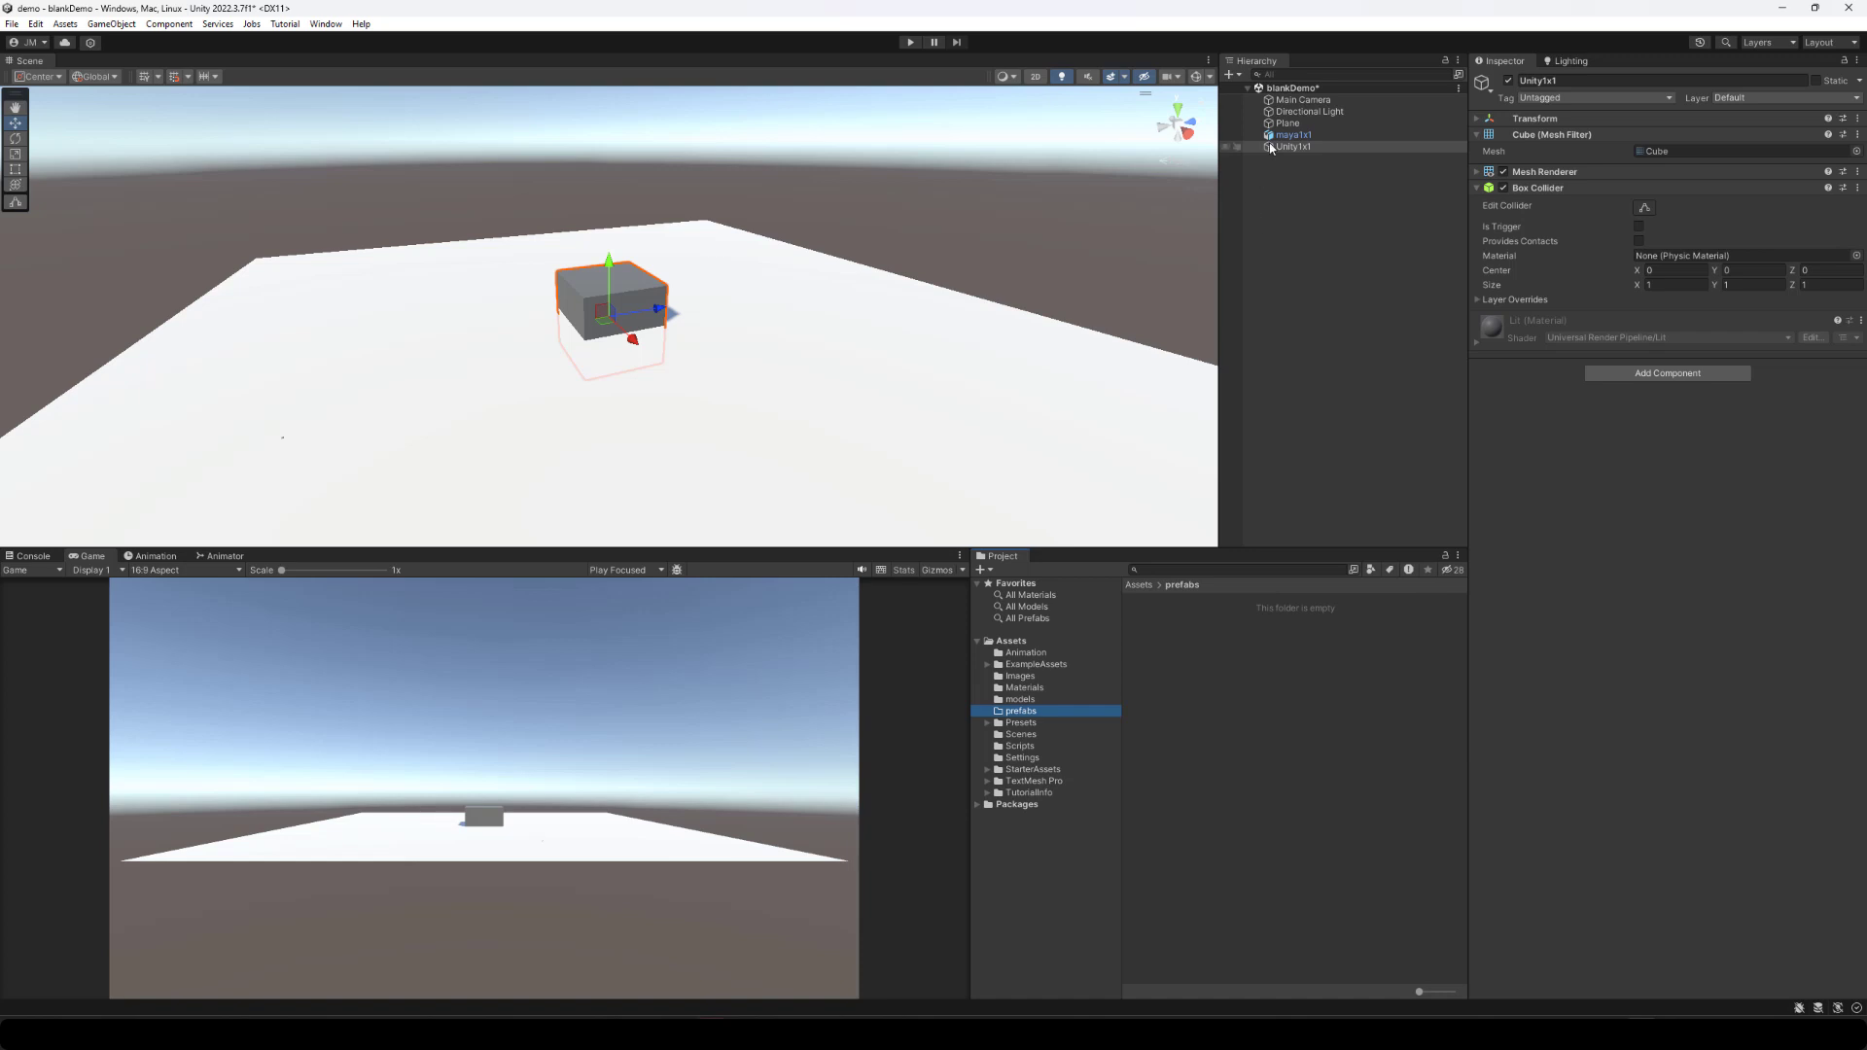
pyautogui.moveTo(1270, 147); pyautogui.dragTo(1215, 670)
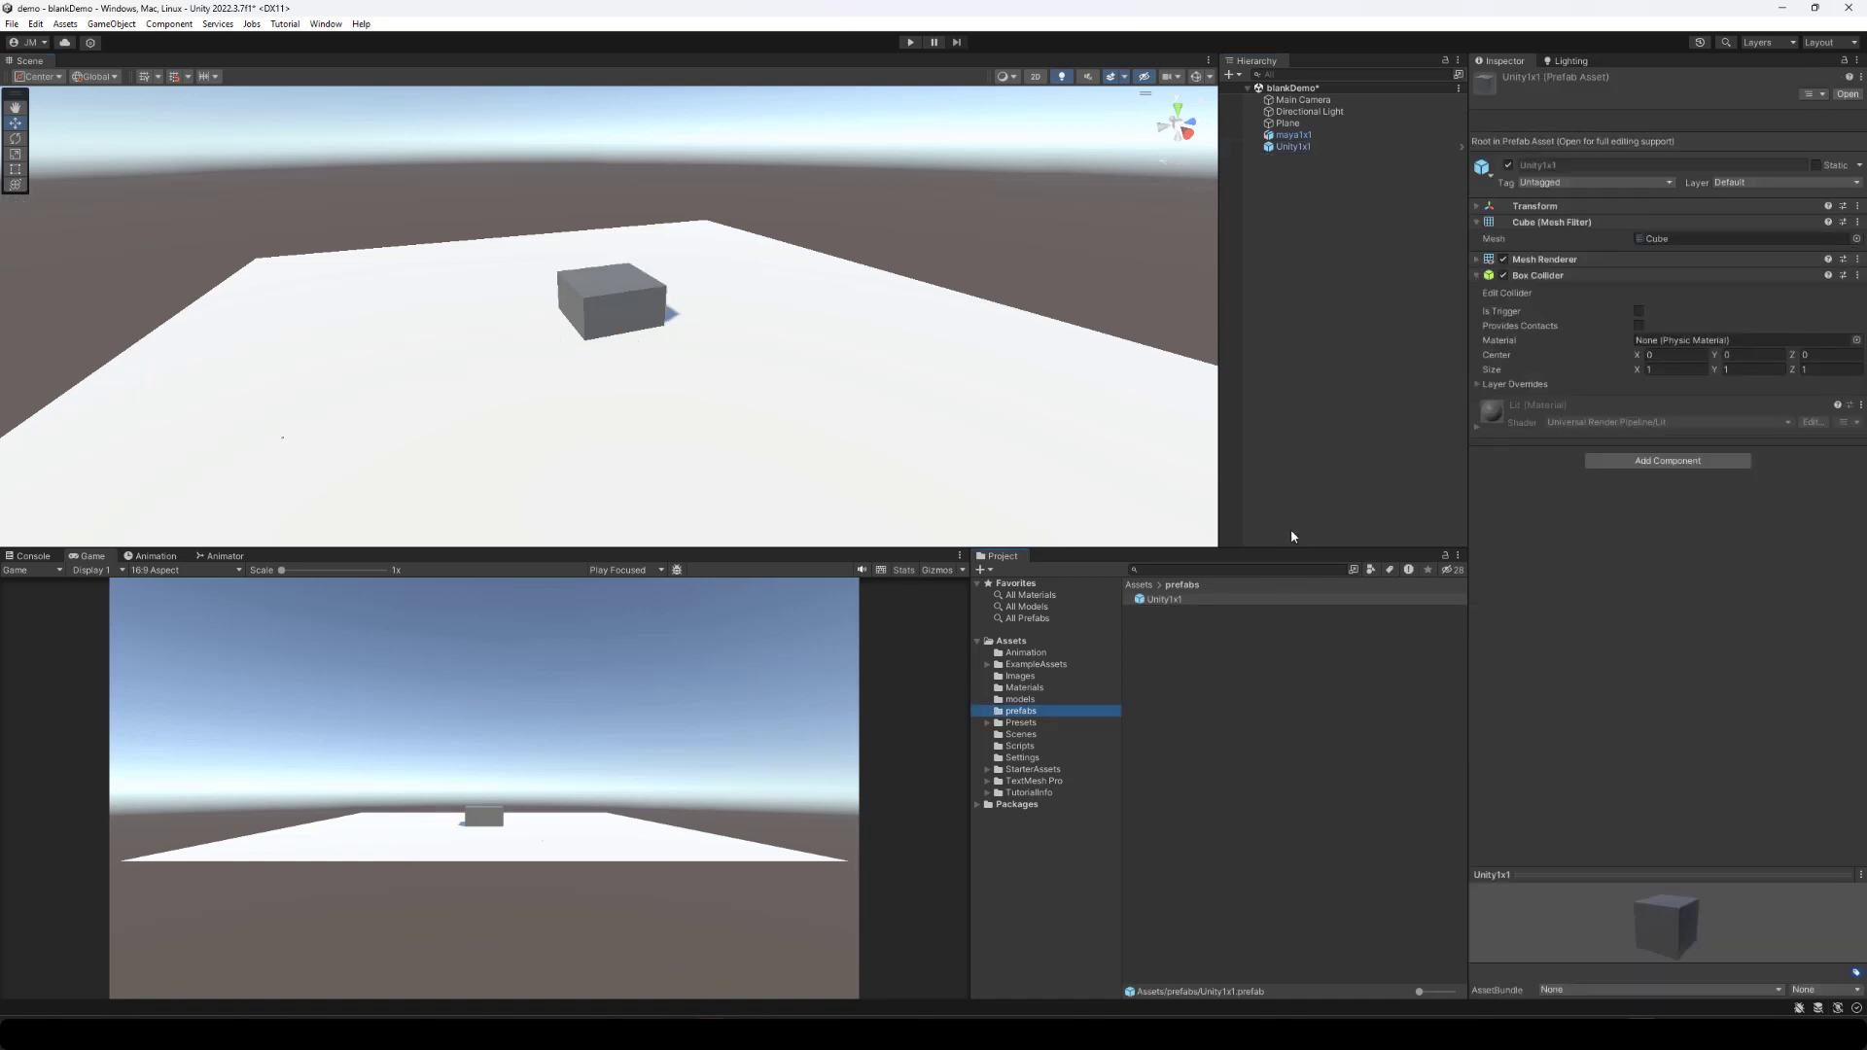
pyautogui.click(1362, 146)
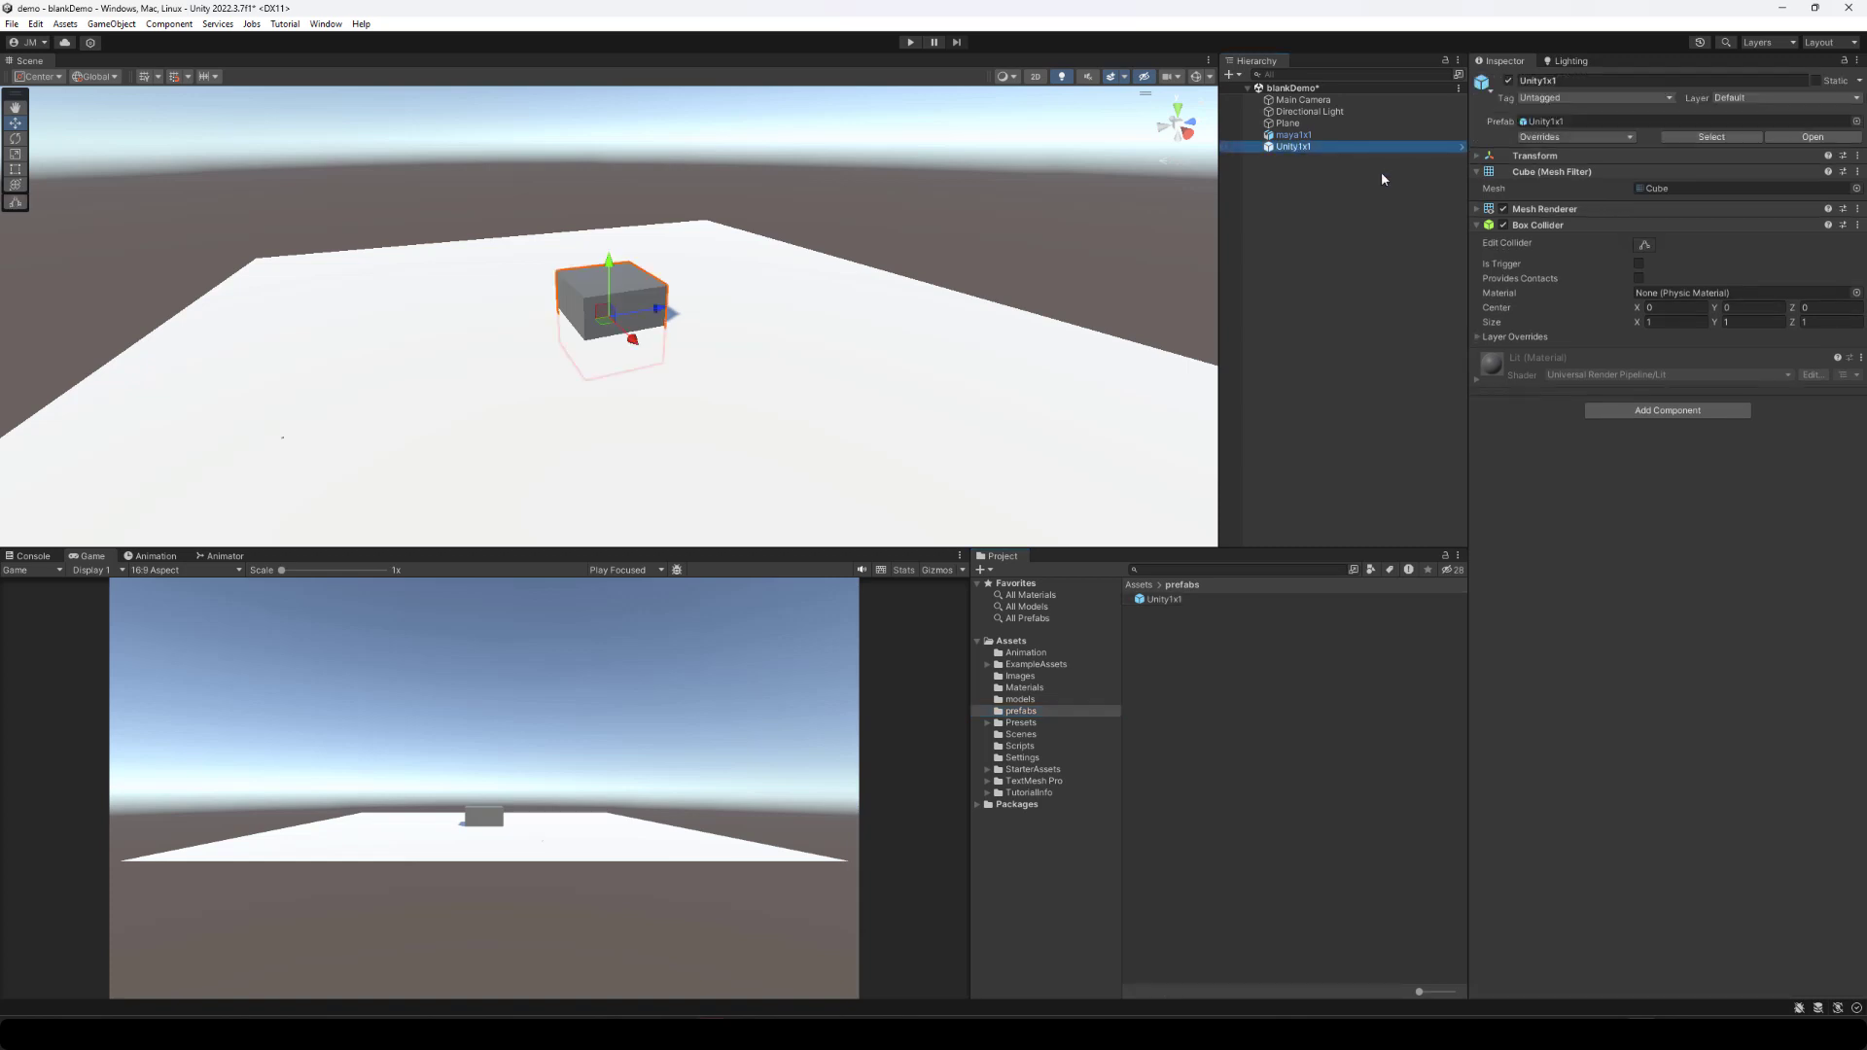
pyautogui.press('Delete')
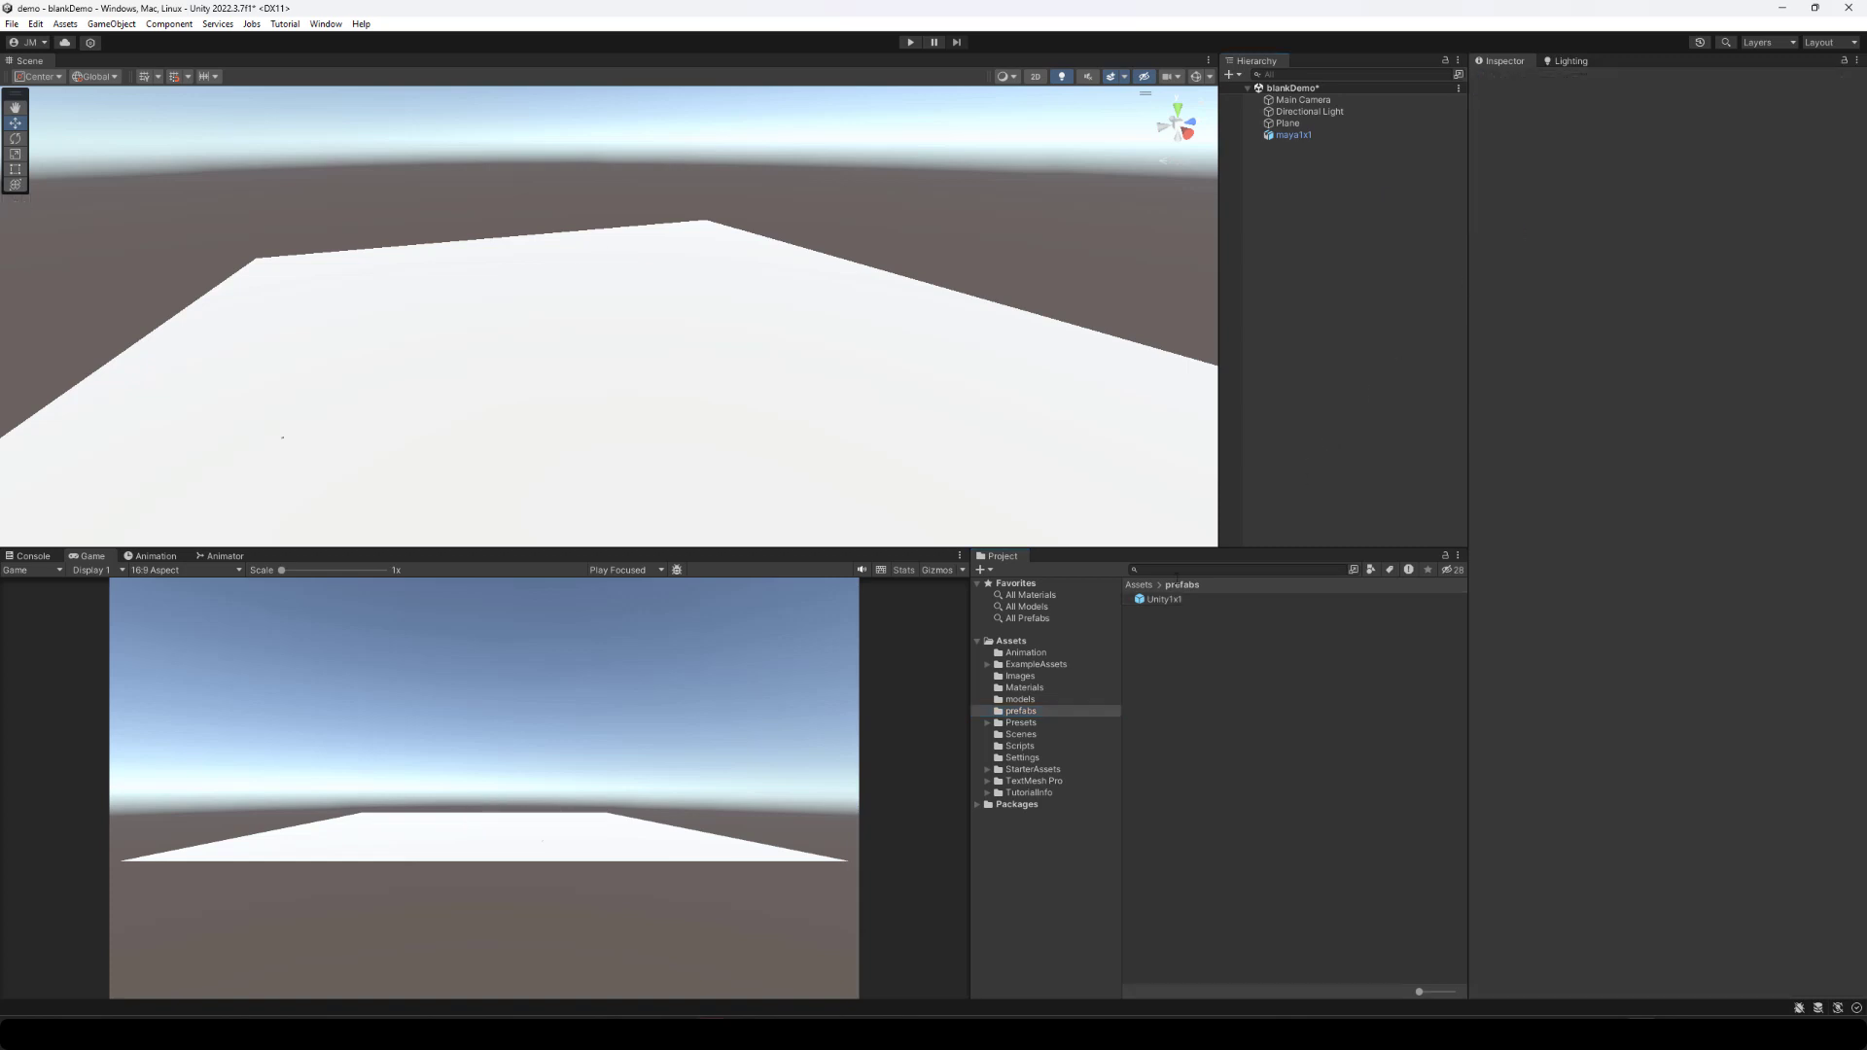
pyautogui.moveTo(1140, 604); pyautogui.dragTo(734, 353)
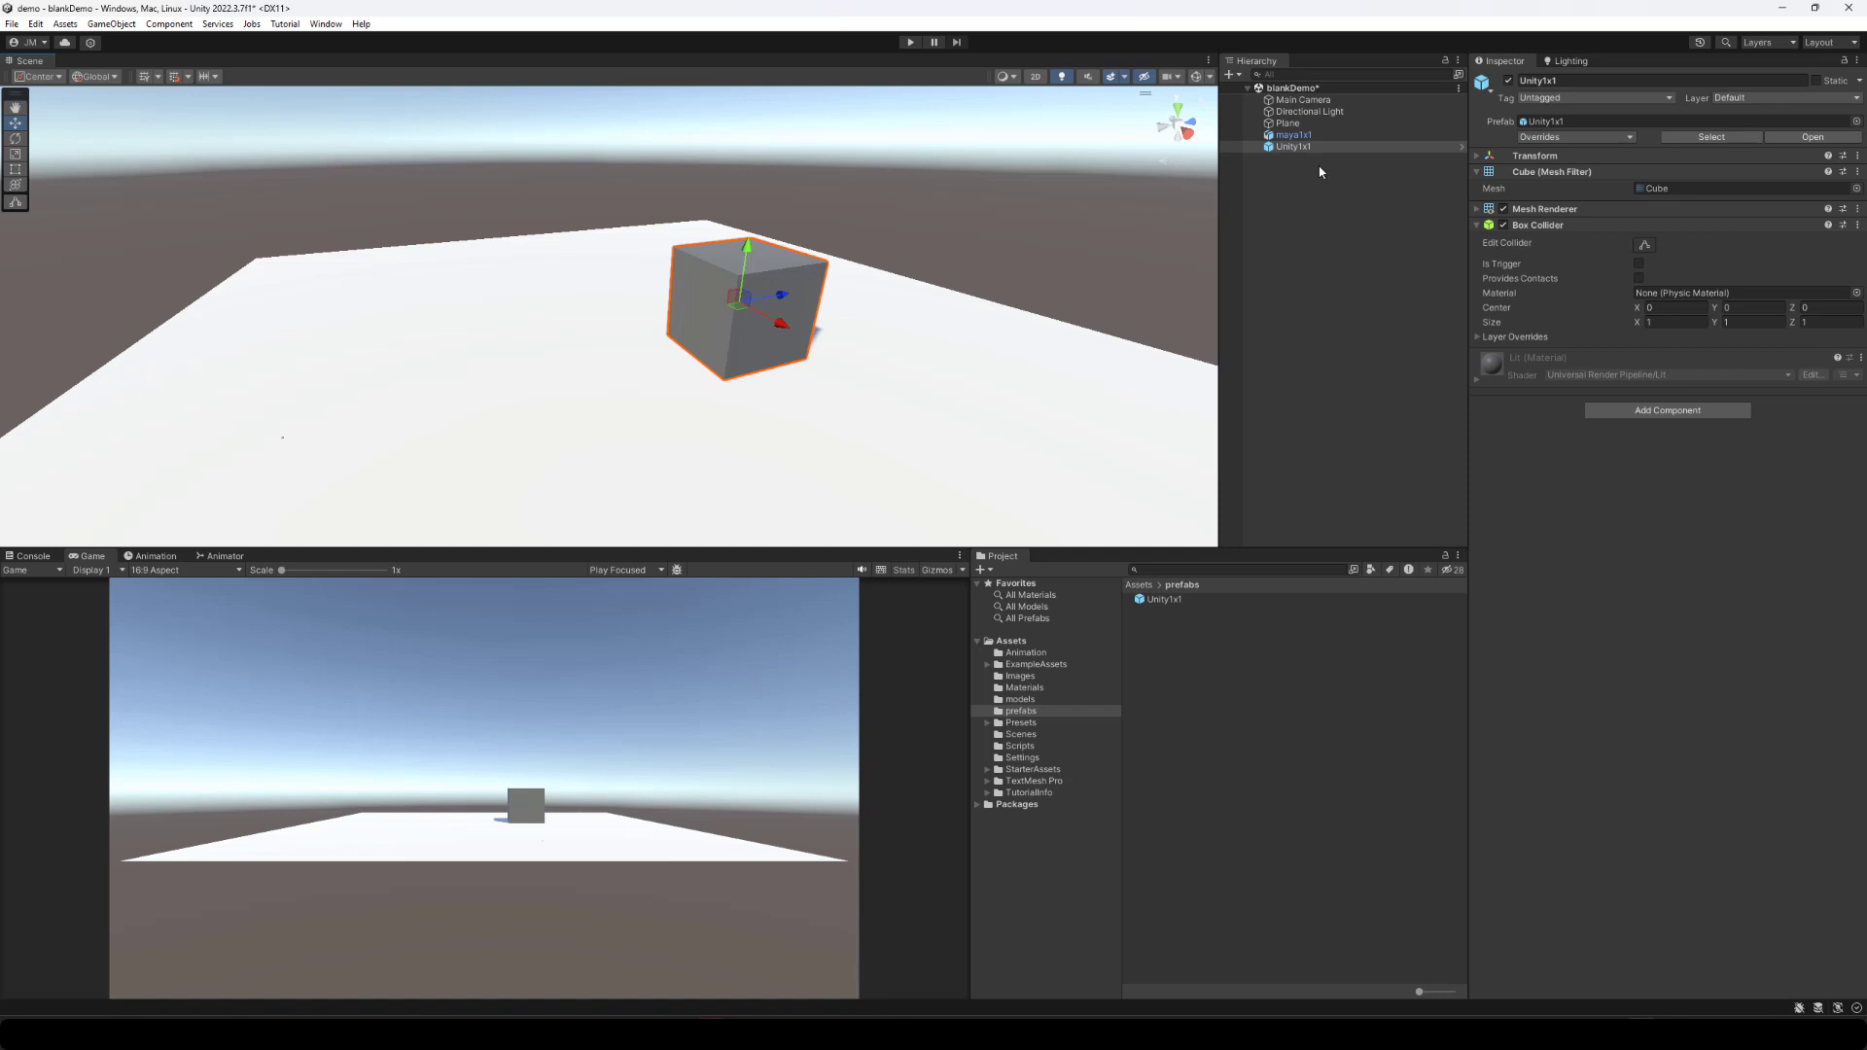
# Move the maya1x1 object along its Z axis until it sits beside the Unity1x1 cube.
pyautogui.click(1322, 137)
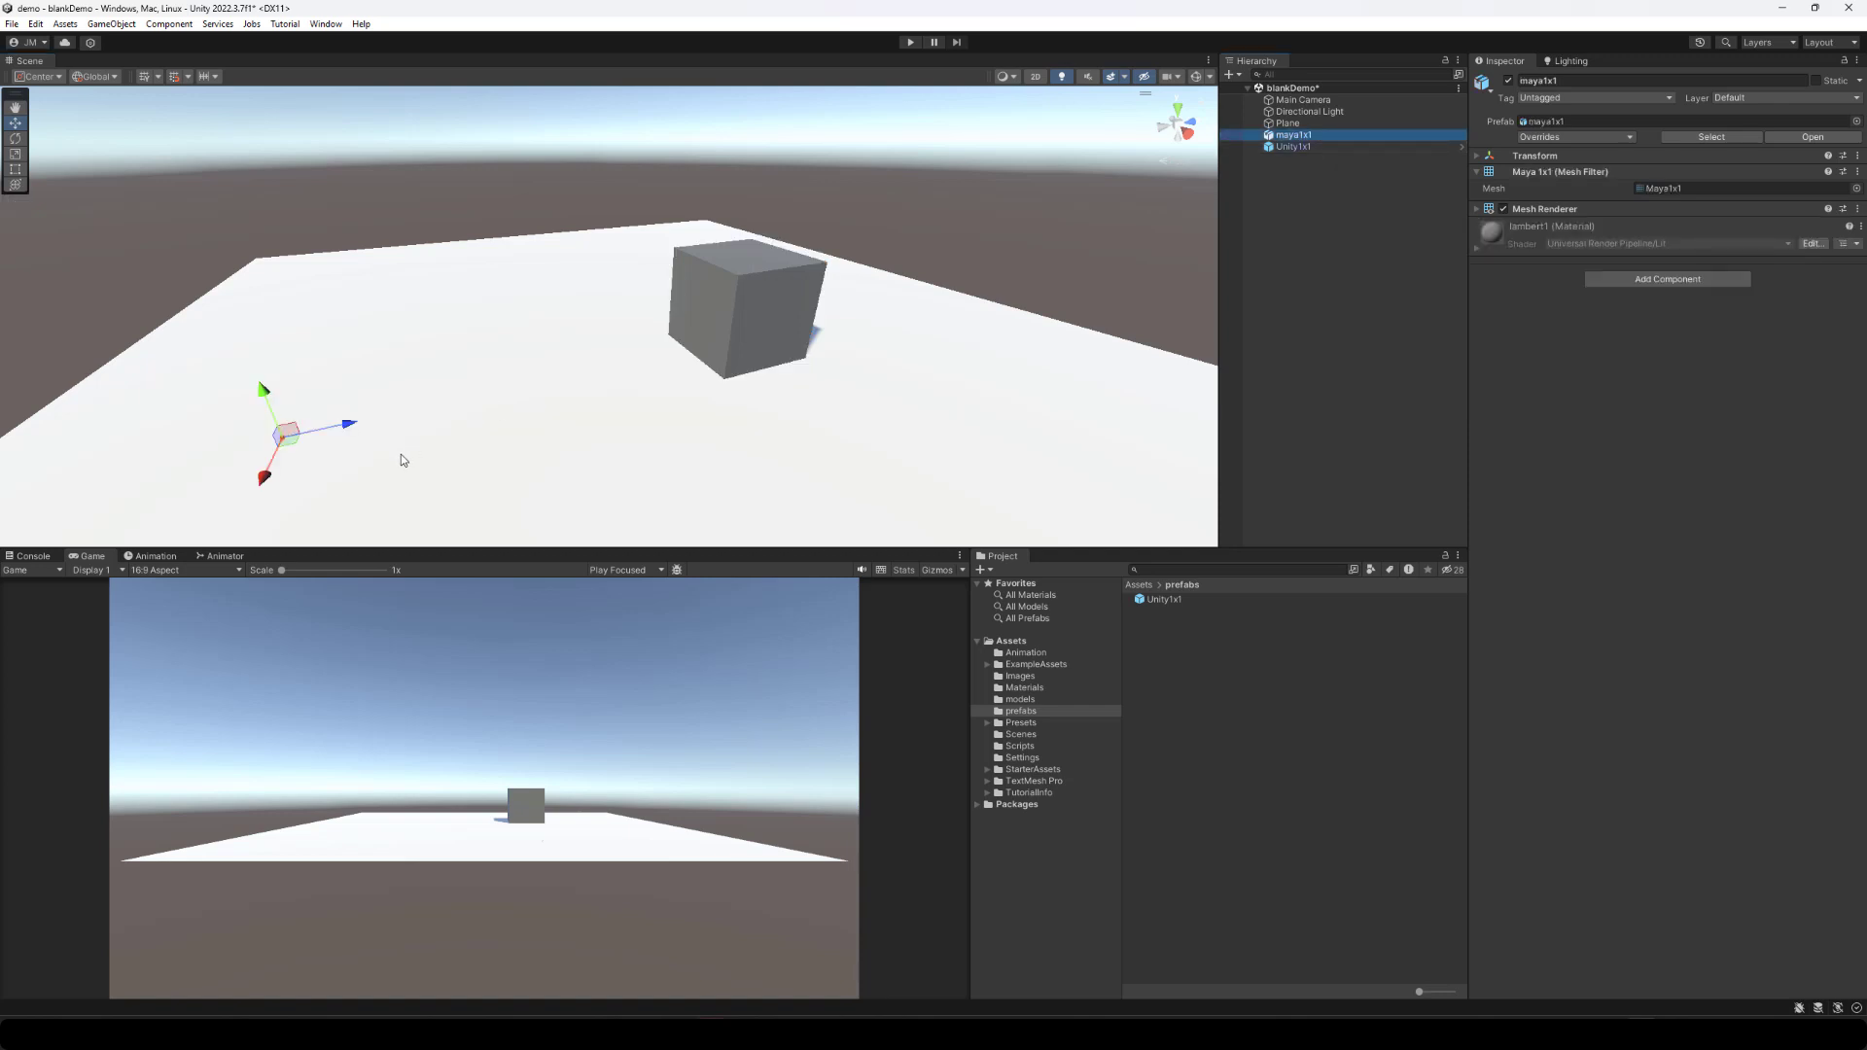
pyautogui.moveTo(349, 423); pyautogui.dragTo(689, 349)
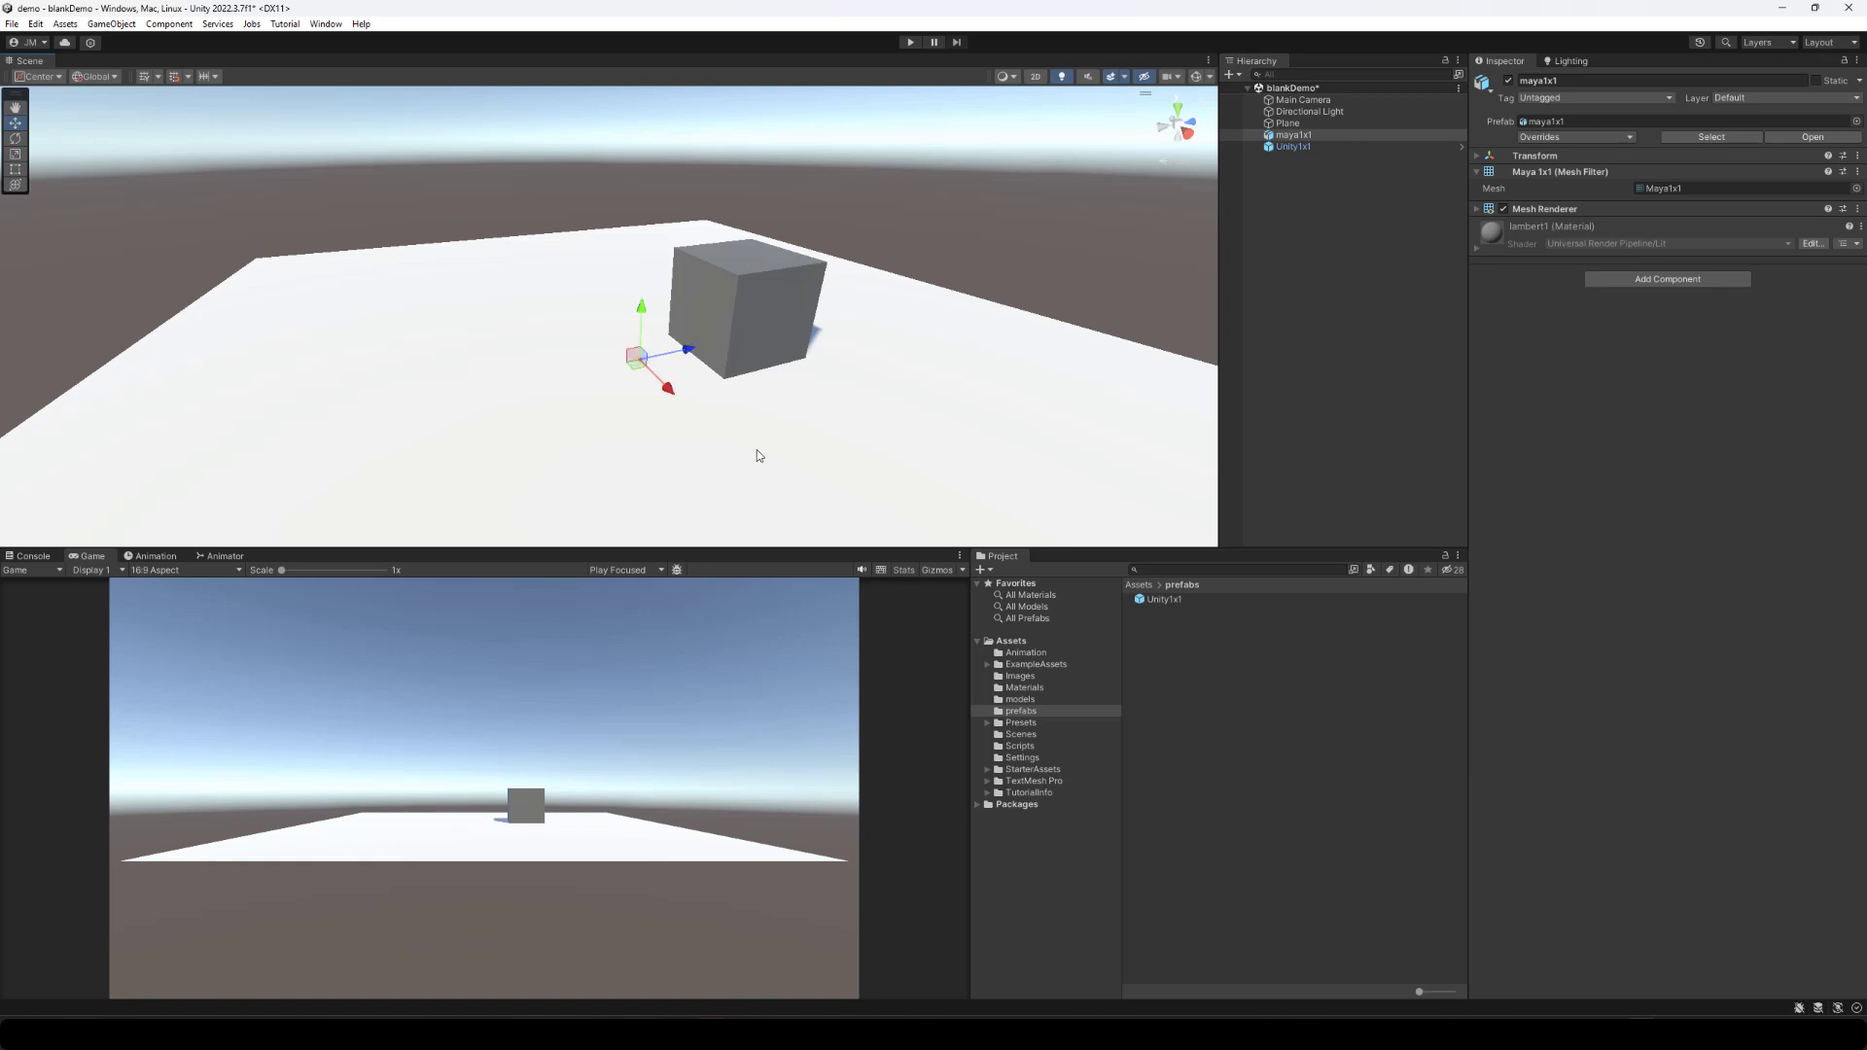
pyautogui.press('f')
pyautogui.keyDown('alt'); pyautogui.moveTo(817, 481); pyautogui.dragTo(769, 1001, button='right'); pyautogui.keyUp('alt')
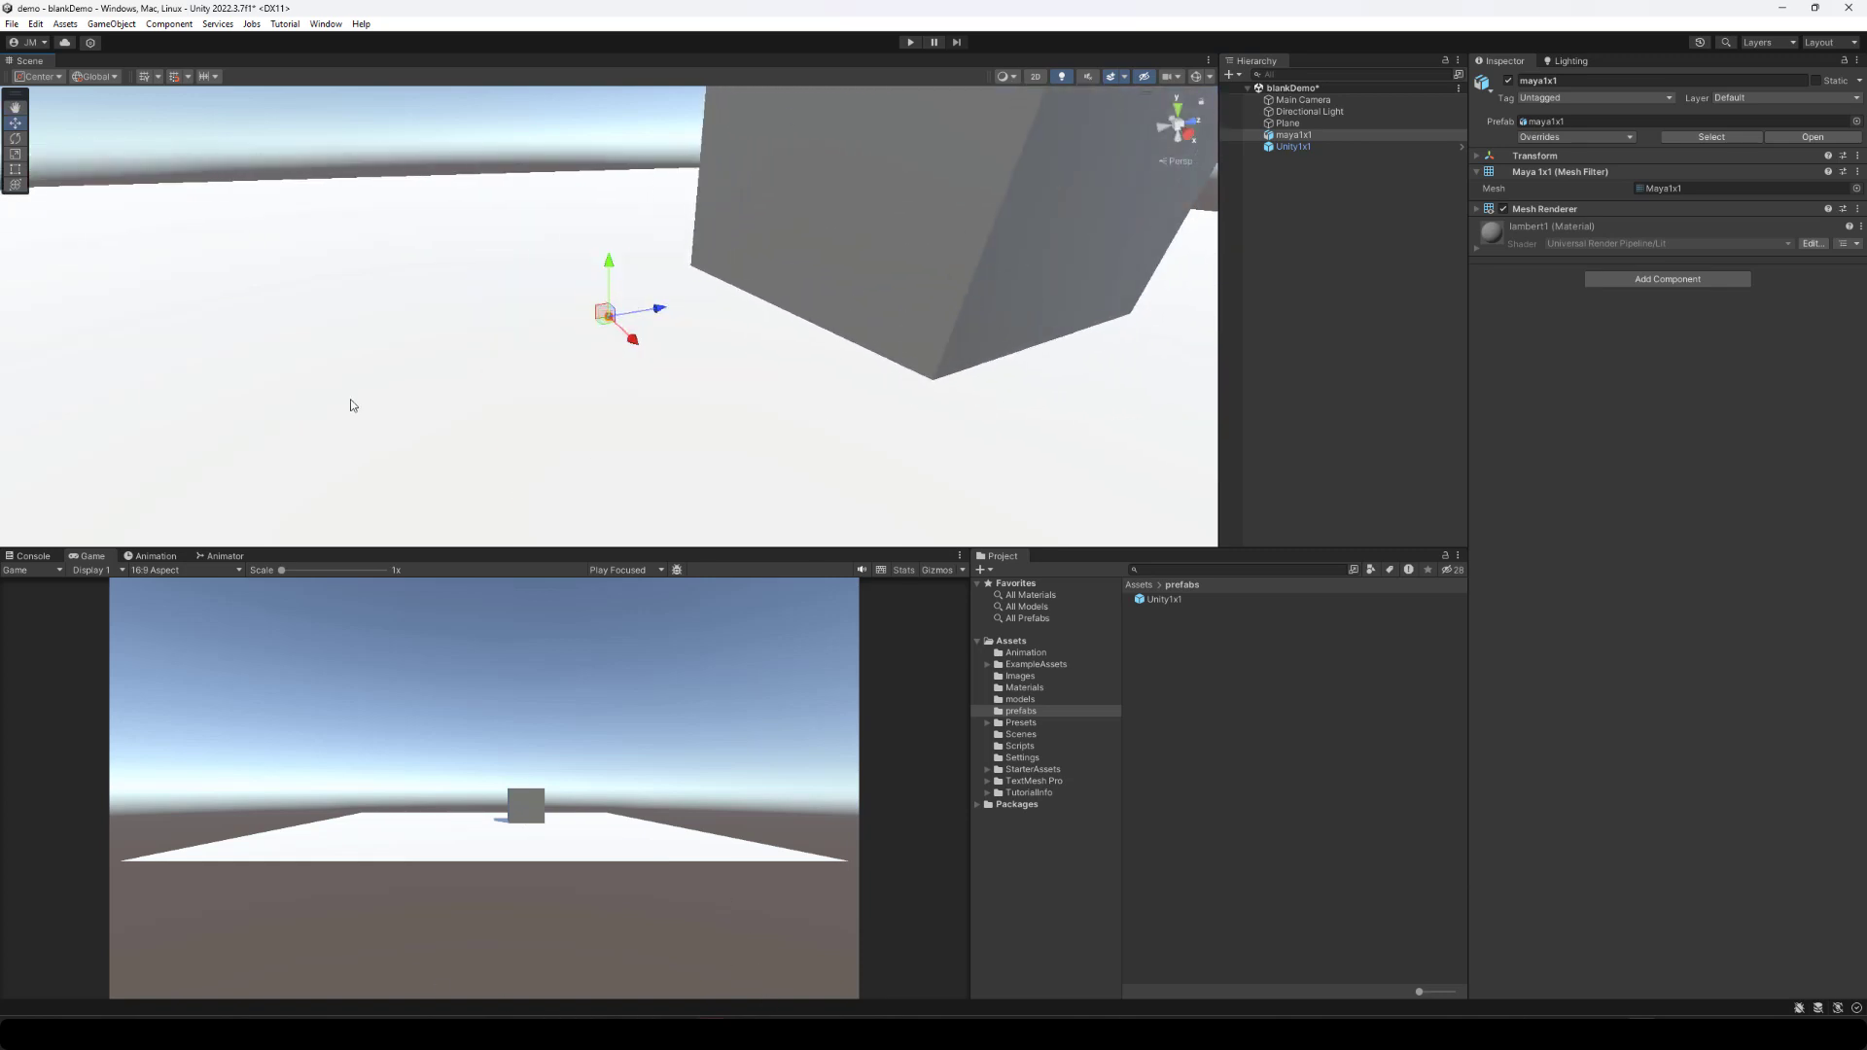
pyautogui.keyDown('alt'); pyautogui.moveTo(353, 404); pyautogui.dragTo(695, 313); pyautogui.keyUp('alt')
pyautogui.keyDown('alt'); pyautogui.moveTo(789, 418); pyautogui.dragTo(673, 535, button='middle'); pyautogui.keyUp('alt')
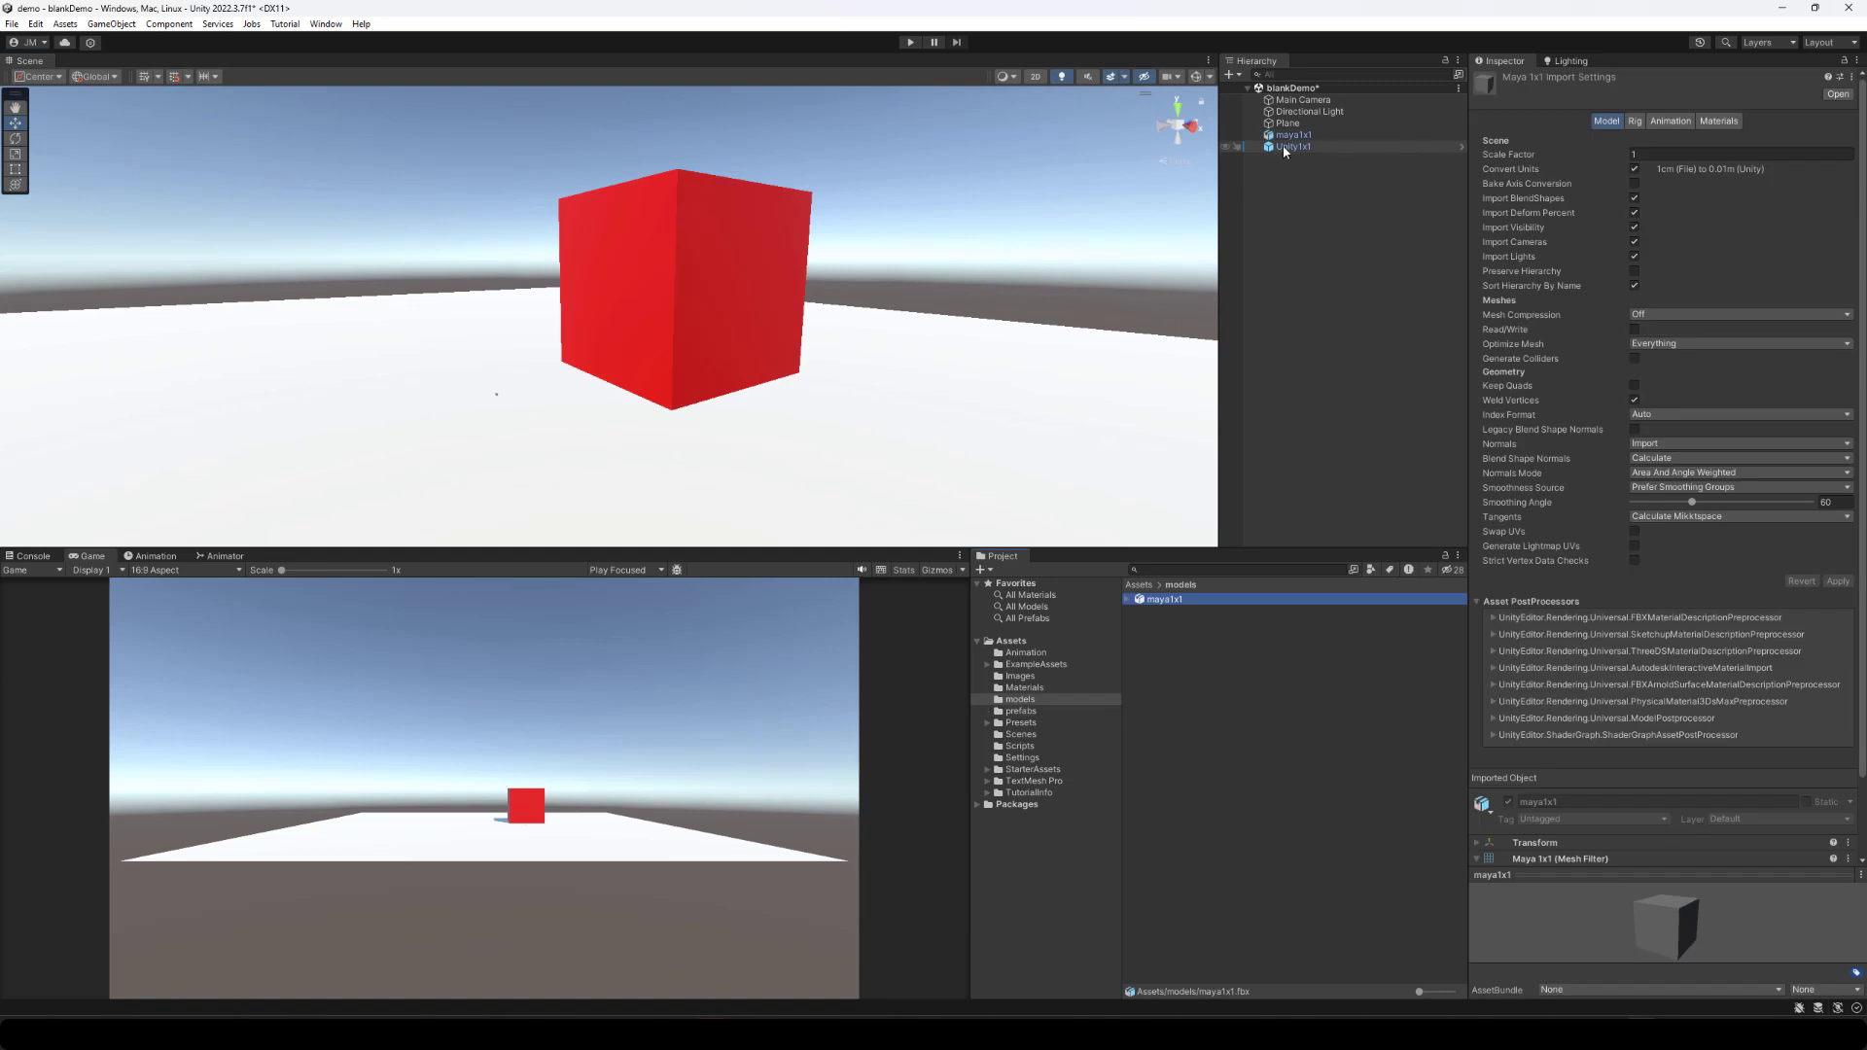
# Assign the blueShiny material to the maya1x1 object in the scene.
pyautogui.click(1299, 137)
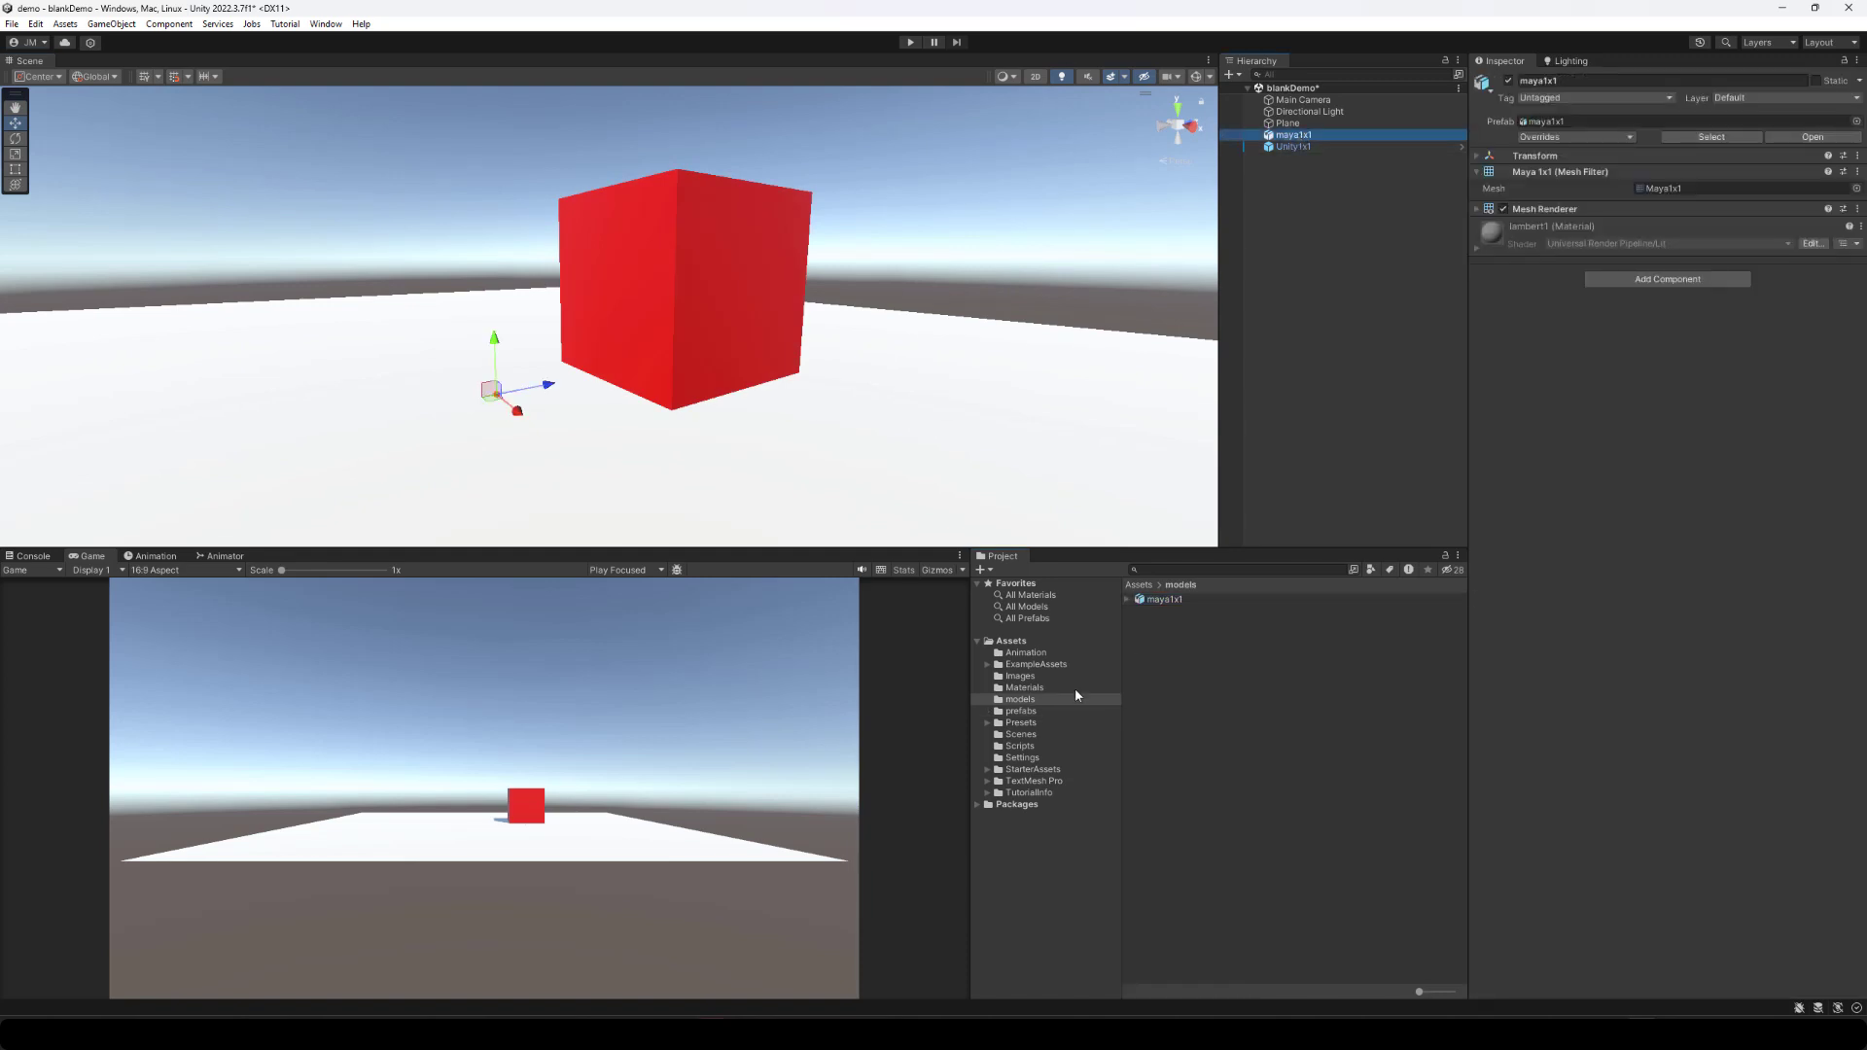
pyautogui.click(1031, 688)
pyautogui.moveTo(1164, 600); pyautogui.dragTo(1530, 492)
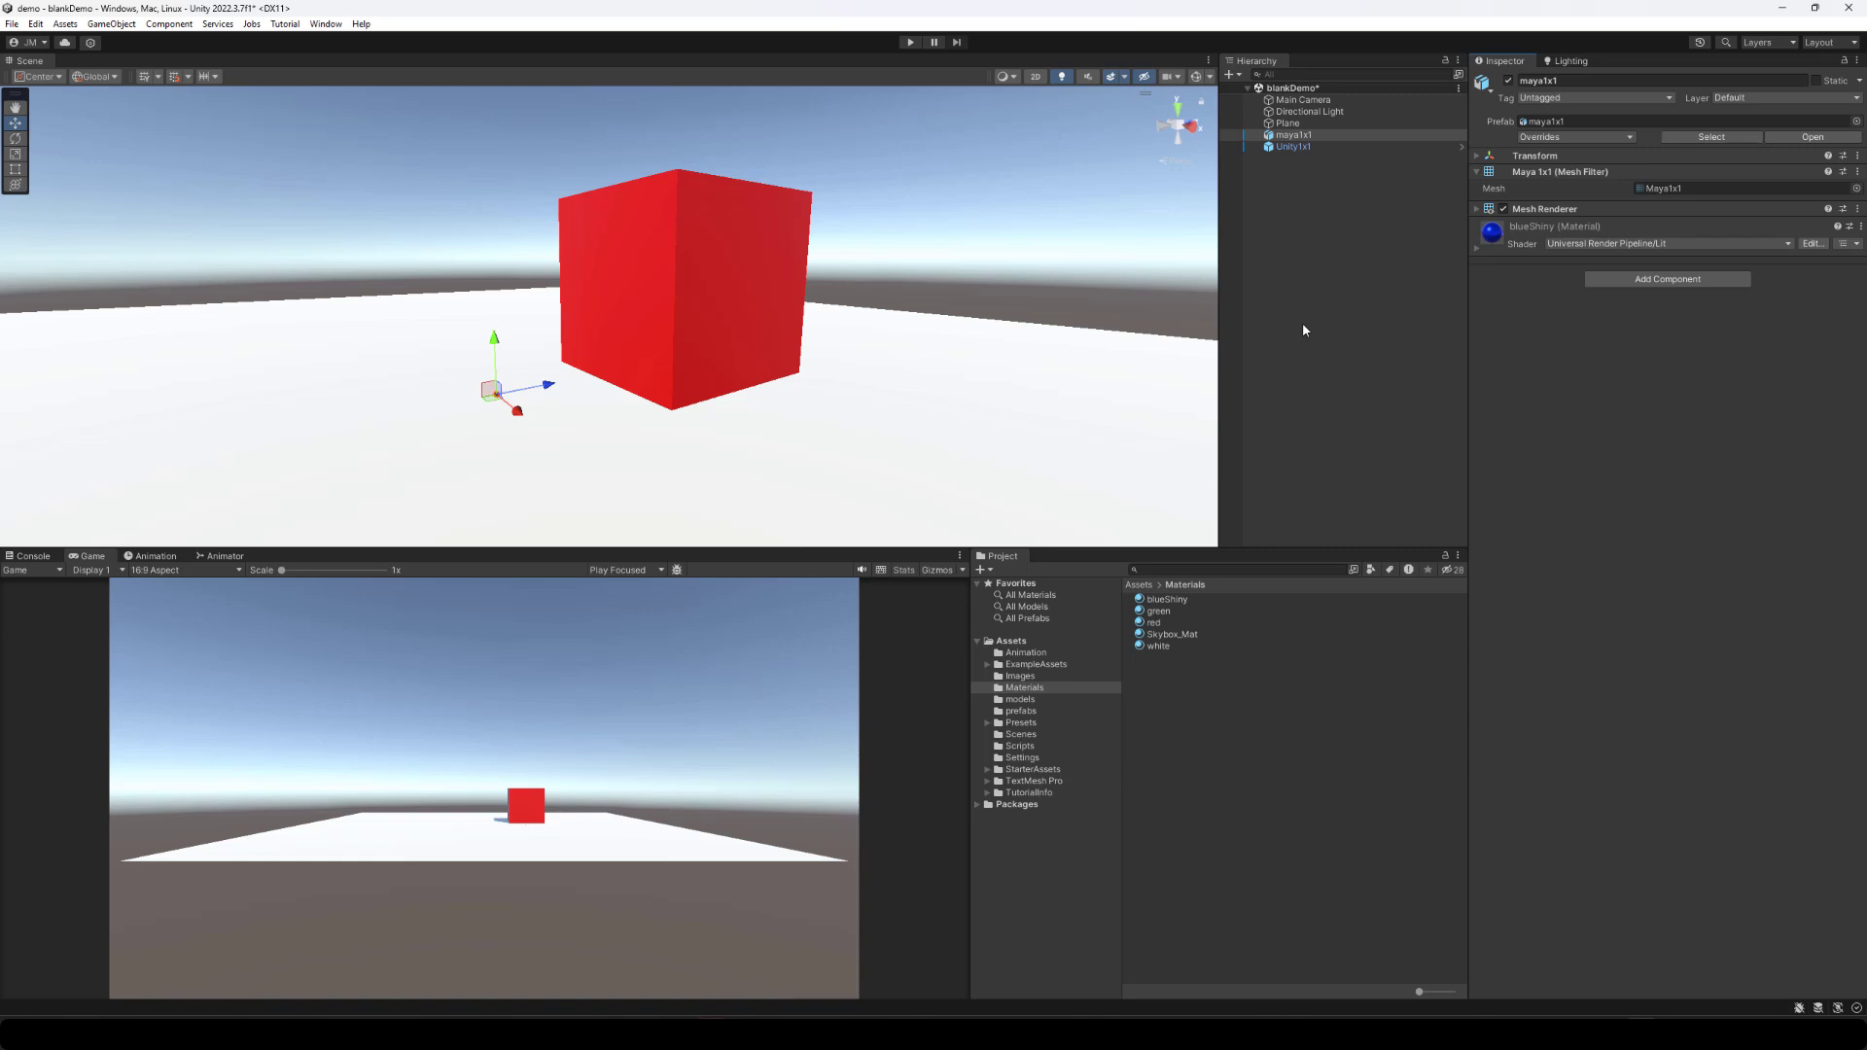
# Disable Convert Units in the maya1x1 model's import settings, apply the change, and compare its size with the Unity1x1 cube.
pyautogui.click(1030, 699)
pyautogui.click(1203, 597)
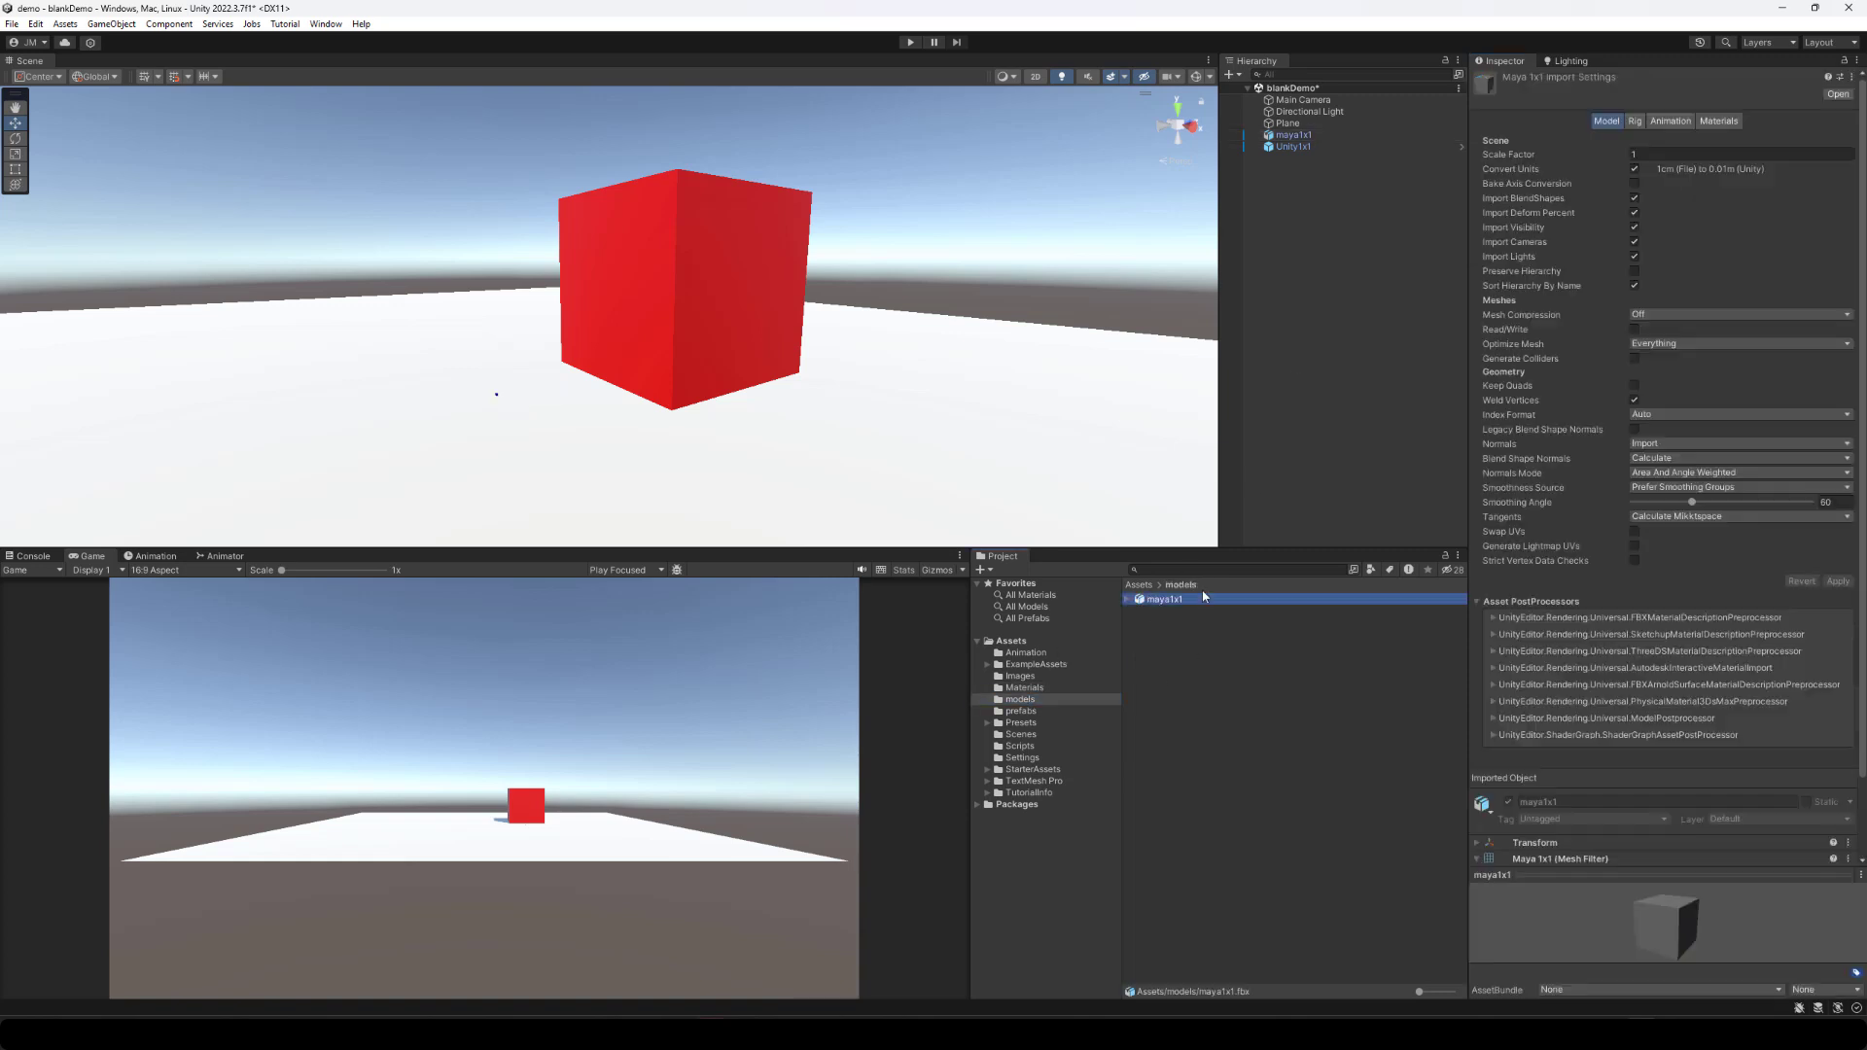
pyautogui.click(1635, 169)
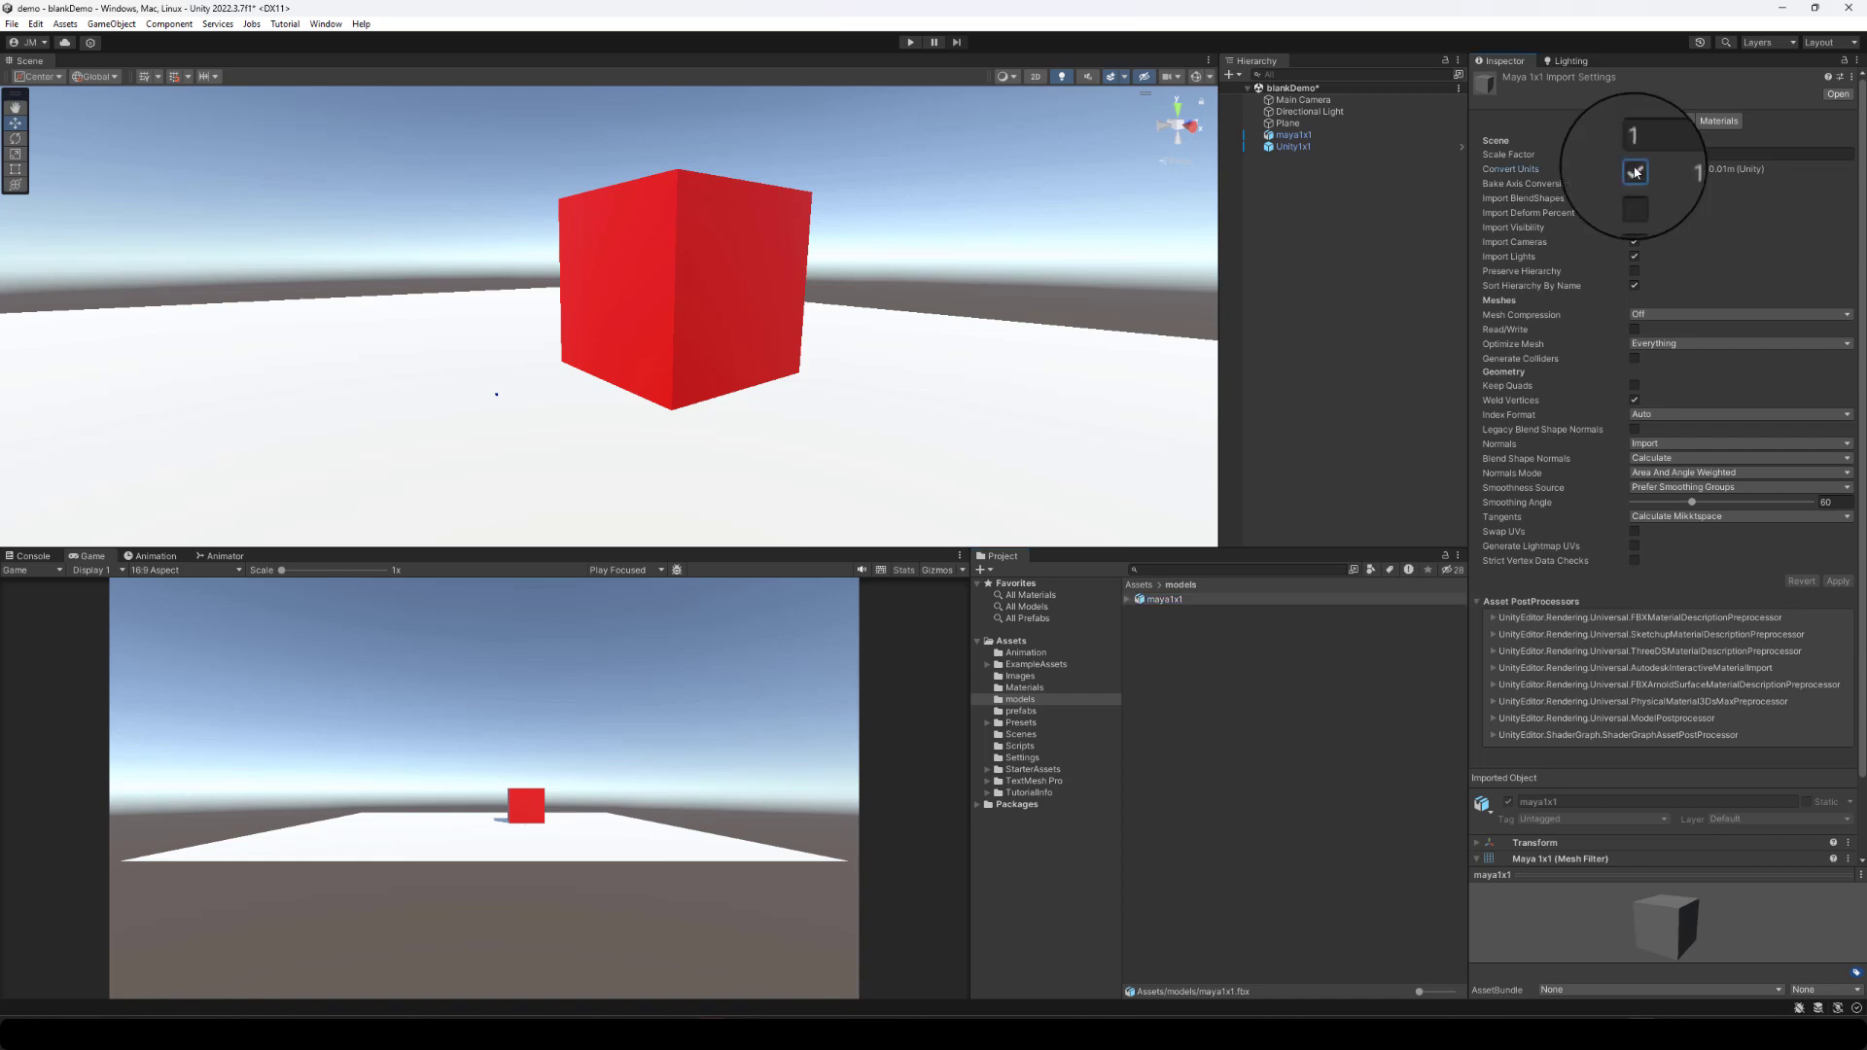
pyautogui.click(1838, 582)
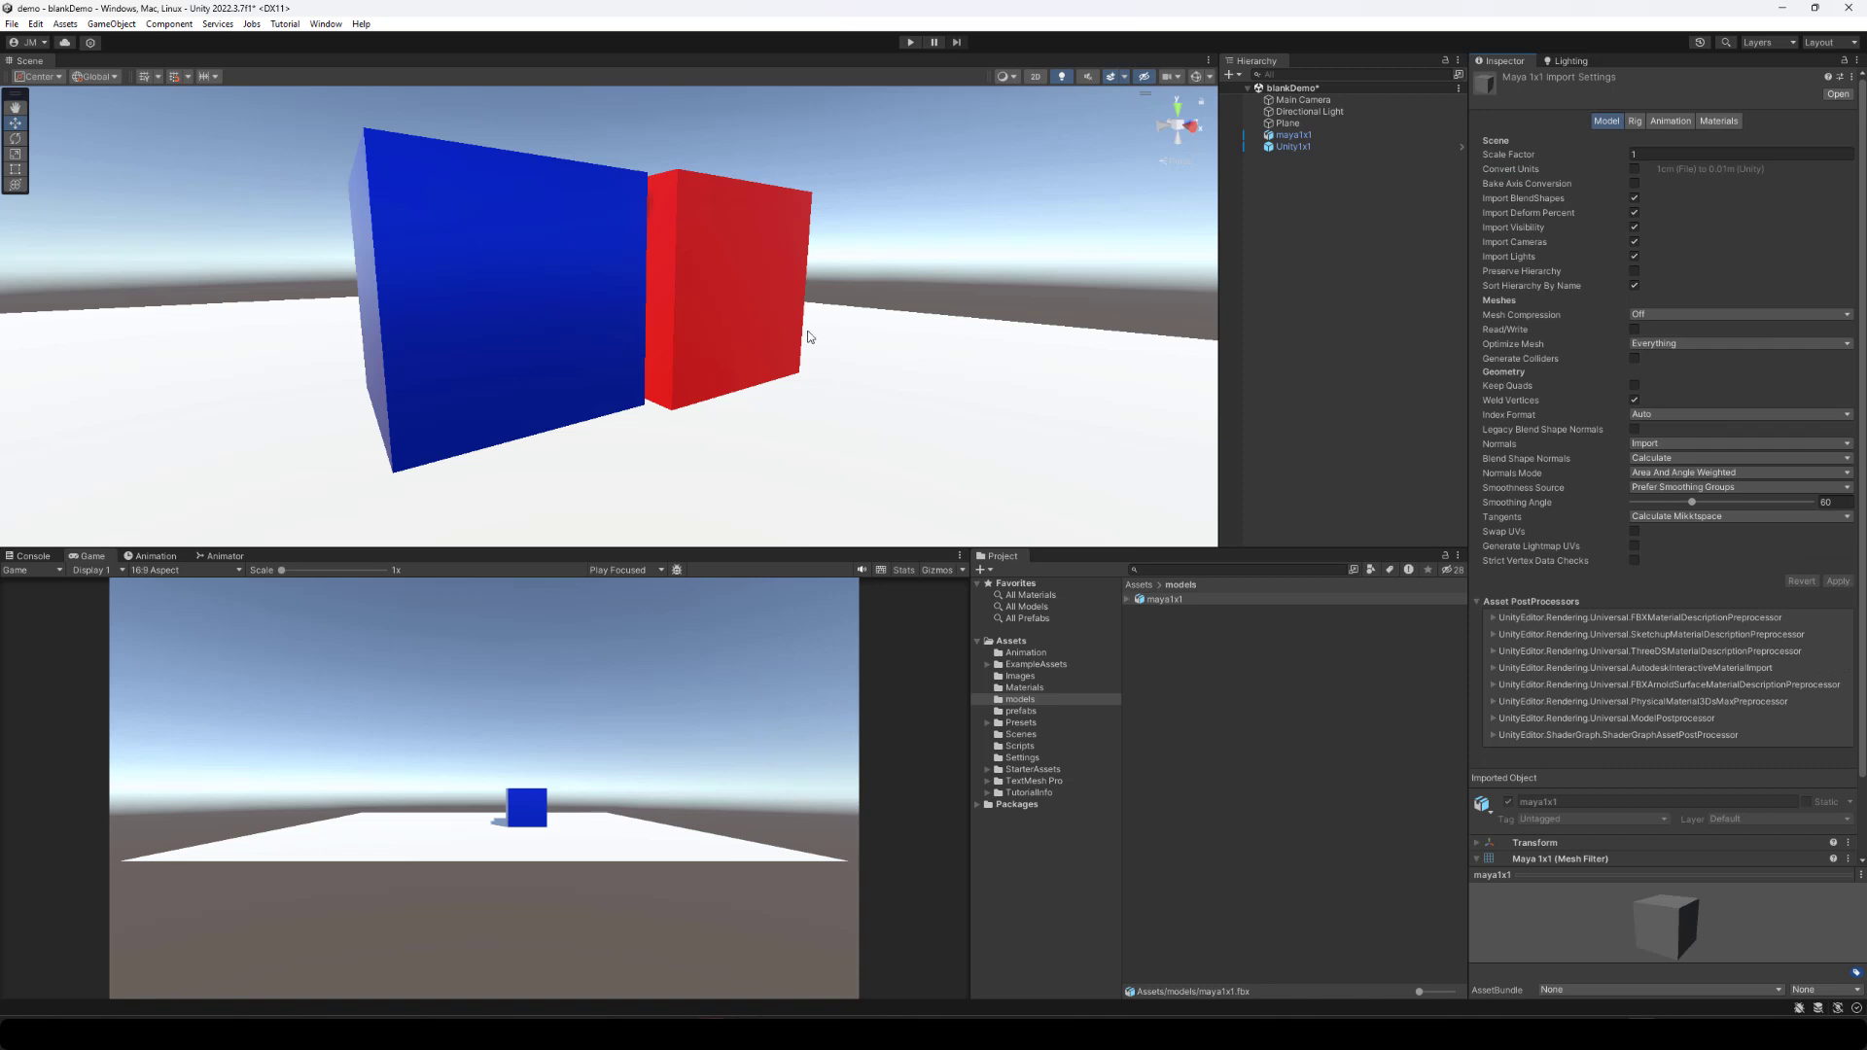
pyautogui.keyDown('alt'); pyautogui.moveTo(809, 336); pyautogui.dragTo(1714, 445); pyautogui.keyUp('alt')
pyautogui.scroll(-10, 620, 376)
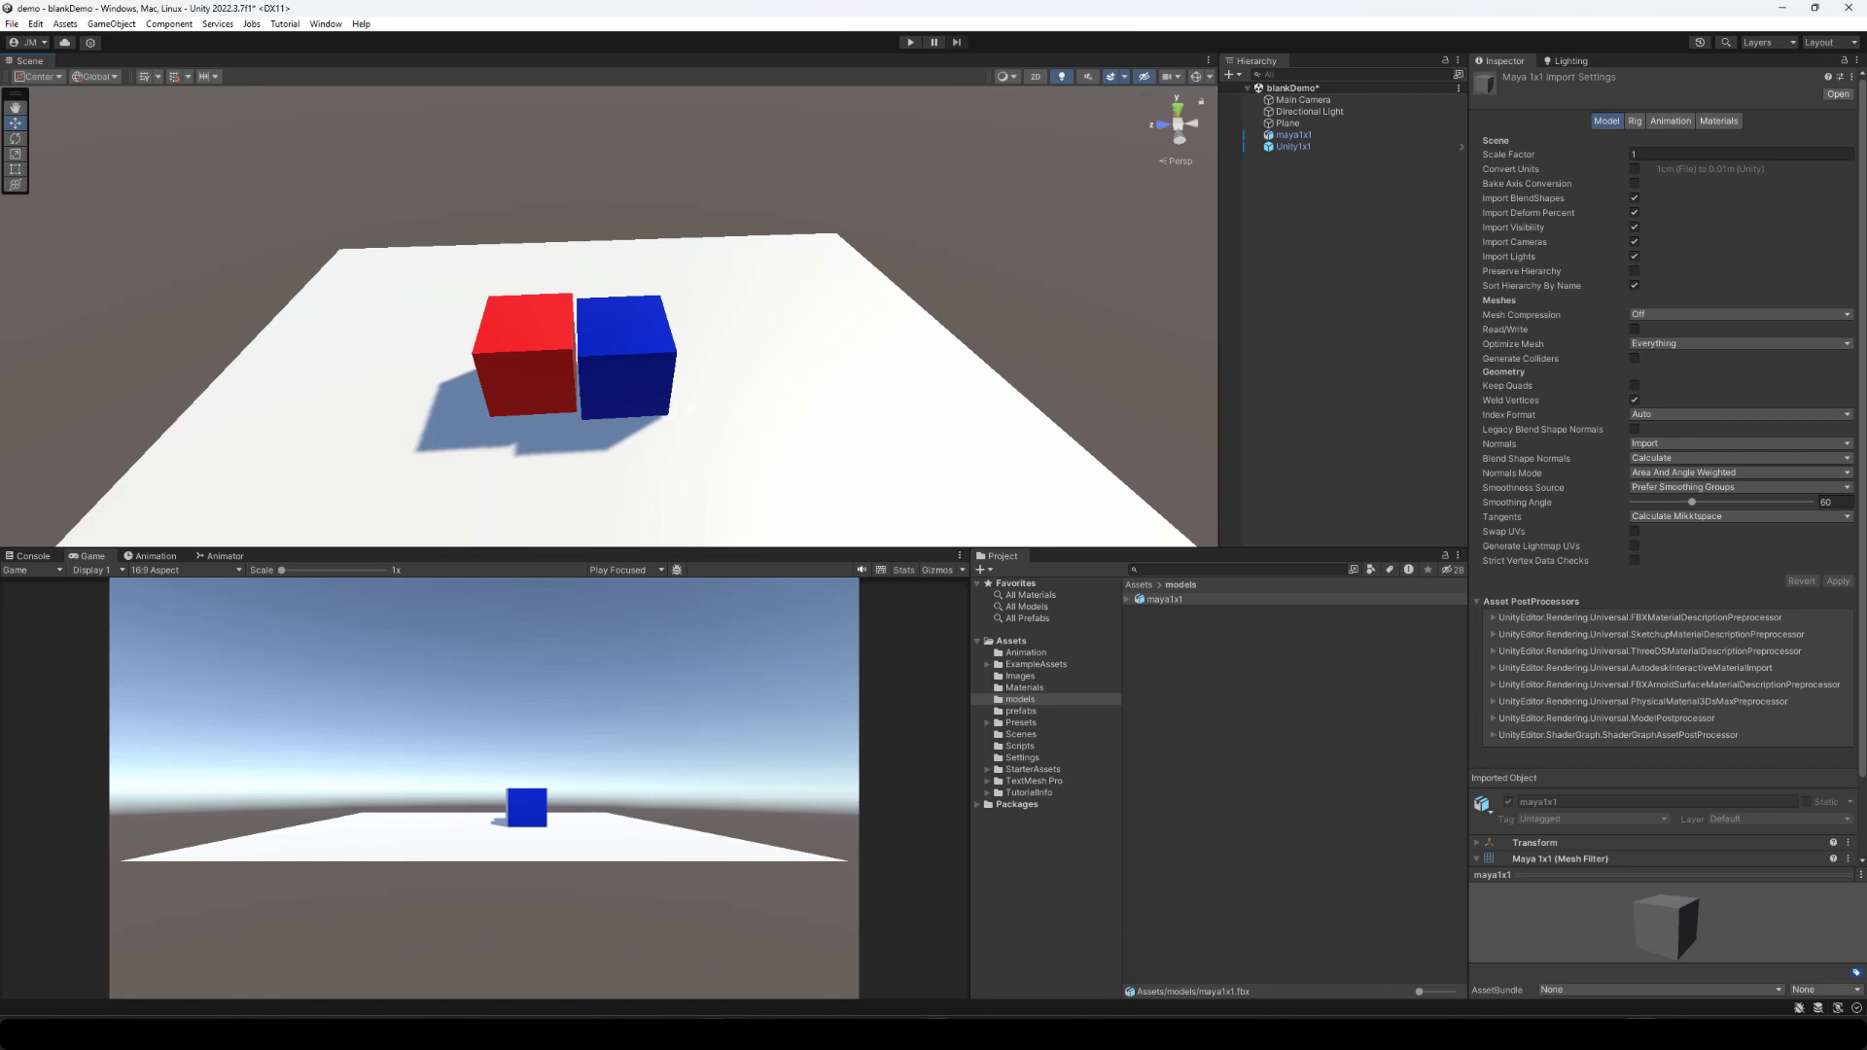
# Switch to Maya and create a tall polygon box on the grid beside the Maya1x1 cube, about 0.7 deep.
pyautogui.hotkey('alt', 'Tab')
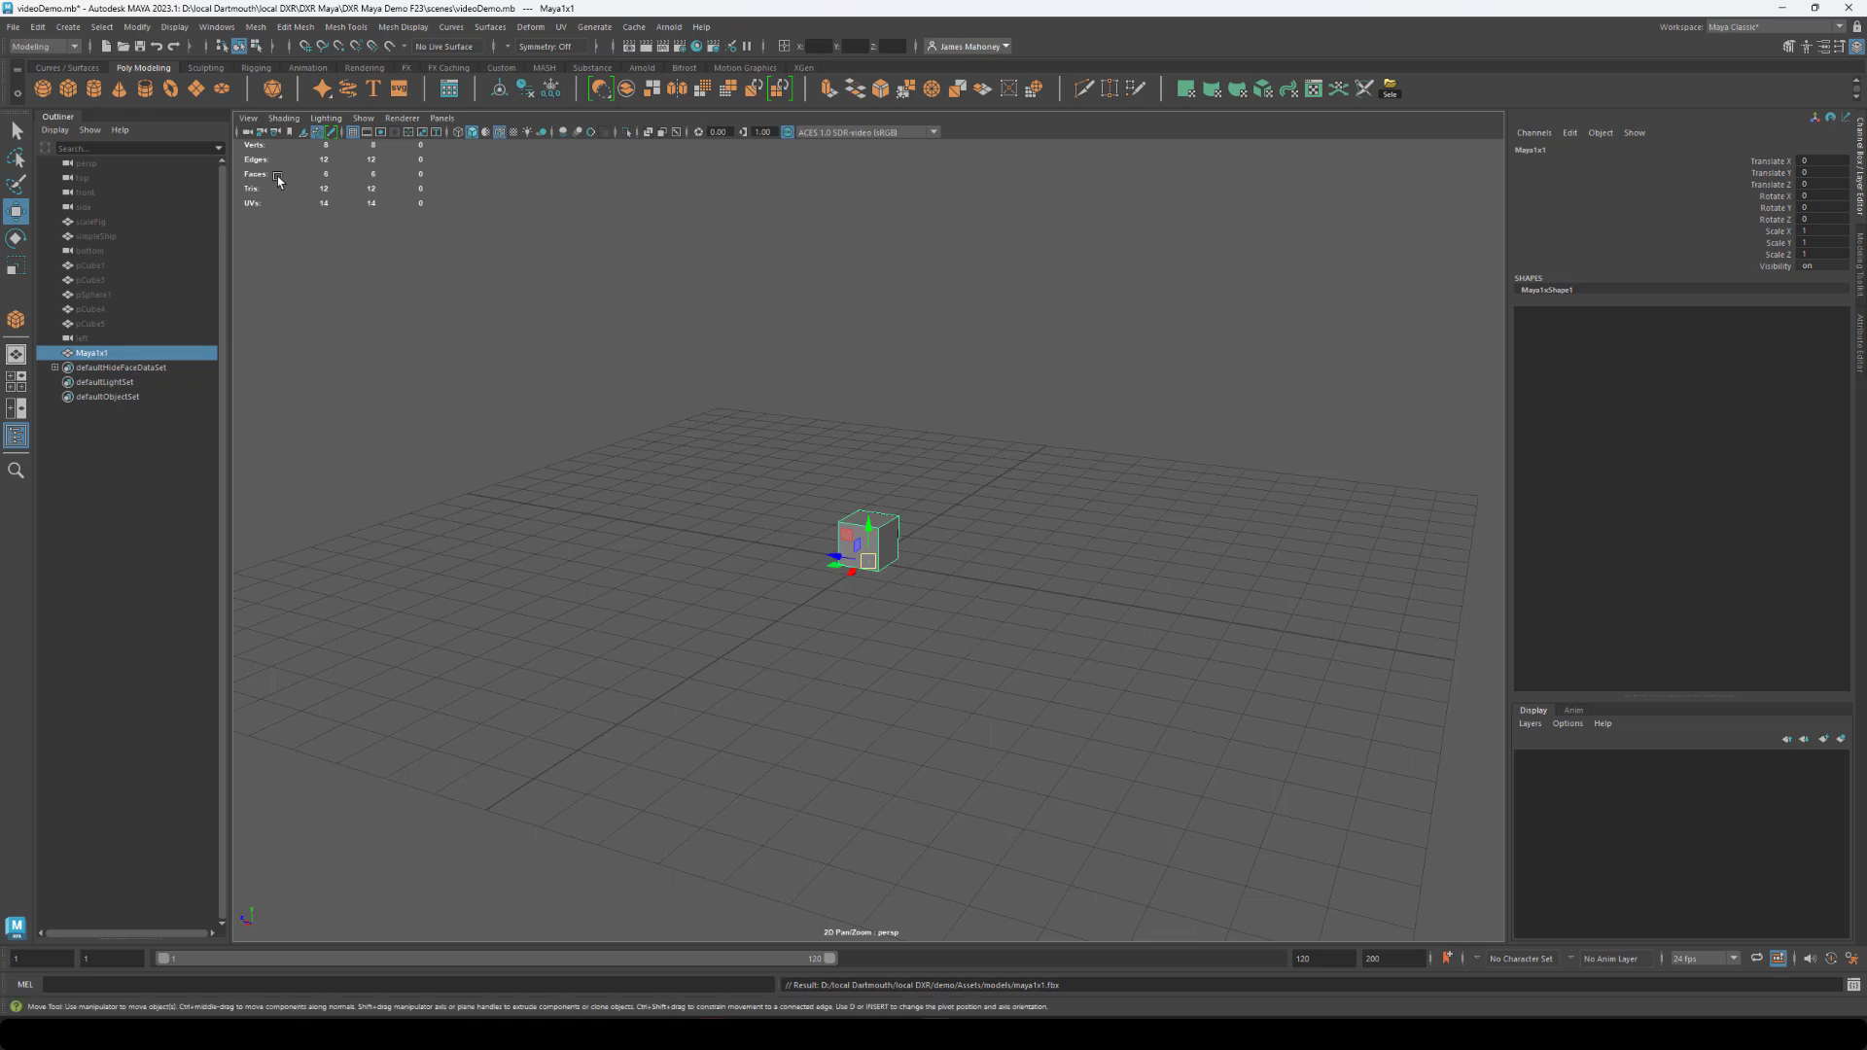
pyautogui.click(74, 92)
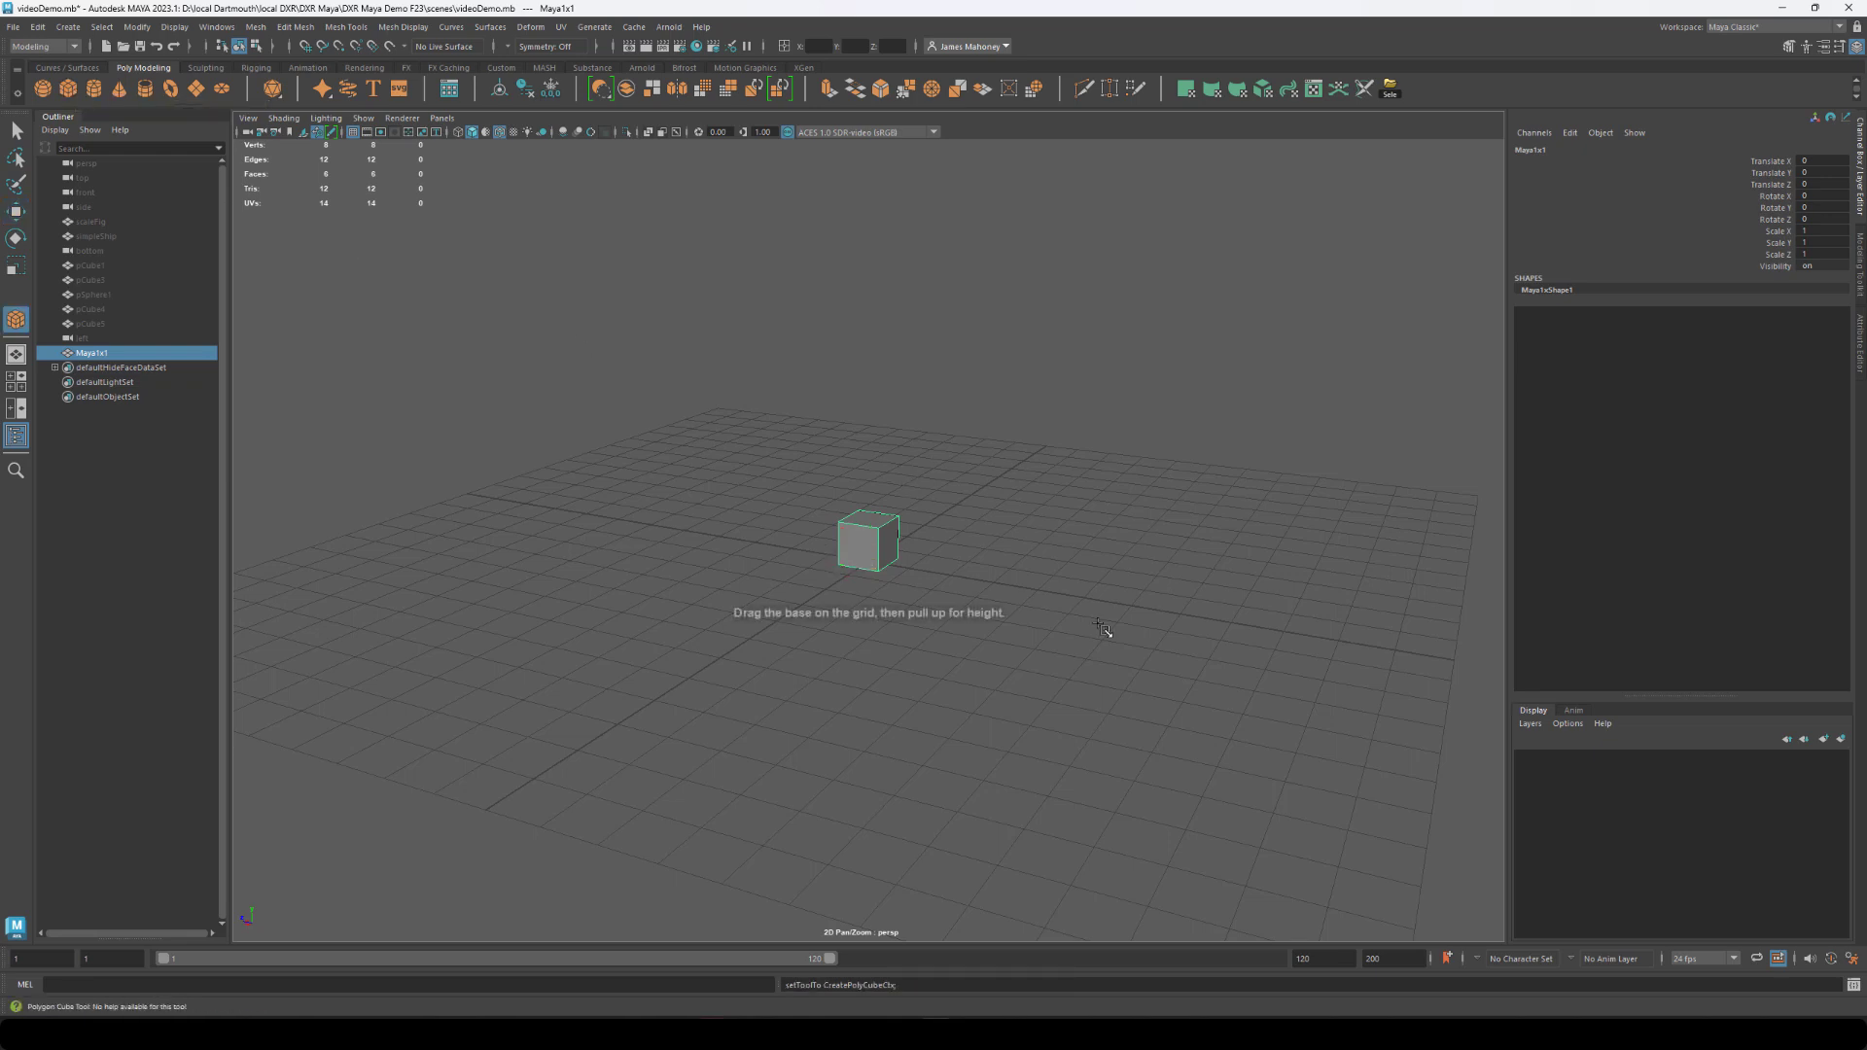
pyautogui.moveTo(1025, 601); pyautogui.dragTo(1060, 457)
# Set the new box's height to 1.75, its width to 0.2 and its depth to 0.2.
pyautogui.click(1833, 344)
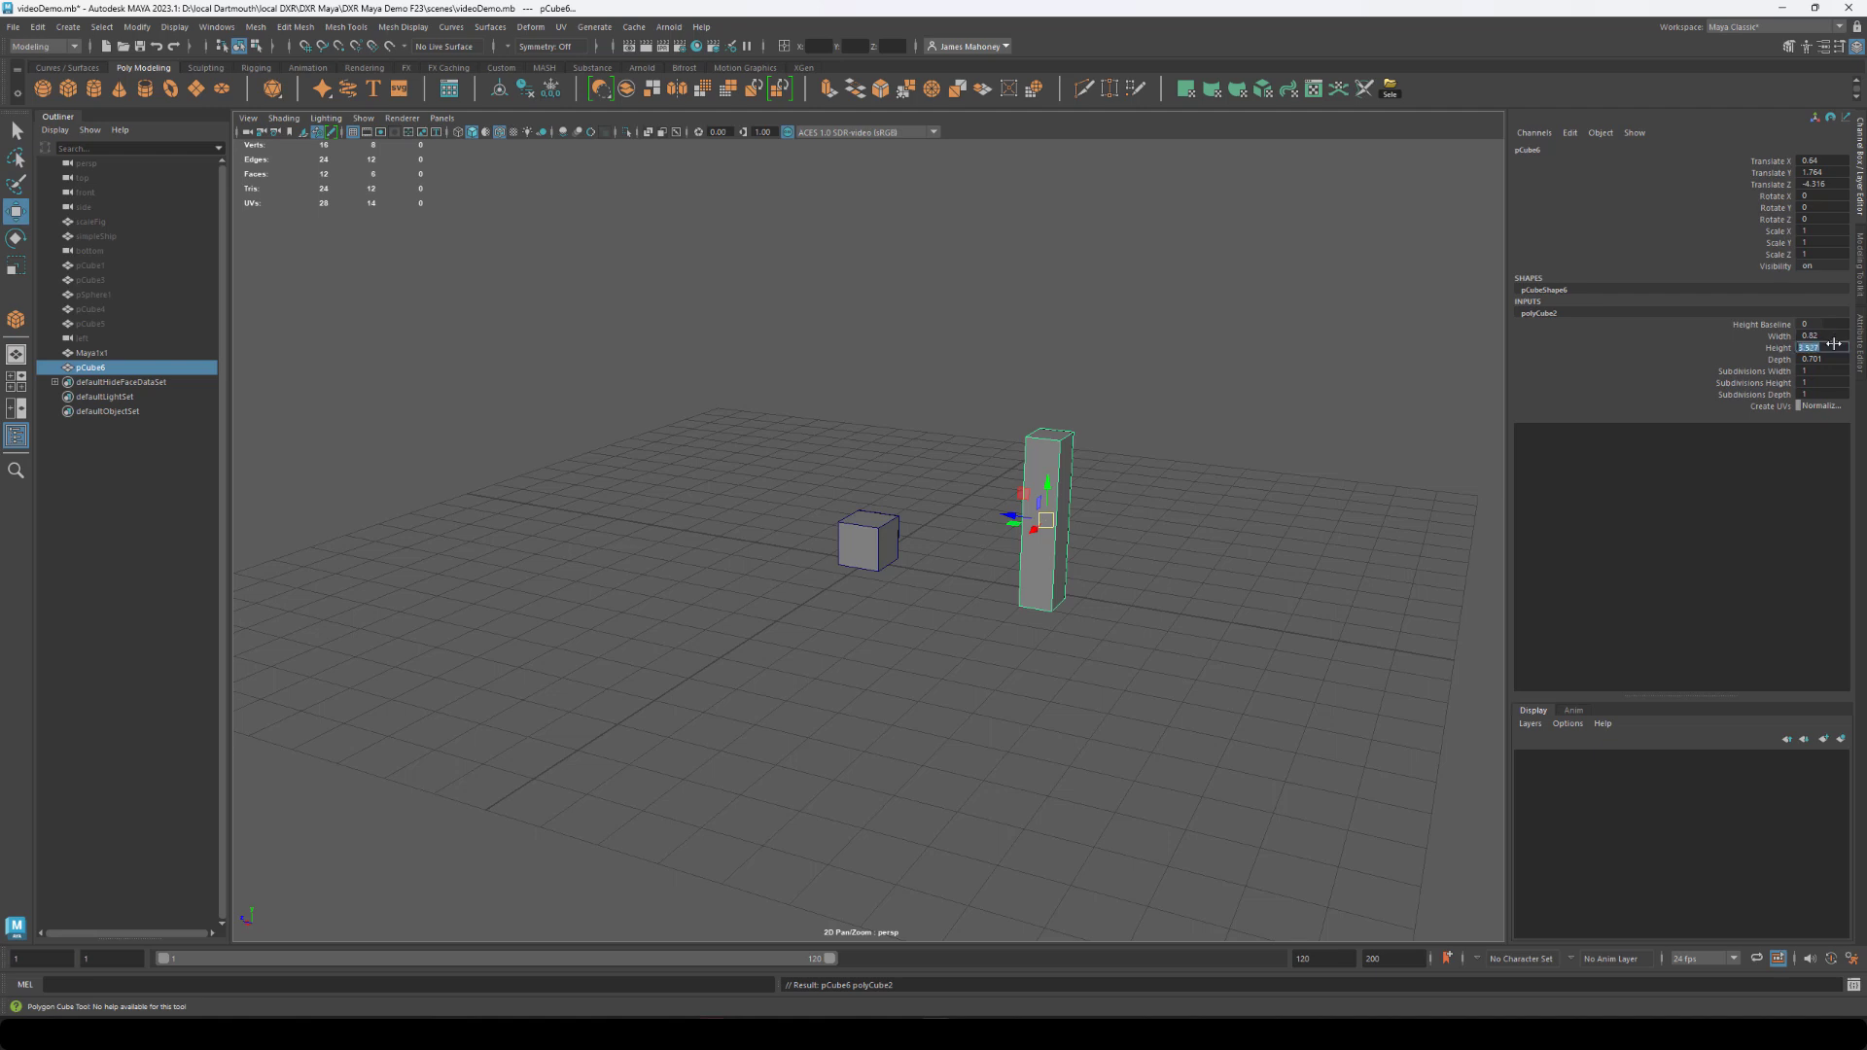
pyautogui.write('1.75')
pyautogui.click(1835, 336)
pyautogui.write('0.2')
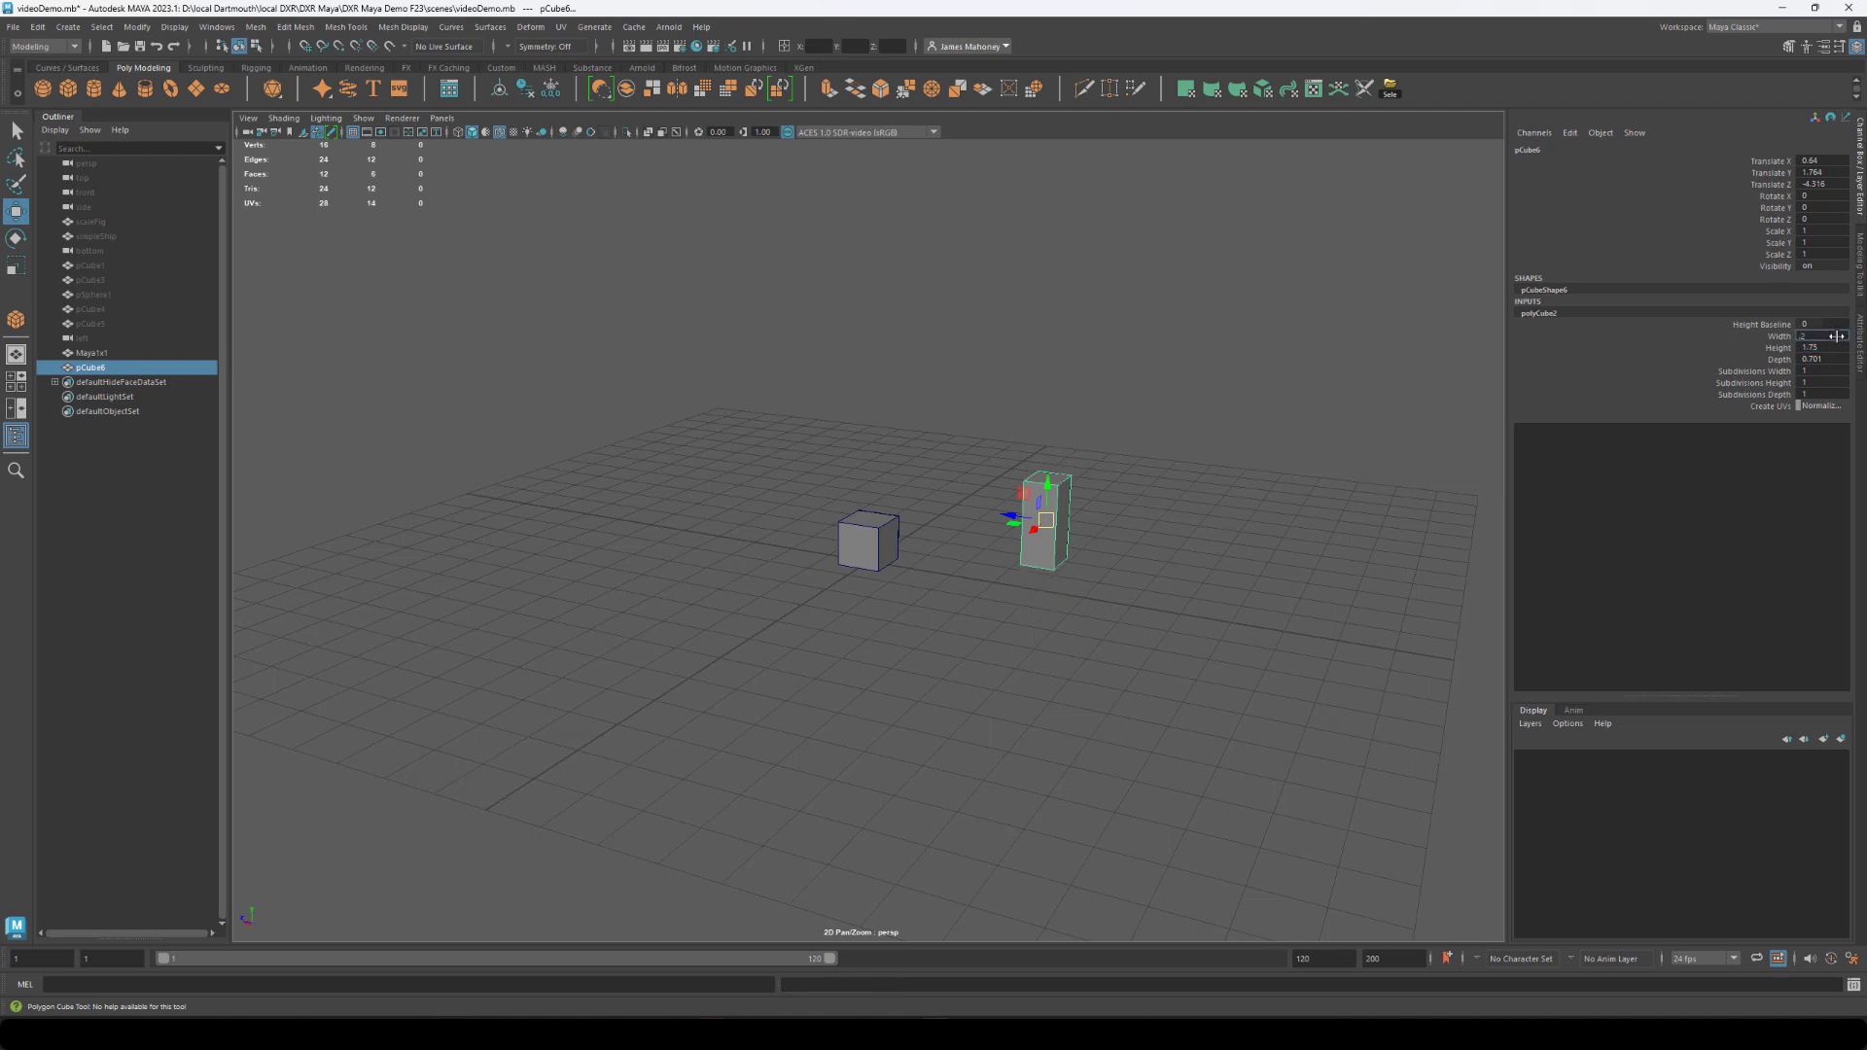
pyautogui.click(1833, 359)
pyautogui.write('0.2')
pyautogui.press('Return')
pyautogui.press('f')
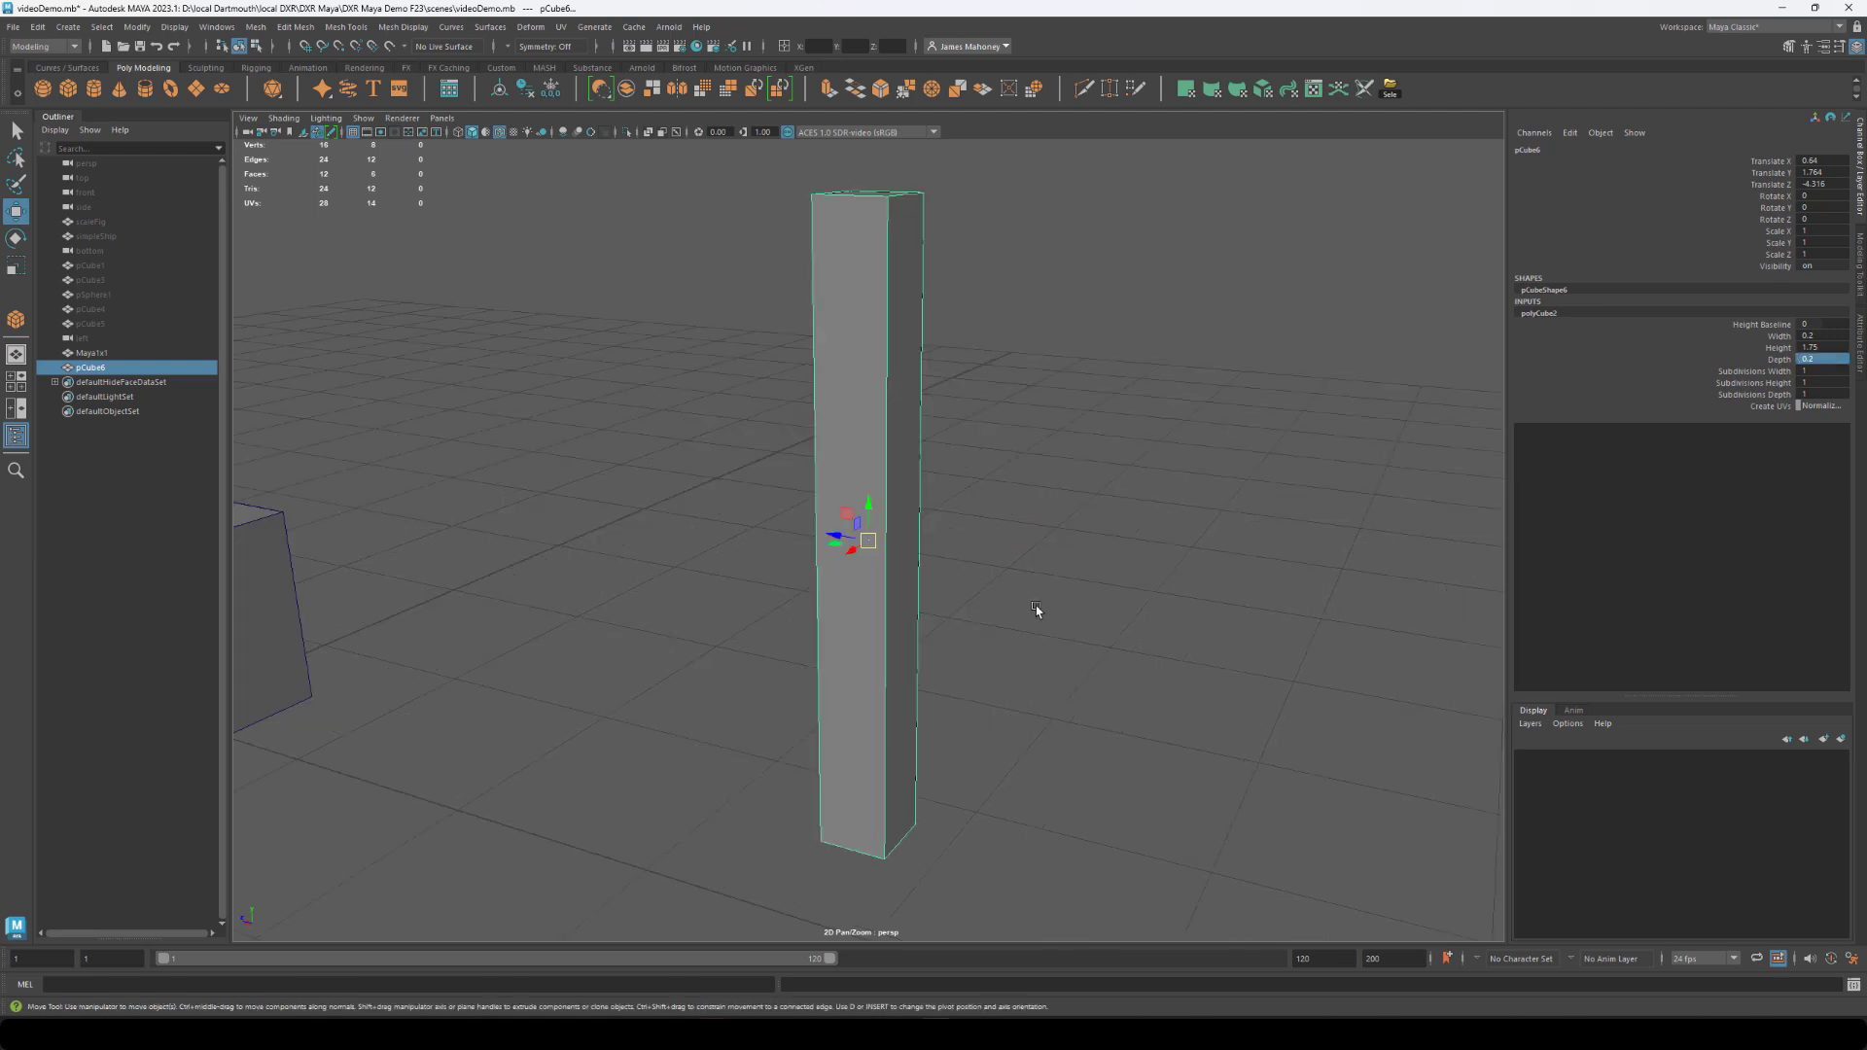
# Move the tall box's pivot to its base and snap the box to the grid origin.
pyautogui.keyDown('alt'); pyautogui.moveTo(1038, 610); pyautogui.dragTo(921, 674); pyautogui.keyUp('alt')
pyautogui.press('d')
pyautogui.moveTo(867, 507); pyautogui.dragTo(1012, 722)
pyautogui.press('q')
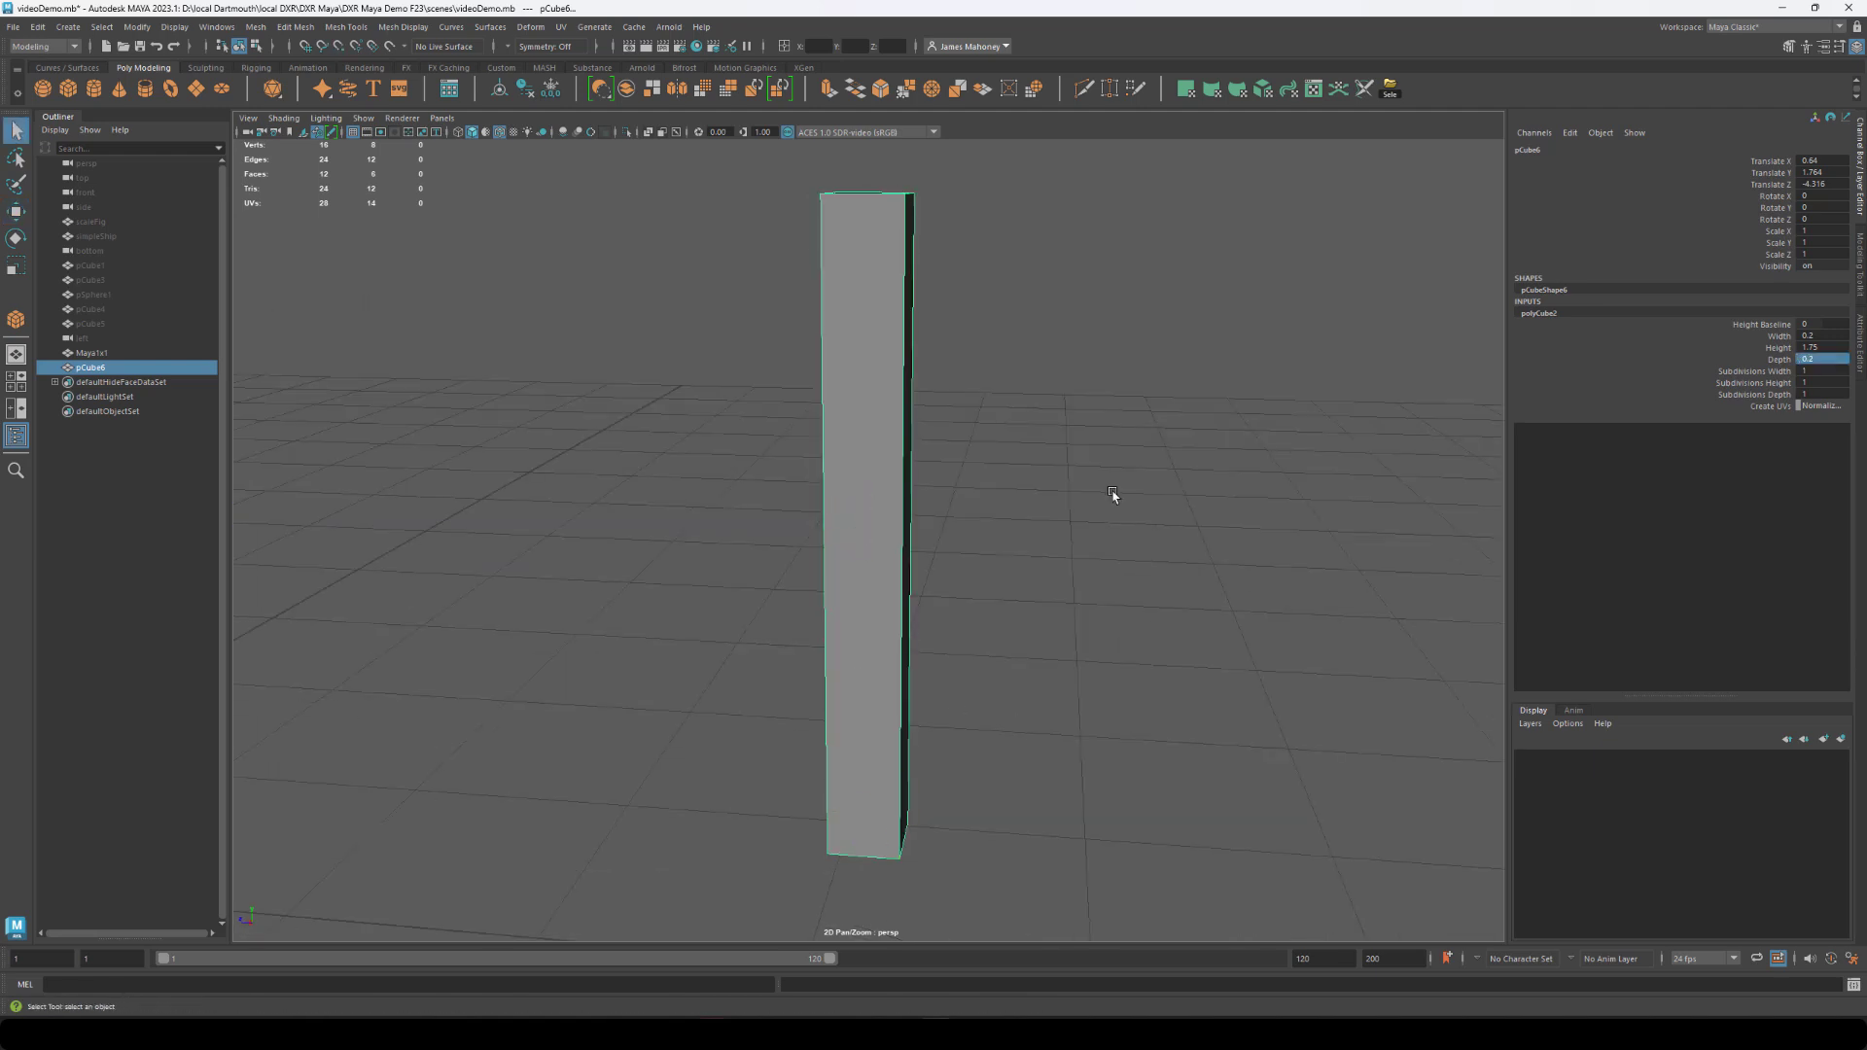
pyautogui.press('w')
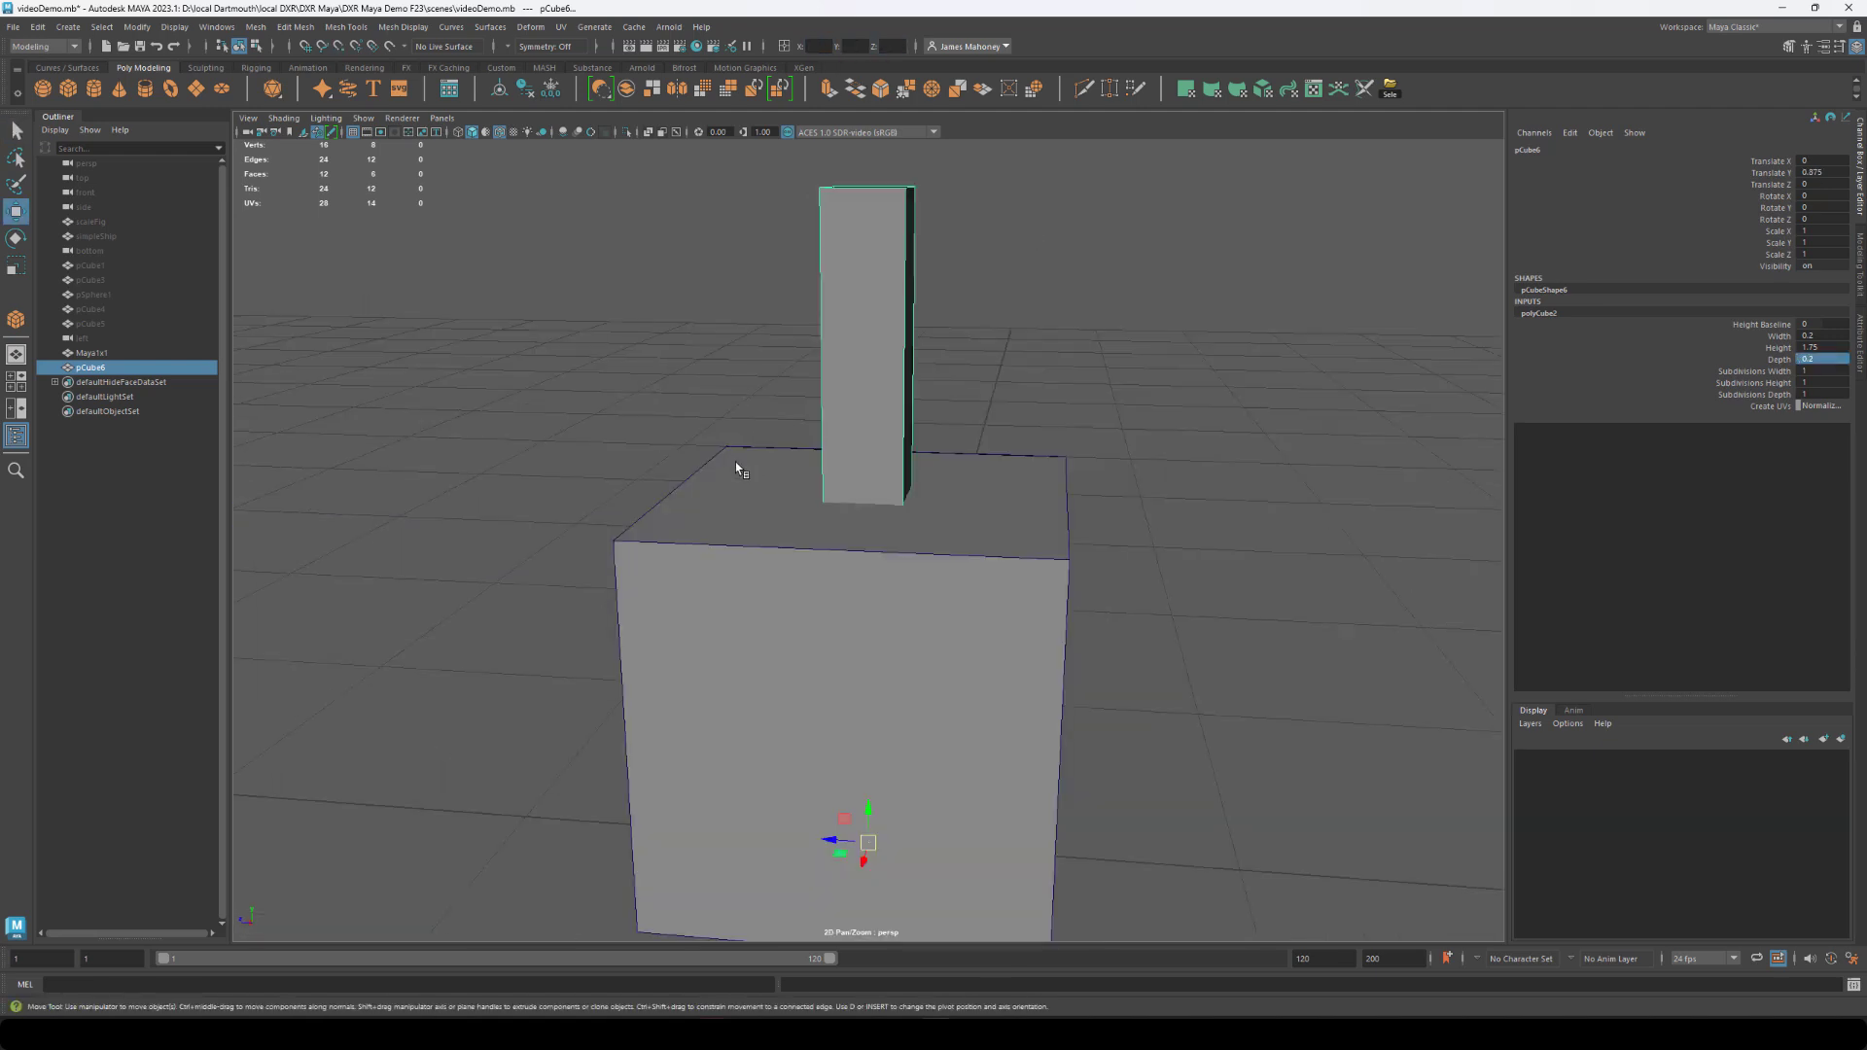
# Move the Maya1x1 cube along its Z axis so it stands clear beside the tall box.
pyautogui.keyDown('alt'); pyautogui.moveTo(736, 465); pyautogui.dragTo(720, 506); pyautogui.keyUp('alt')
pyautogui.click(778, 622)
pyautogui.moveTo(830, 752); pyautogui.dragTo(1125, 760)
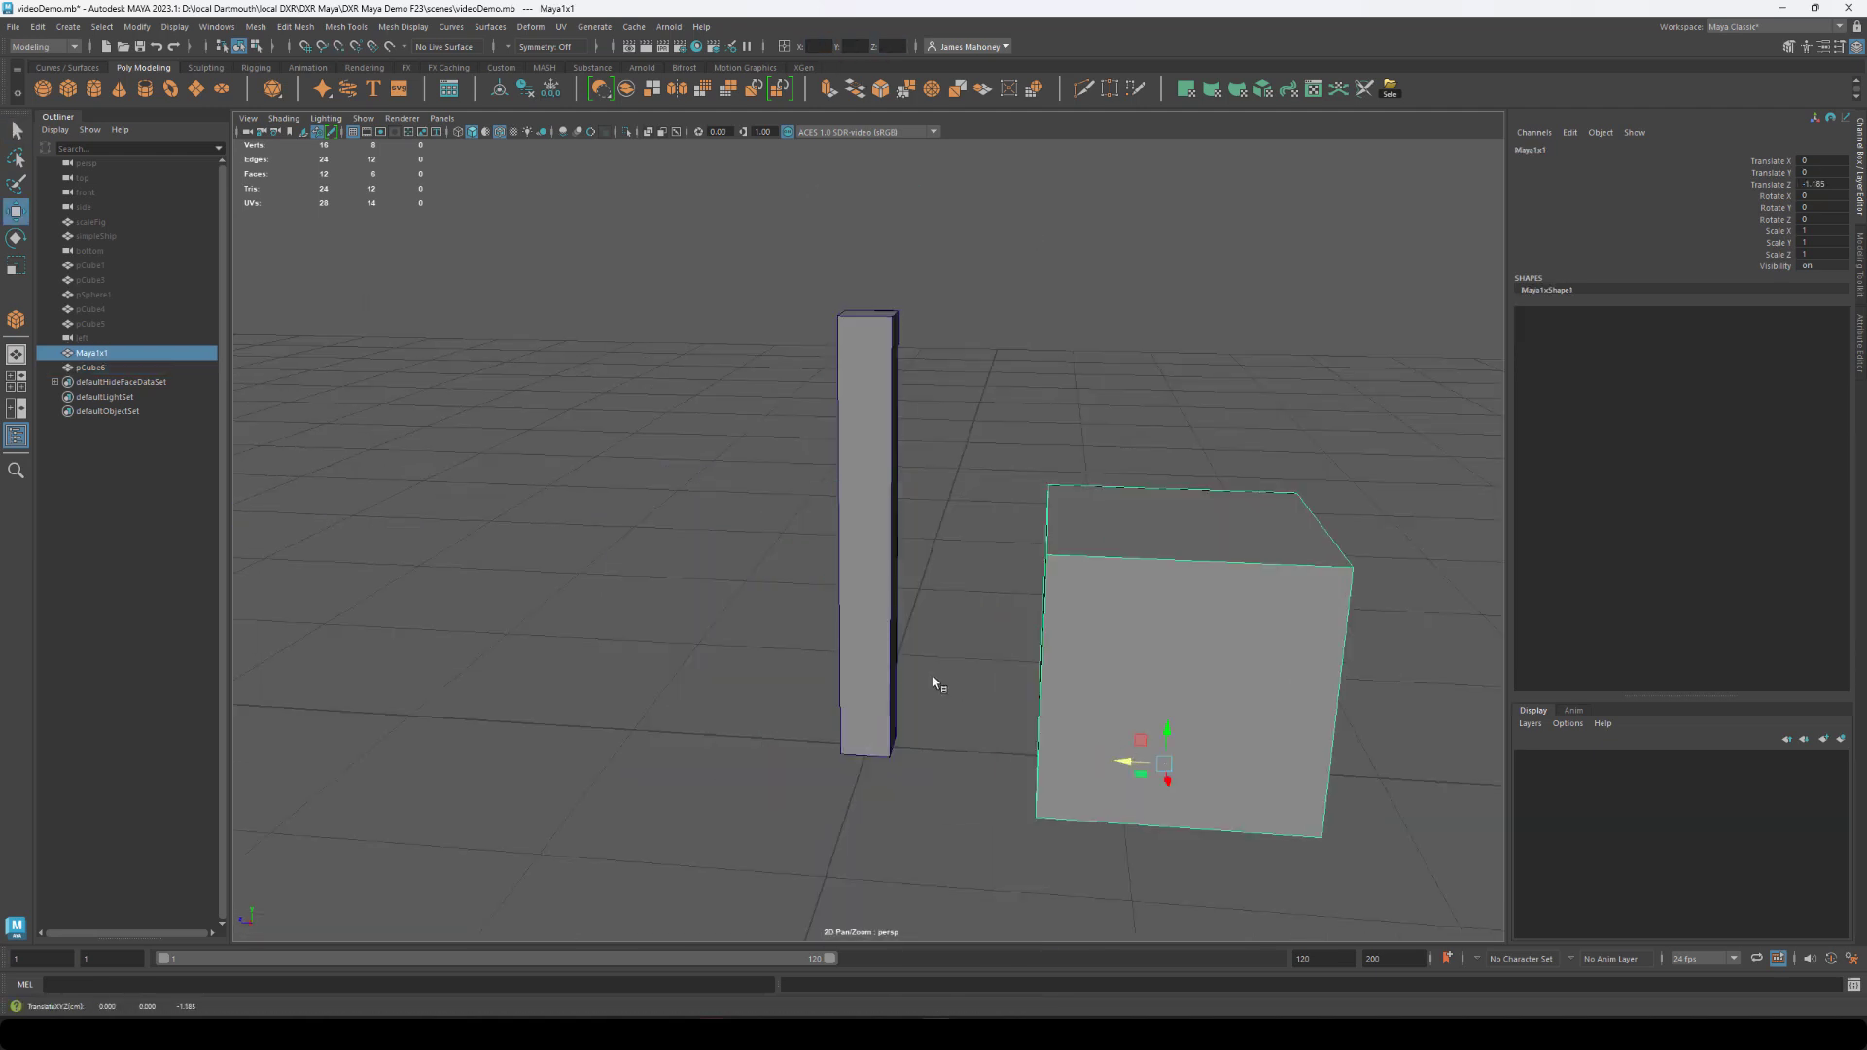
# Rename the tall box scaleFig, freeze its transformations and delete its construction history.
pyautogui.moveTo(937, 683)
pyautogui.keyDown('alt'); pyautogui.mouseDown()
pyautogui.moveTo(987, 684)
pyautogui.moveTo(945, 689)
pyautogui.mouseUp(); pyautogui.keyUp('alt')
pyautogui.doubleClick(111, 369)
pyautogui.write('scaleFig')
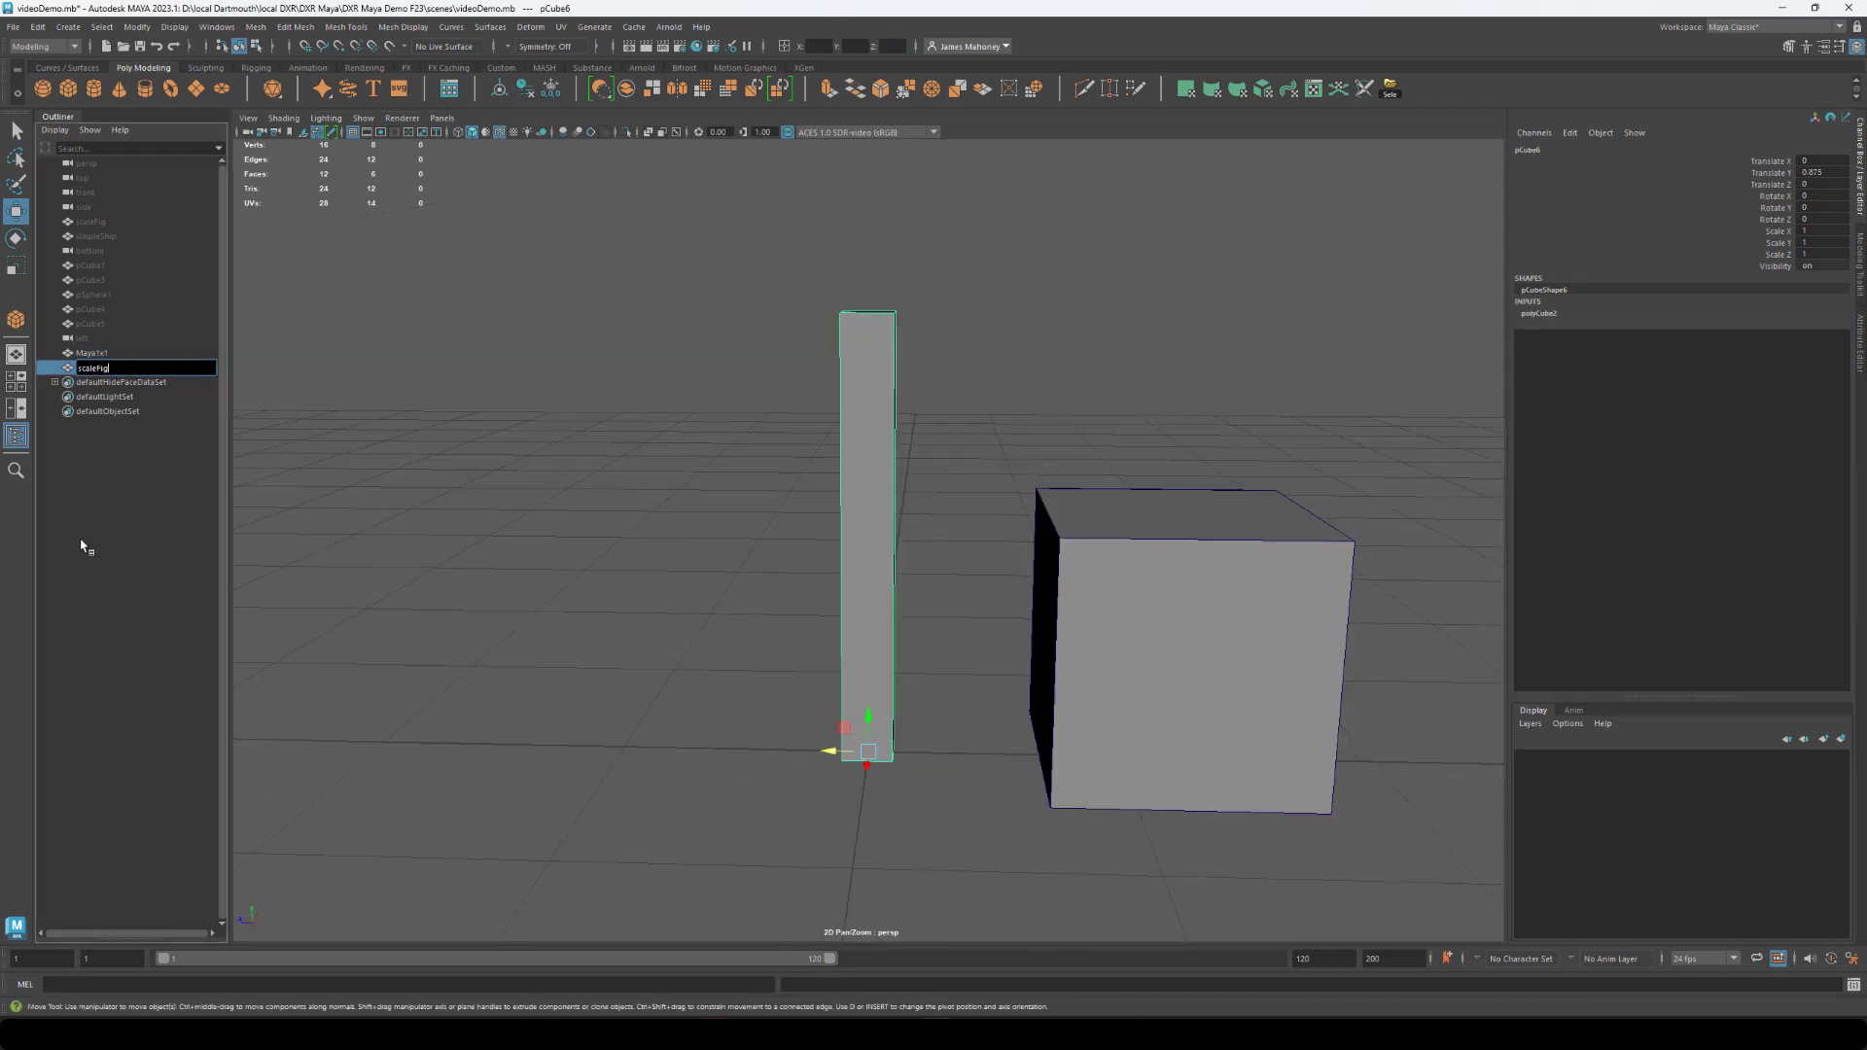
pyautogui.press('Return')
pyautogui.click(551, 89)
pyautogui.click(525, 88)
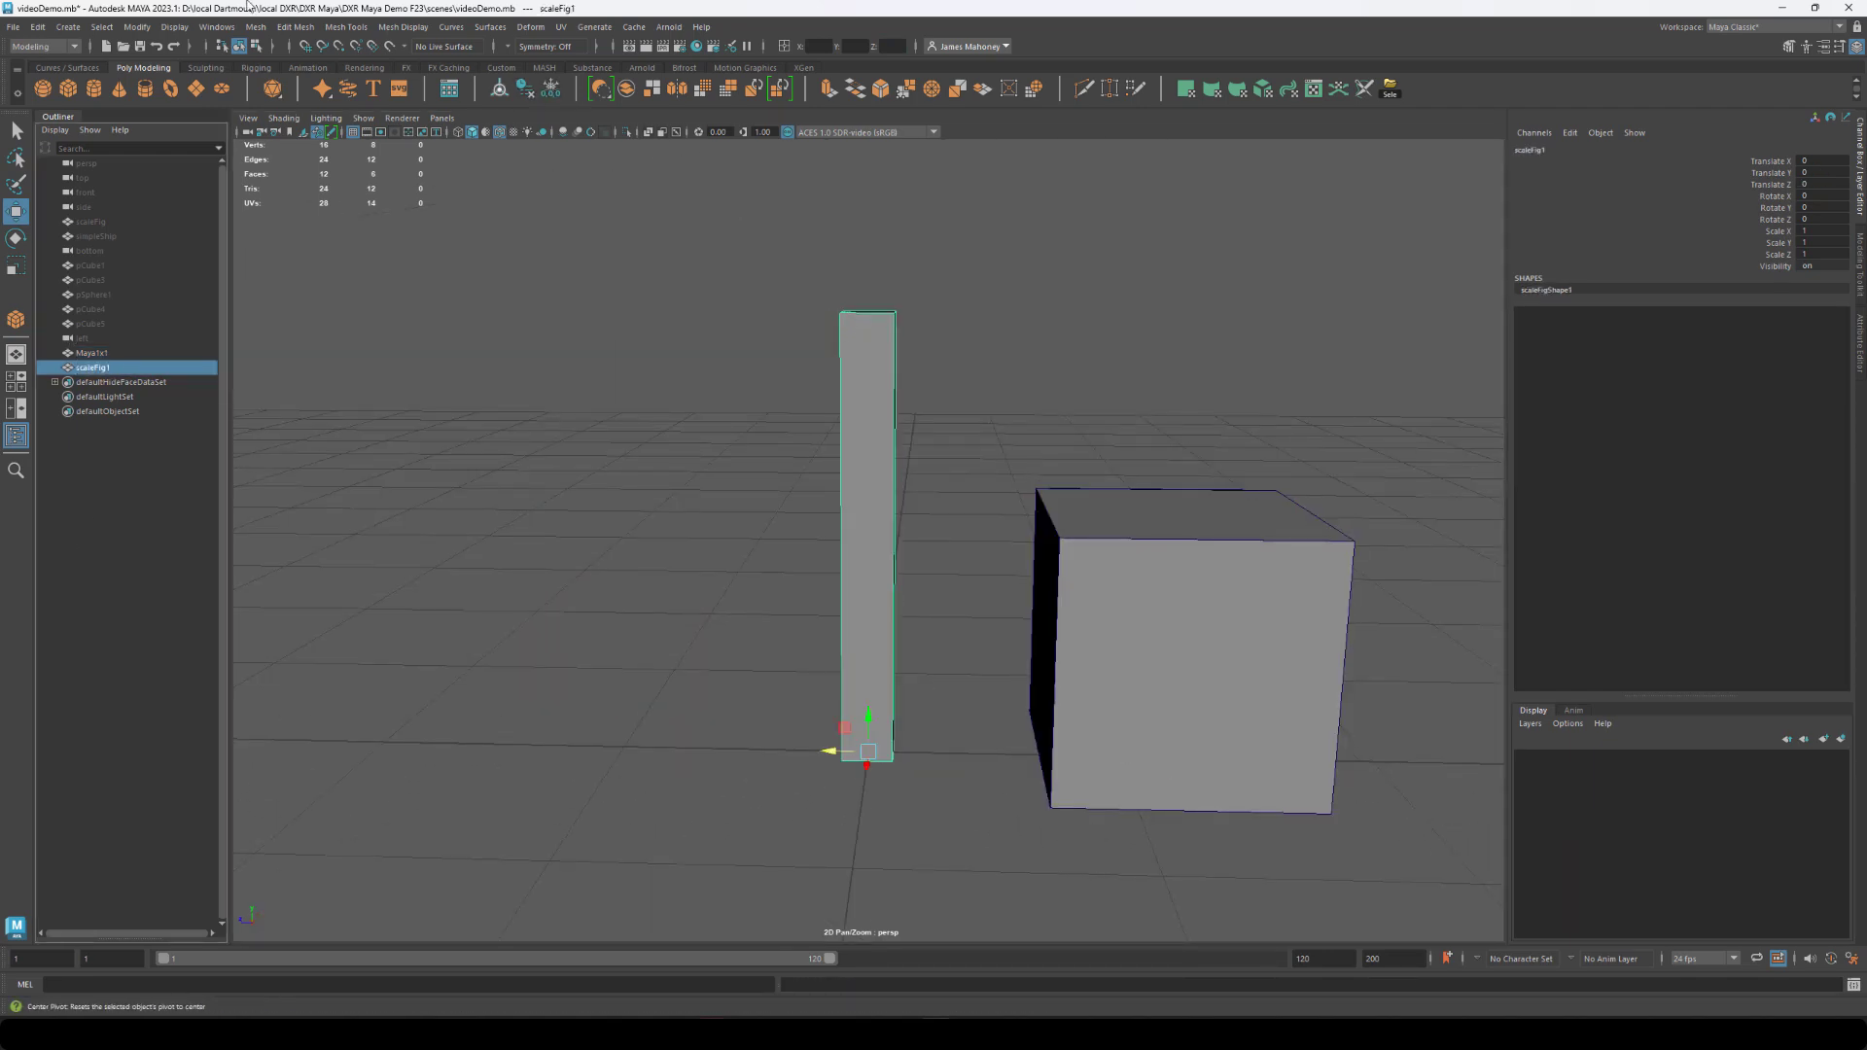
# Export the selected scale figure as an FBX file named scaleFig into the Unity project's models folder.
pyautogui.click(15, 27)
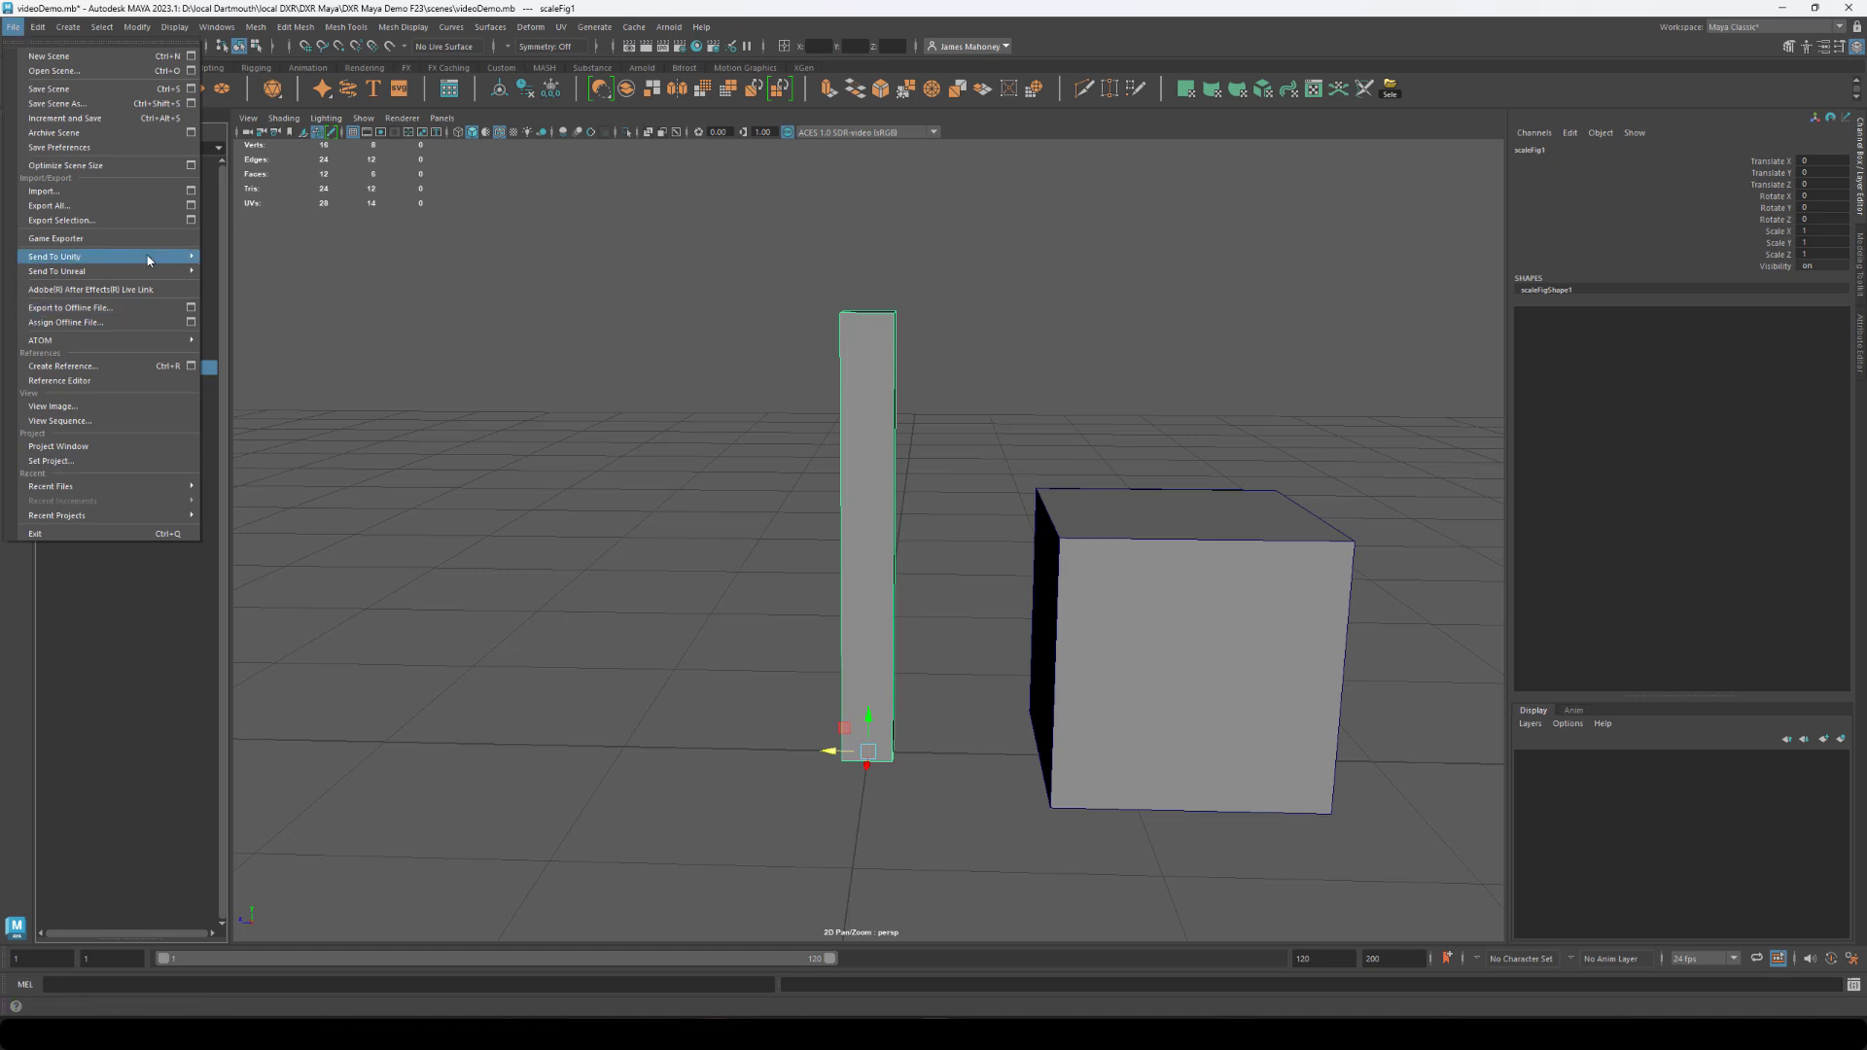
pyautogui.click(61, 219)
pyautogui.write('scaleFig1')
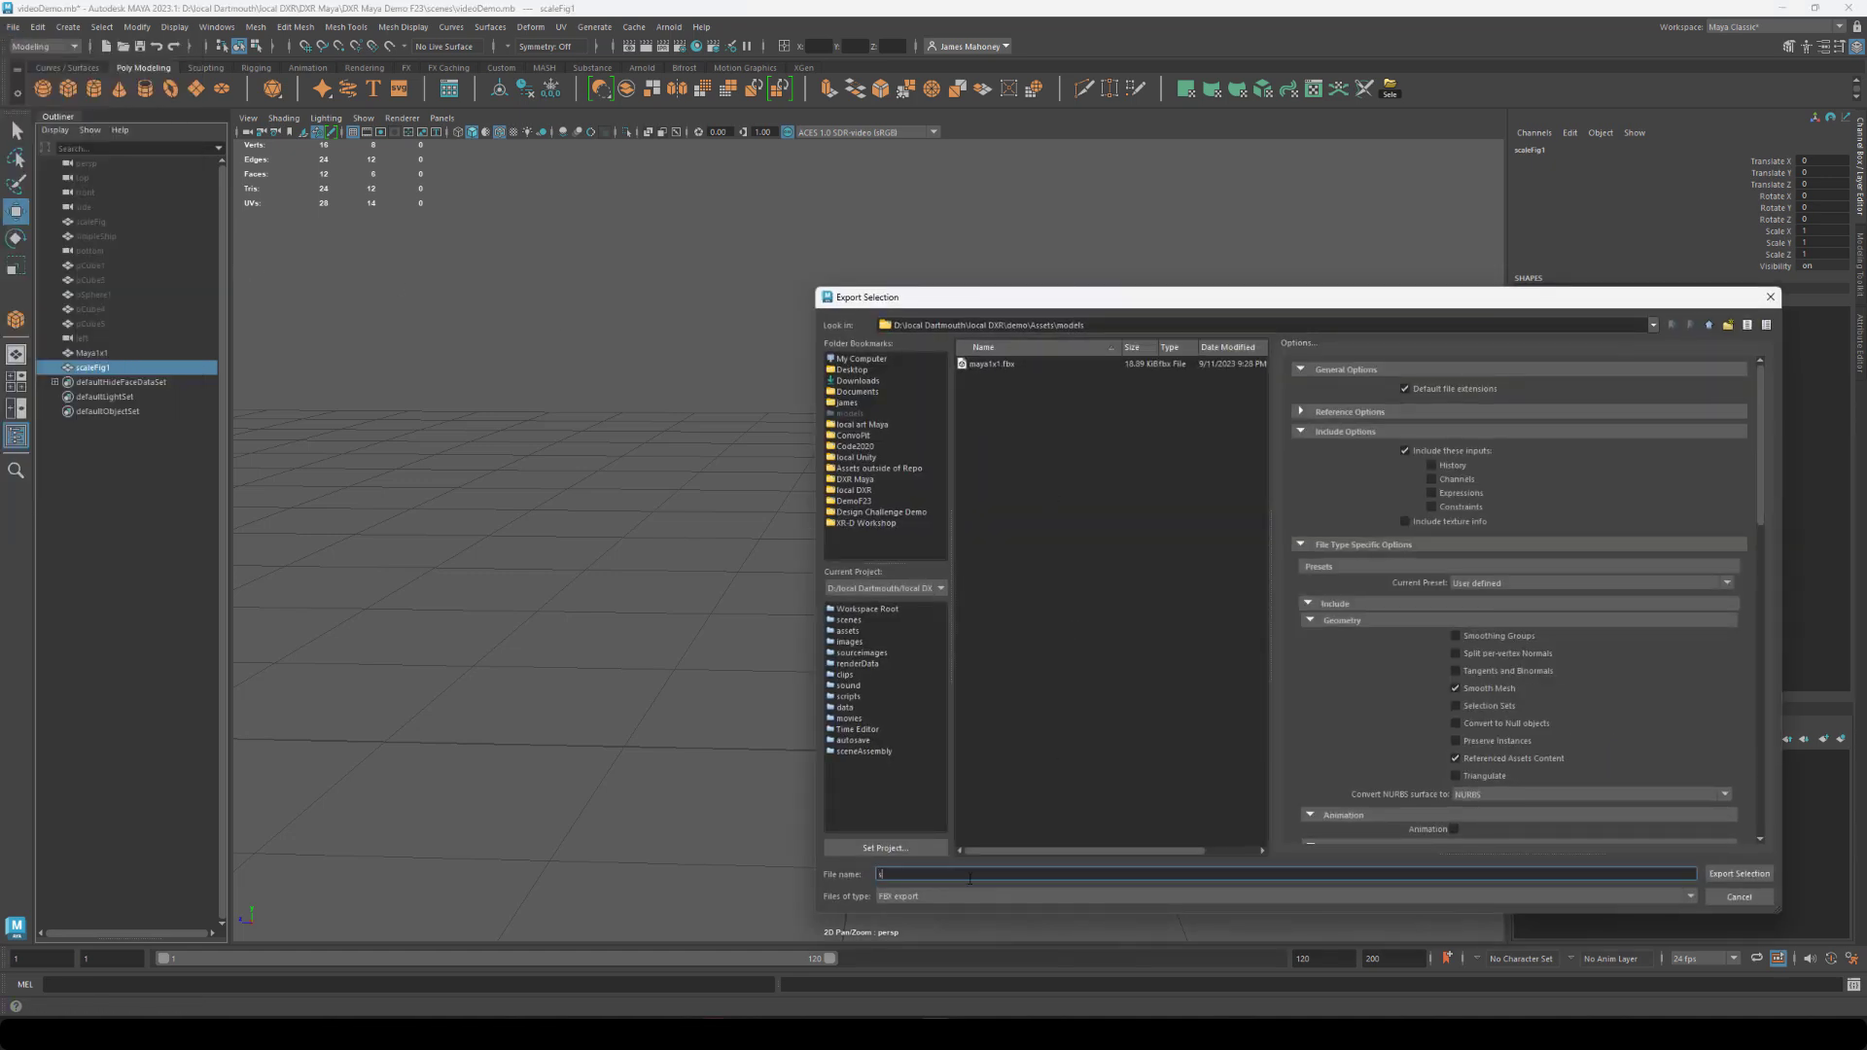
pyautogui.click(1739, 874)
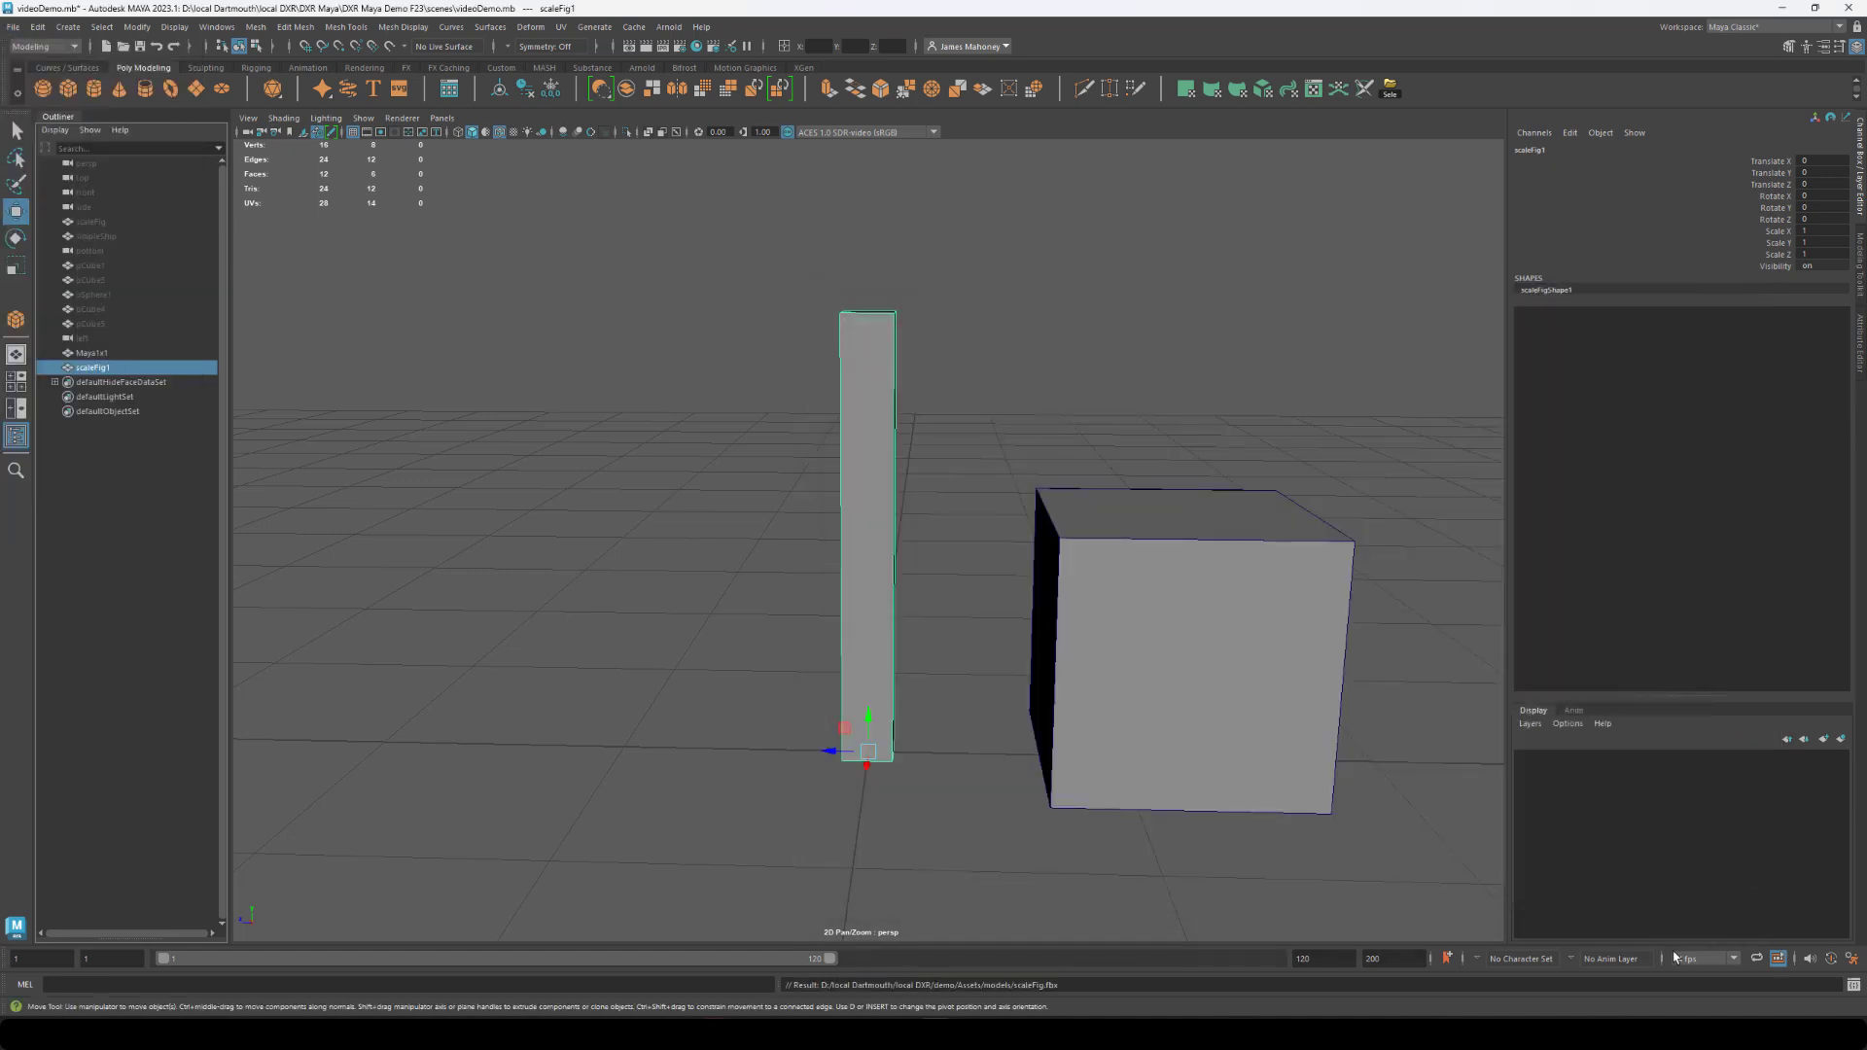
# Switch to Unity, disable Convert Units in the scaleFig model's import settings and apply the change.
pyautogui.click(1672, 958)
pyautogui.click(1147, 613)
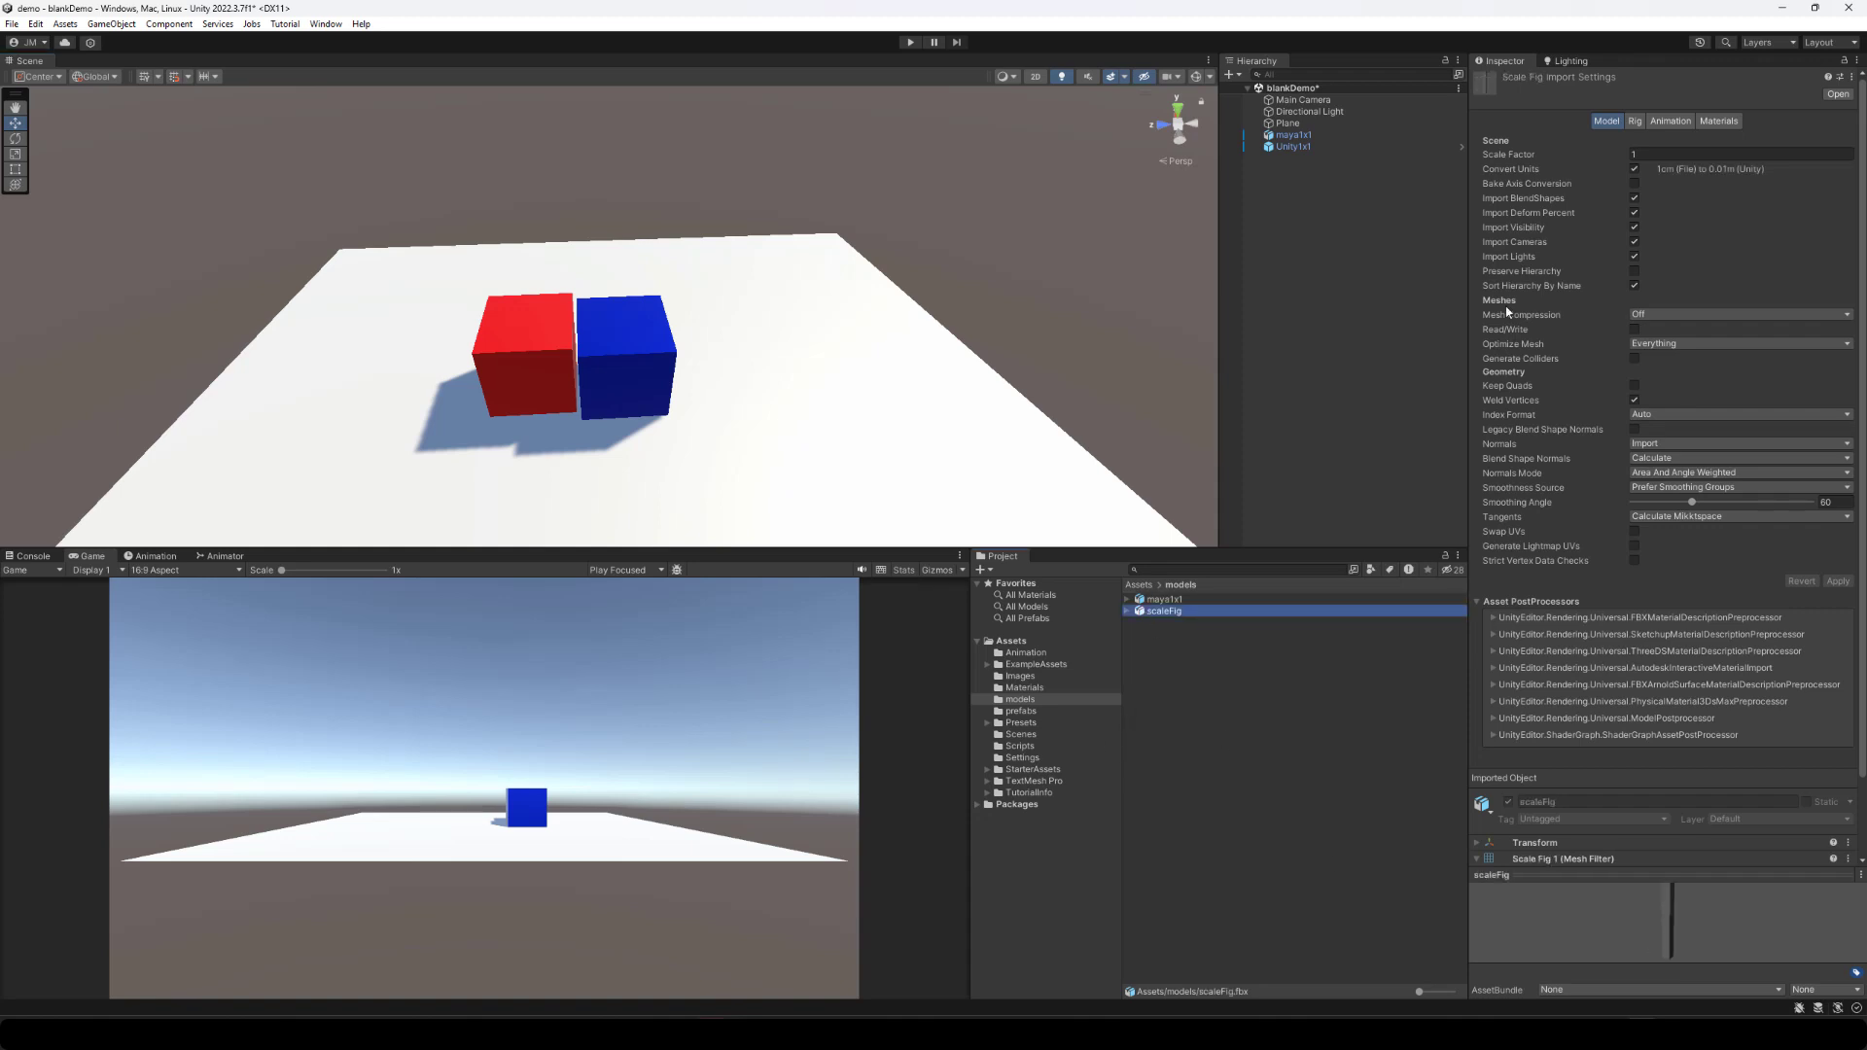
pyautogui.click(1635, 169)
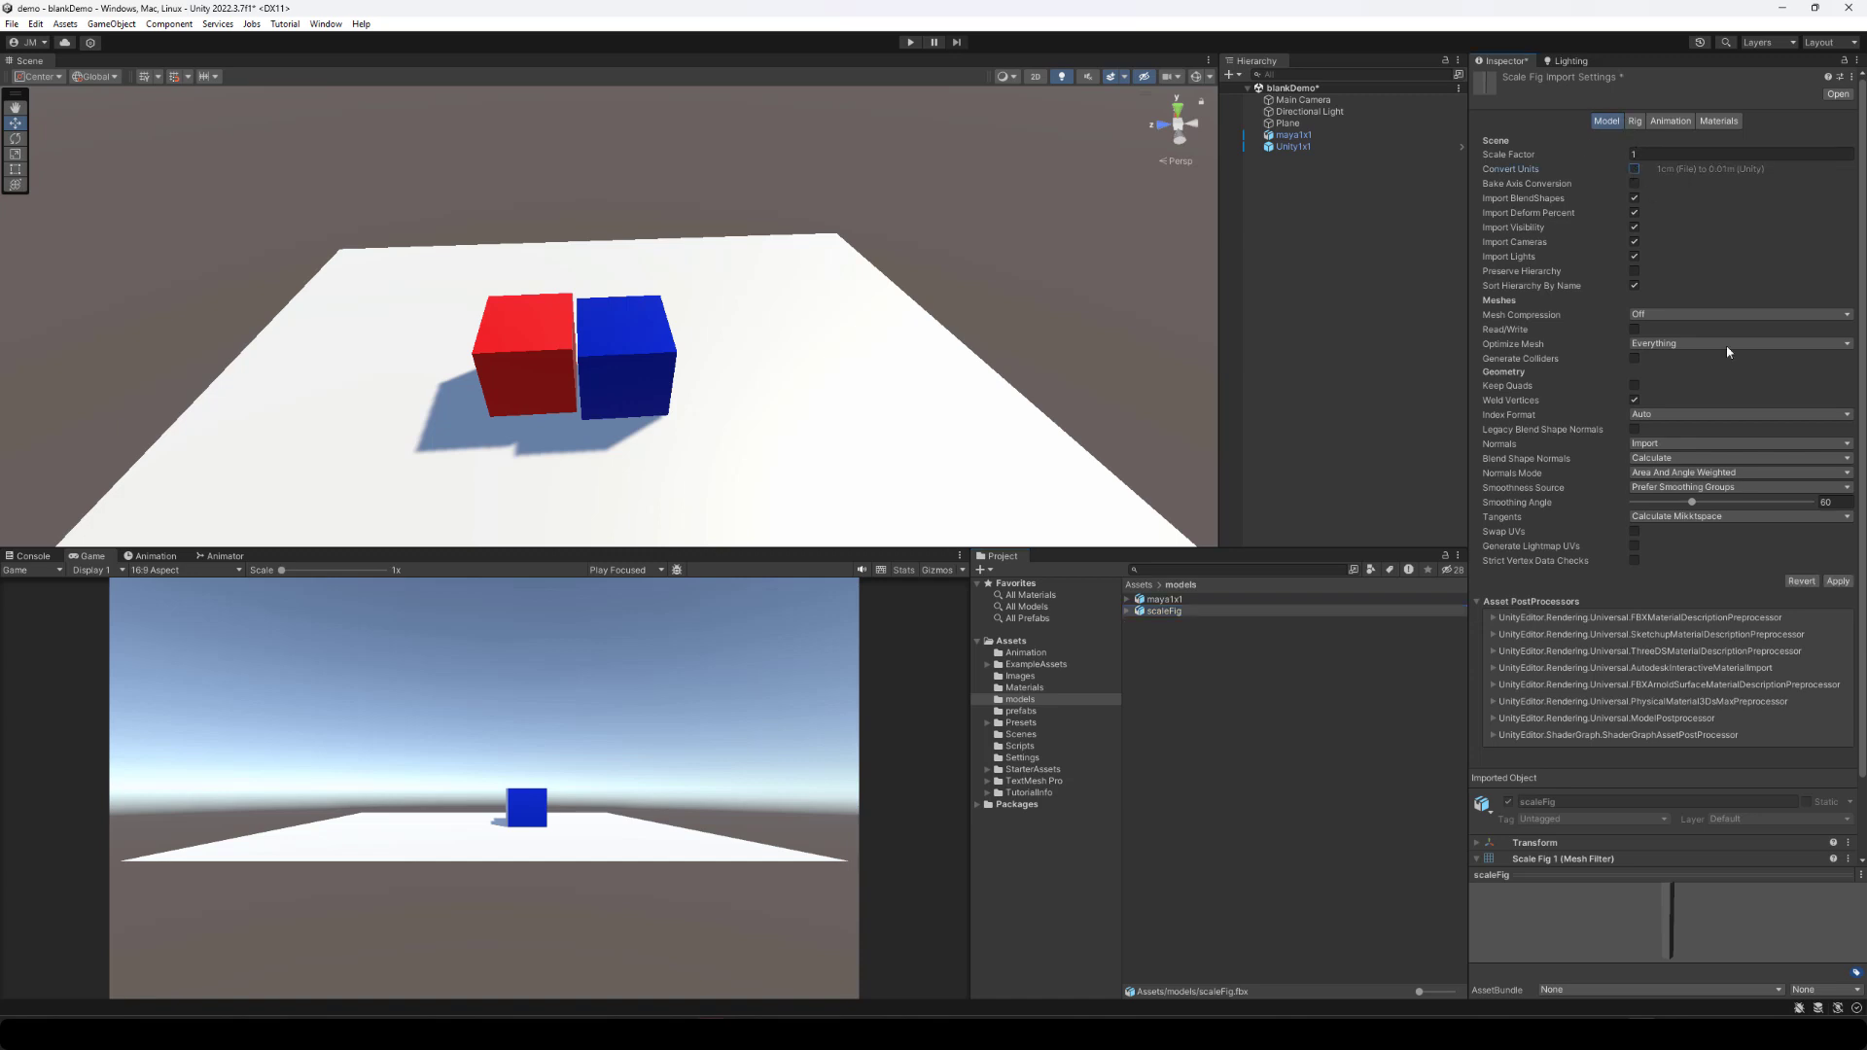
pyautogui.click(1838, 582)
# Add the scaleFig model to the scene and view it beside the two cubes.
pyautogui.moveTo(1183, 615); pyautogui.dragTo(1307, 311)
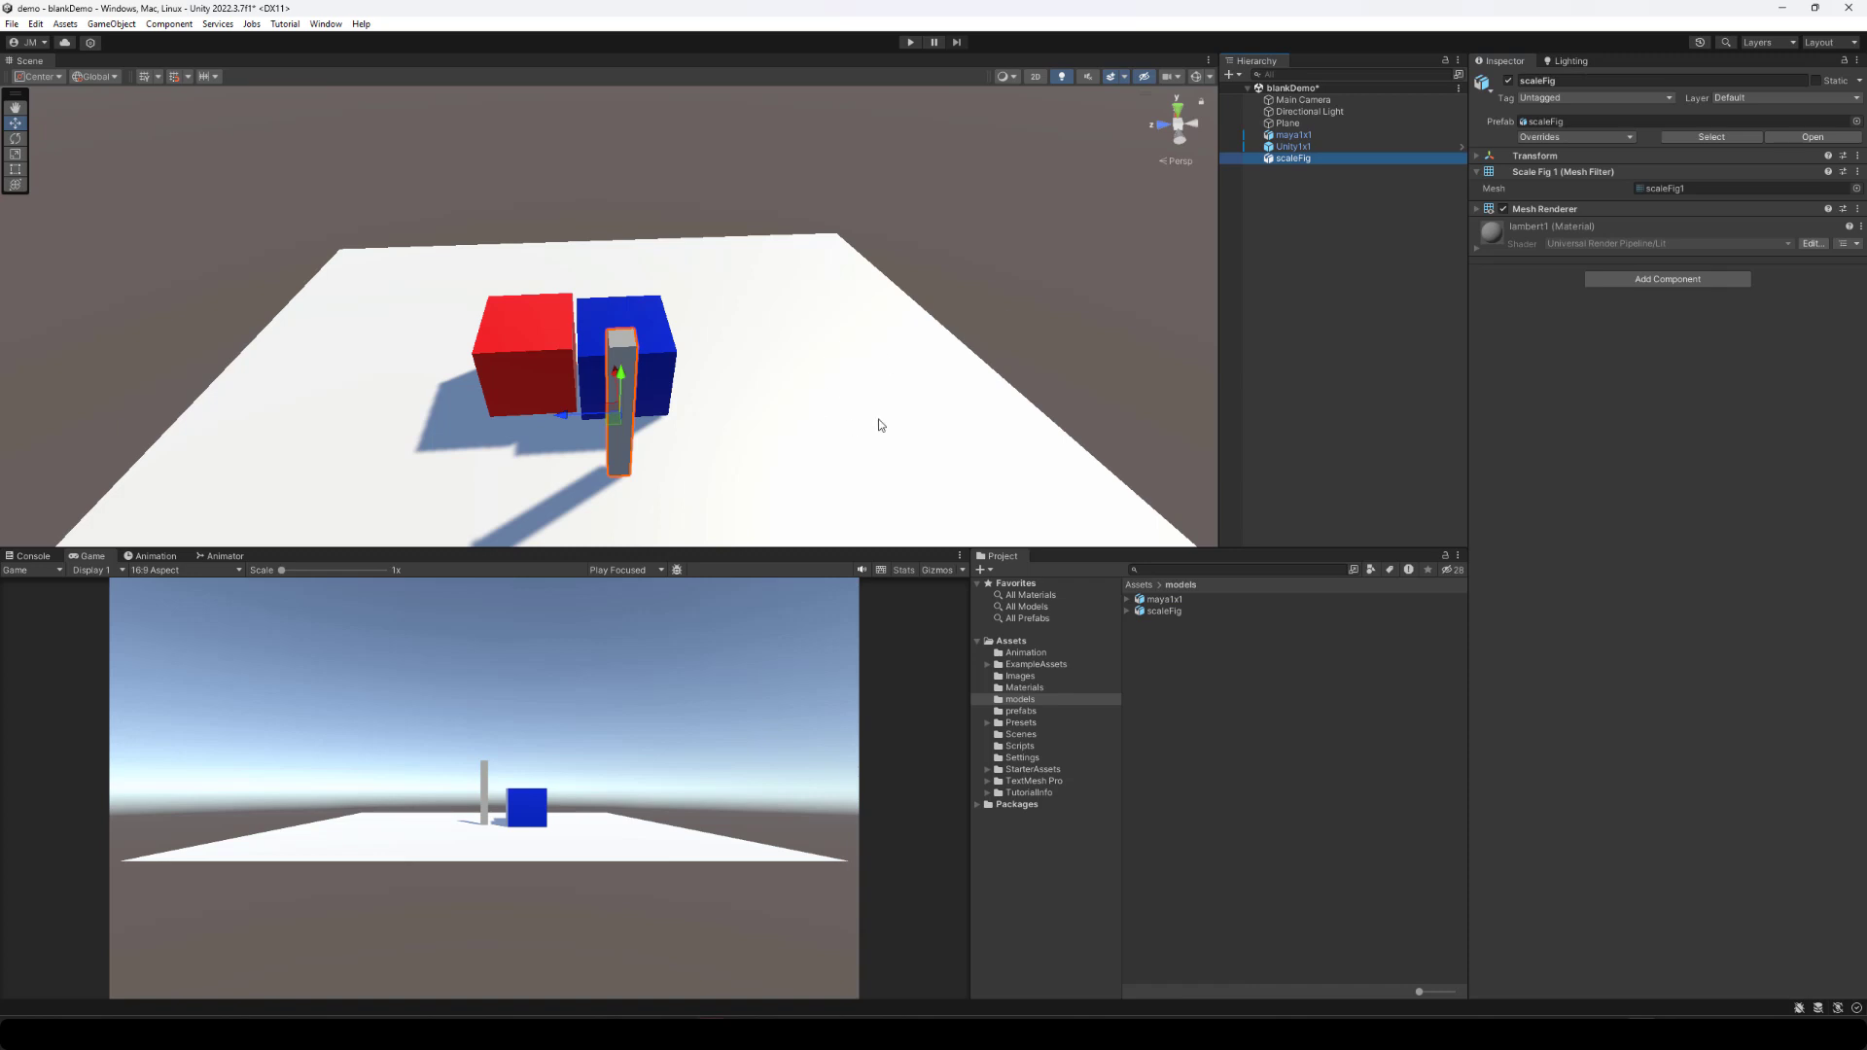
pyautogui.keyDown('alt'); pyautogui.moveTo(706, 478); pyautogui.dragTo(68, 389); pyautogui.keyUp('alt')
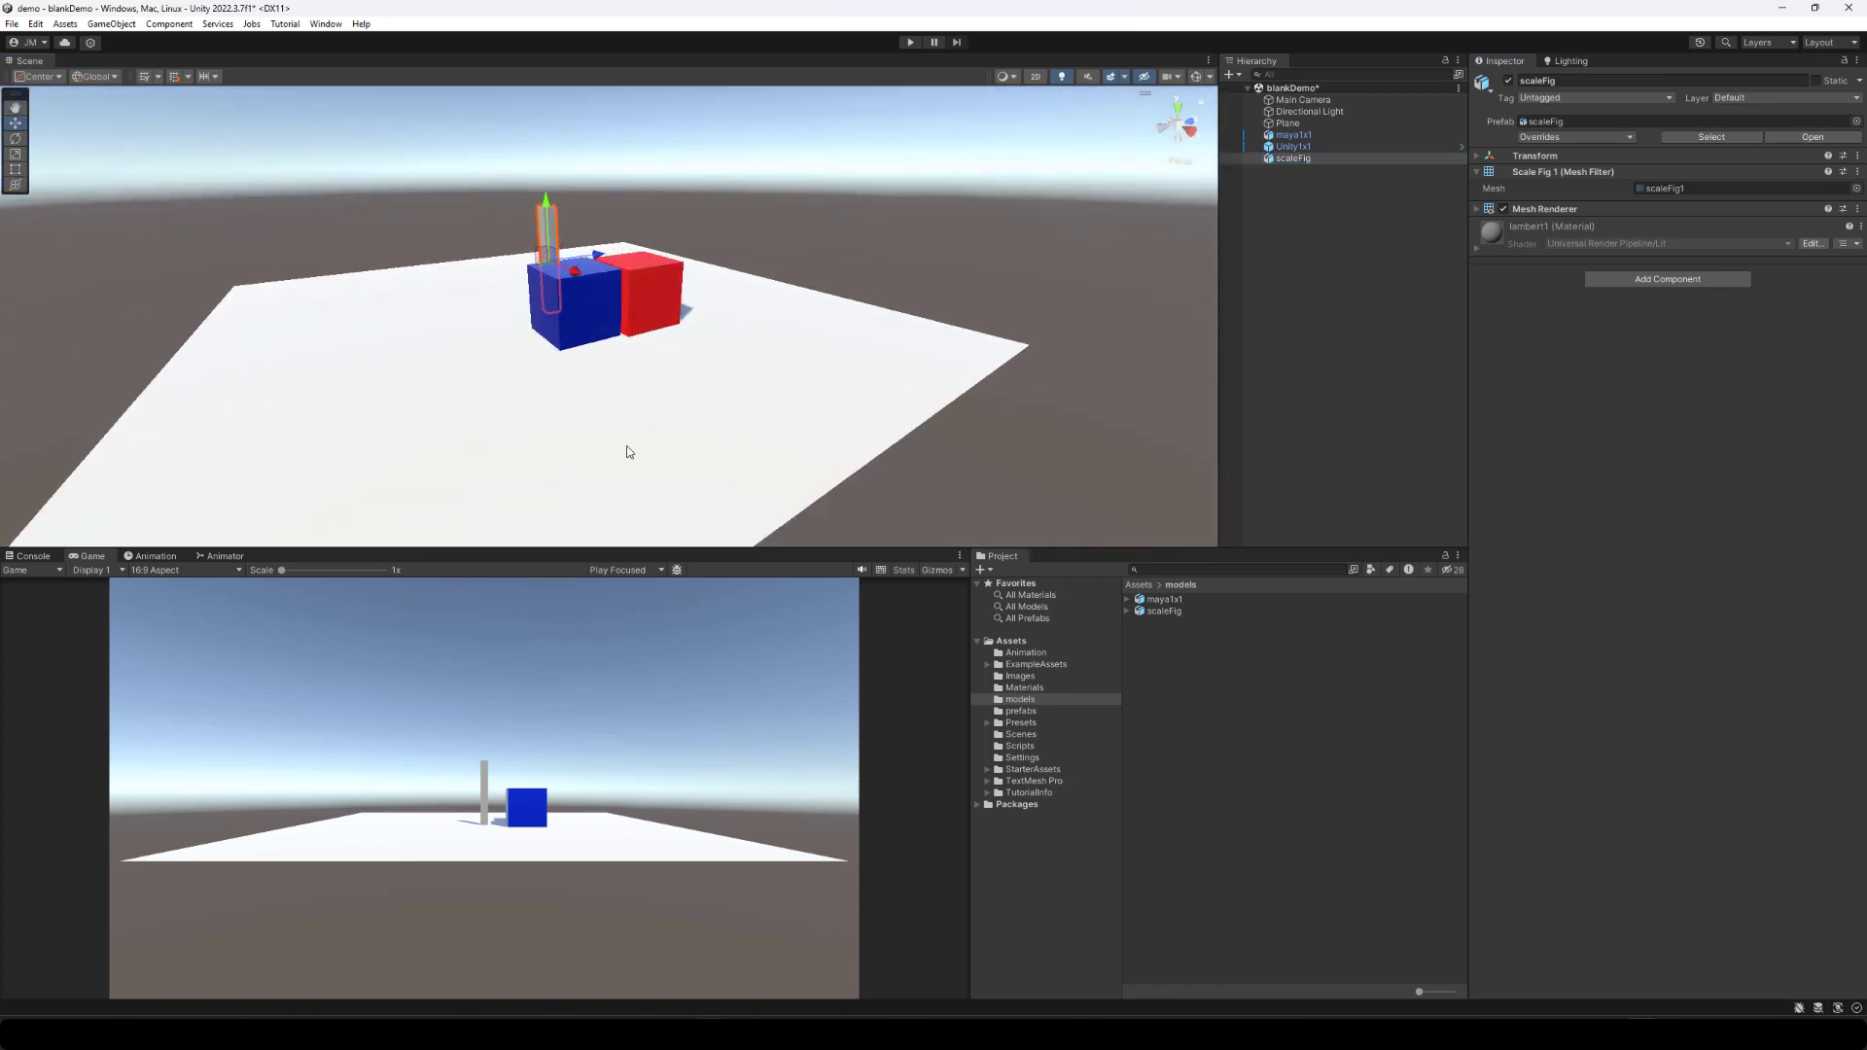
pyautogui.keyDown('alt'); pyautogui.moveTo(628, 451); pyautogui.dragTo(938, 446); pyautogui.keyUp('alt')
# Set the handle position to Pivot and move scaleFig across the plane away from the cubes.
pyautogui.click(39, 76)
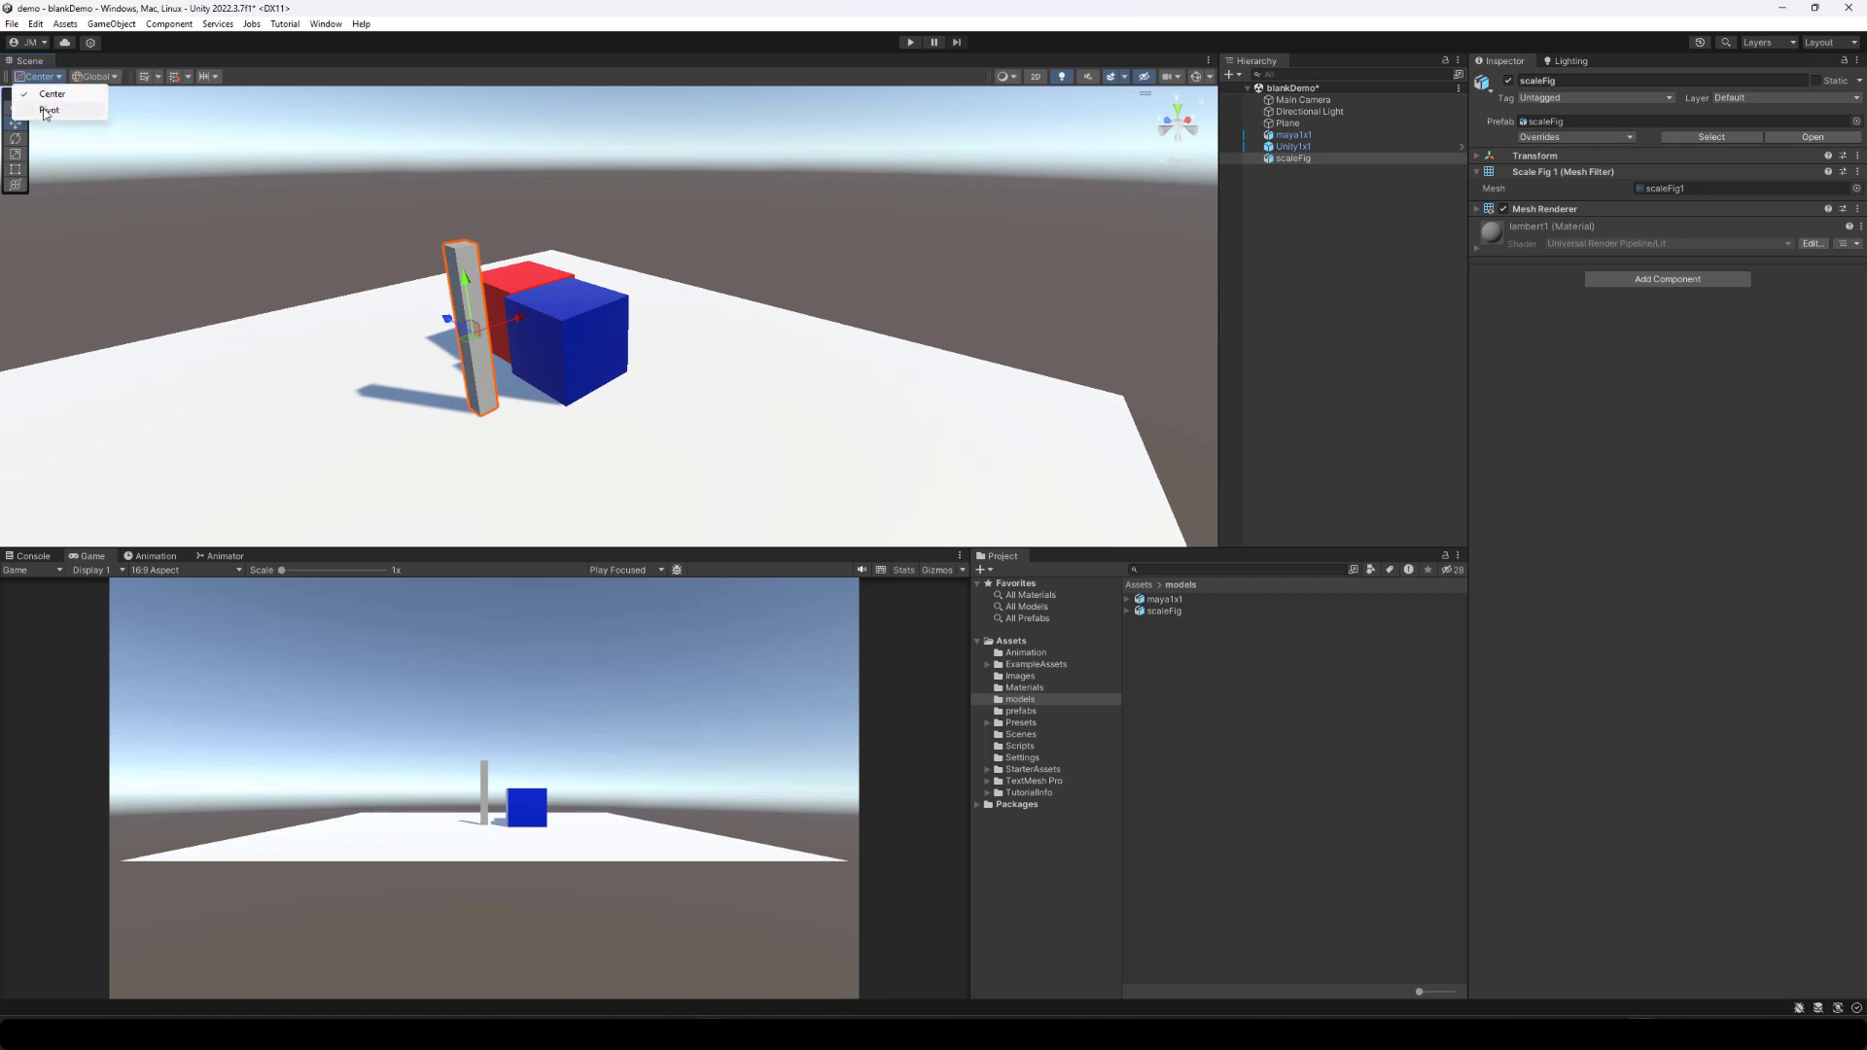
pyautogui.click(44, 109)
pyautogui.press('e')
pyautogui.moveTo(476, 373); pyautogui.dragTo(762, 346)
pyautogui.press('w')
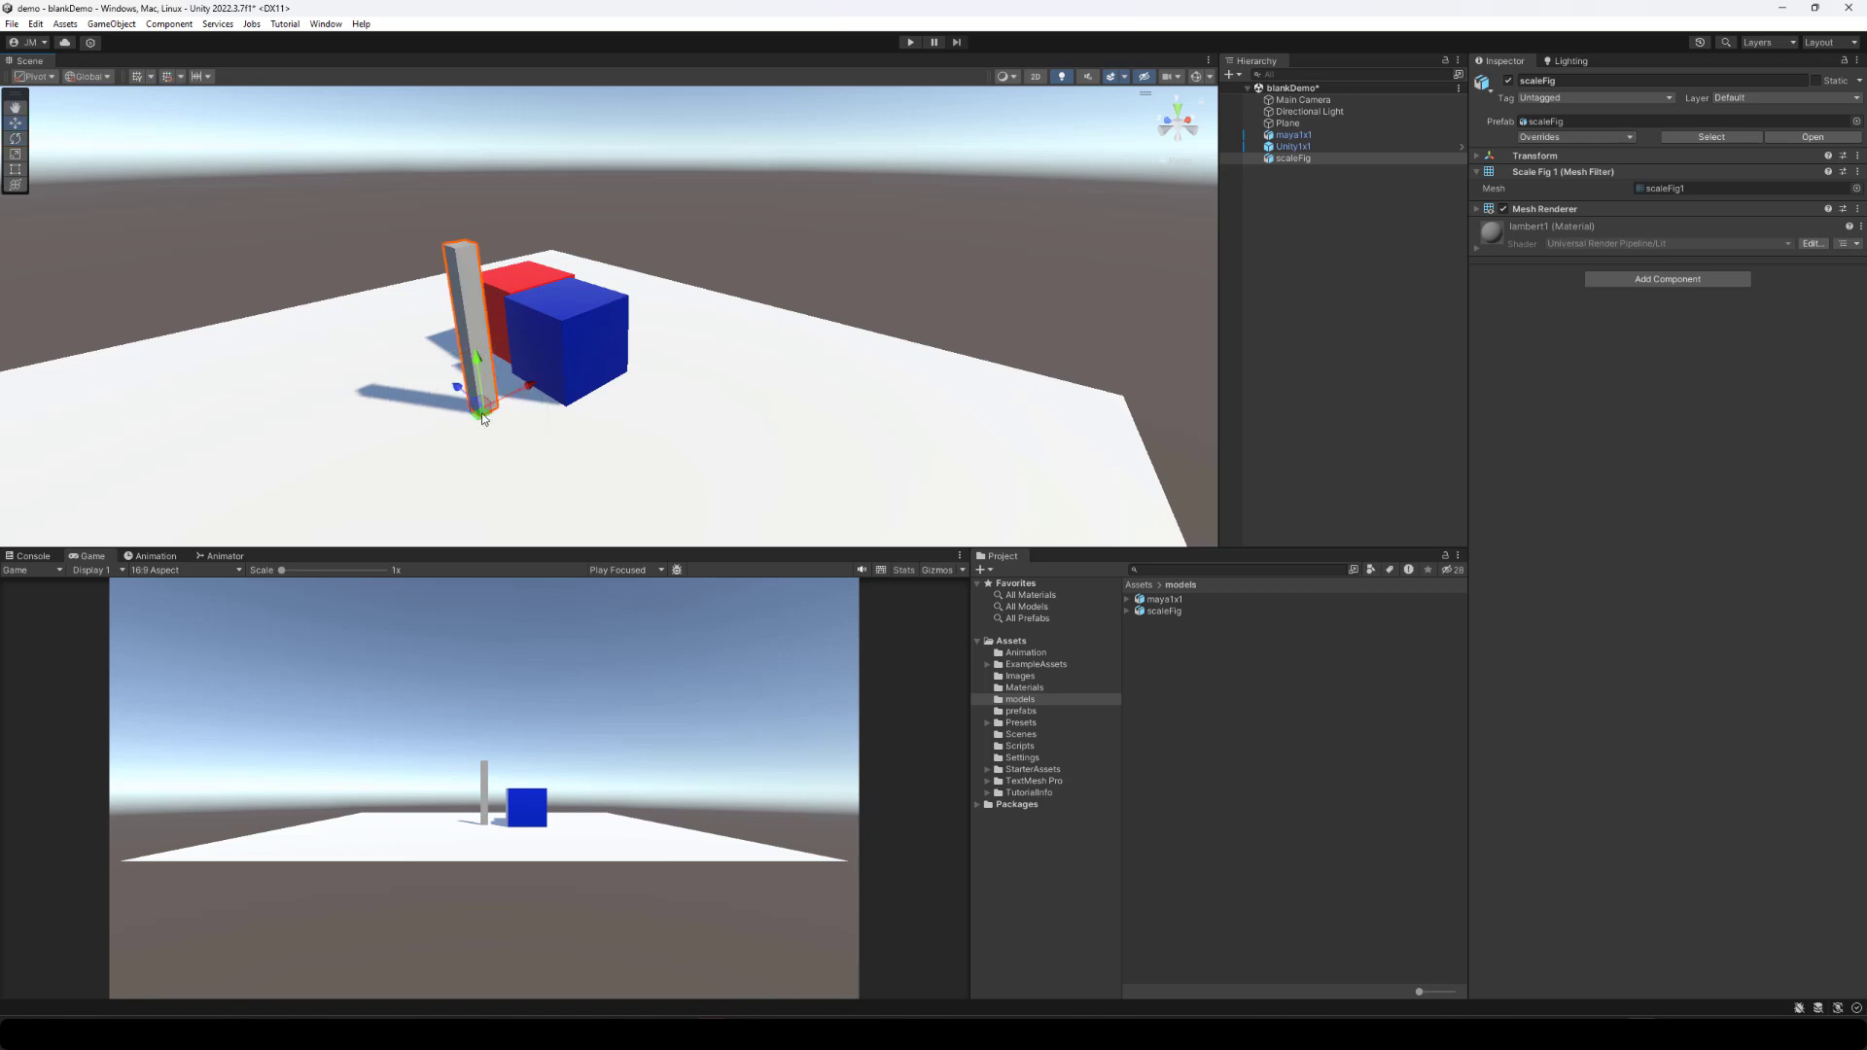
pyautogui.moveTo(482, 407); pyautogui.dragTo(408, 476)
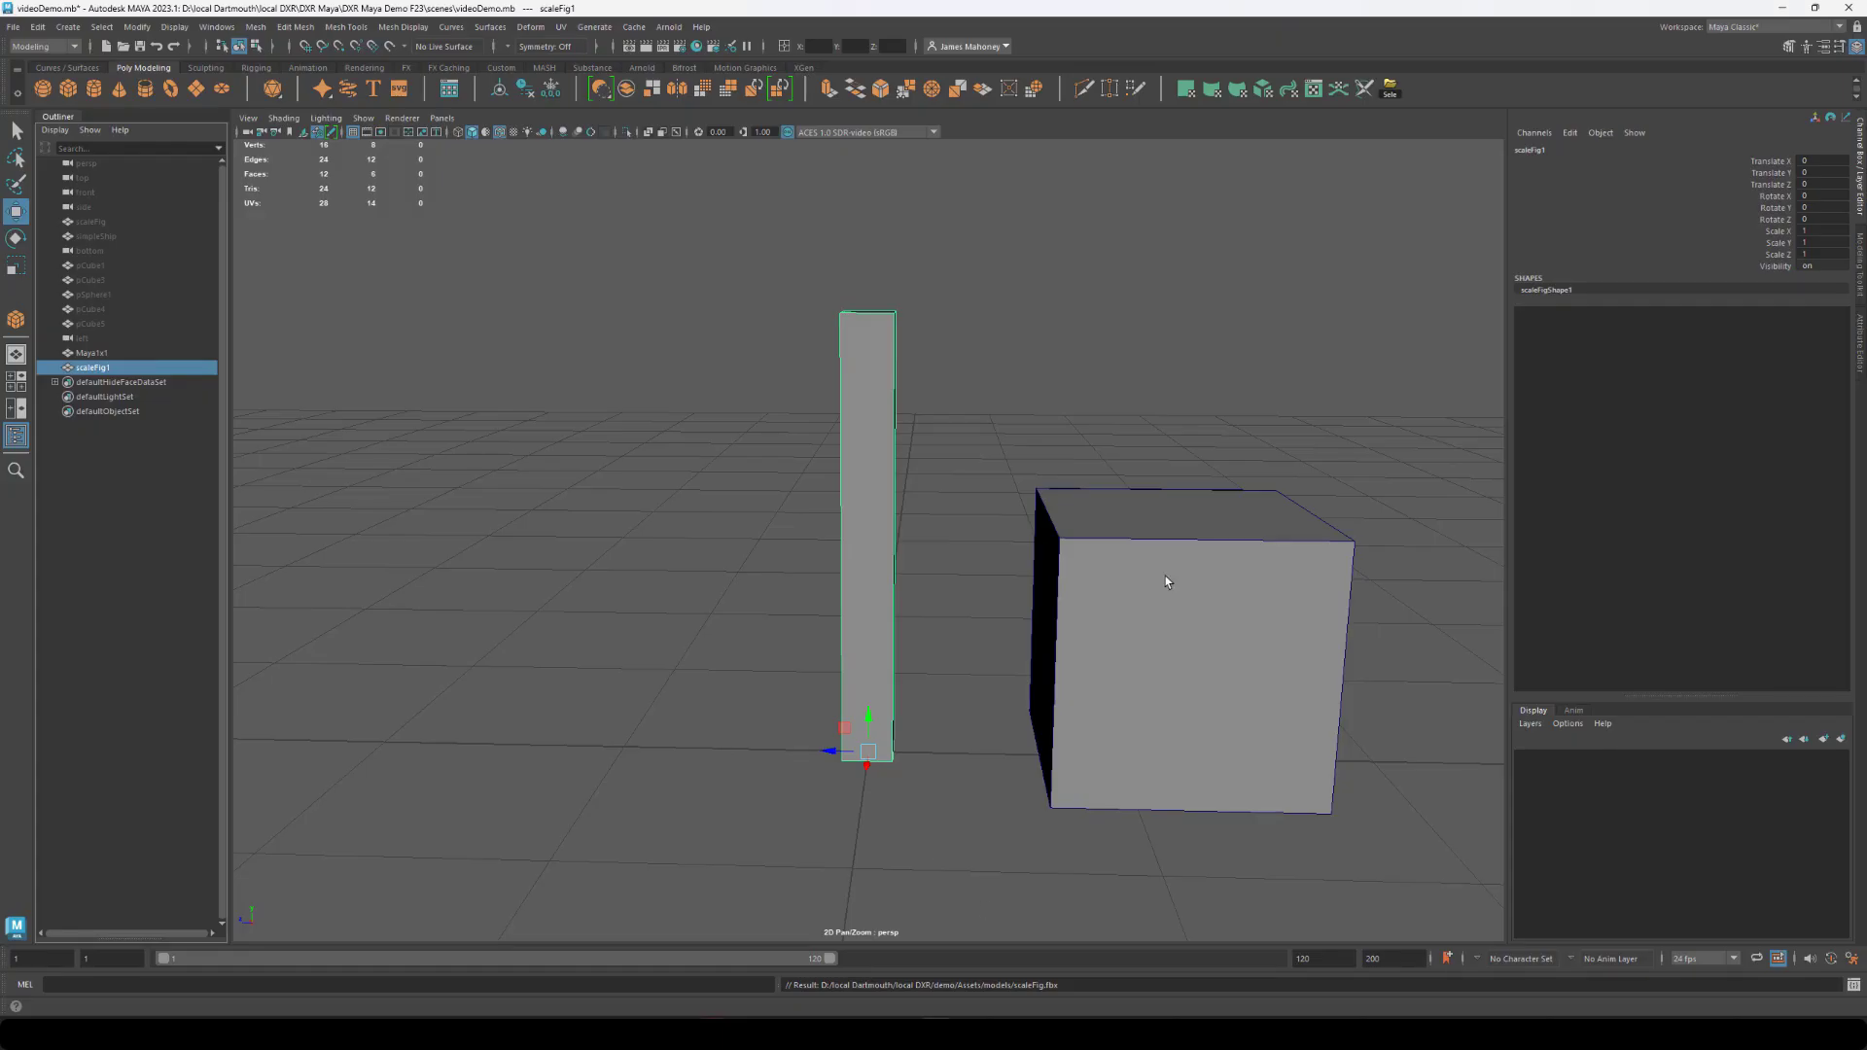
# Preview the Maya1x1 cube as a smoothed mesh in Maya, including with its original cage displayed.
pyautogui.click(1165, 575)
pyautogui.press('3')
pyautogui.keyDown('alt'); pyautogui.moveTo(1173, 681); pyautogui.dragTo(1058, 683); pyautogui.keyUp('alt')
pyautogui.press('2')
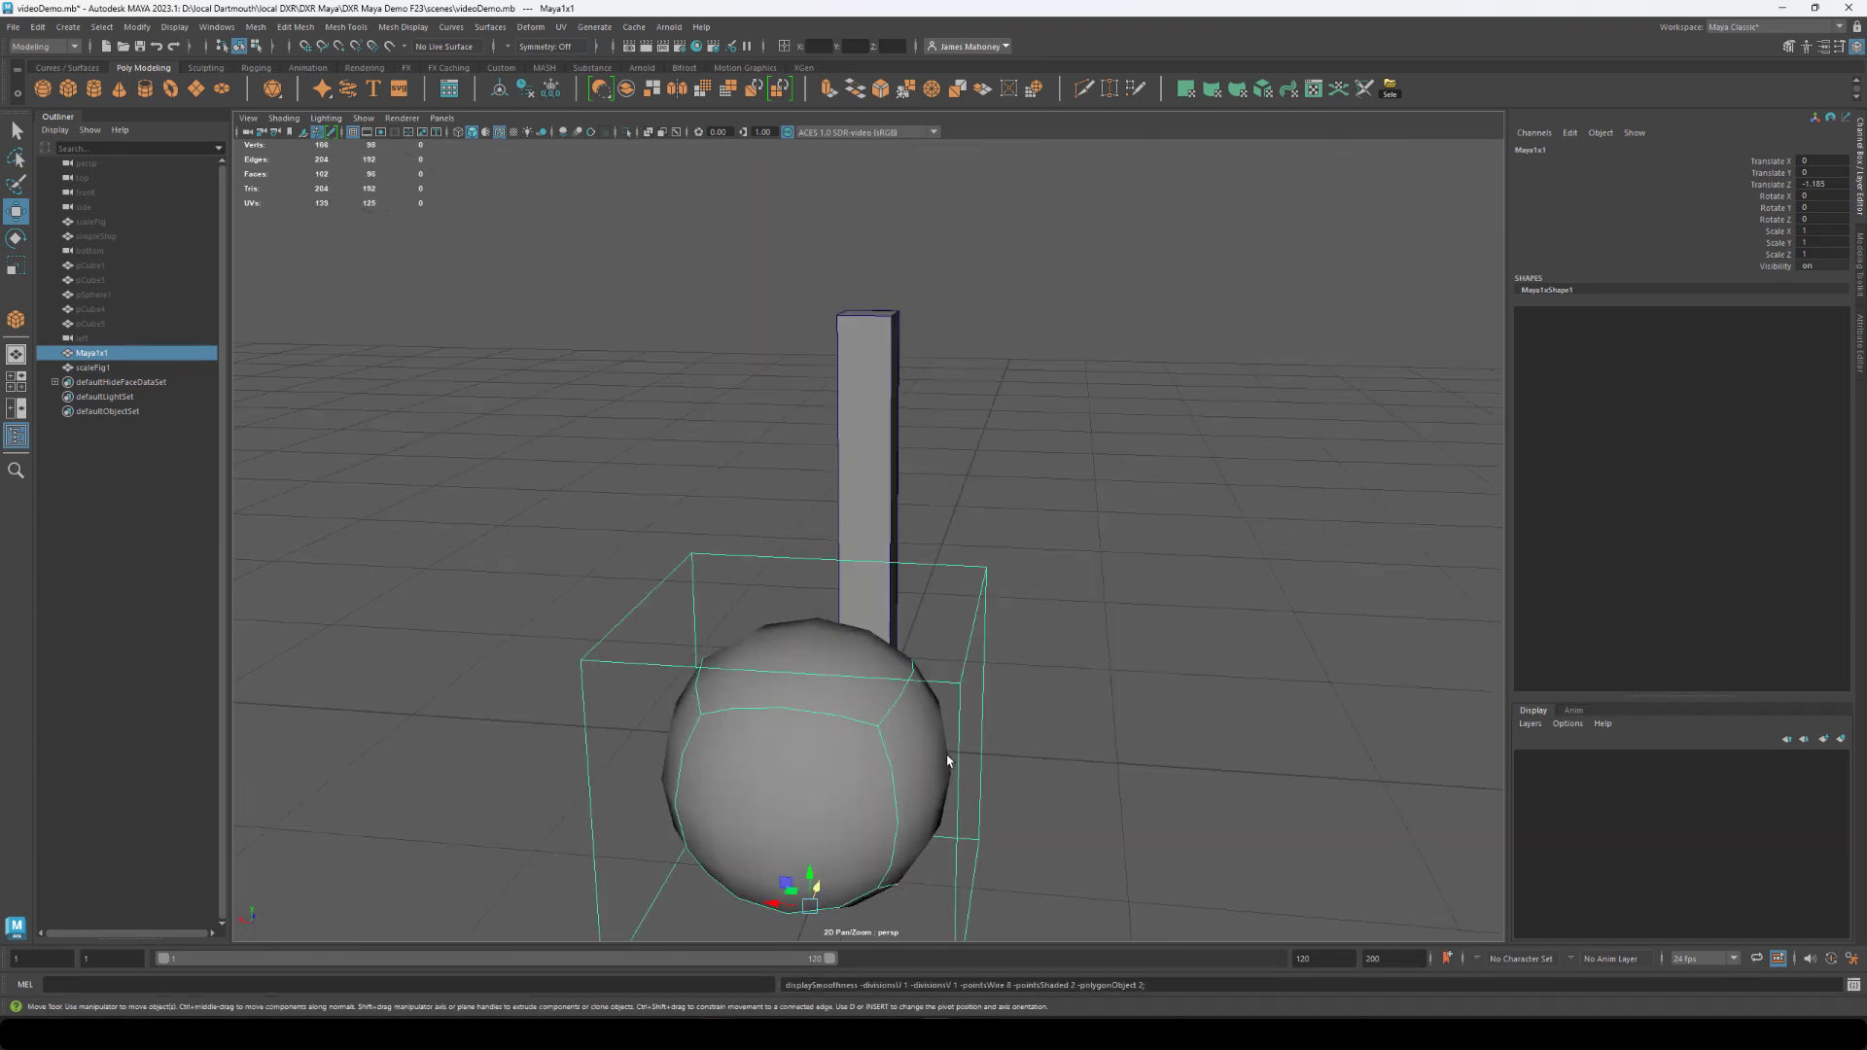
pyautogui.keyDown('alt'); pyautogui.moveTo(949, 760); pyautogui.dragTo(1153, 742); pyautogui.keyUp('alt')
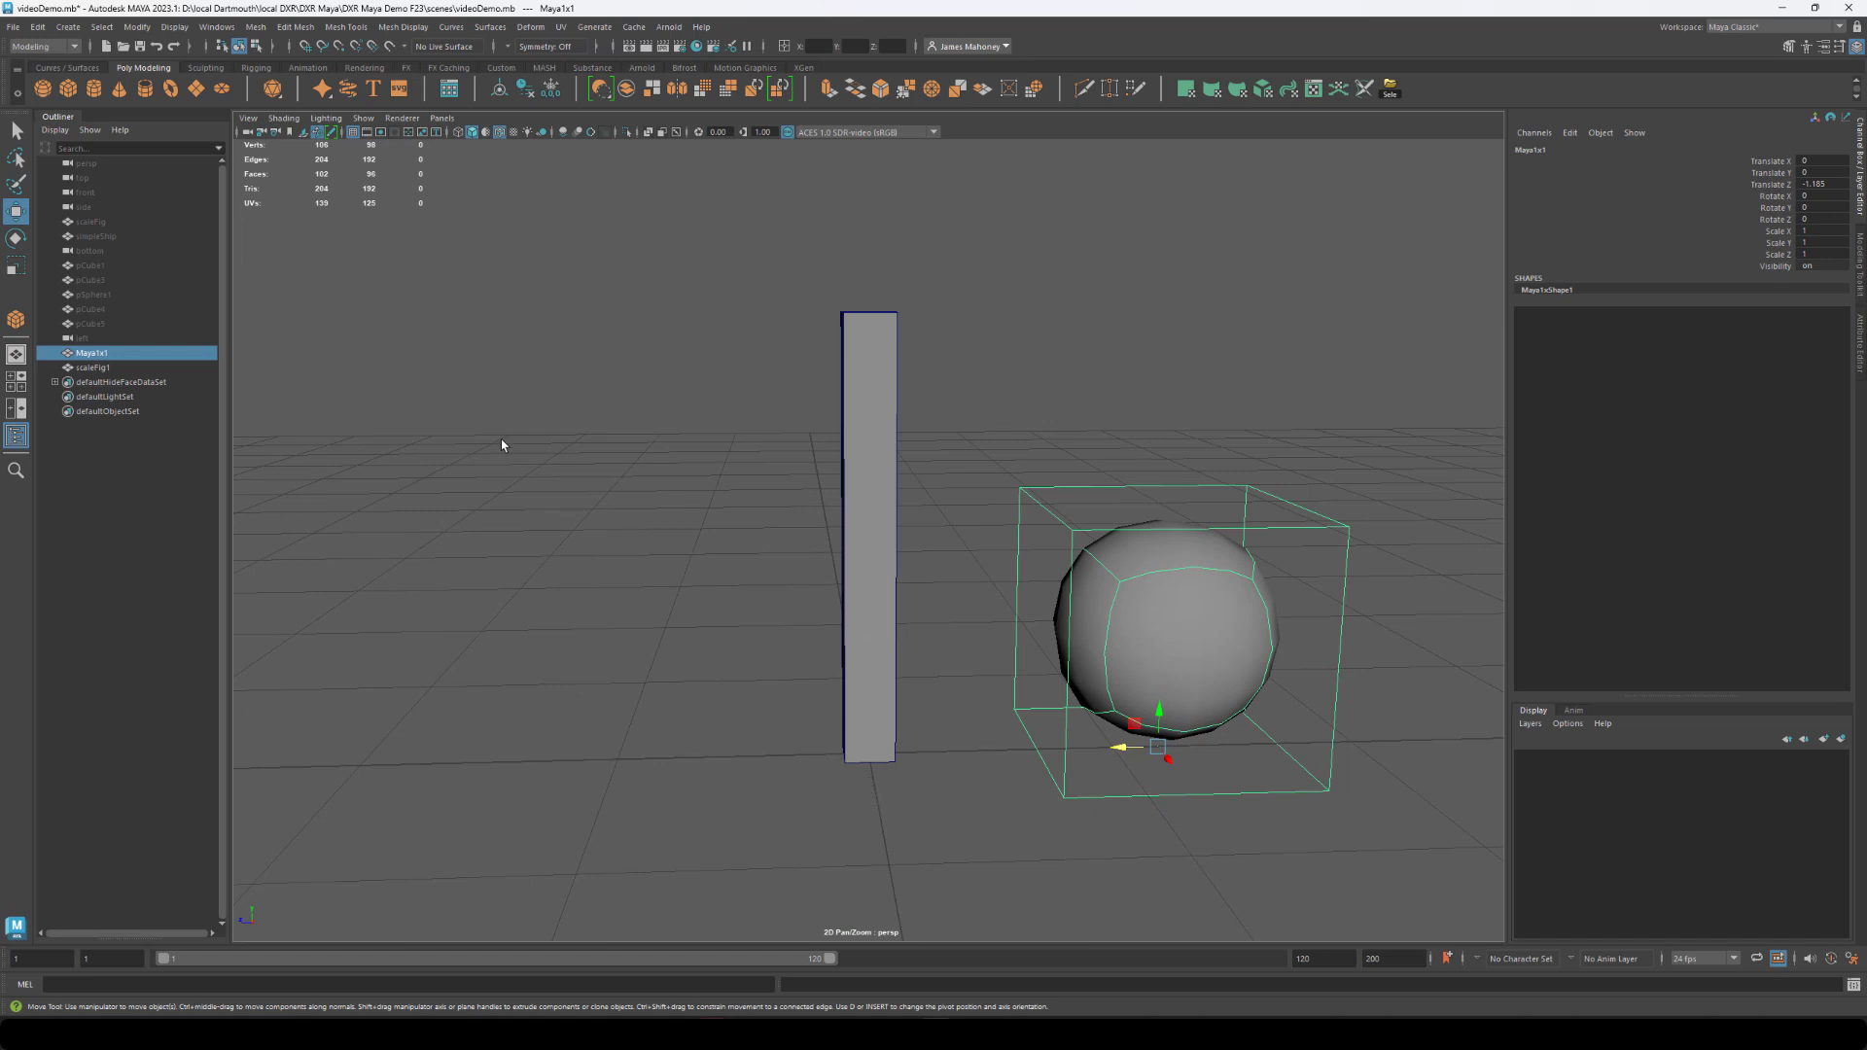
pyautogui.press('4')
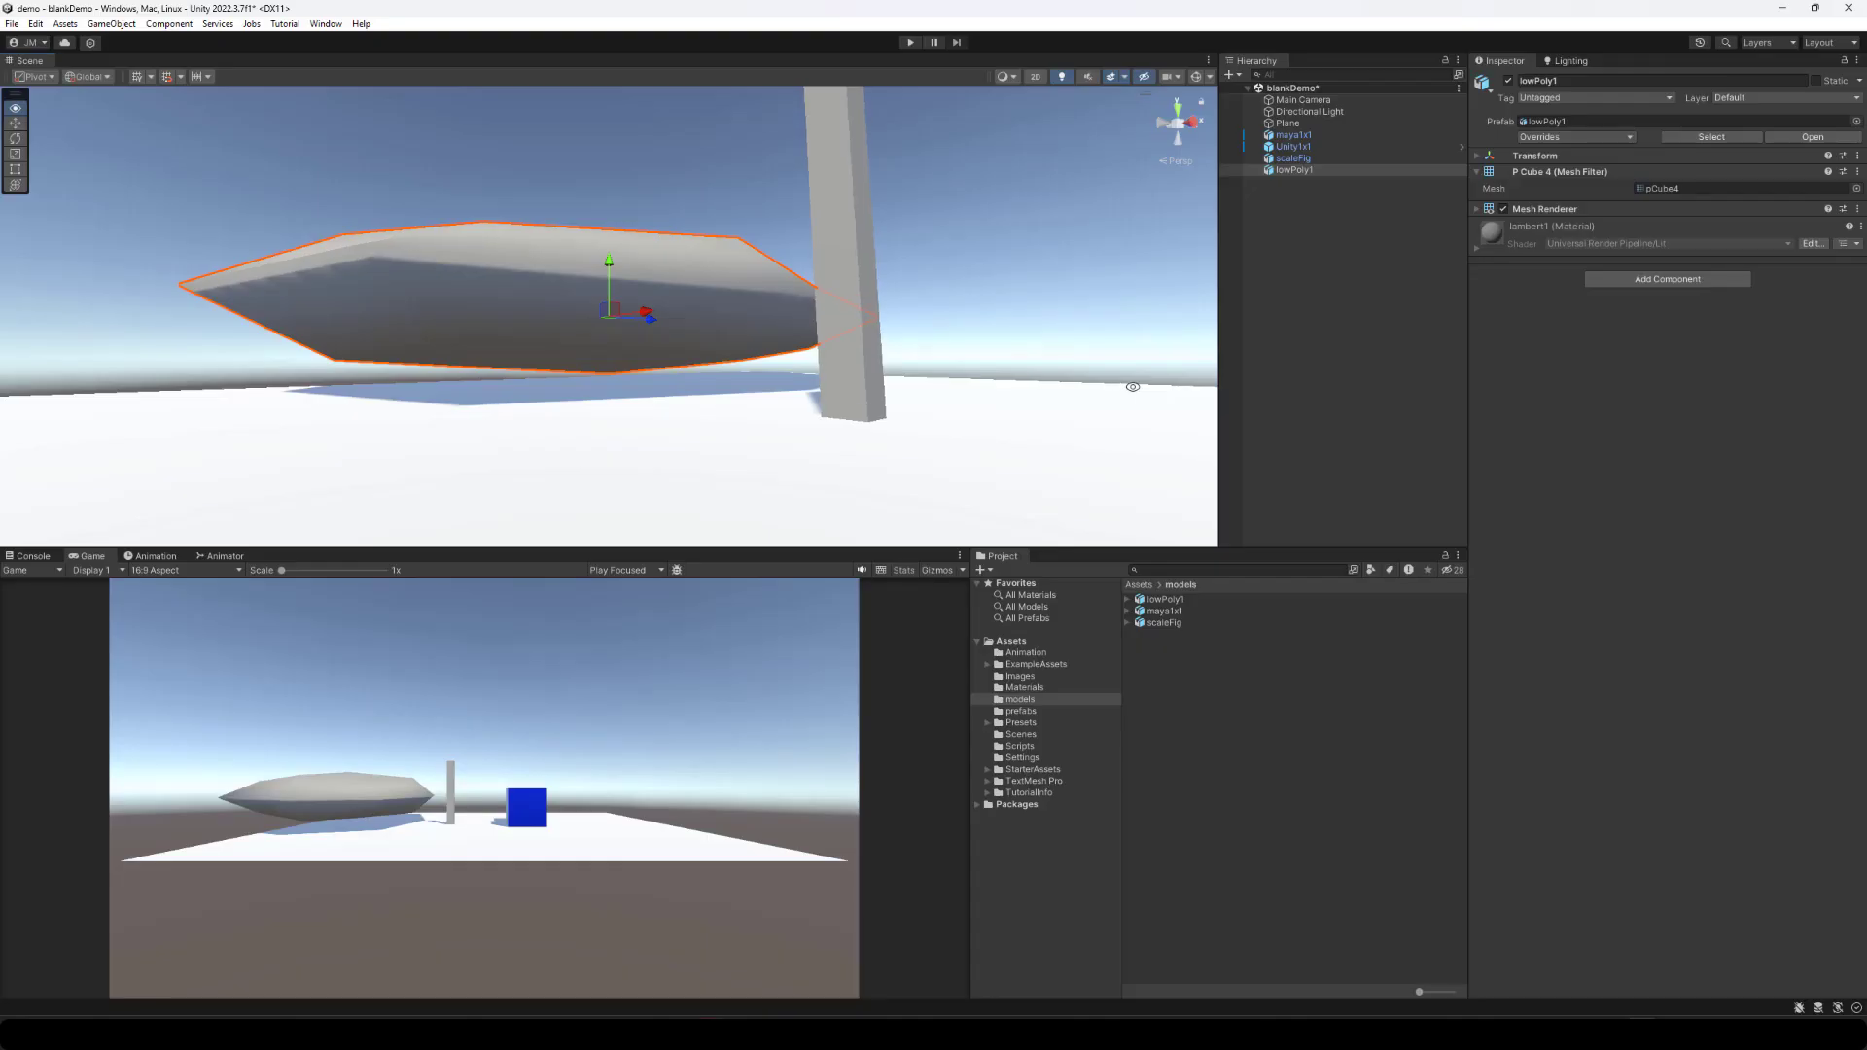
# Add the lowPoly1 model to the Unity scene and inspect its shape beside the scaleFig pillar.
pyautogui.scroll(2, 601, 324)
pyautogui.scroll(2, 600, 324)
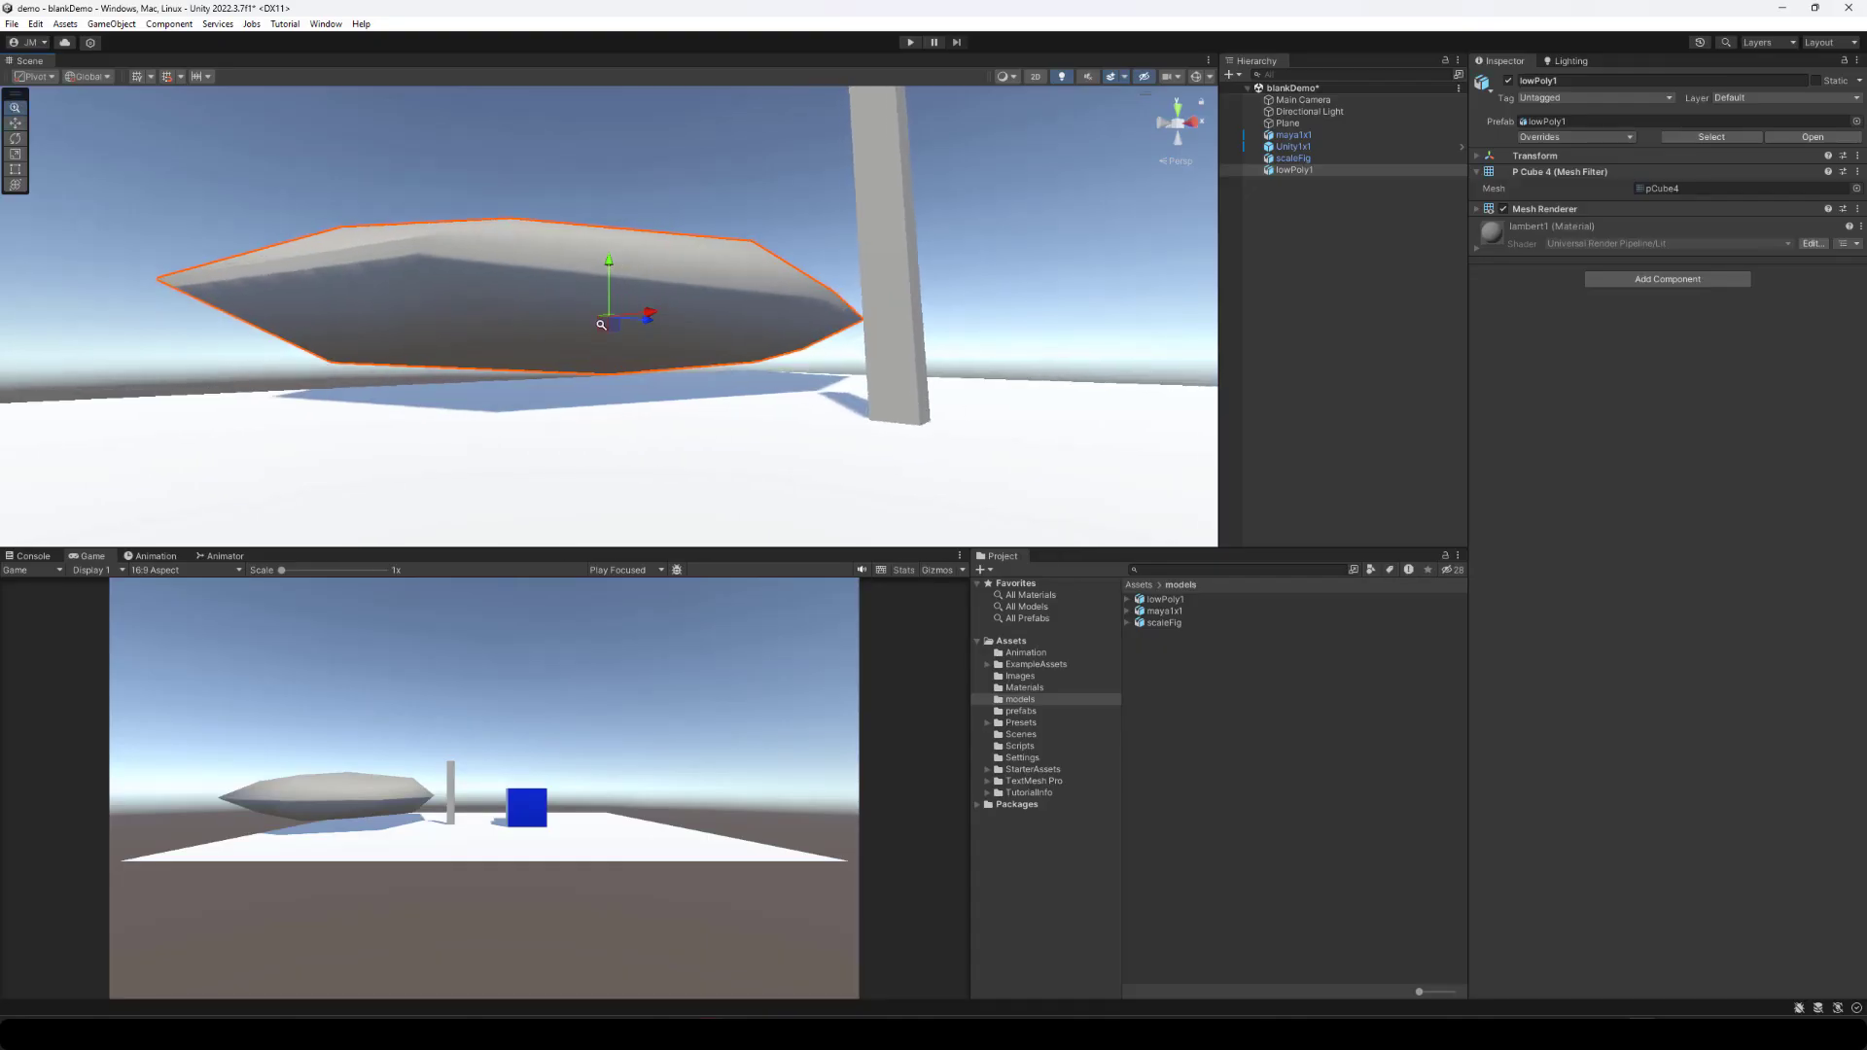
pyautogui.keyDown('alt'); pyautogui.moveTo(601, 324); pyautogui.dragTo(700, 346); pyautogui.keyUp('alt')
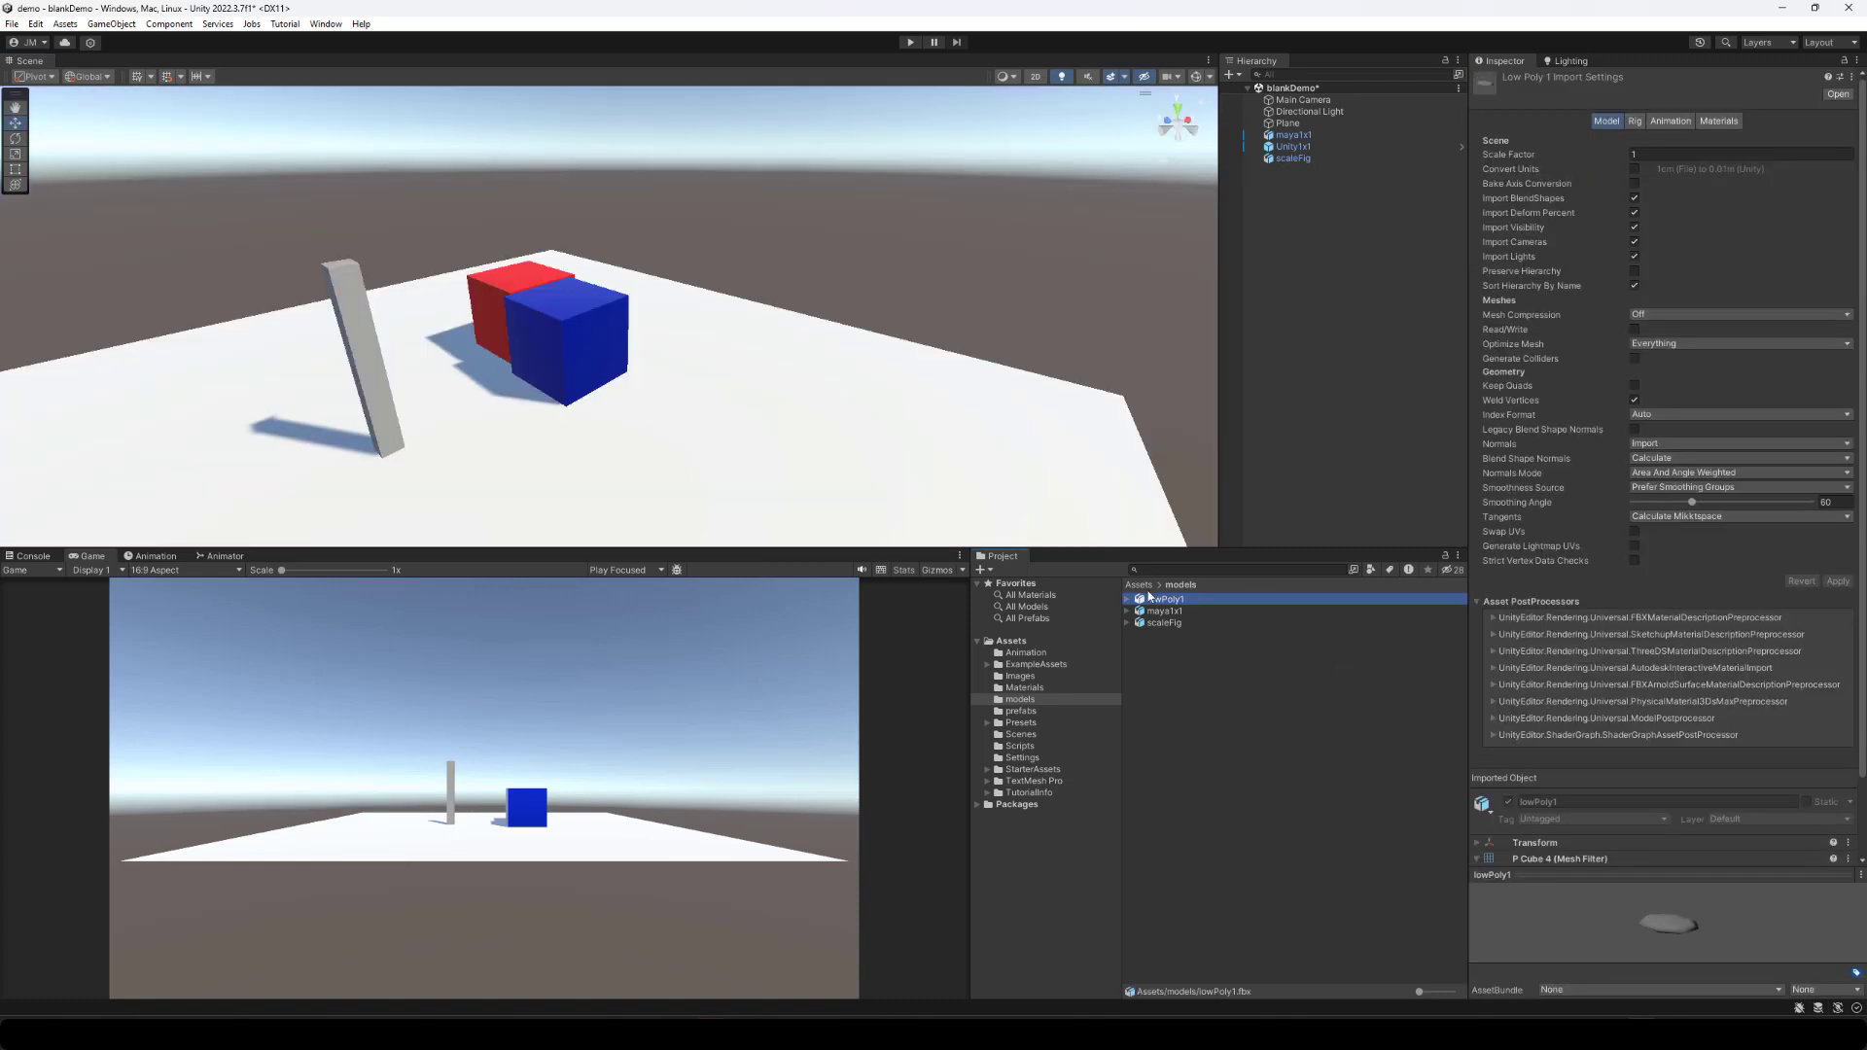
pyautogui.moveTo(1140, 599); pyautogui.dragTo(1270, 445)
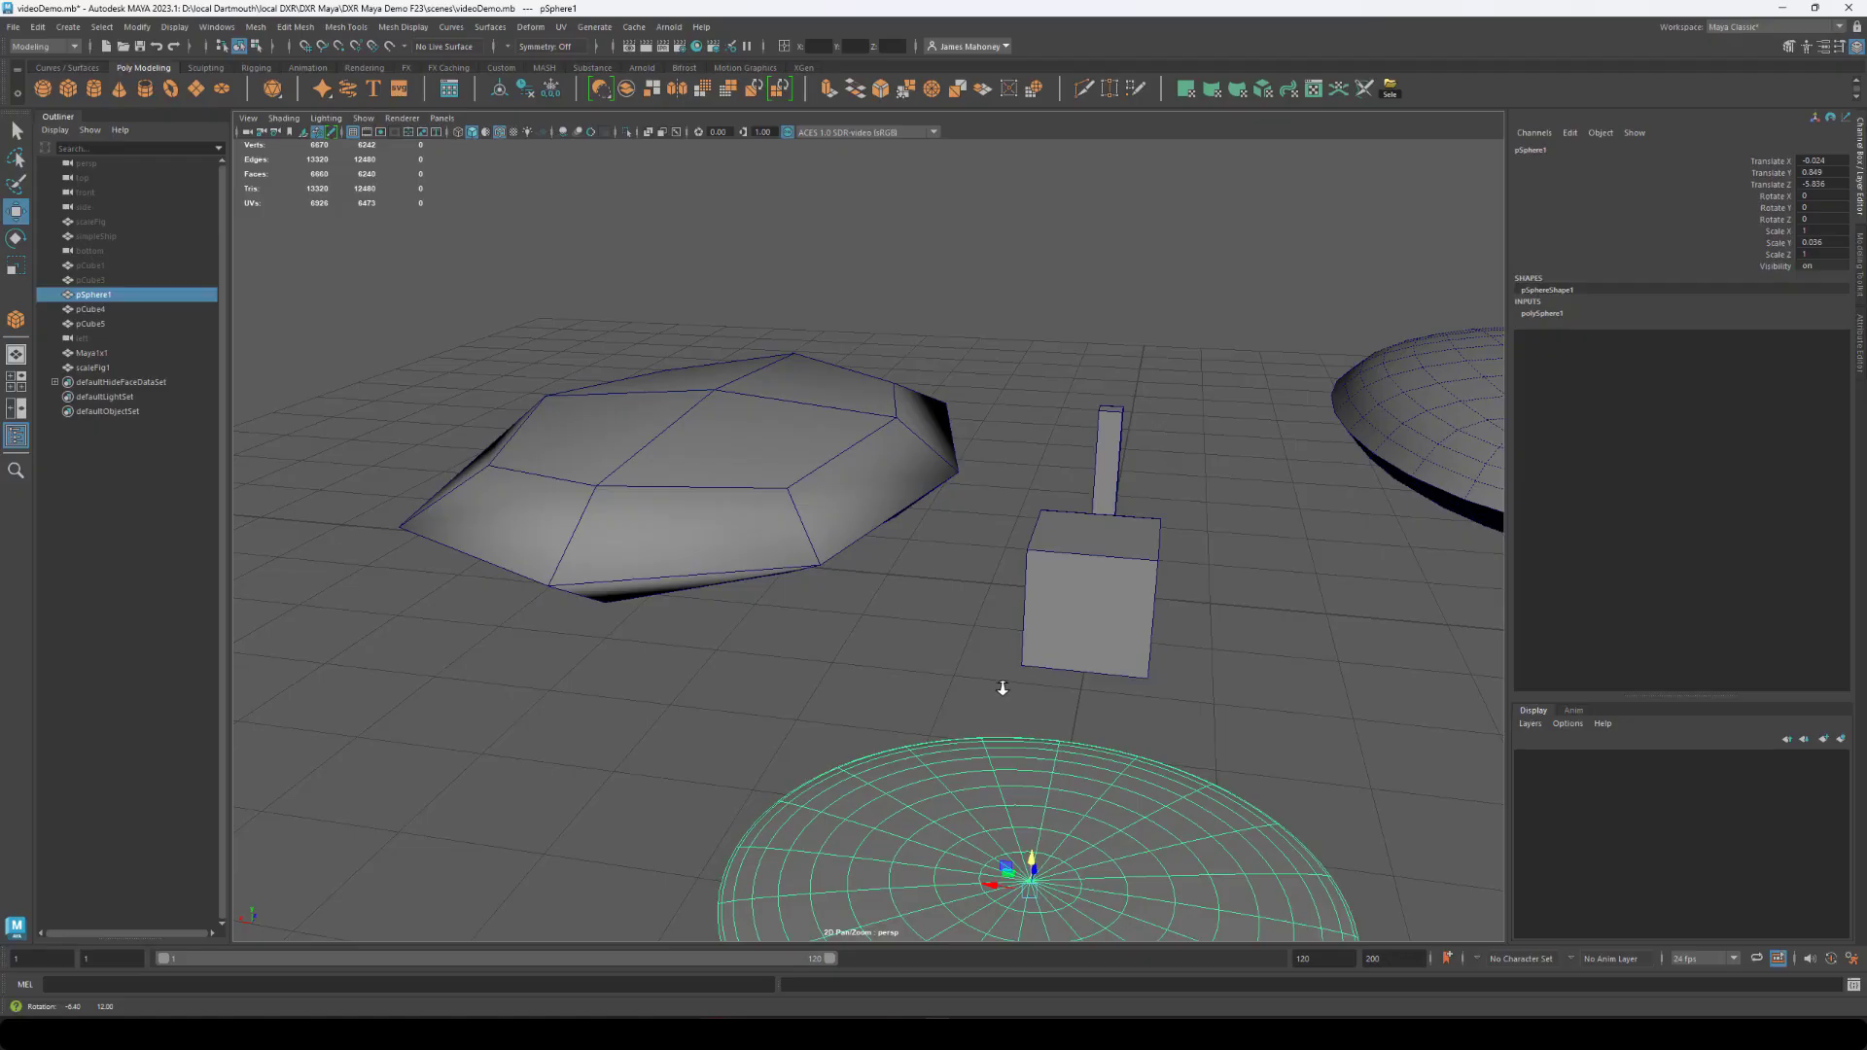
# Compare the flattened meshes around the scale cube in Maya, inspecting the low-poly pCube4 from several angles.
pyautogui.keyDown('alt'); pyautogui.moveTo(1005, 679); pyautogui.dragTo(1079, 691); pyautogui.keyUp('alt')
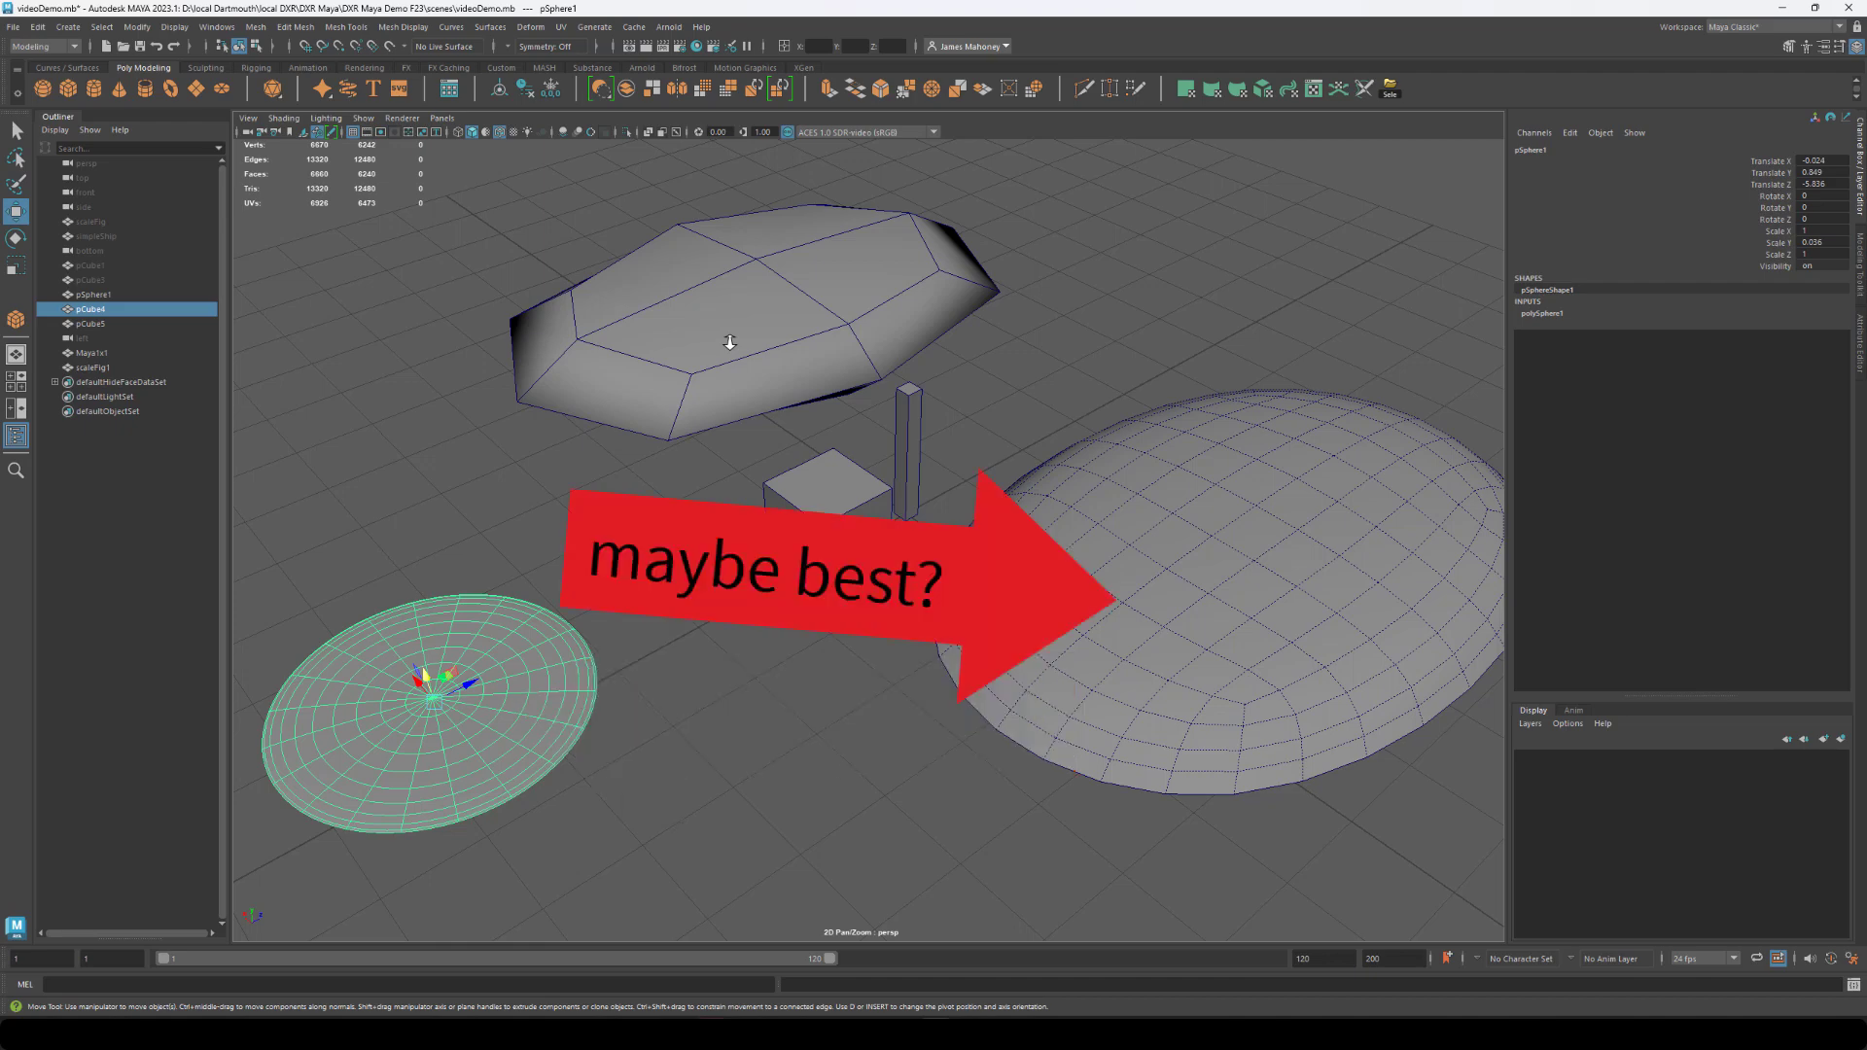
pyautogui.click(730, 342)
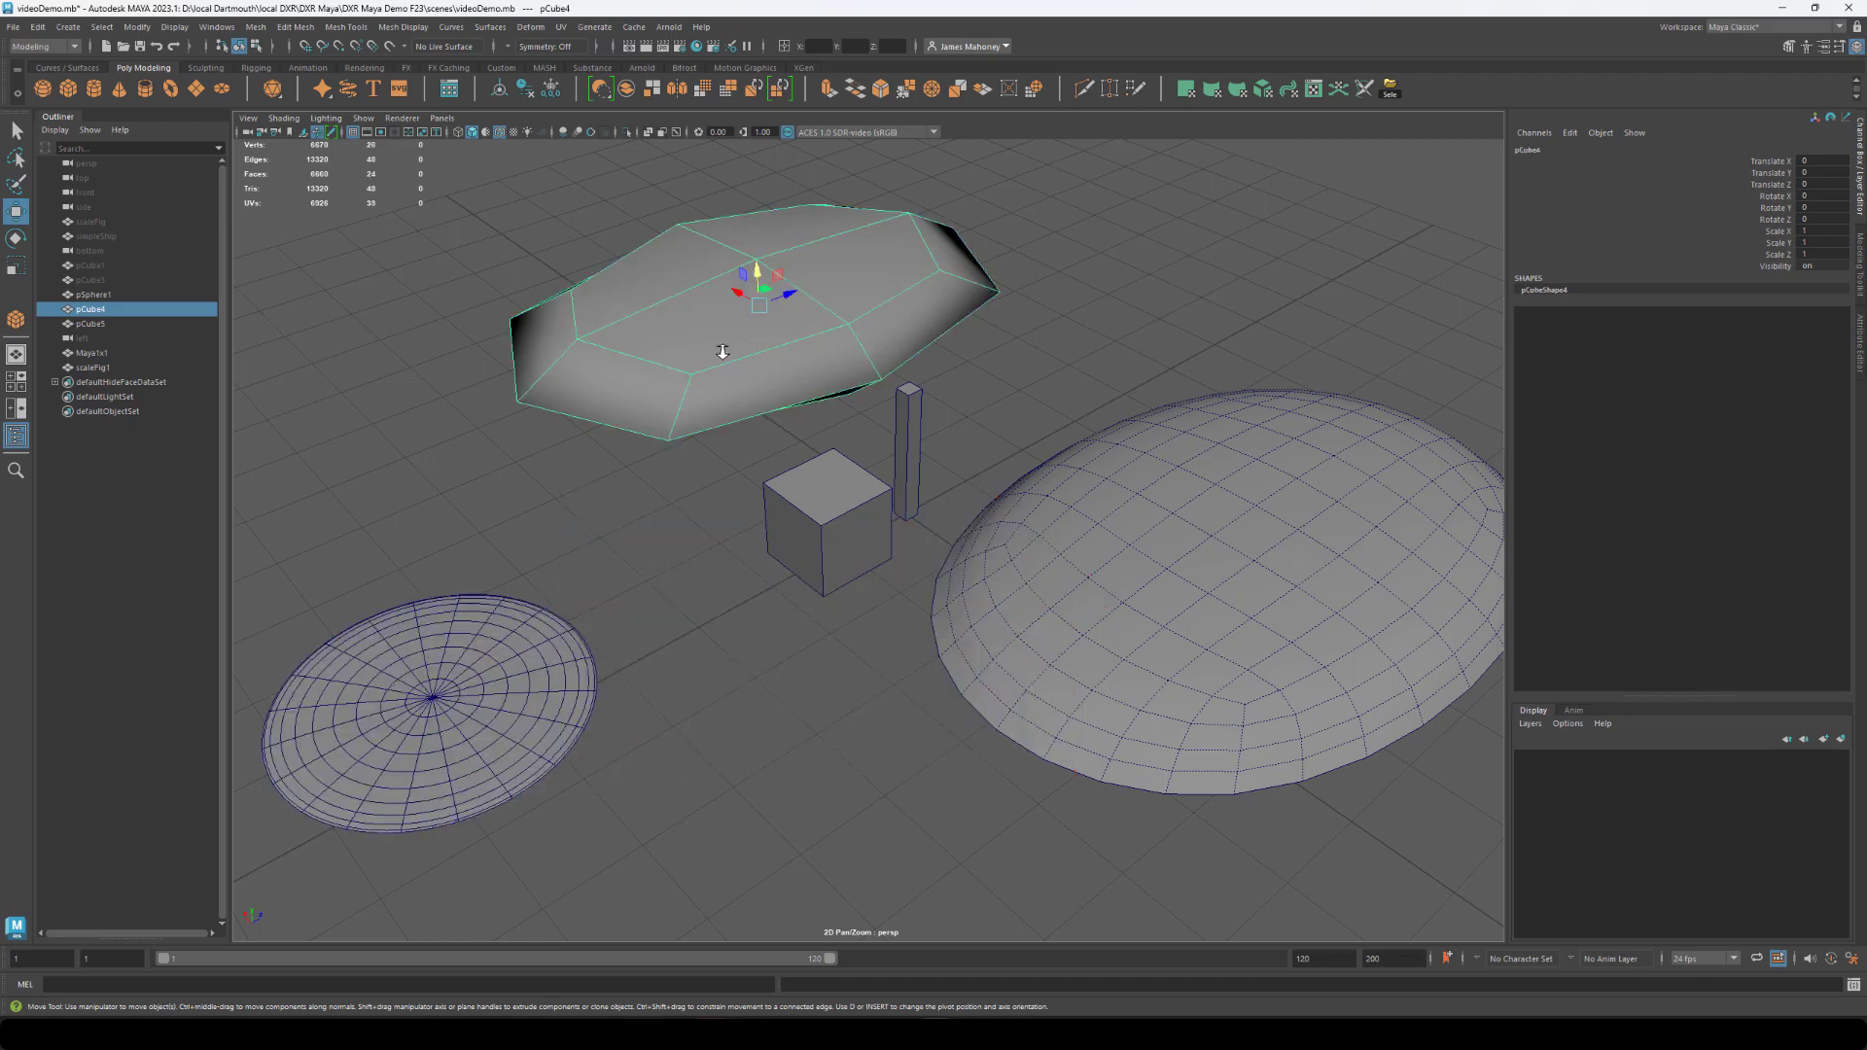
pyautogui.keyDown('alt'); pyautogui.moveTo(717, 448); pyautogui.dragTo(804, 456); pyautogui.keyUp('alt')
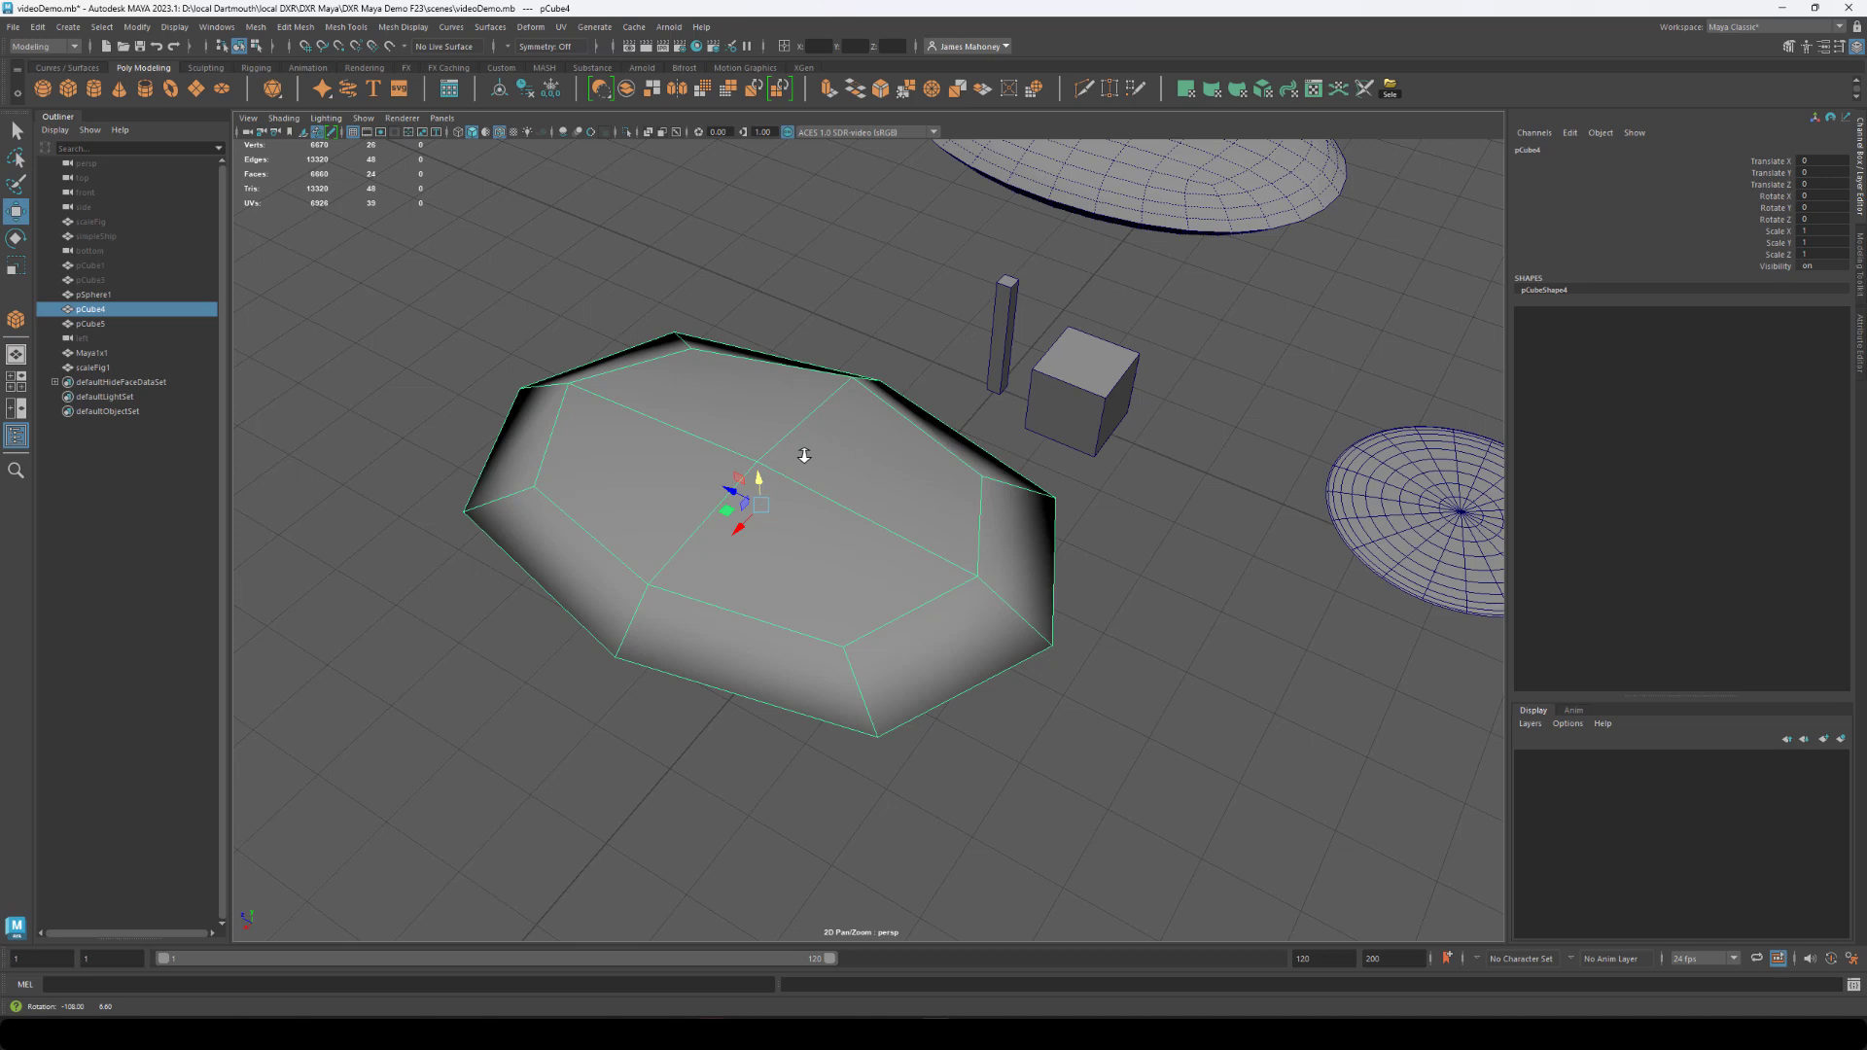
pyautogui.keyDown('alt'); pyautogui.moveTo(804, 455); pyautogui.dragTo(935, 389); pyautogui.keyUp('alt')
pyautogui.rightClick(941, 383)
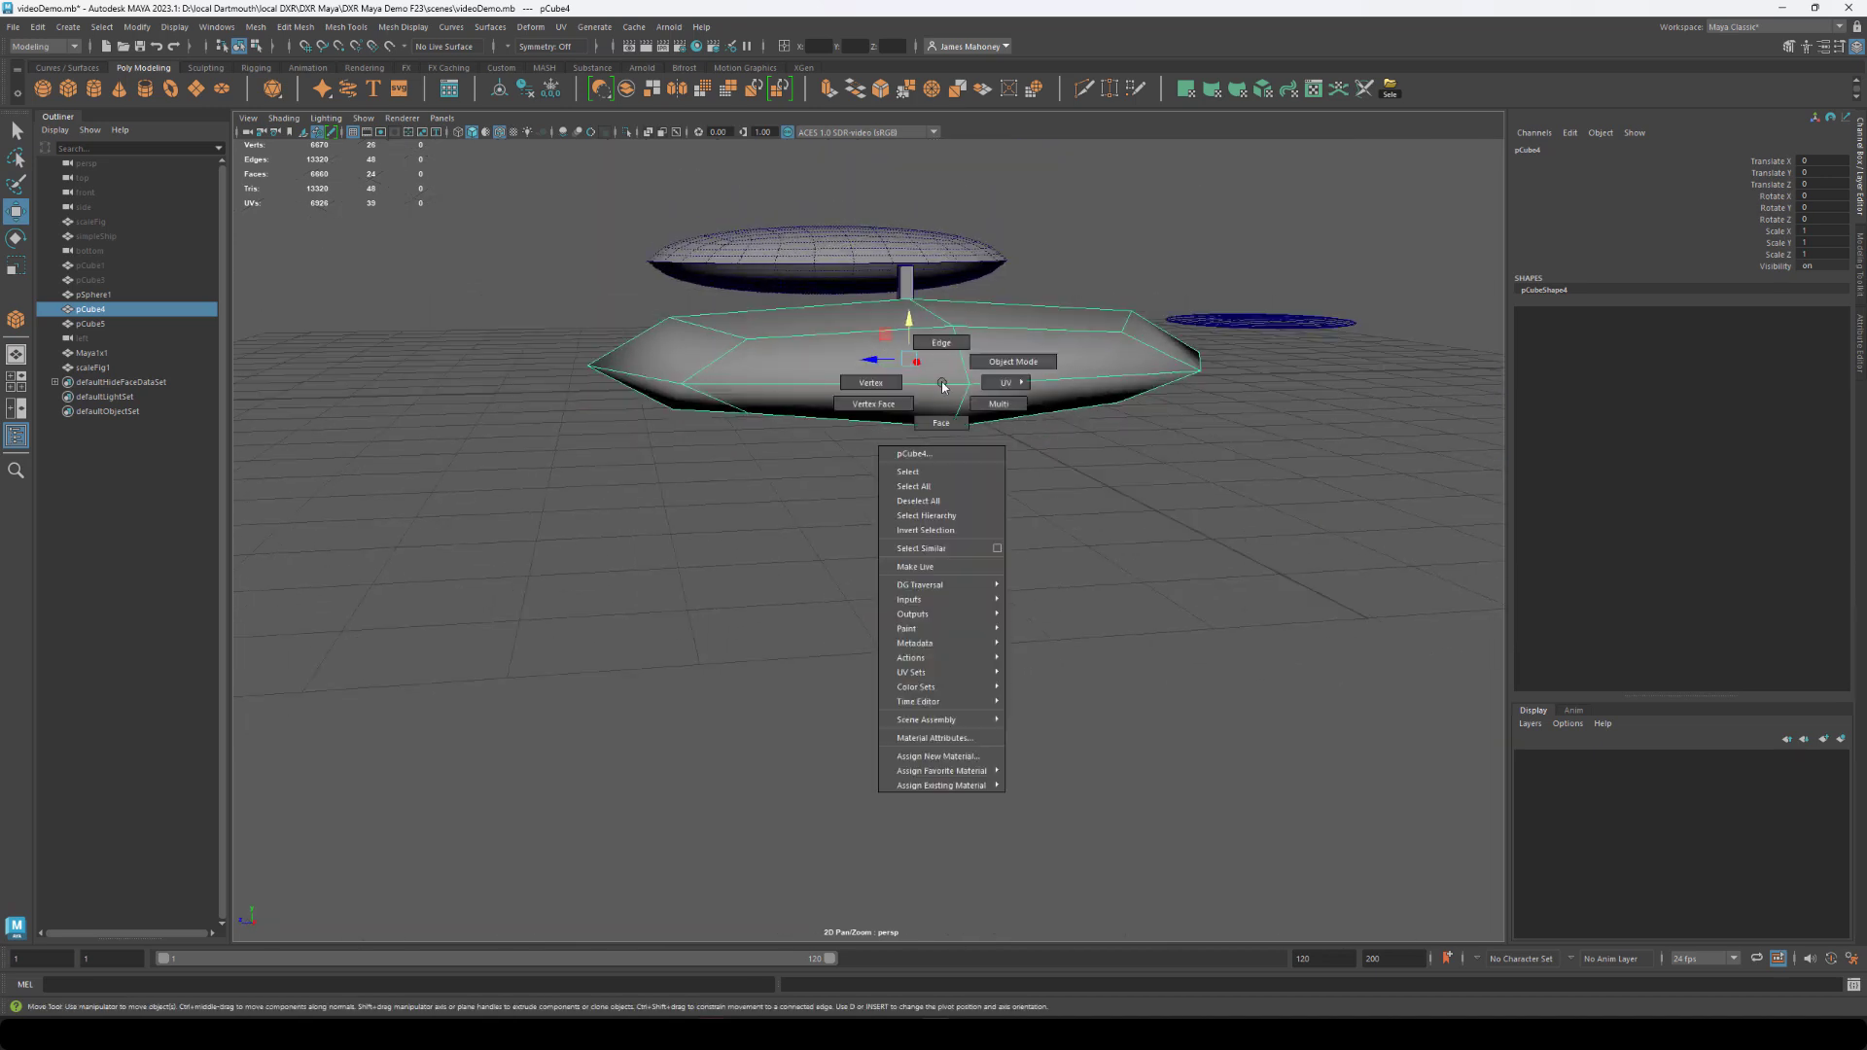
pyautogui.moveTo(941, 386); pyautogui.dragTo(1031, 429, button='right')
pyautogui.rightClick(939, 390)
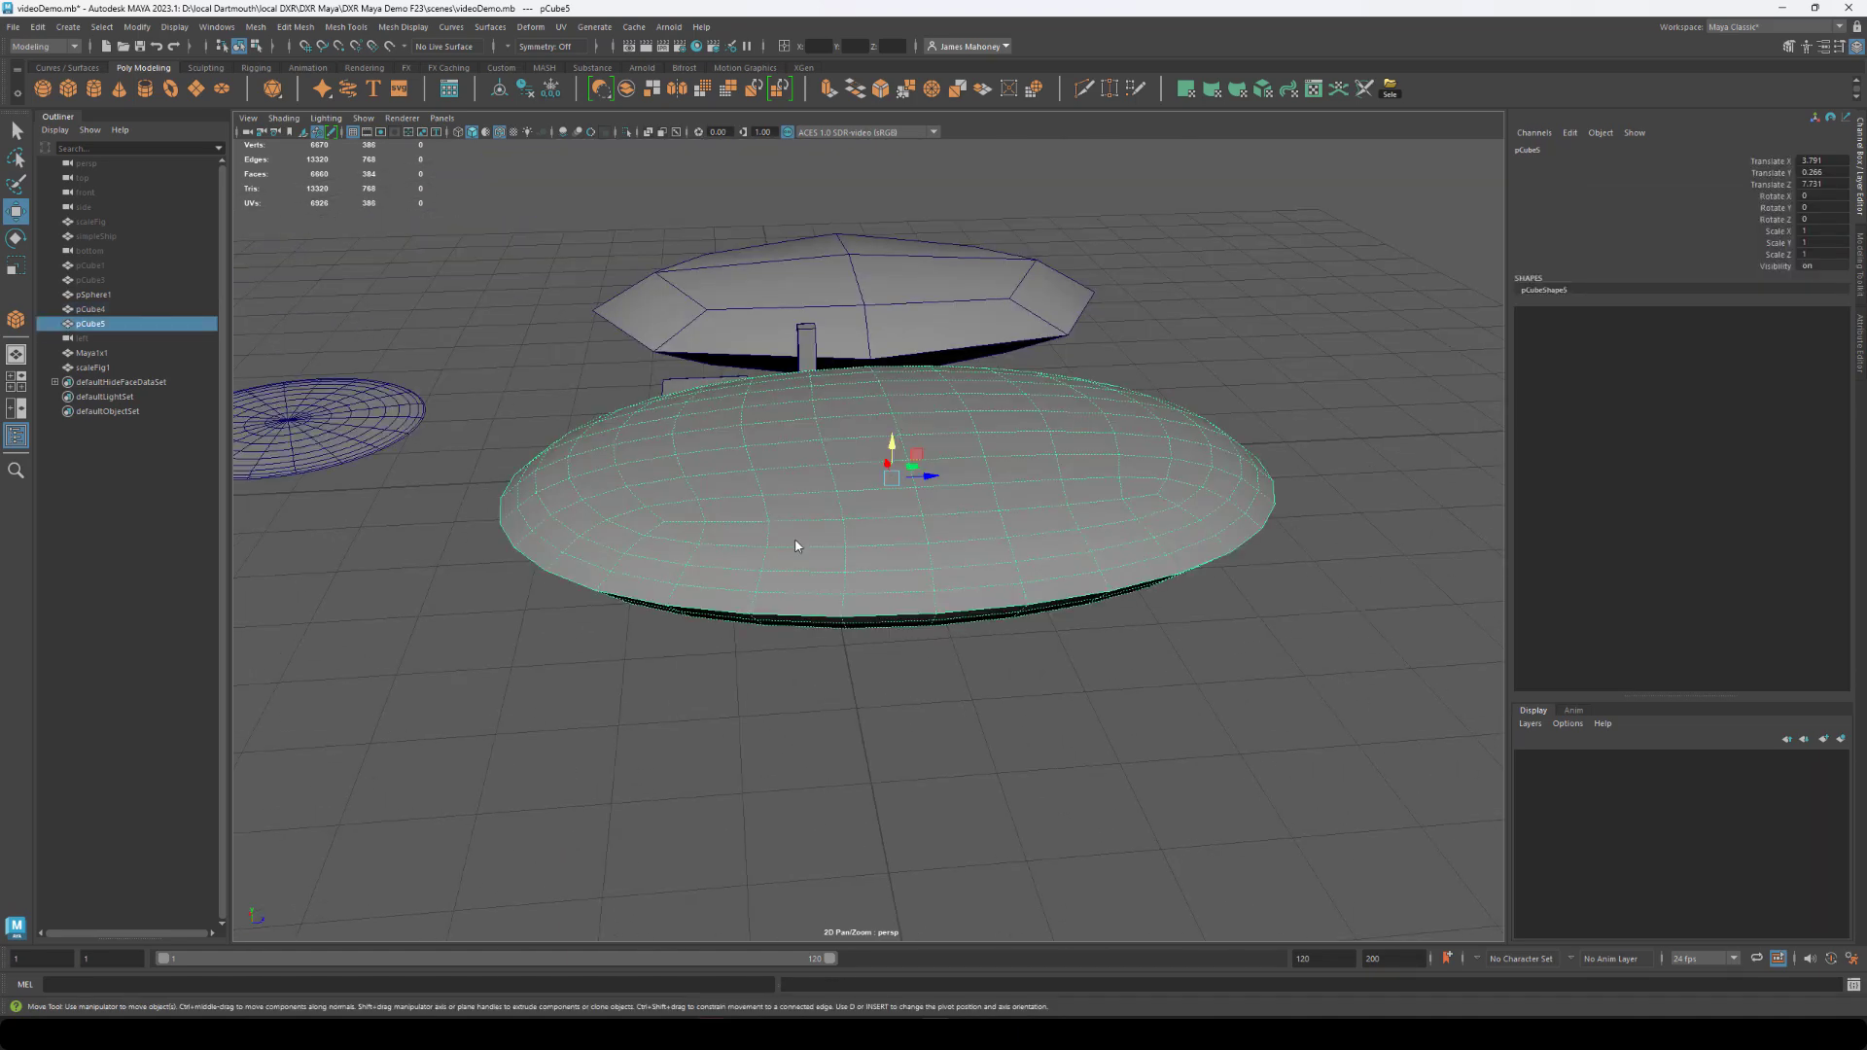
# Turn on the Standard Edges polygon display for the pCube5 mesh and inspect its edges.
pyautogui.keyDown('alt'); pyautogui.moveTo(796, 542); pyautogui.dragTo(806, 541); pyautogui.keyUp('alt')
pyautogui.moveTo(236, 218)
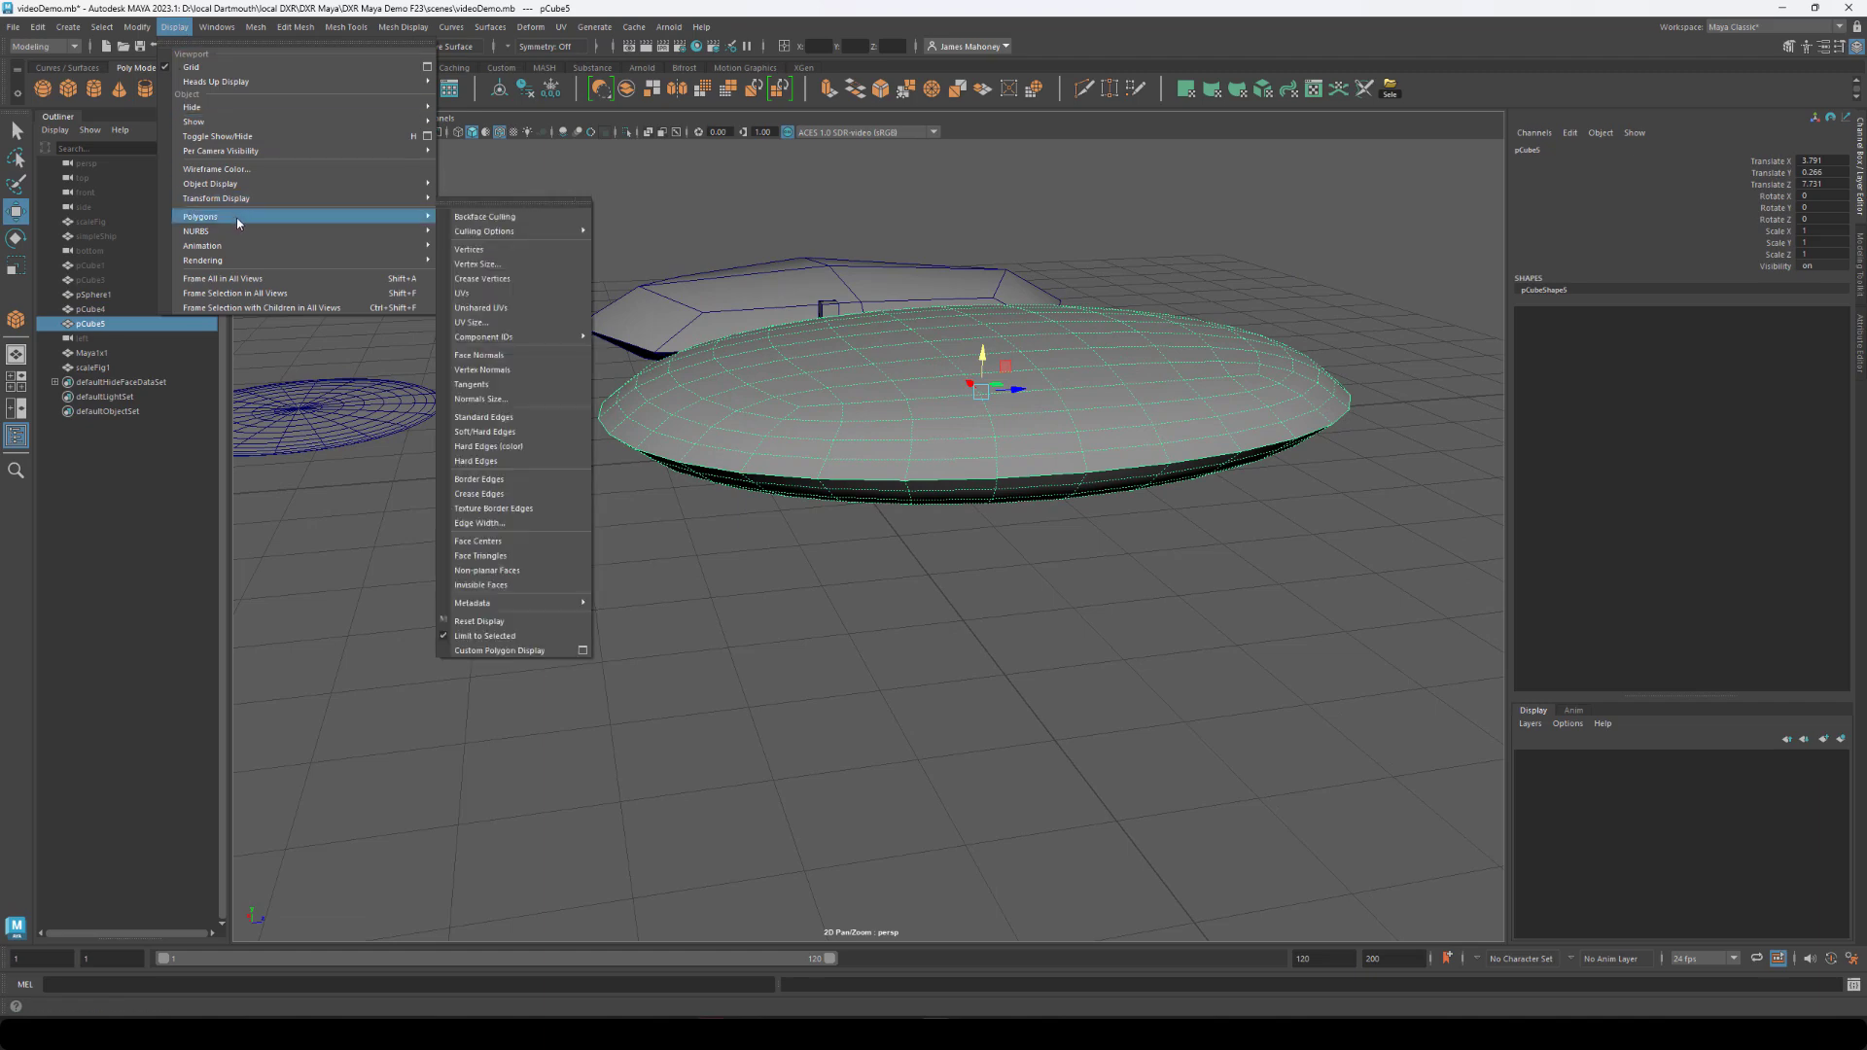
pyautogui.click(525, 416)
pyautogui.moveTo(875, 525)
pyautogui.keyDown('alt'); pyautogui.mouseDown()
pyautogui.moveTo(758, 541)
pyautogui.moveTo(849, 549)
pyautogui.mouseUp(); pyautogui.keyUp('alt')
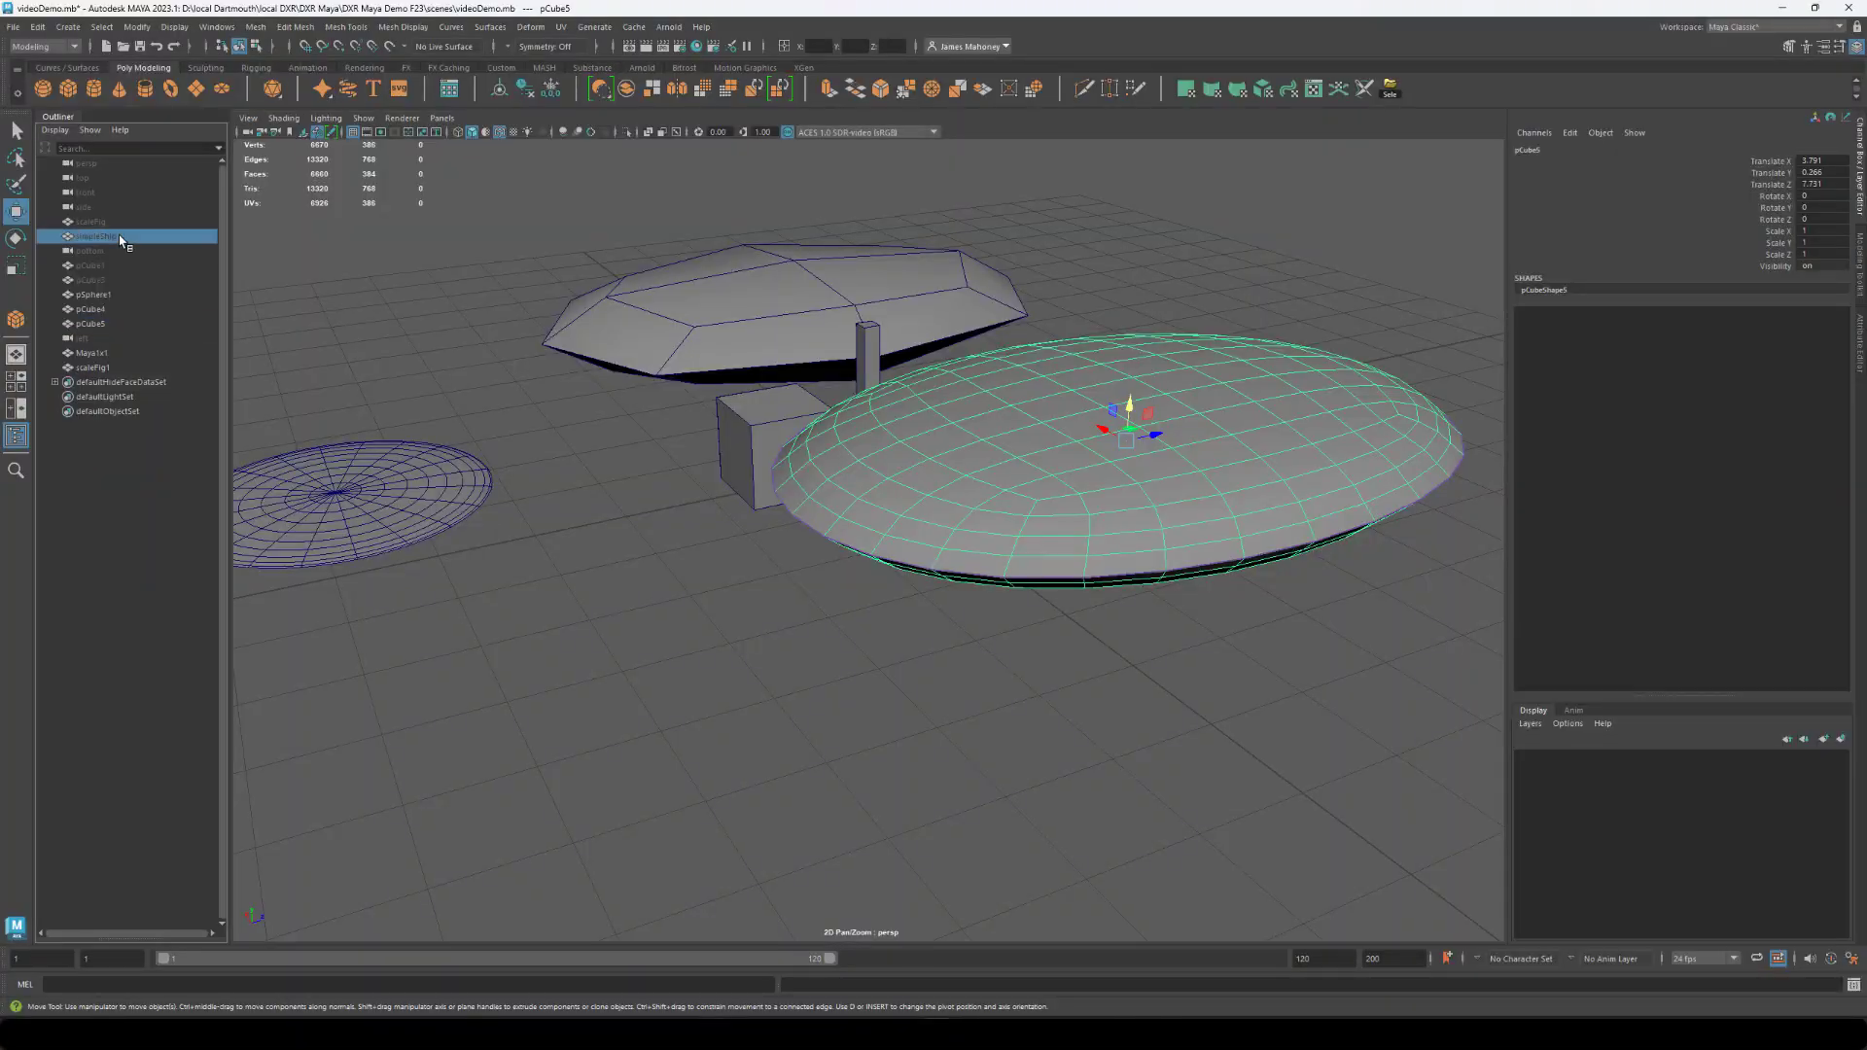
# Unhide simpleShip and hide the pSphere1, pCube4, pCube5 and Maya1x1 objects.
pyautogui.click(125, 237)
pyautogui.press('h')
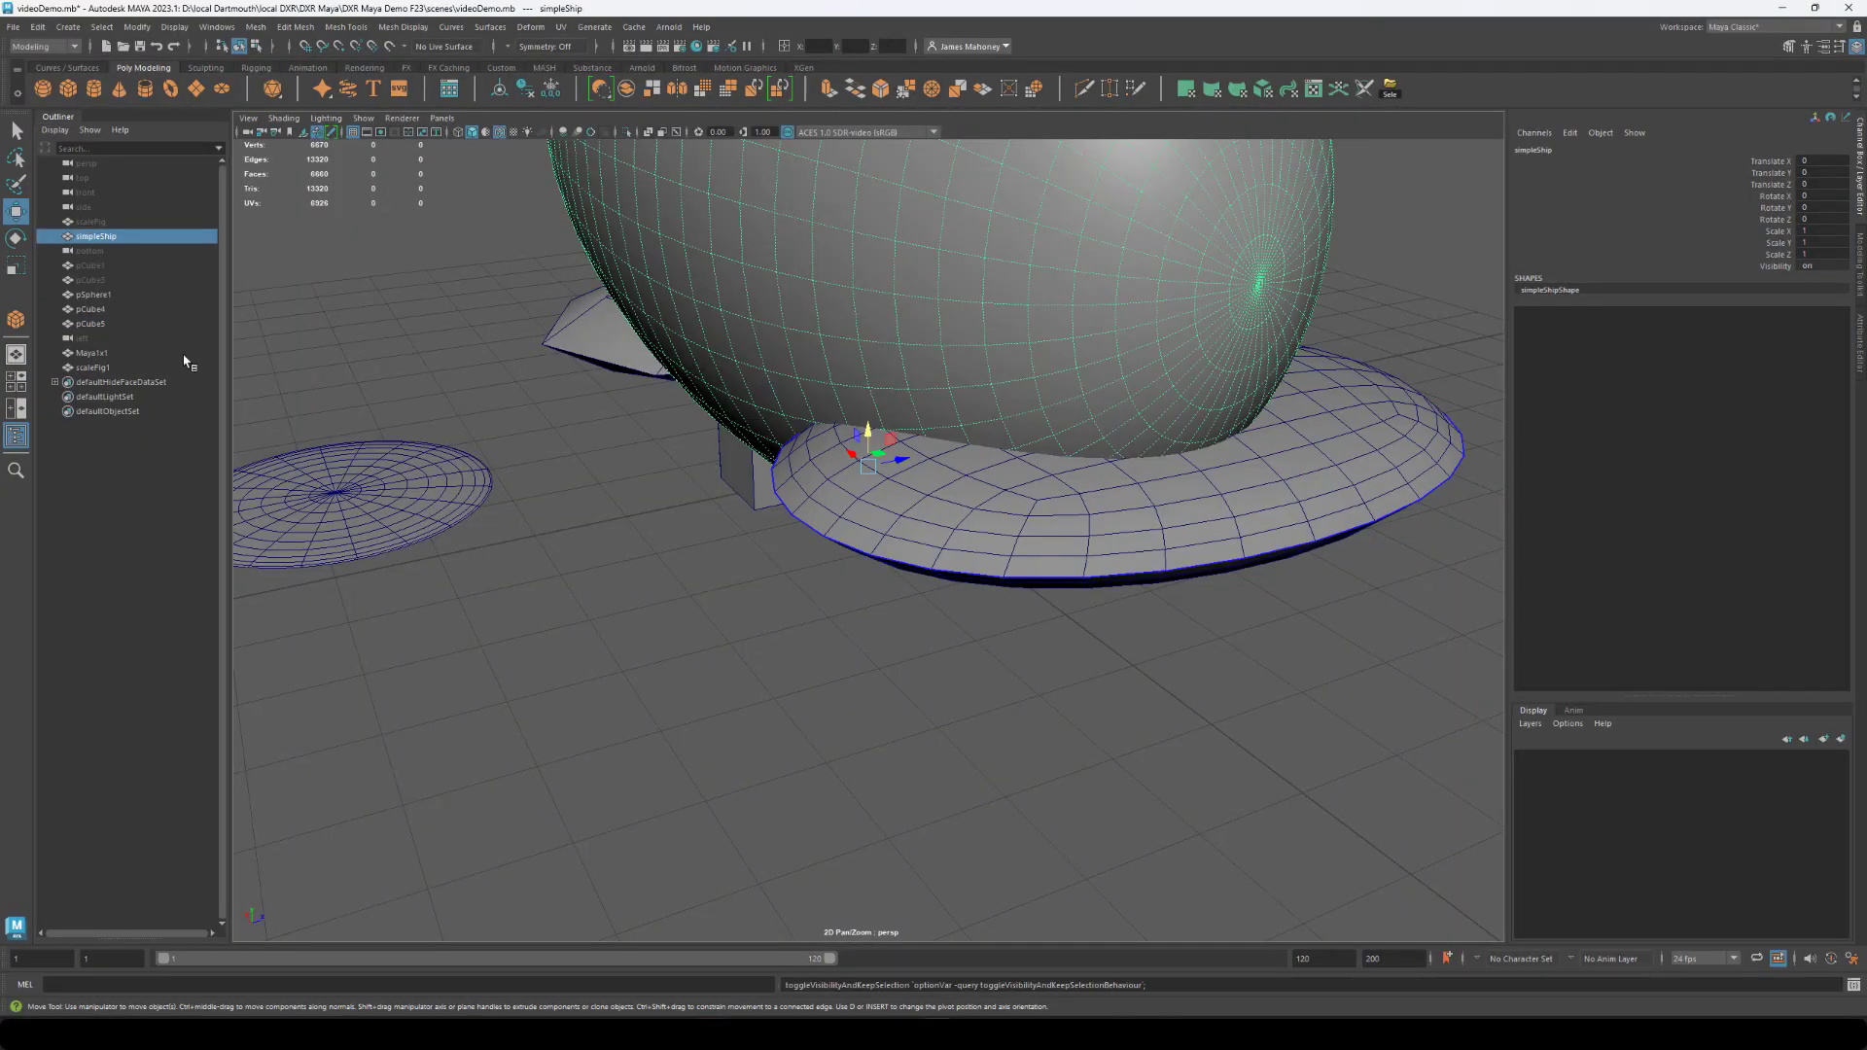
pyautogui.moveTo(121, 294); pyautogui.dragTo(122, 324)
pyautogui.press('h')
pyautogui.click(119, 355)
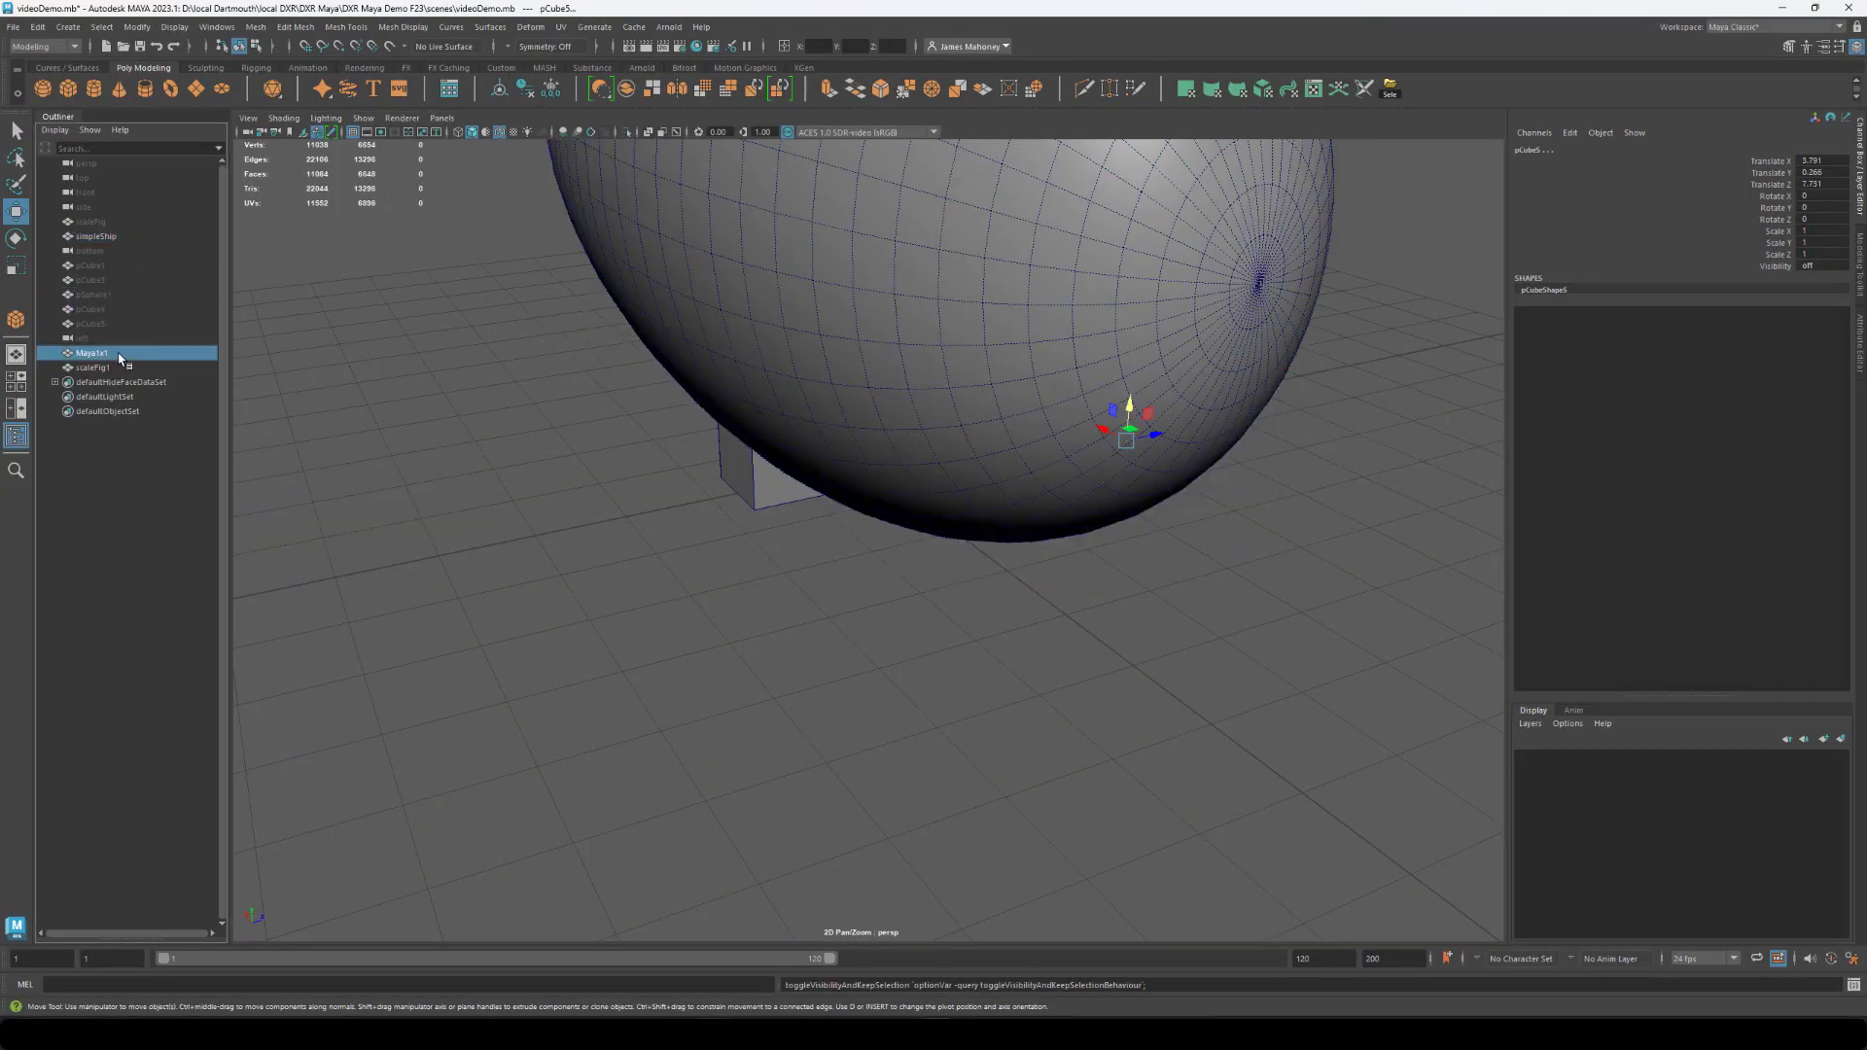
pyautogui.press('h')
# Move the scaleFig1 pillar along the Z axis beside simpleShip and compare their sizes.
pyautogui.click(97, 367)
pyautogui.moveTo(902, 468); pyautogui.dragTo(1278, 438)
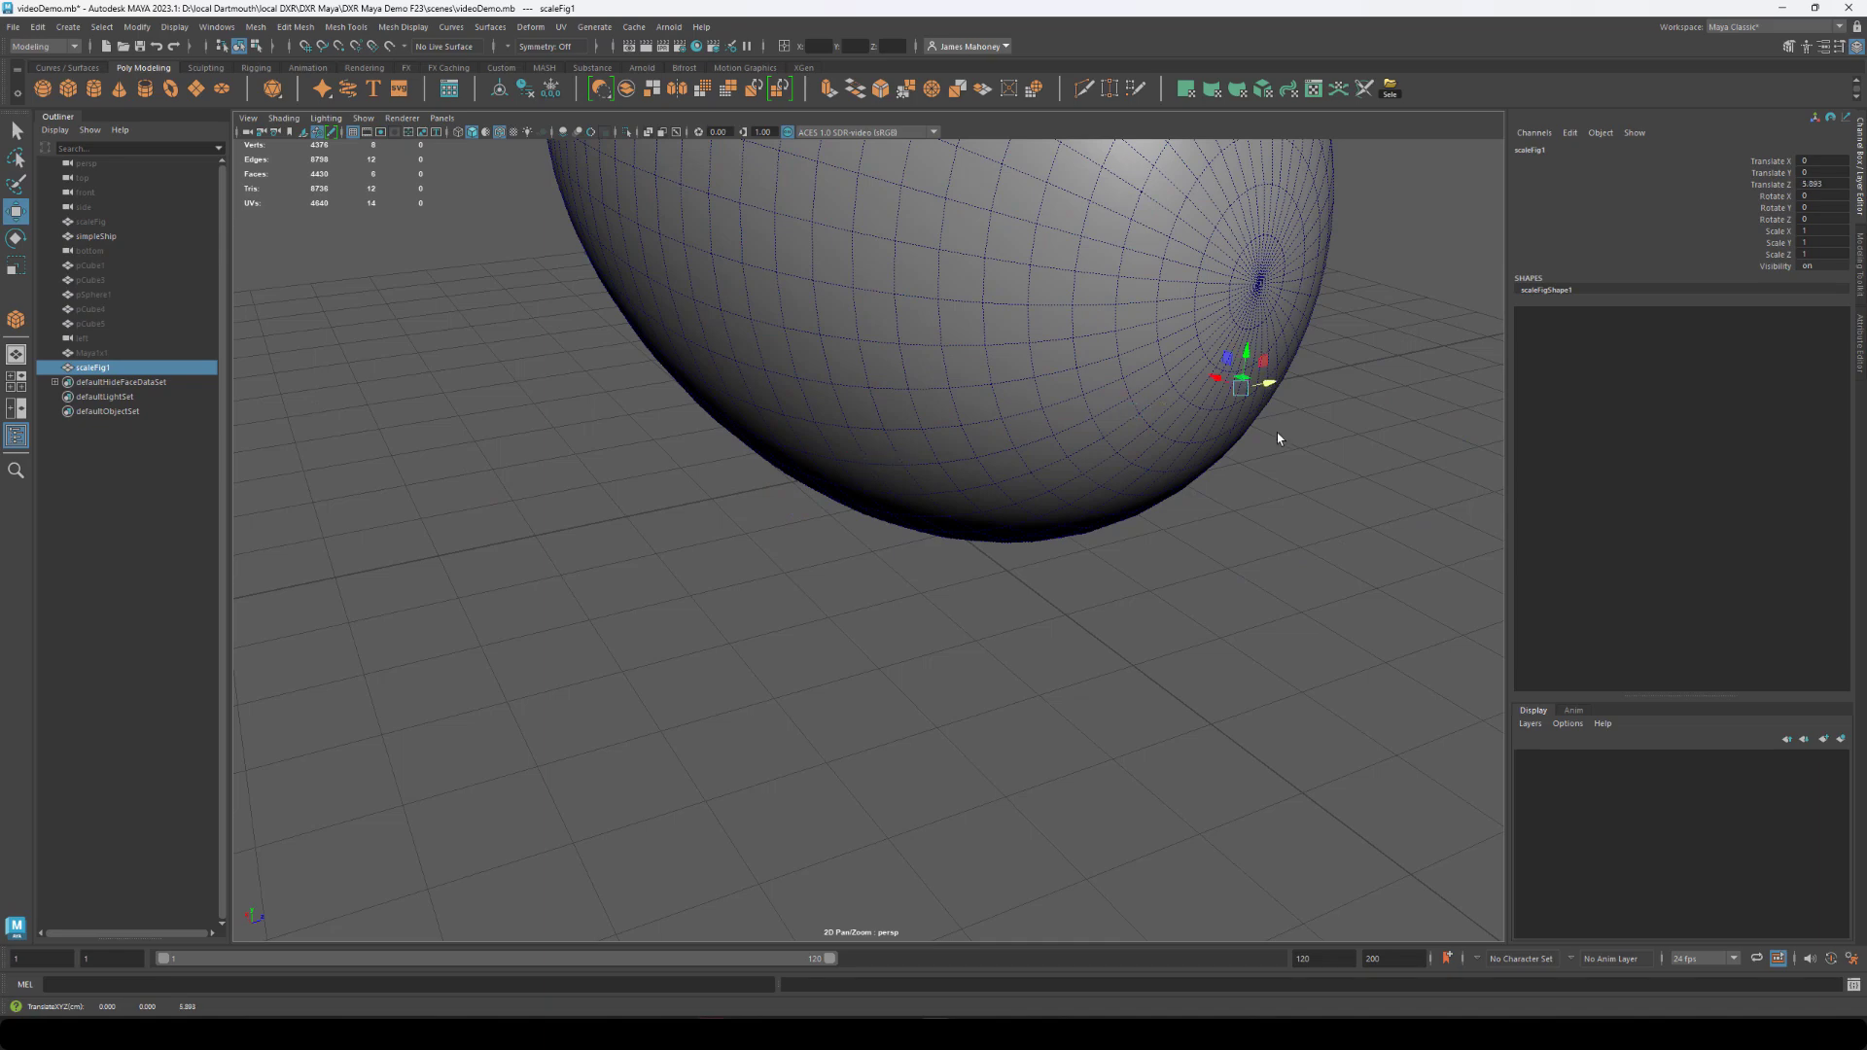
pyautogui.press('f')
pyautogui.scroll(-5, 1094, 576)
pyautogui.keyDown('alt'); pyautogui.moveTo(1092, 578); pyautogui.dragTo(671, 708); pyautogui.keyUp('alt')
pyautogui.scroll(-6, 904, 561)
pyautogui.keyDown('alt'); pyautogui.moveTo(671, 708); pyautogui.dragTo(572, 689, button='middle'); pyautogui.keyUp('alt')
# Switch to Unity and view the textured SimpleShip as a whole.
pyautogui.hotkey('alt', 'Tab')
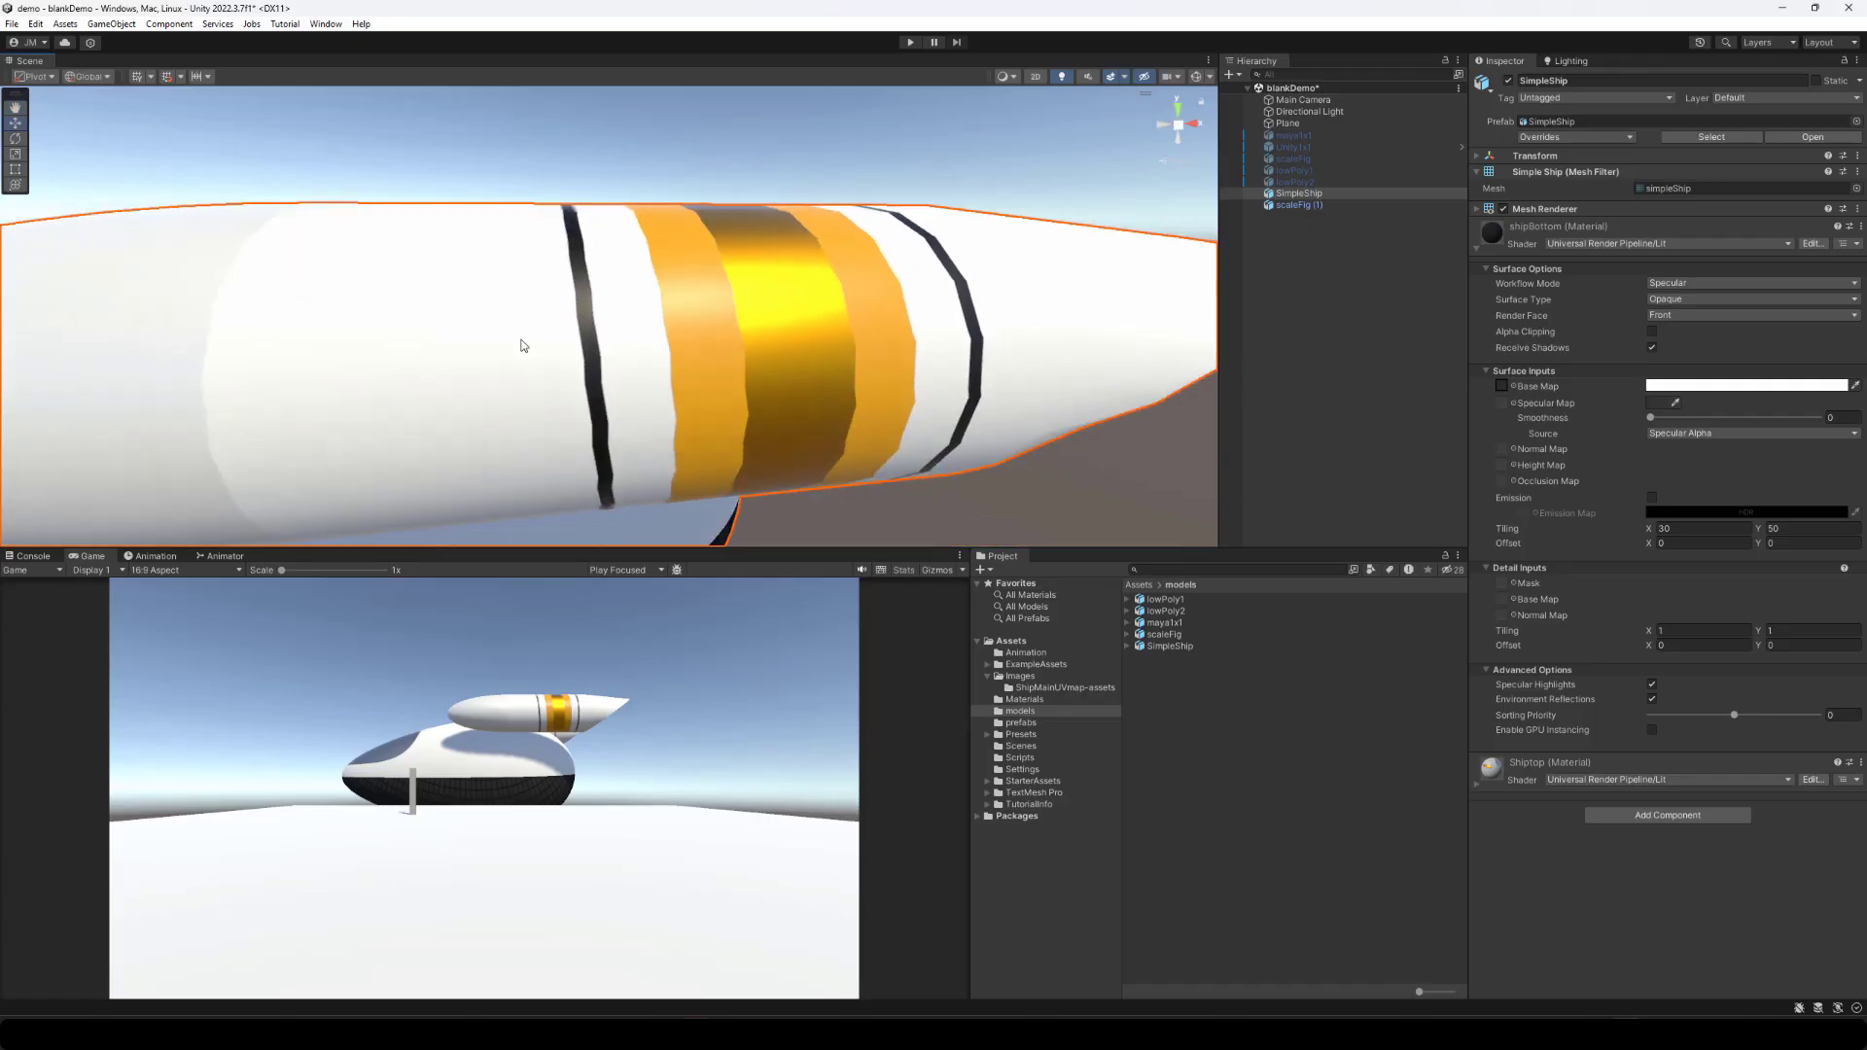
pyautogui.scroll(-5, 525, 345)
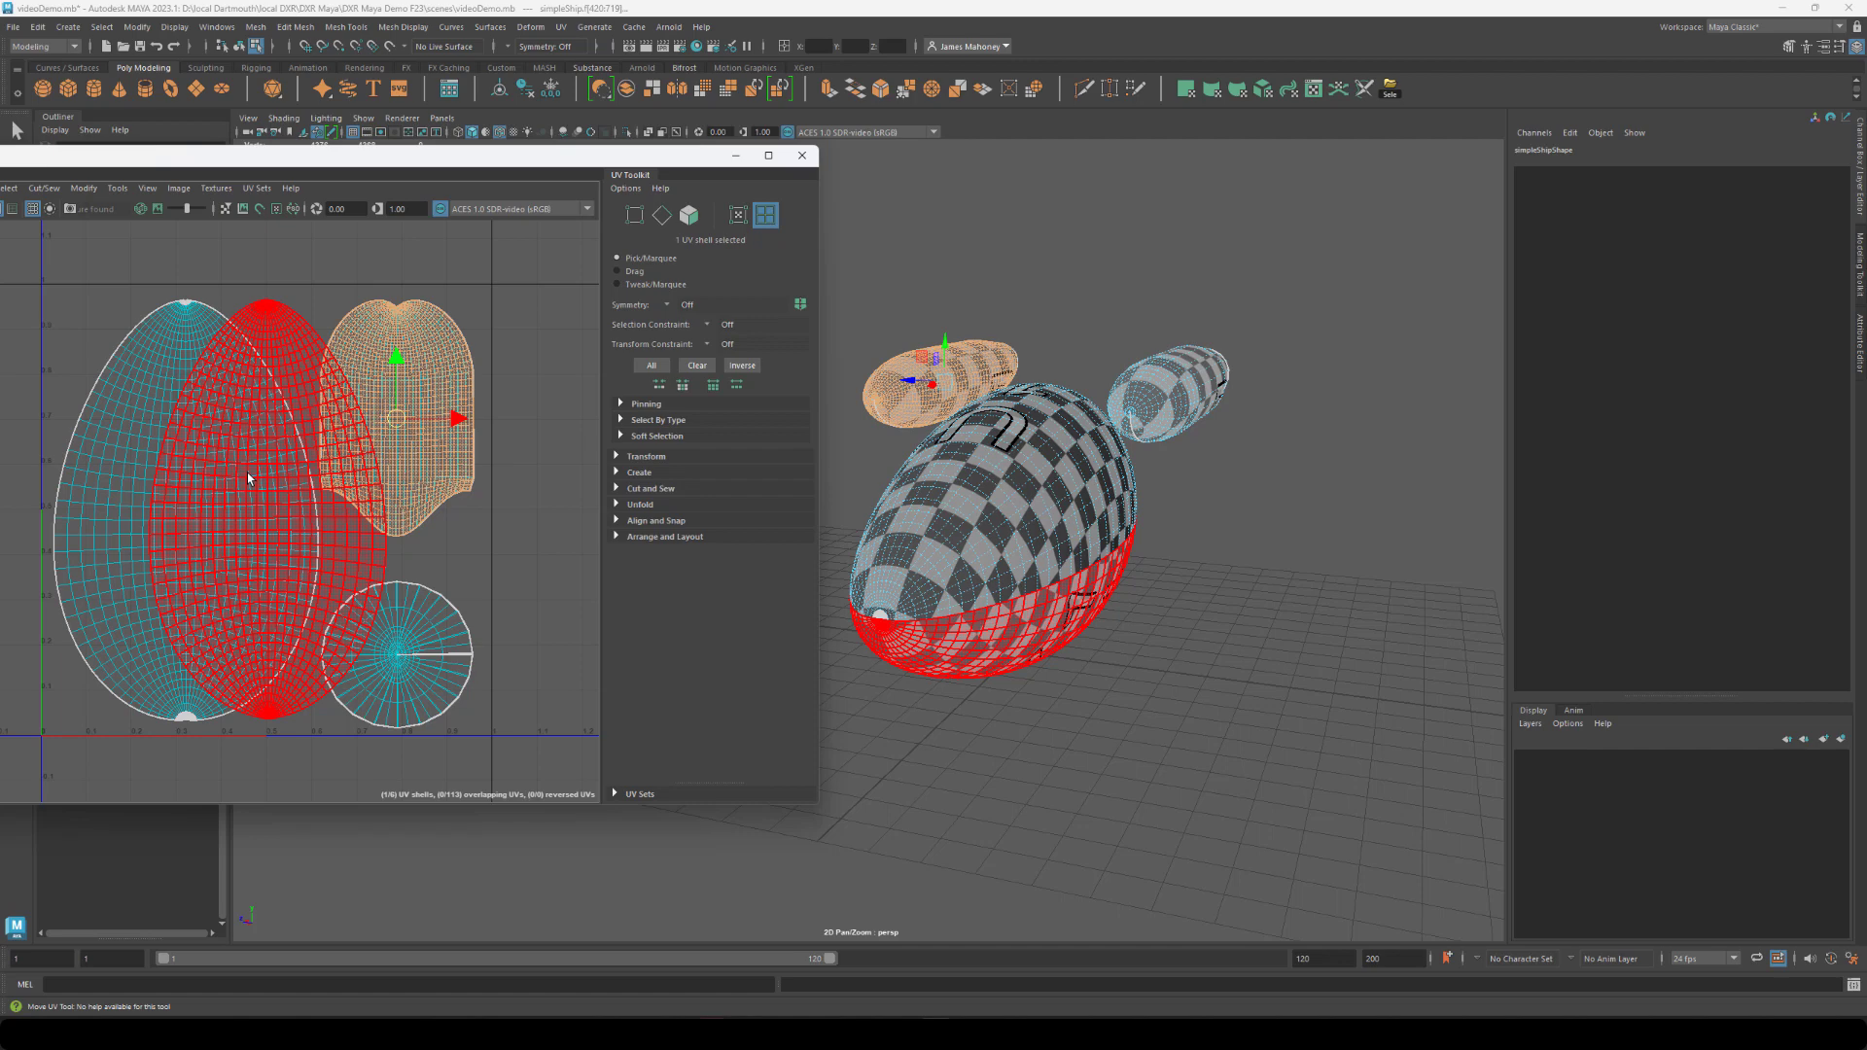
# In Maya's UV Editor, select simpleShip's UV shells in turn to examine which hull and pod parts they cover.
pyautogui.click(271, 369)
pyautogui.moveTo(529, 554); pyautogui.dragTo(383, 663)
pyautogui.click(466, 377)
pyautogui.moveTo(515, 360); pyautogui.dragTo(438, 418)
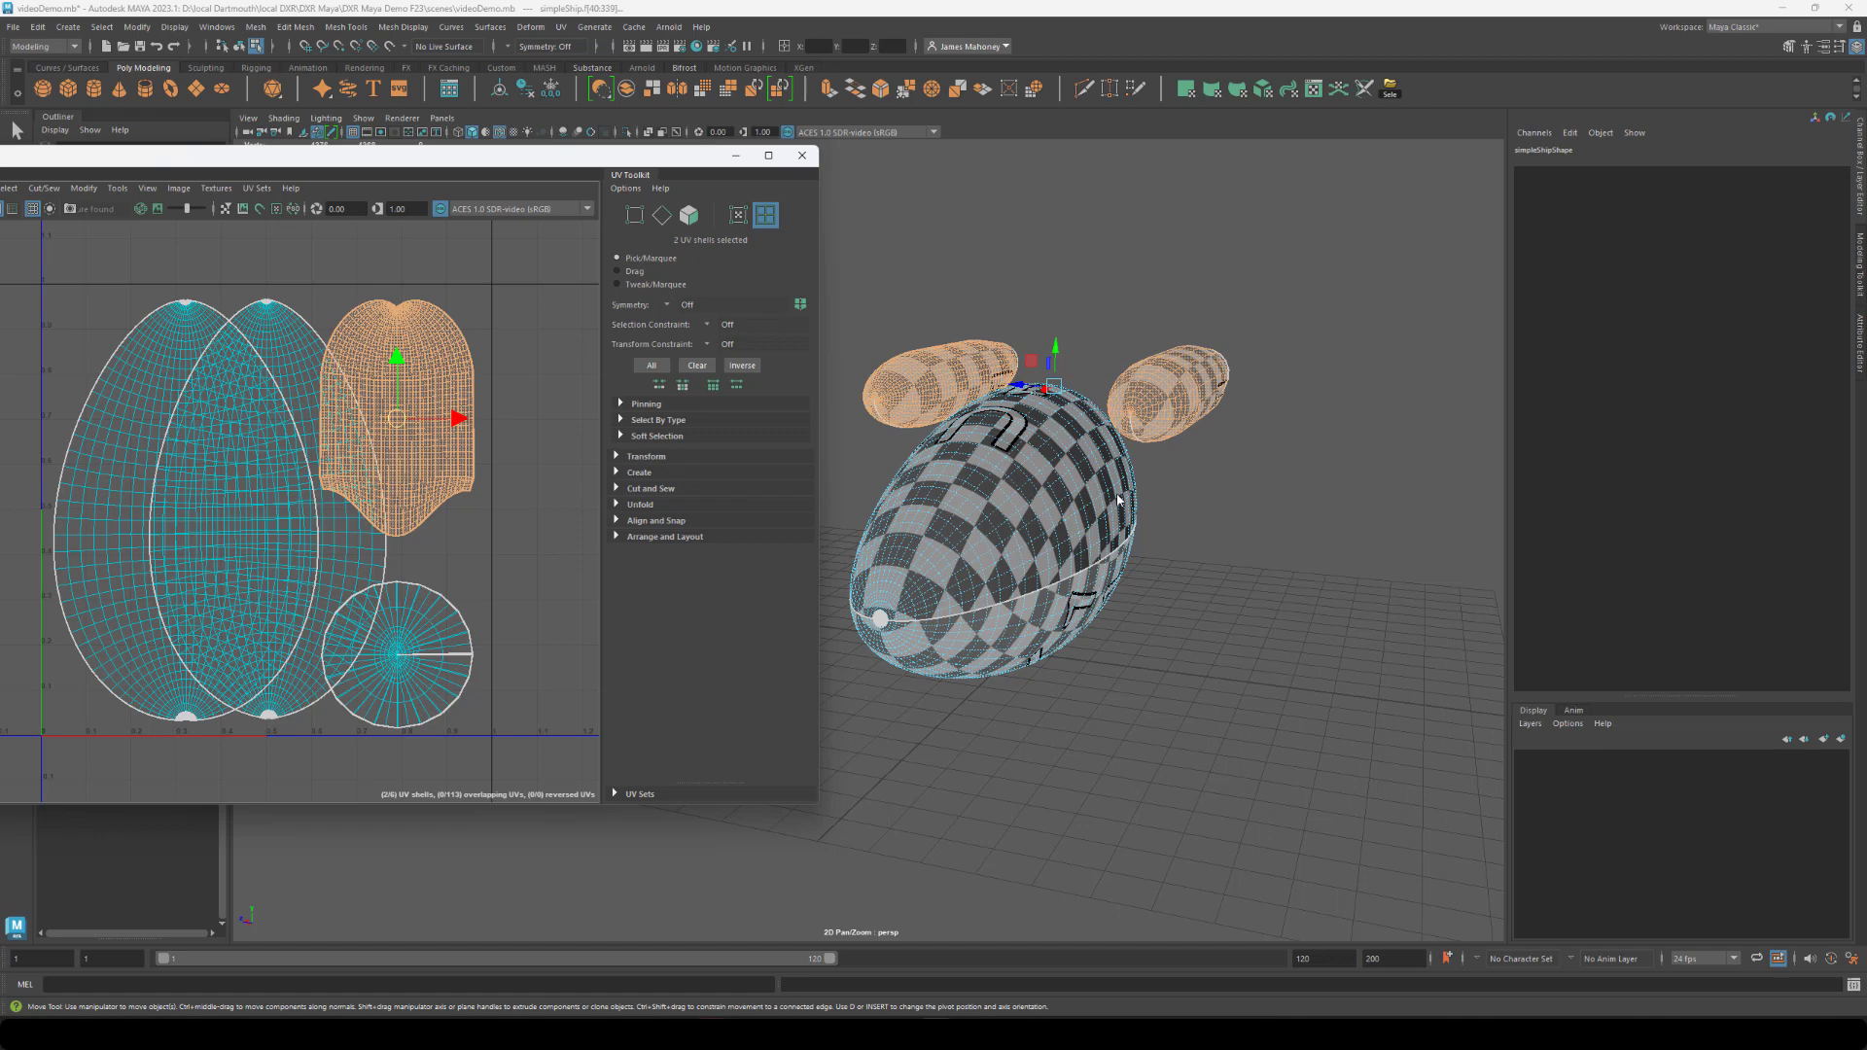
pyautogui.click(273, 360)
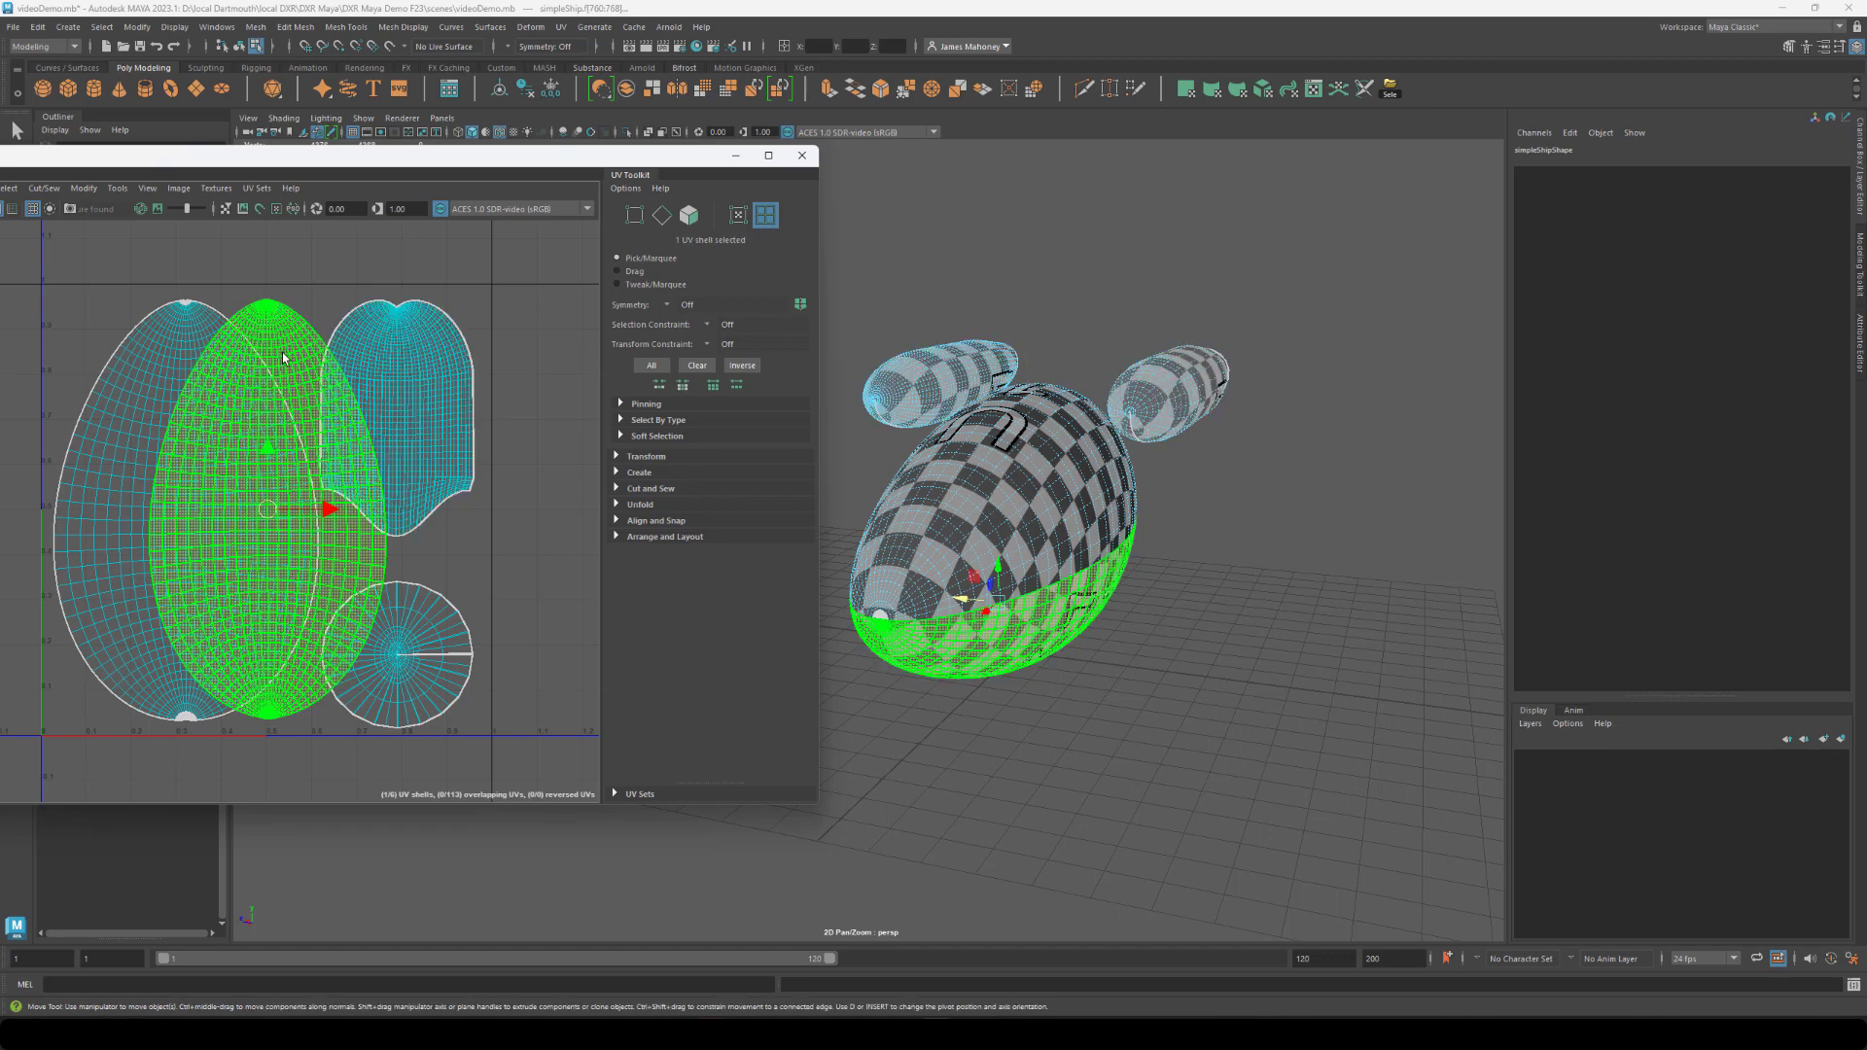
pyautogui.click(135, 406)
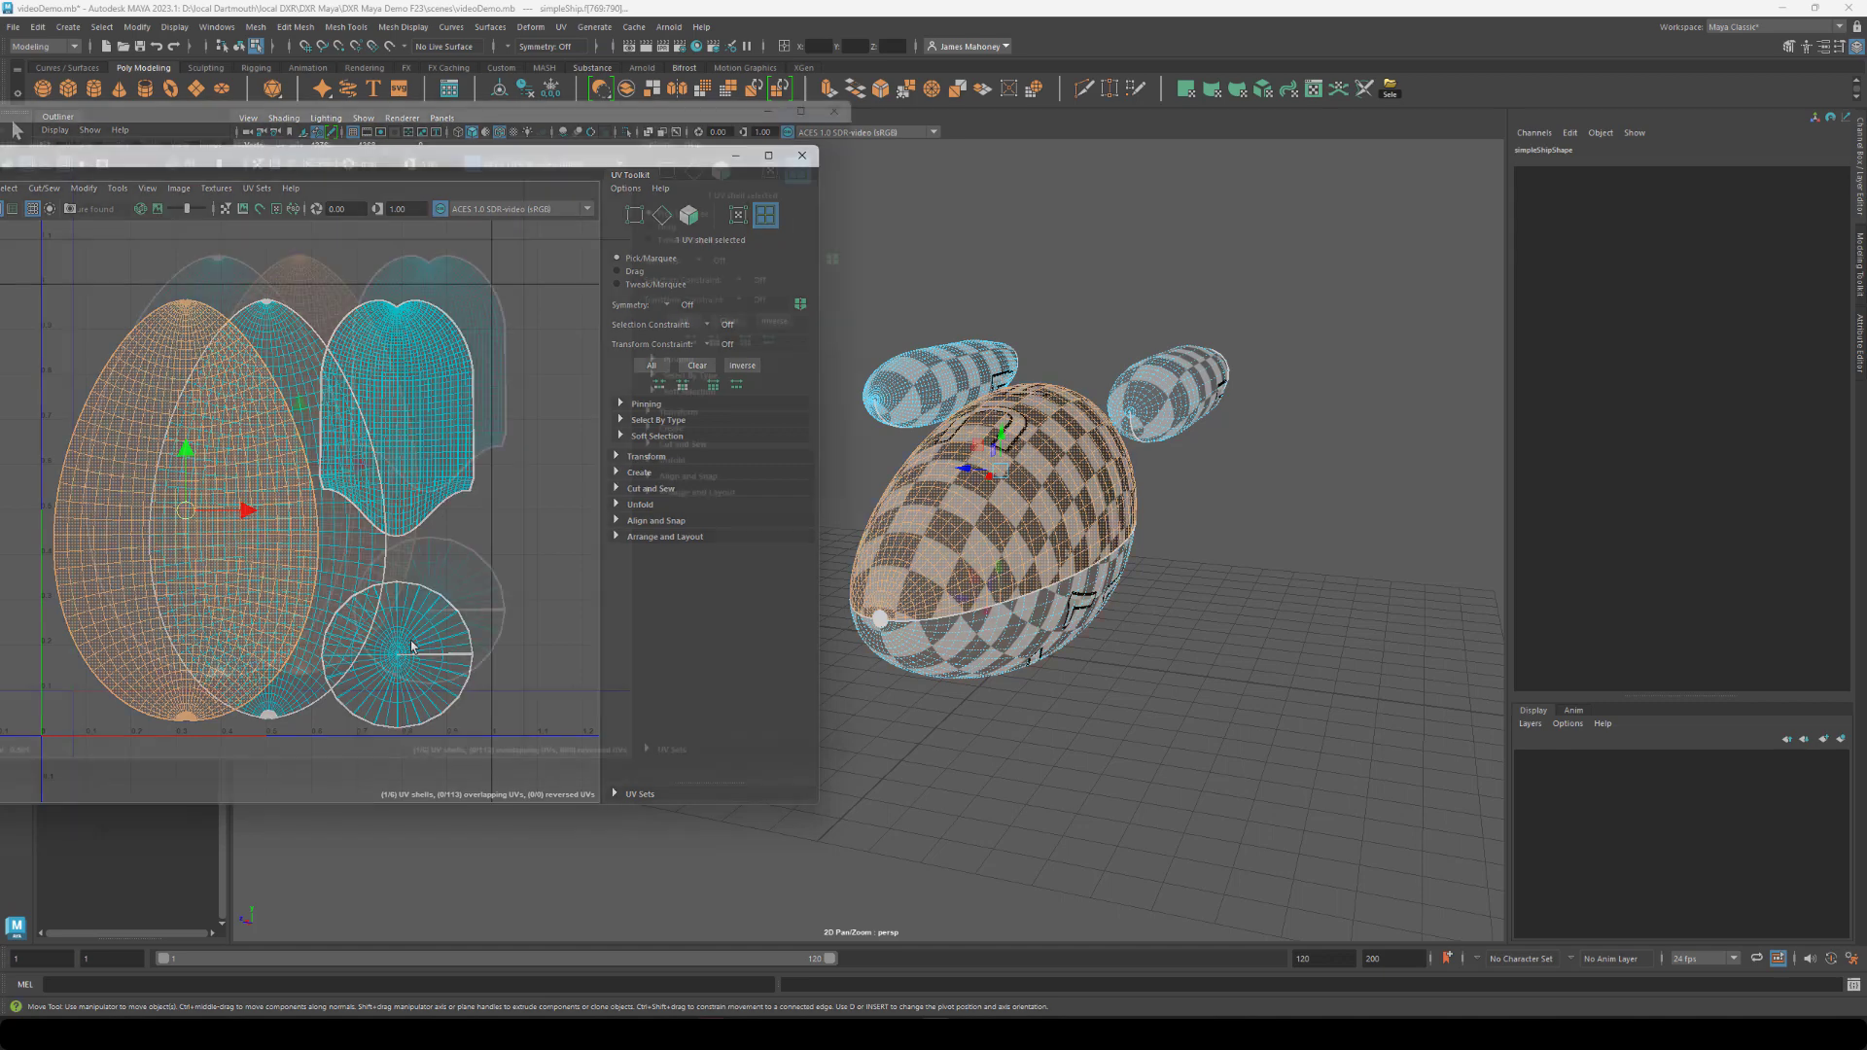
# Select the lower hull's UV shell and set up a UV snapshot of the ship layout in PNG format.
pyautogui.click(1065, 552)
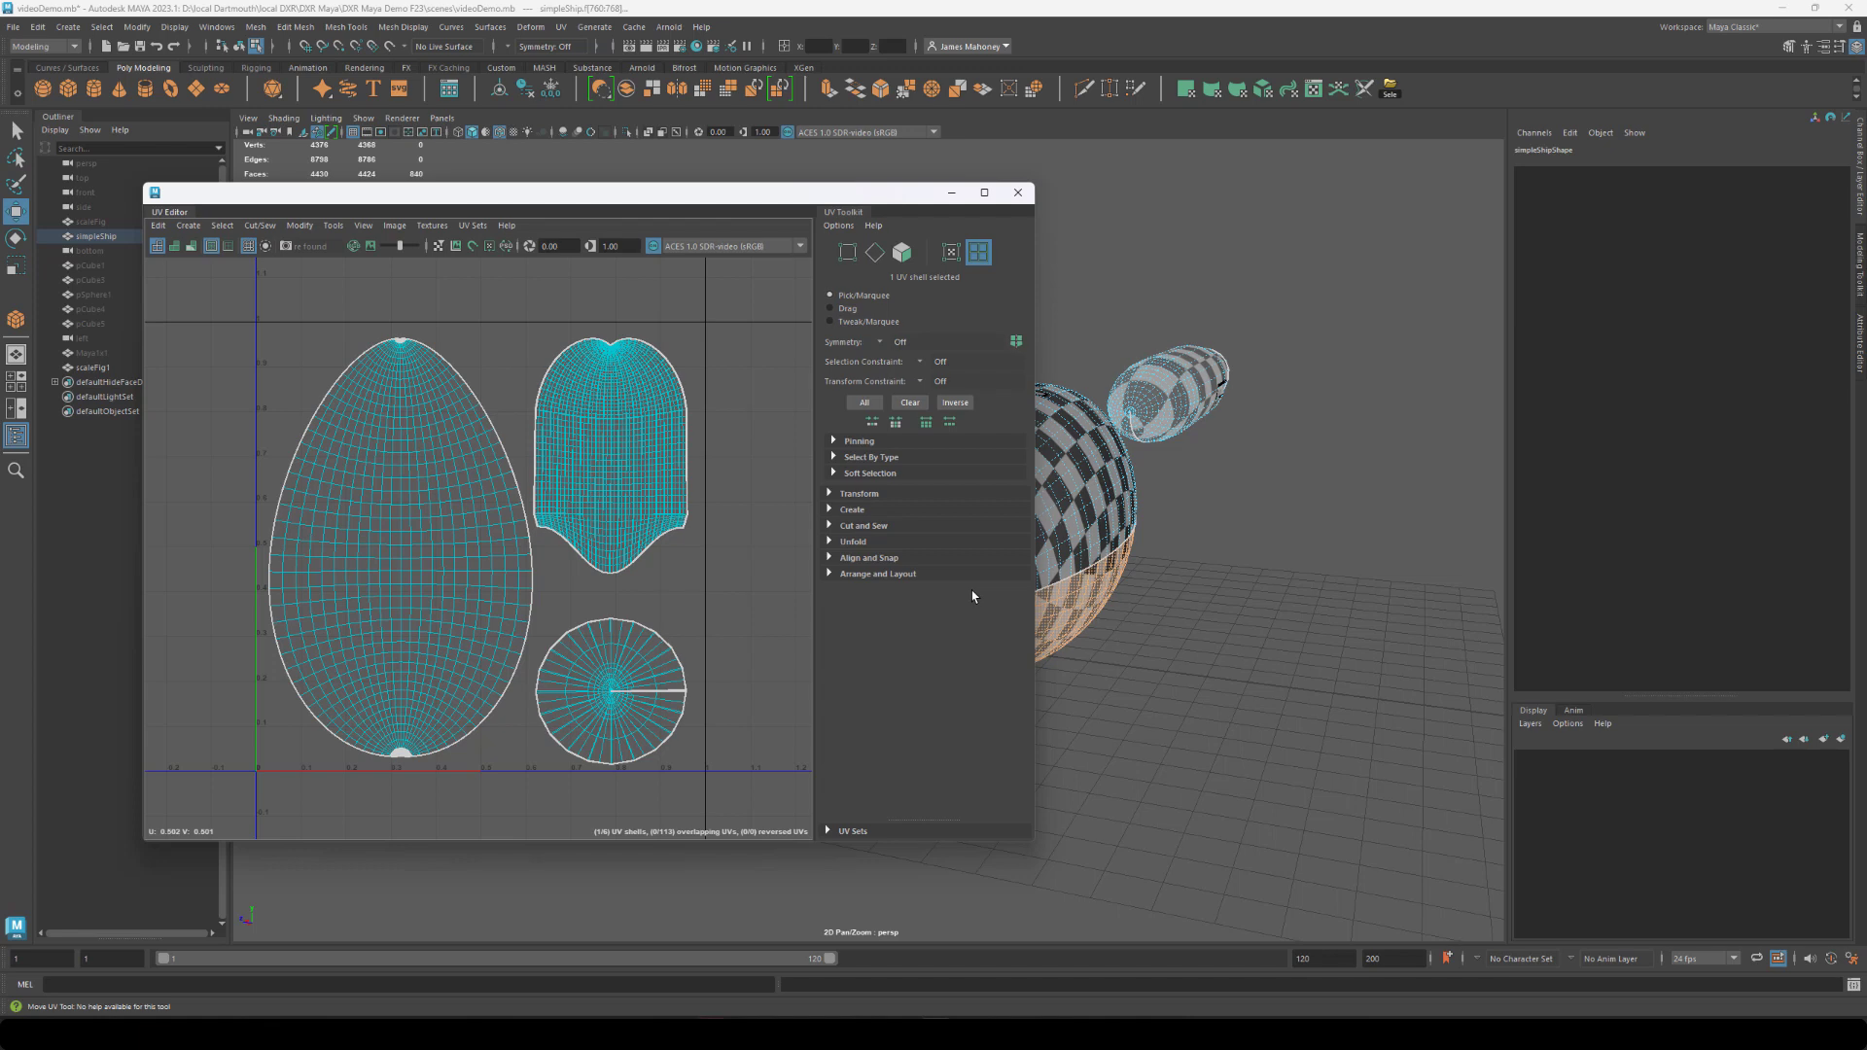
pyautogui.click(394, 227)
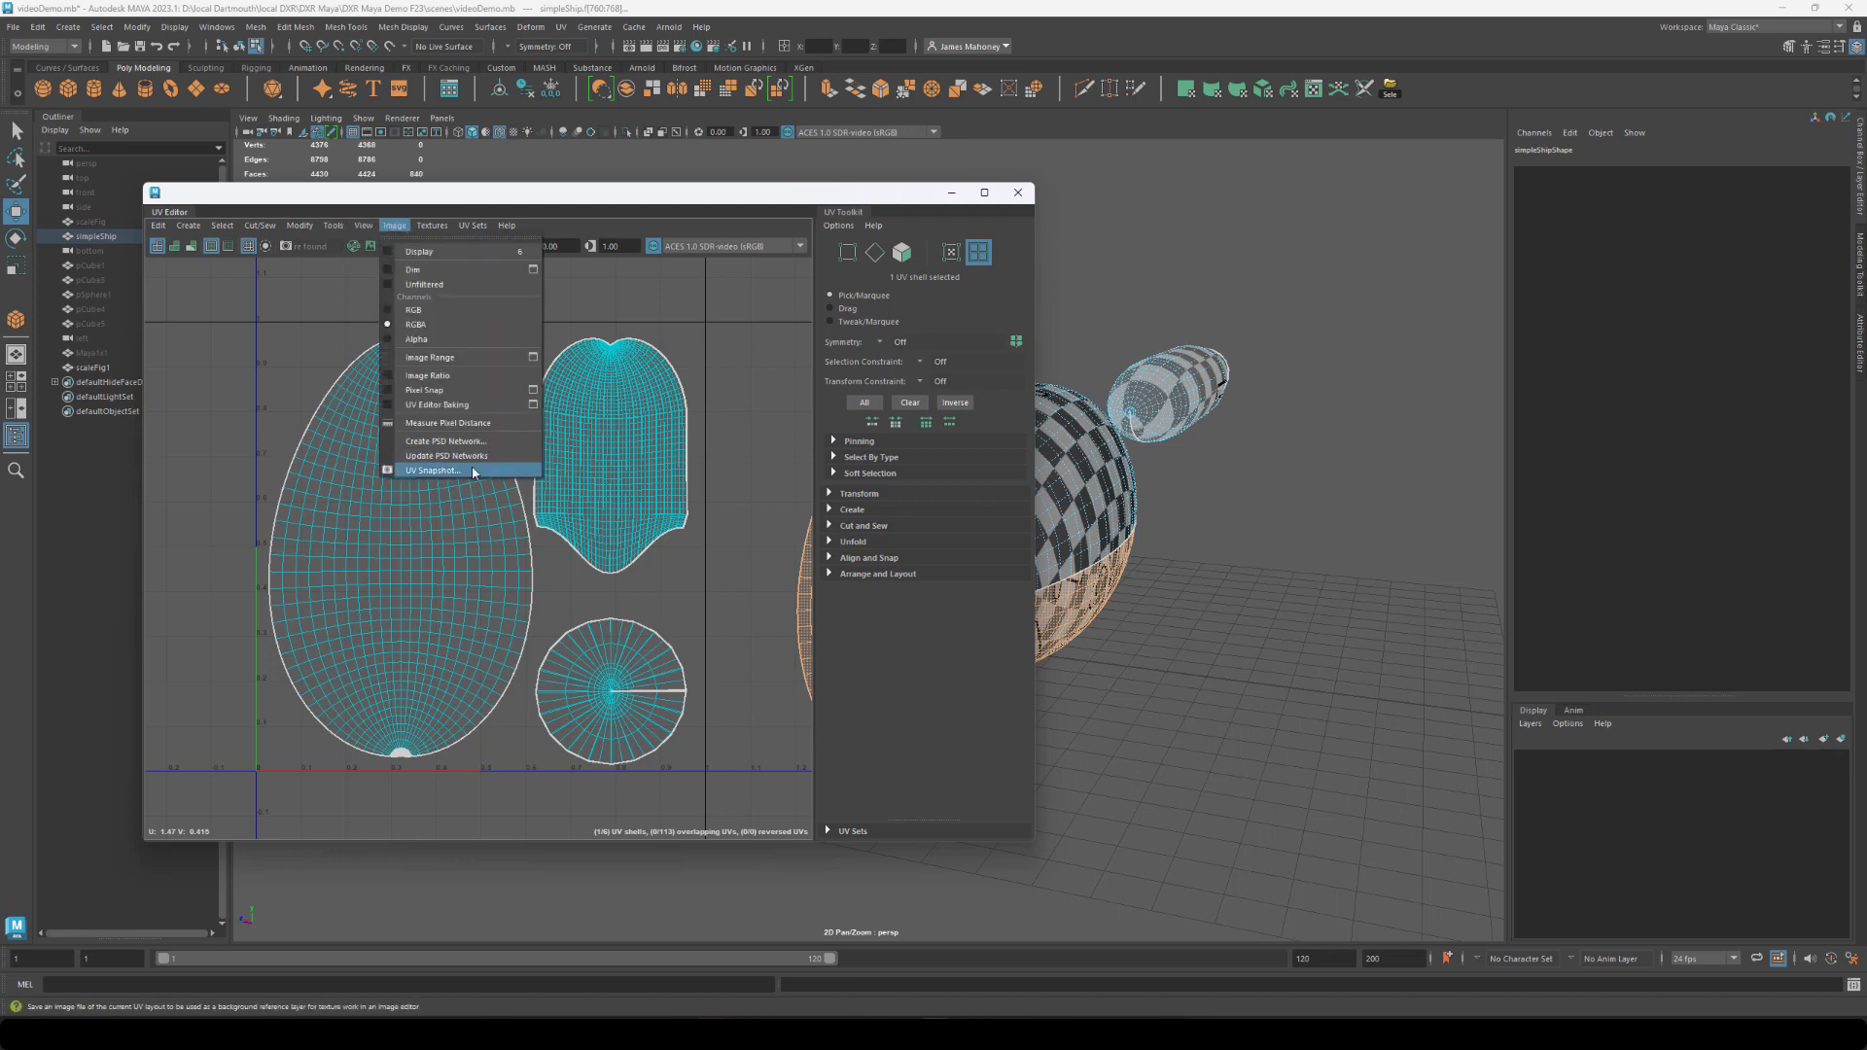
pyautogui.click(433, 470)
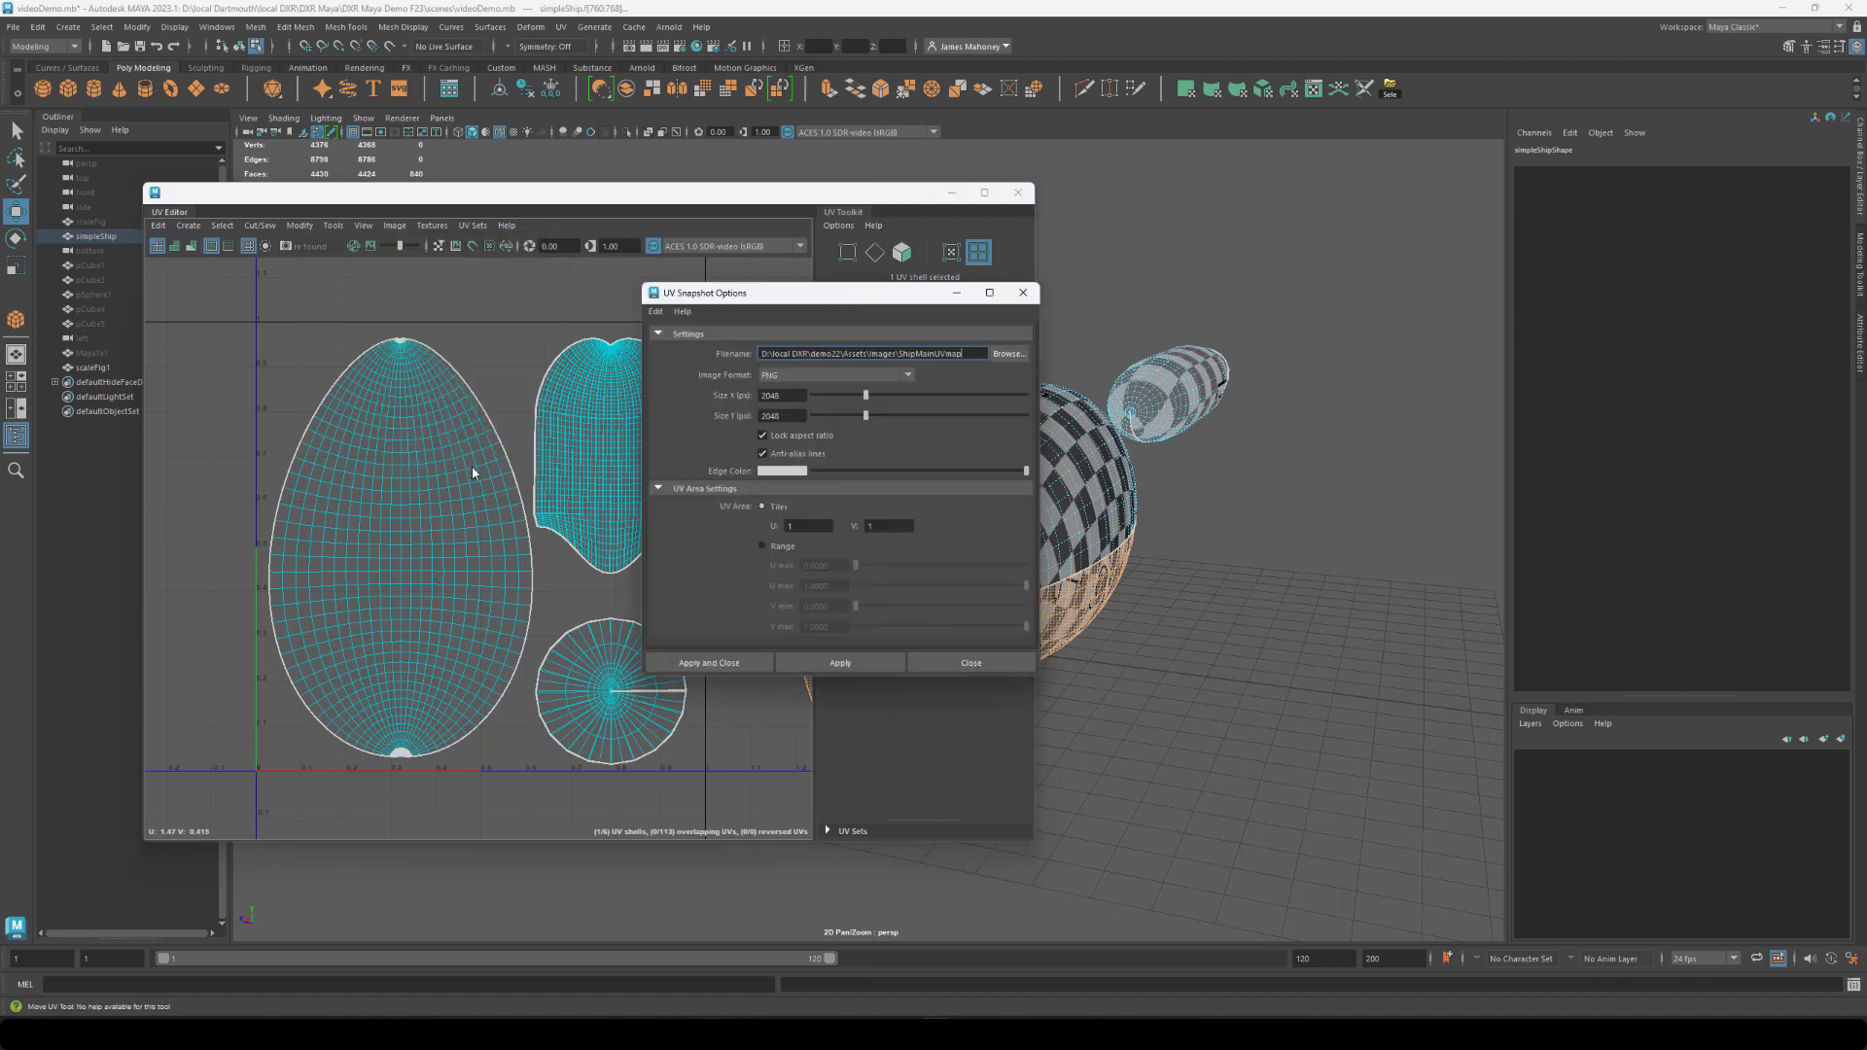
pyautogui.click(836, 375)
pyautogui.click(836, 480)
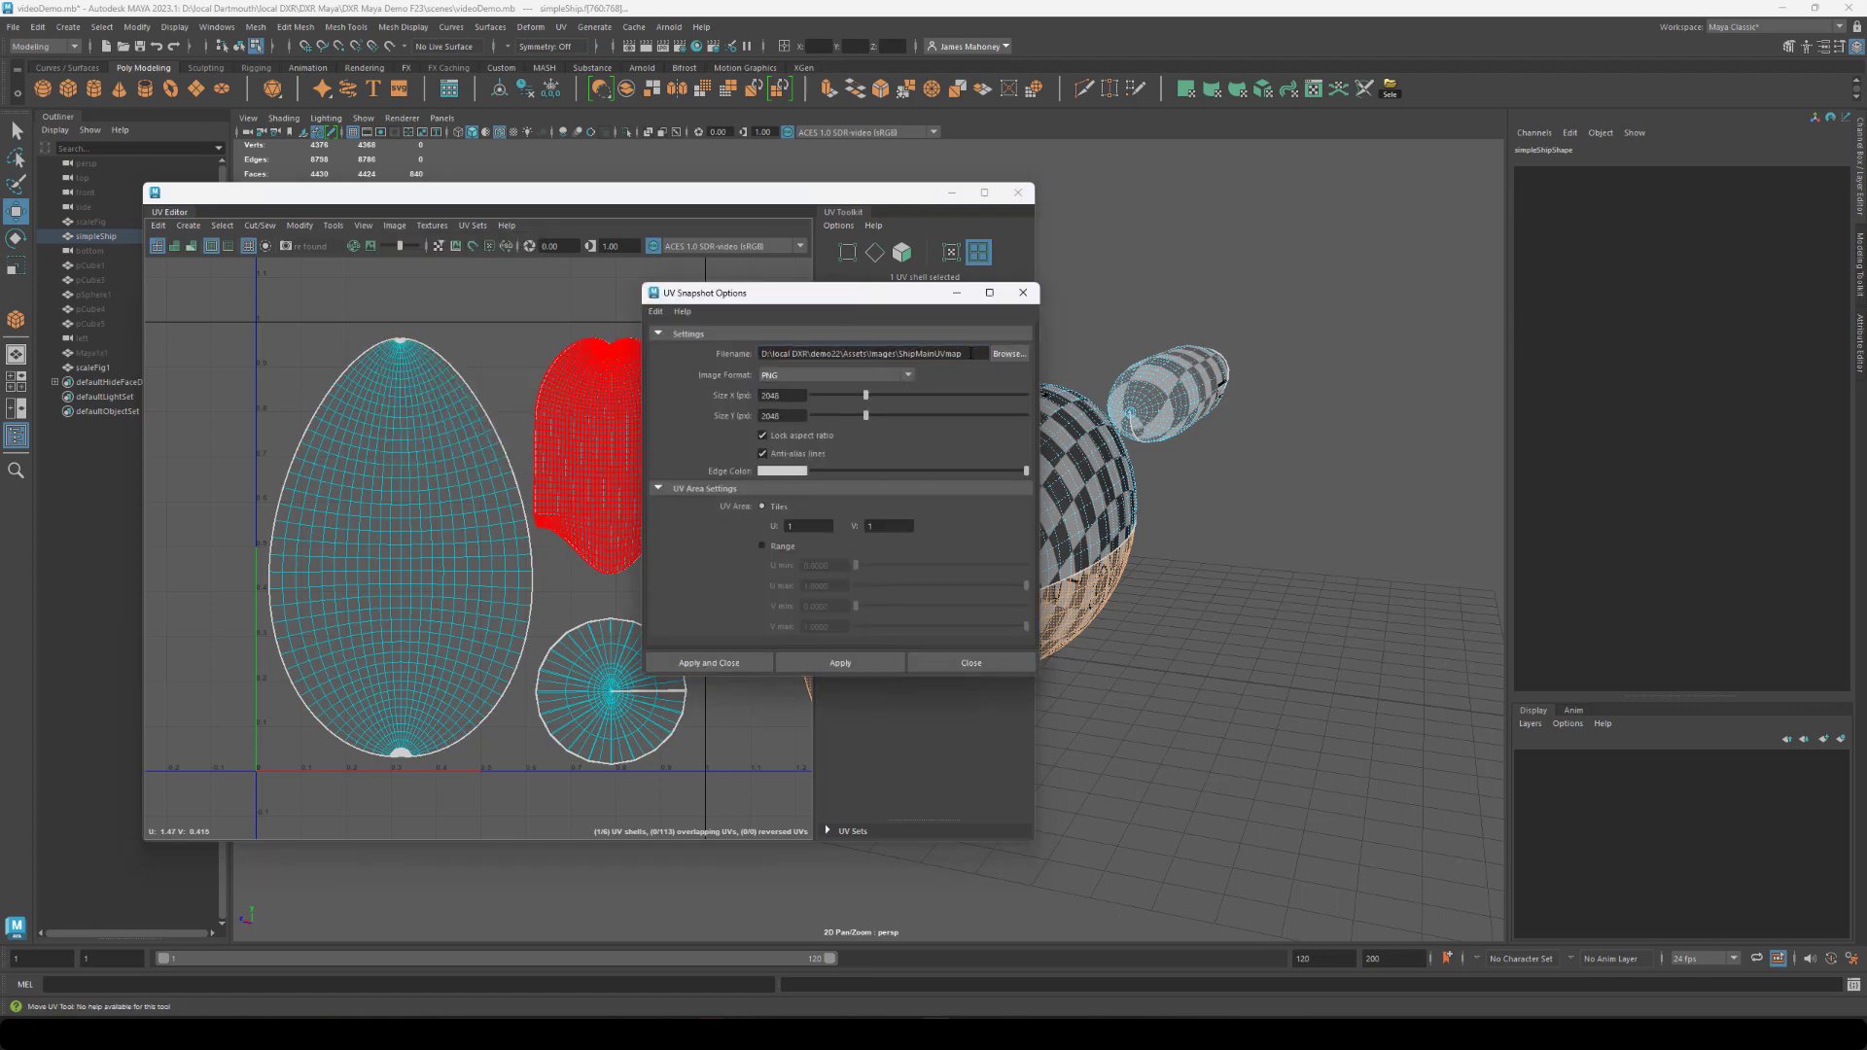
pyautogui.tripleClick(962, 353)
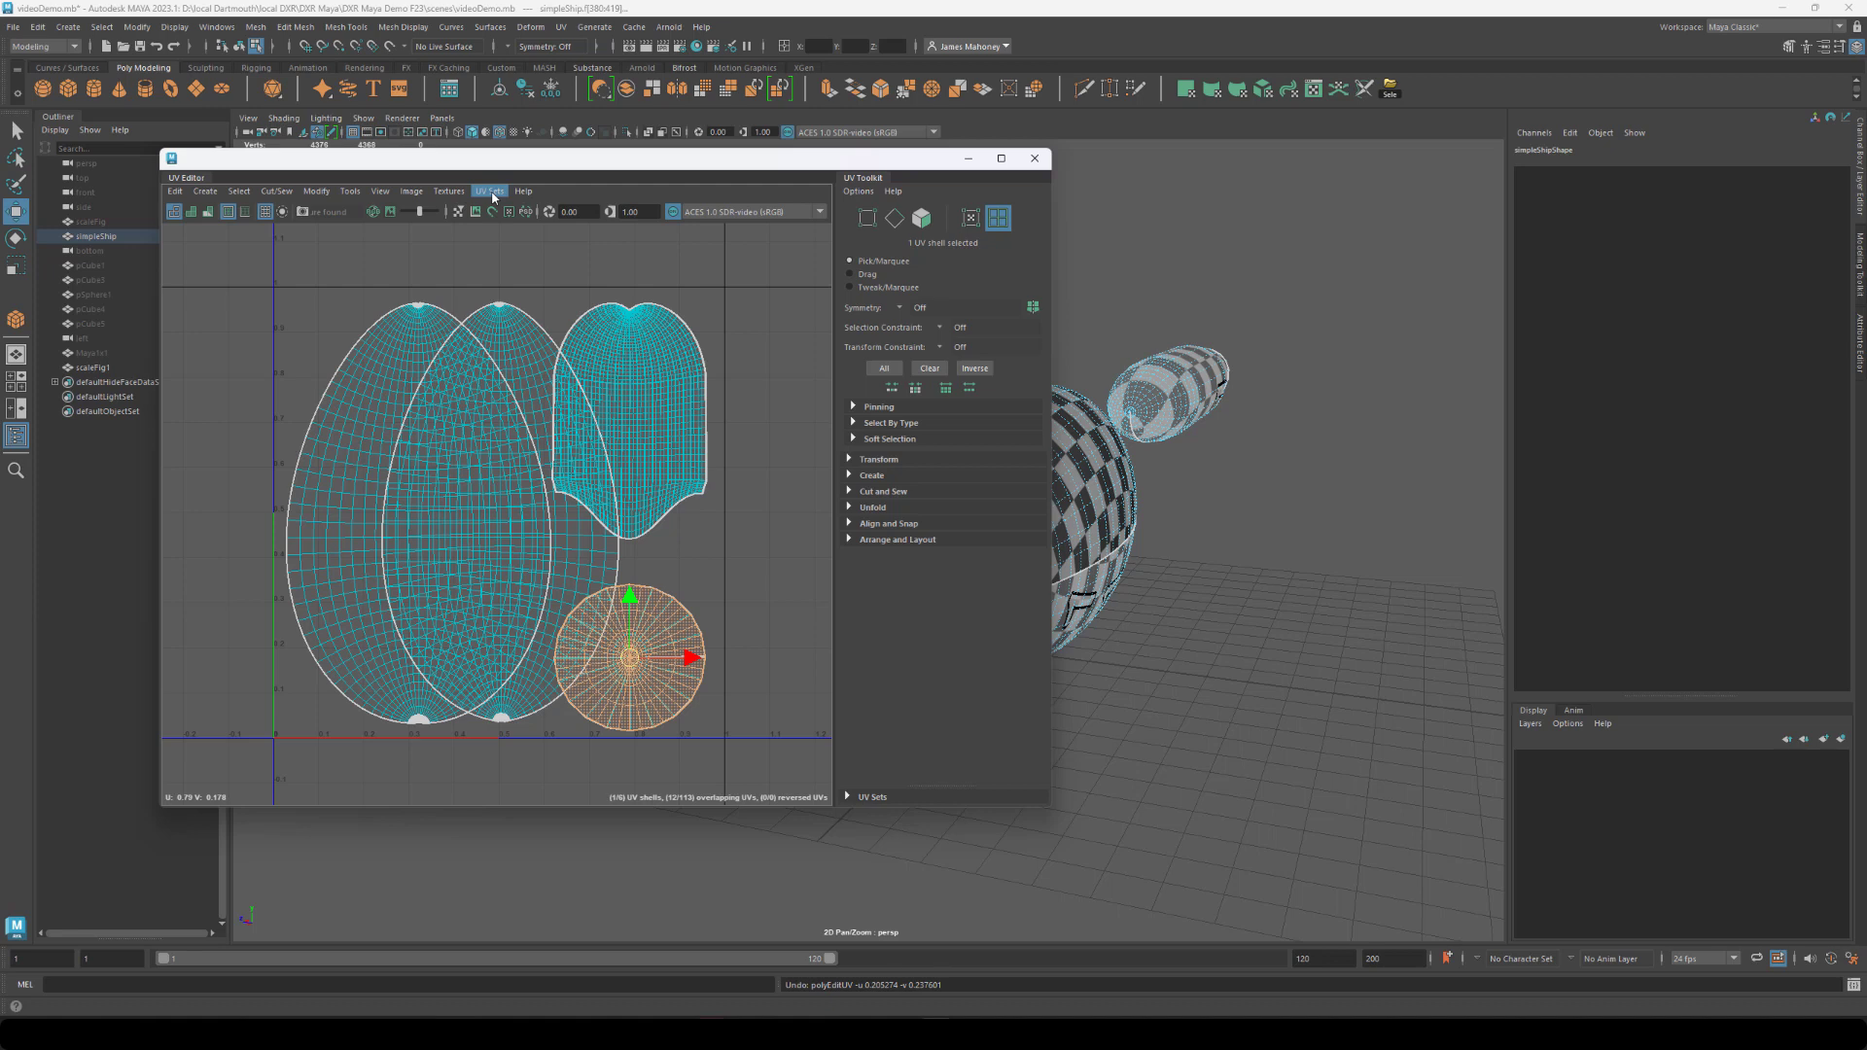
# Open the UV Set Editor and compare the ship's map1 and uvSet layouts.
pyautogui.click(491, 193)
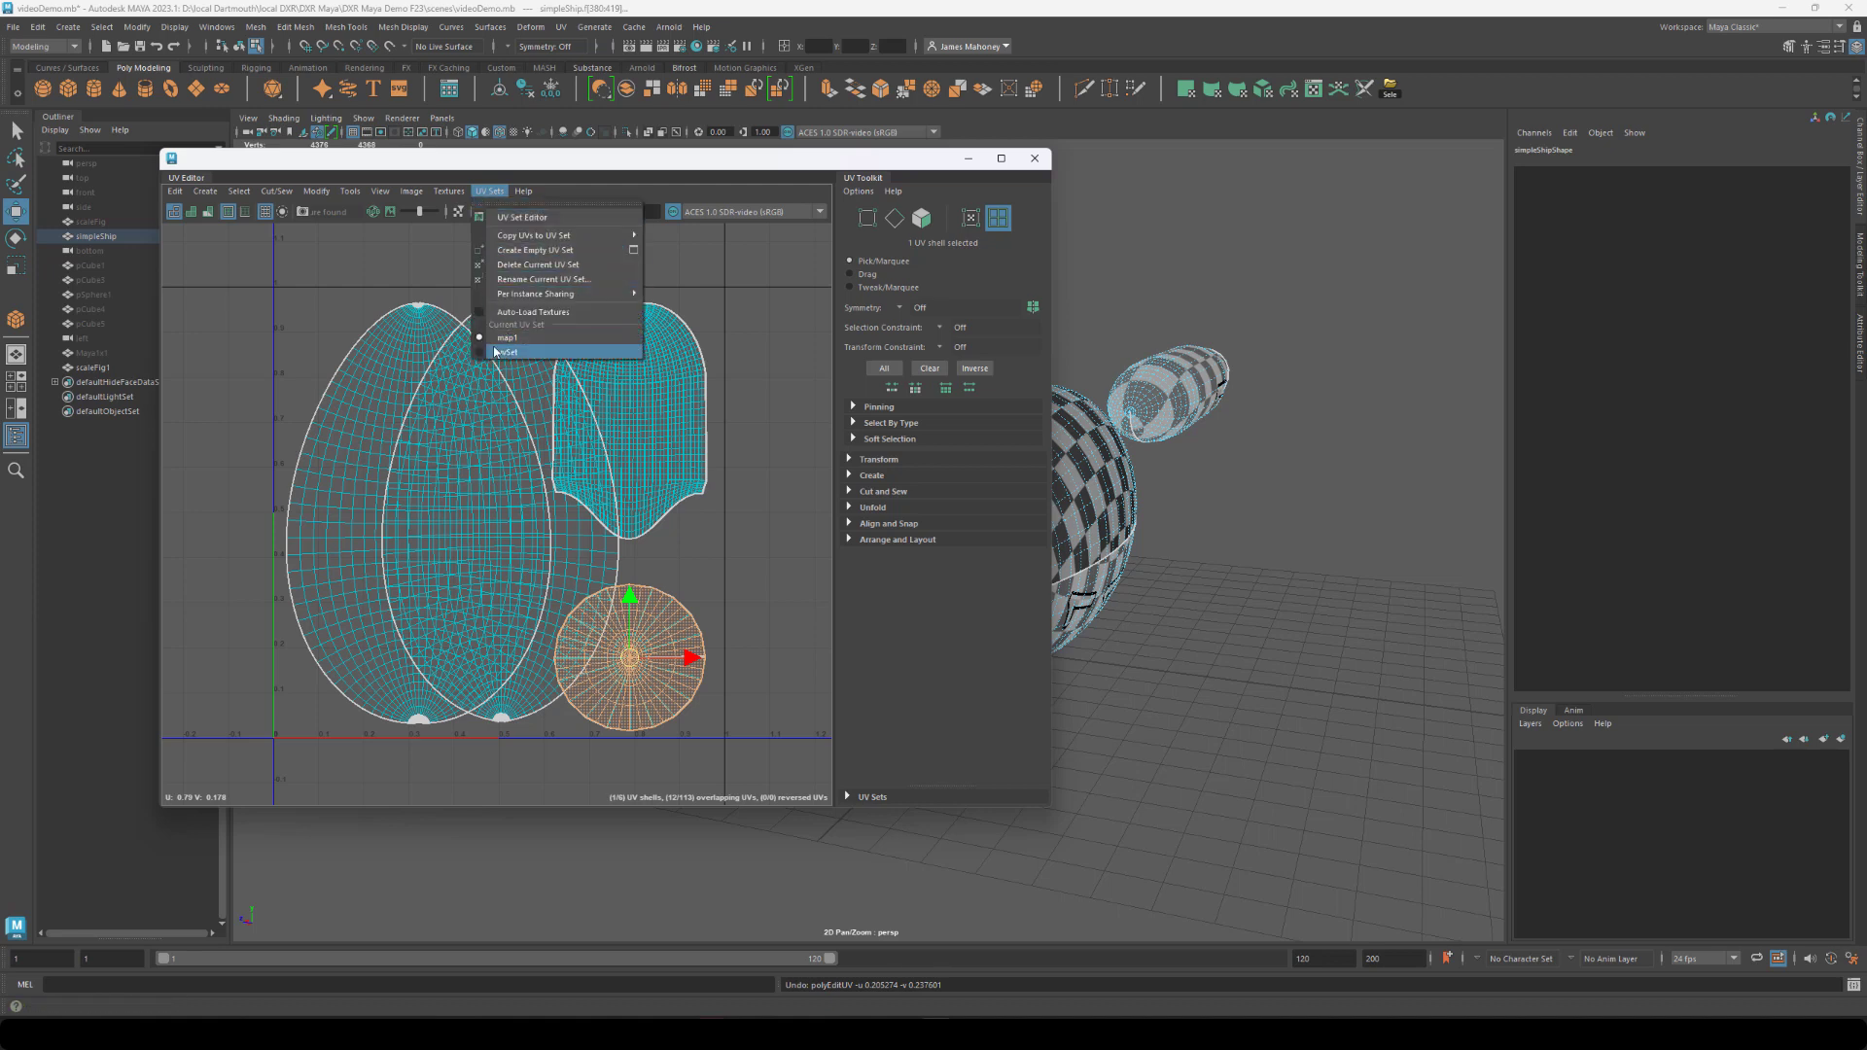
pyautogui.click(541, 222)
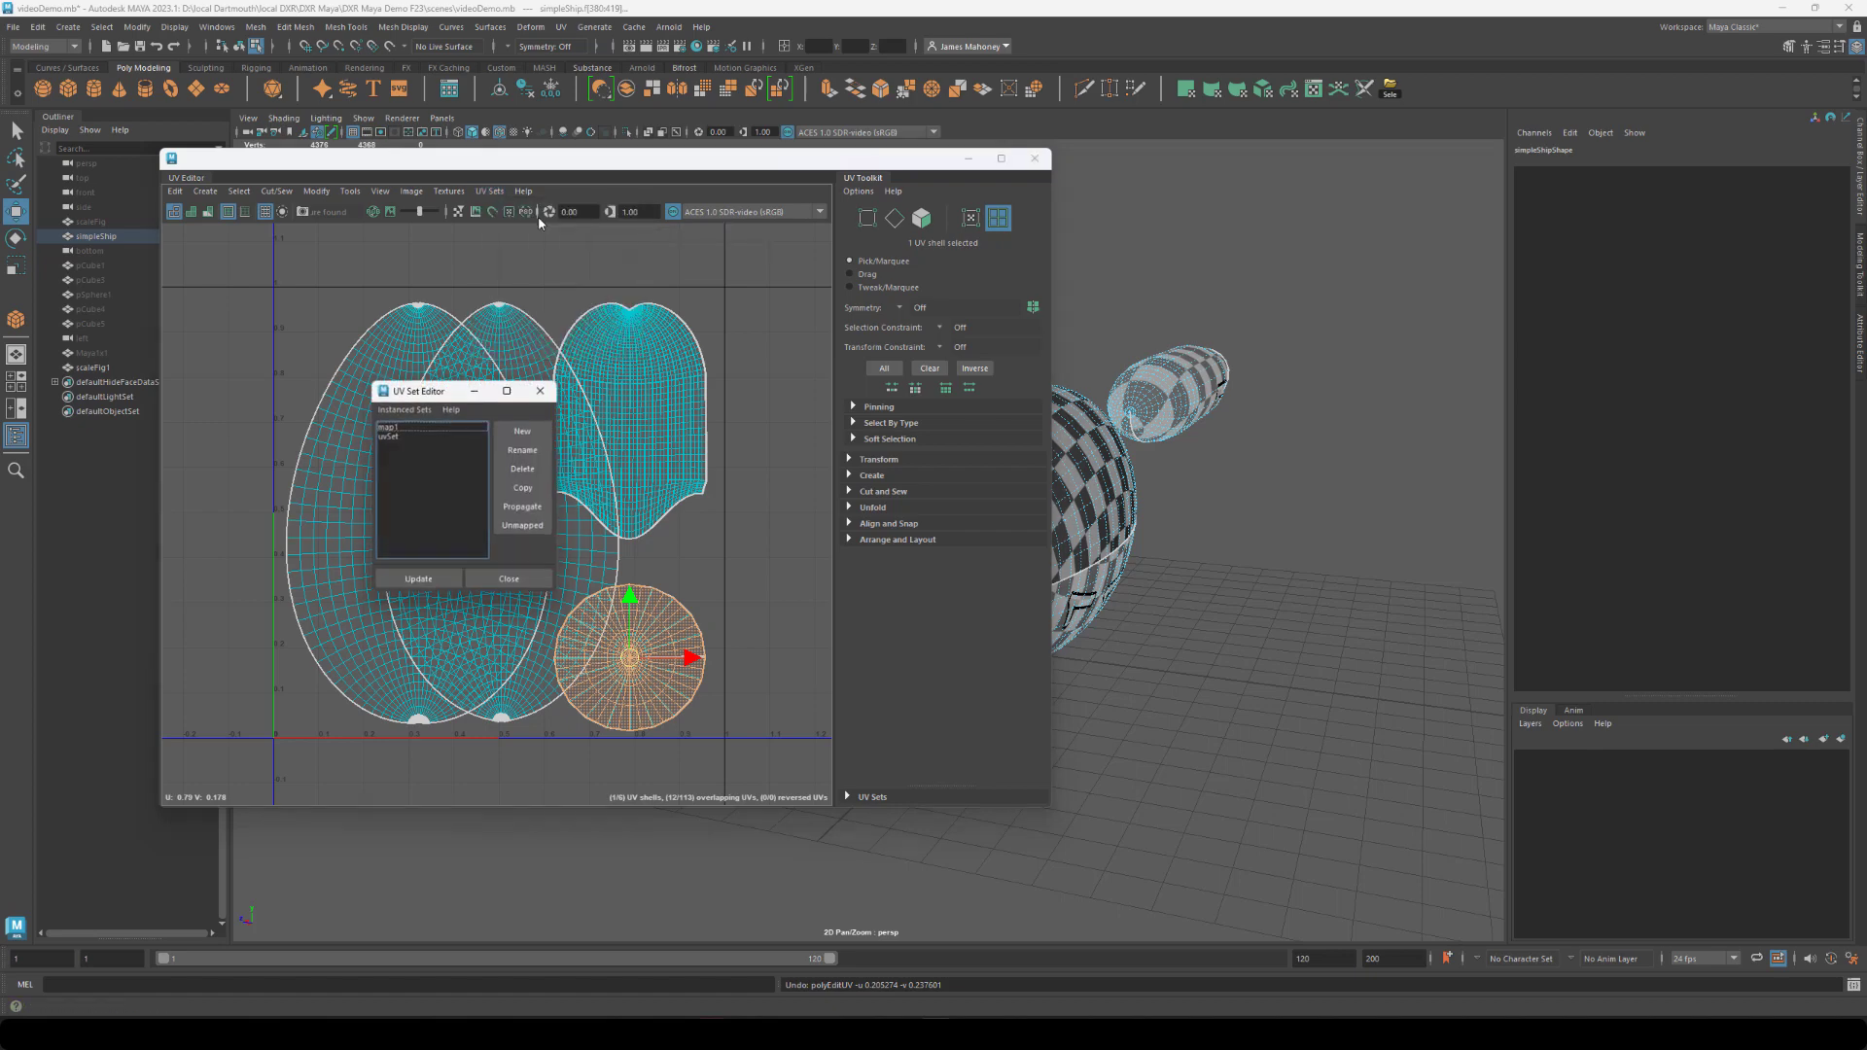
pyautogui.moveTo(447, 399); pyautogui.dragTo(694, 305)
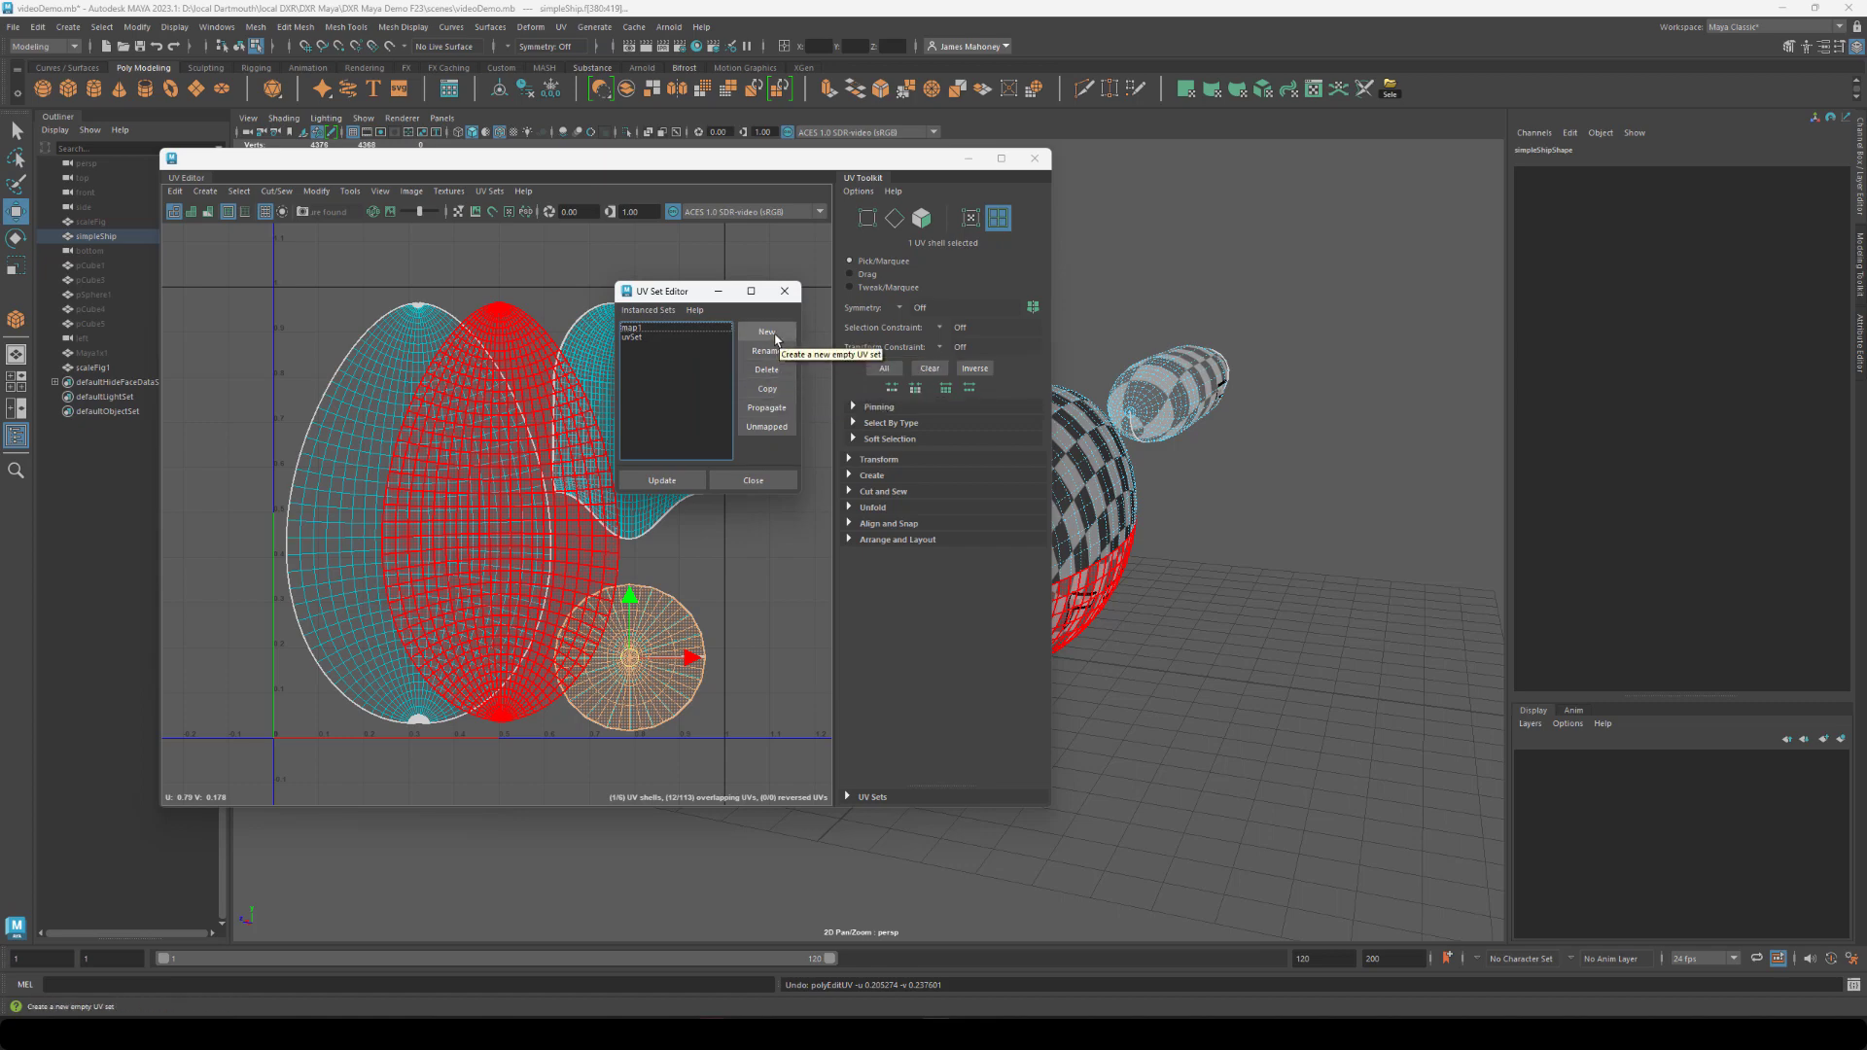
pyautogui.click(637, 338)
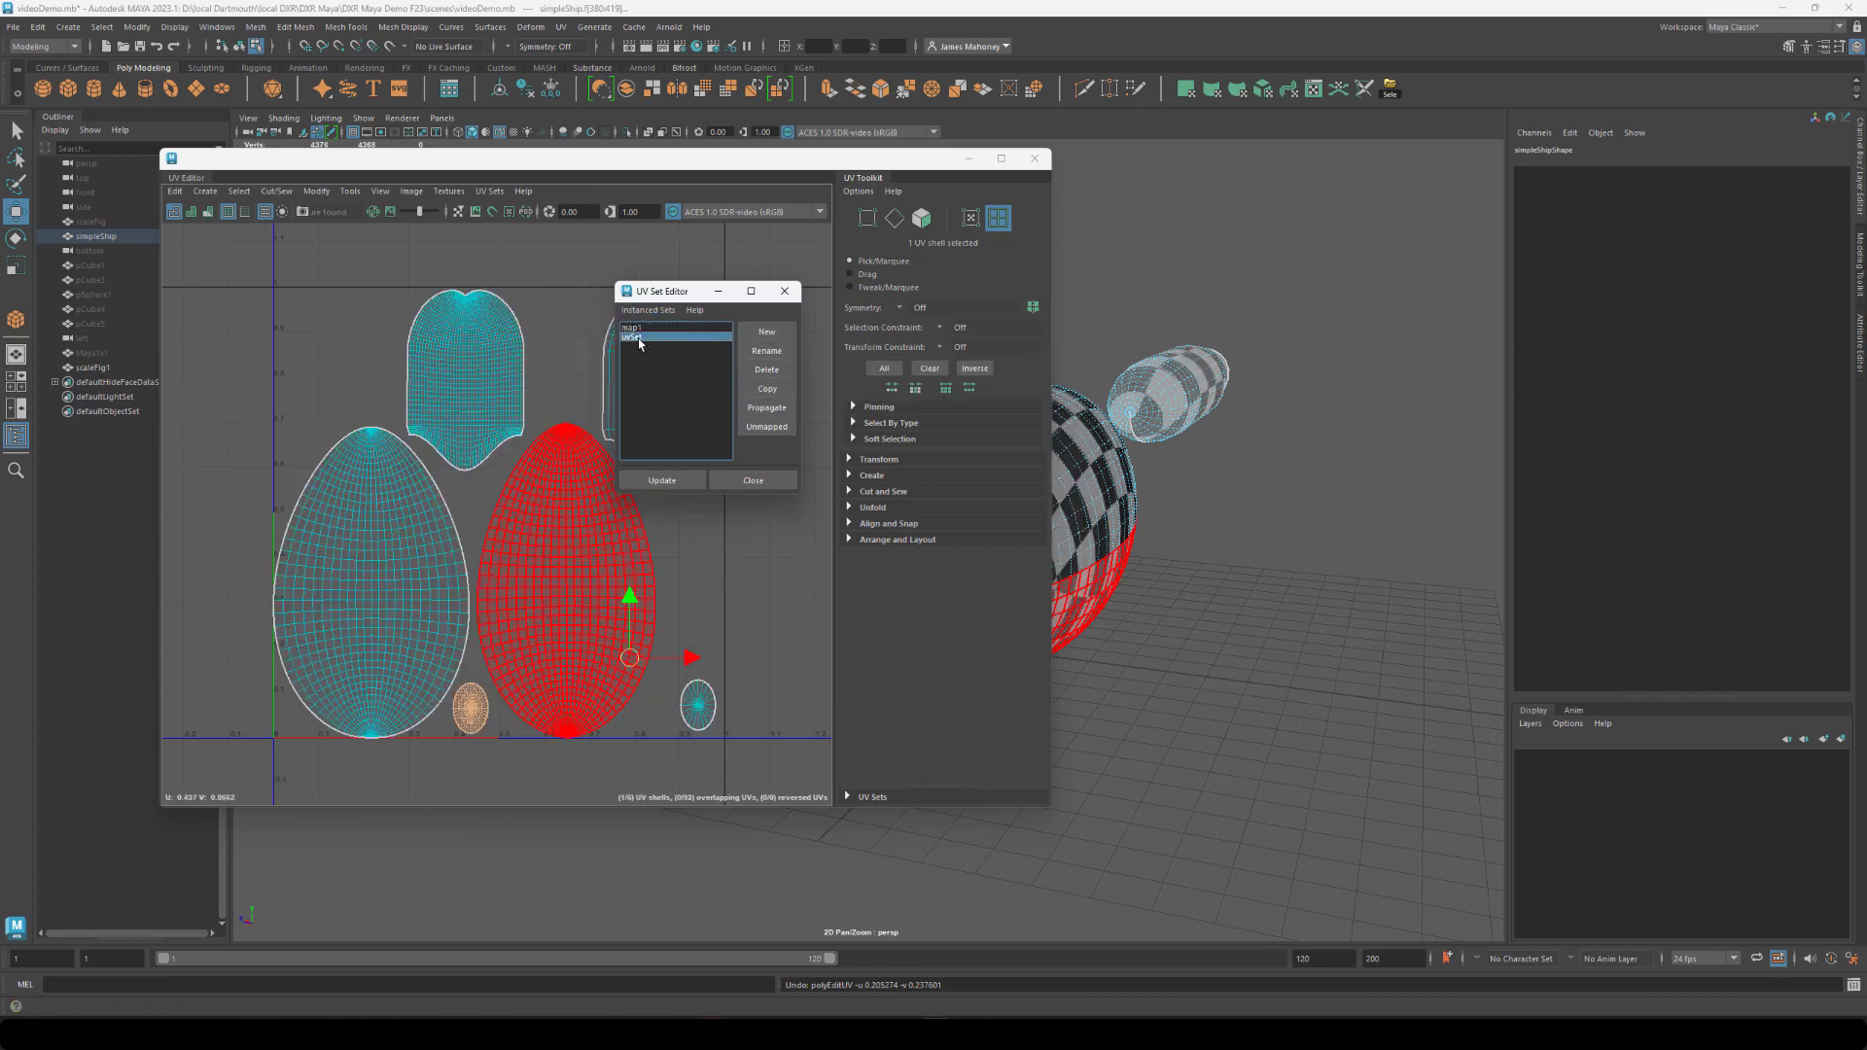
pyautogui.click(642, 328)
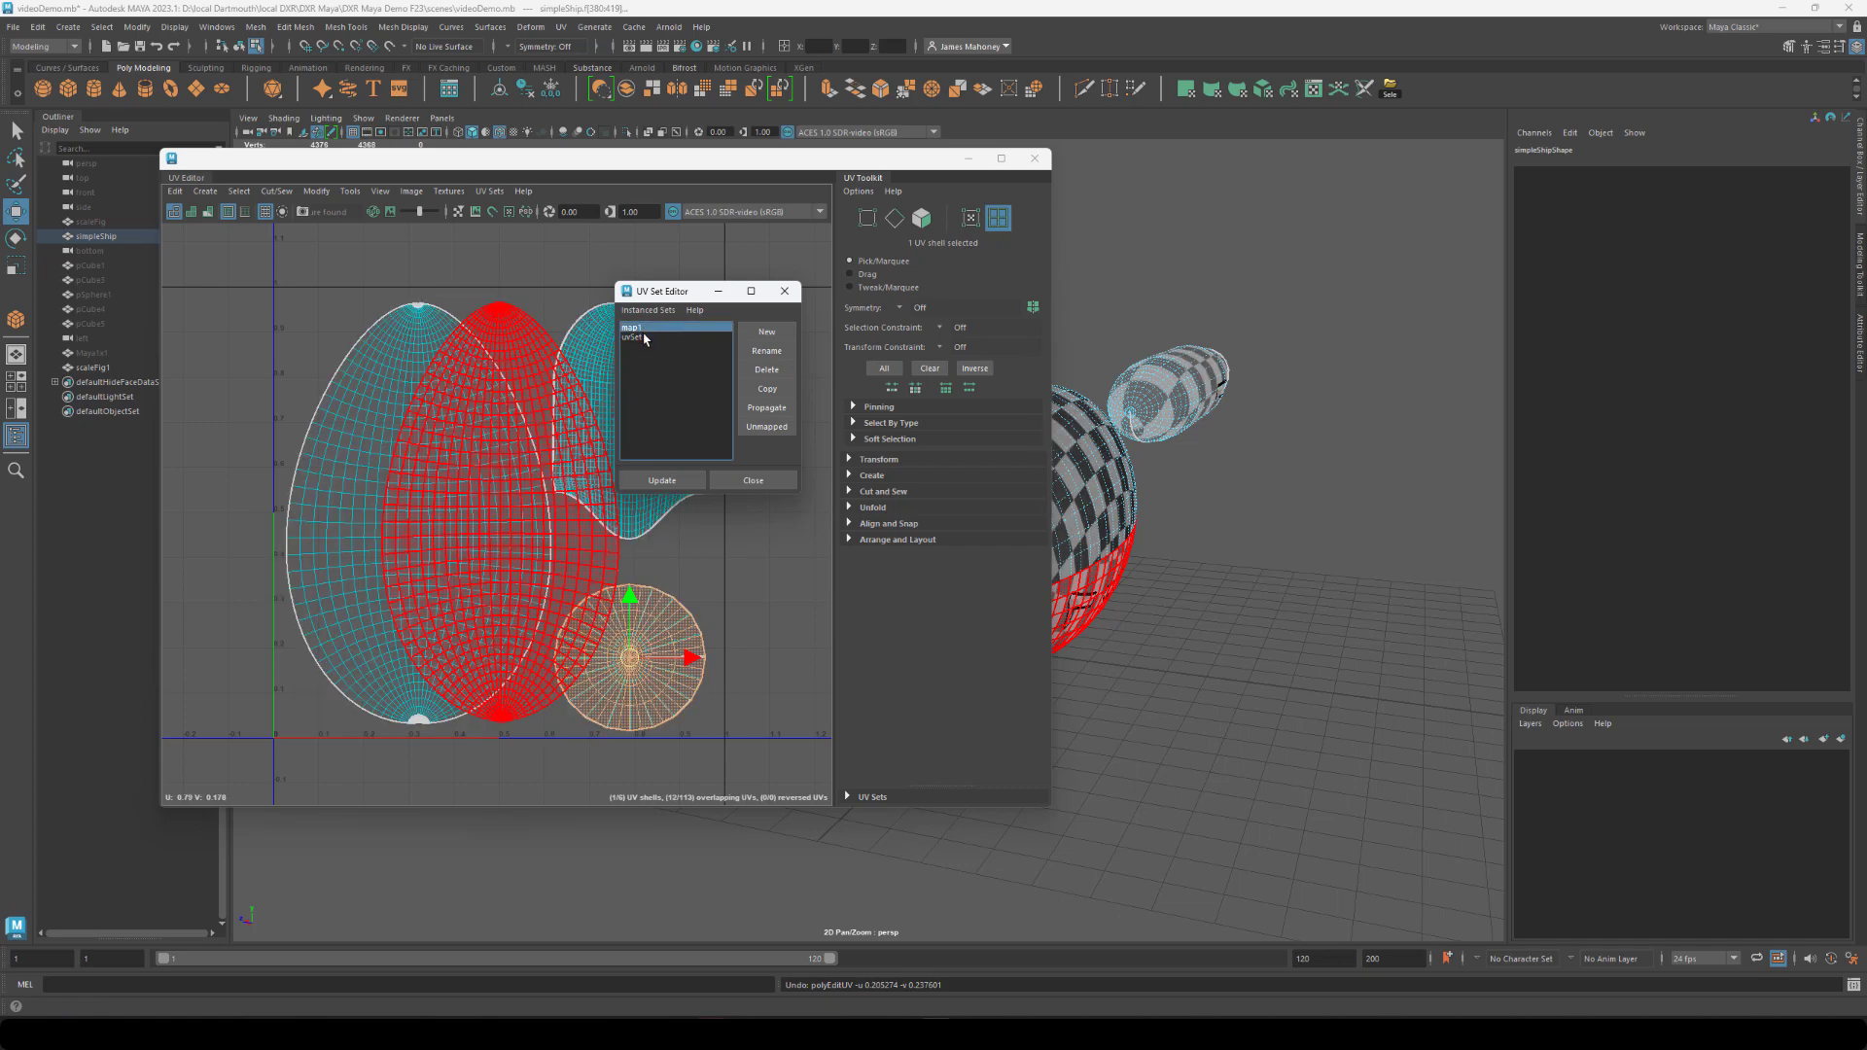
pyautogui.click(644, 337)
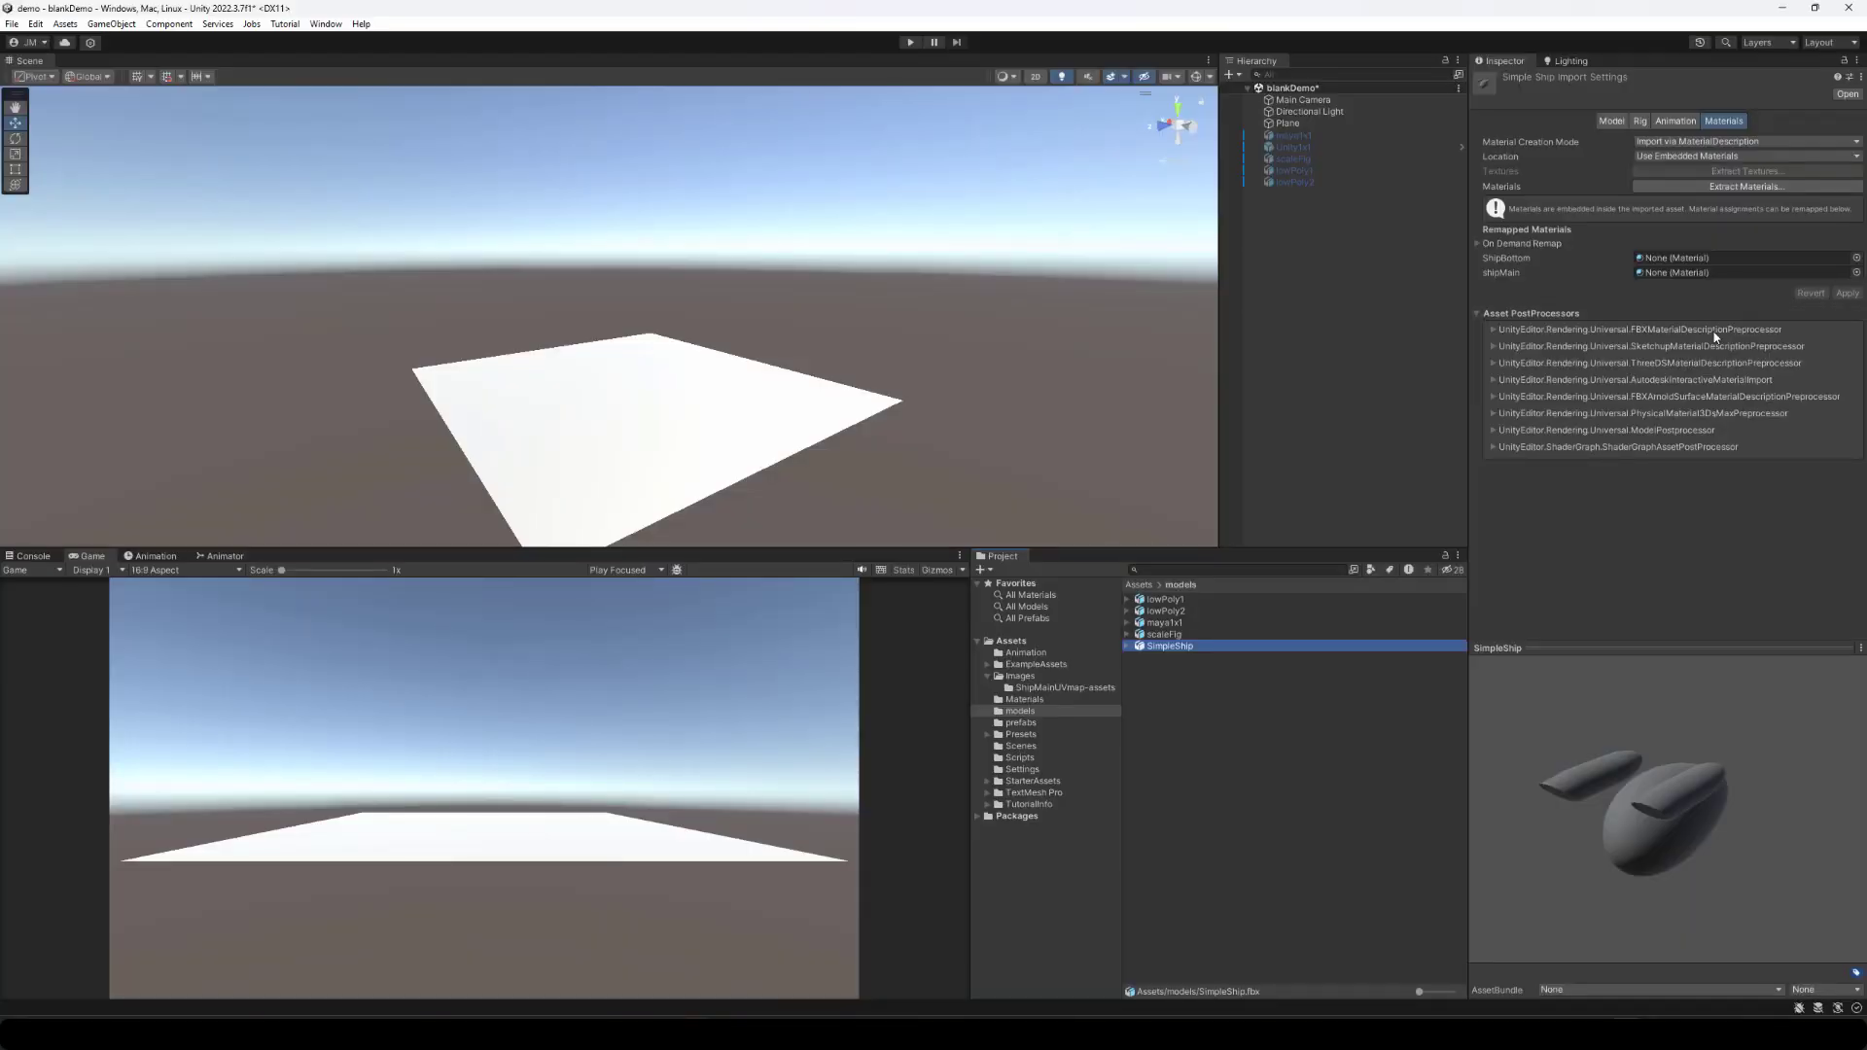
# In Unity, remap the SimpleShip model's ShipBottom slot to the shipBottom material.
pyautogui.click(1056, 700)
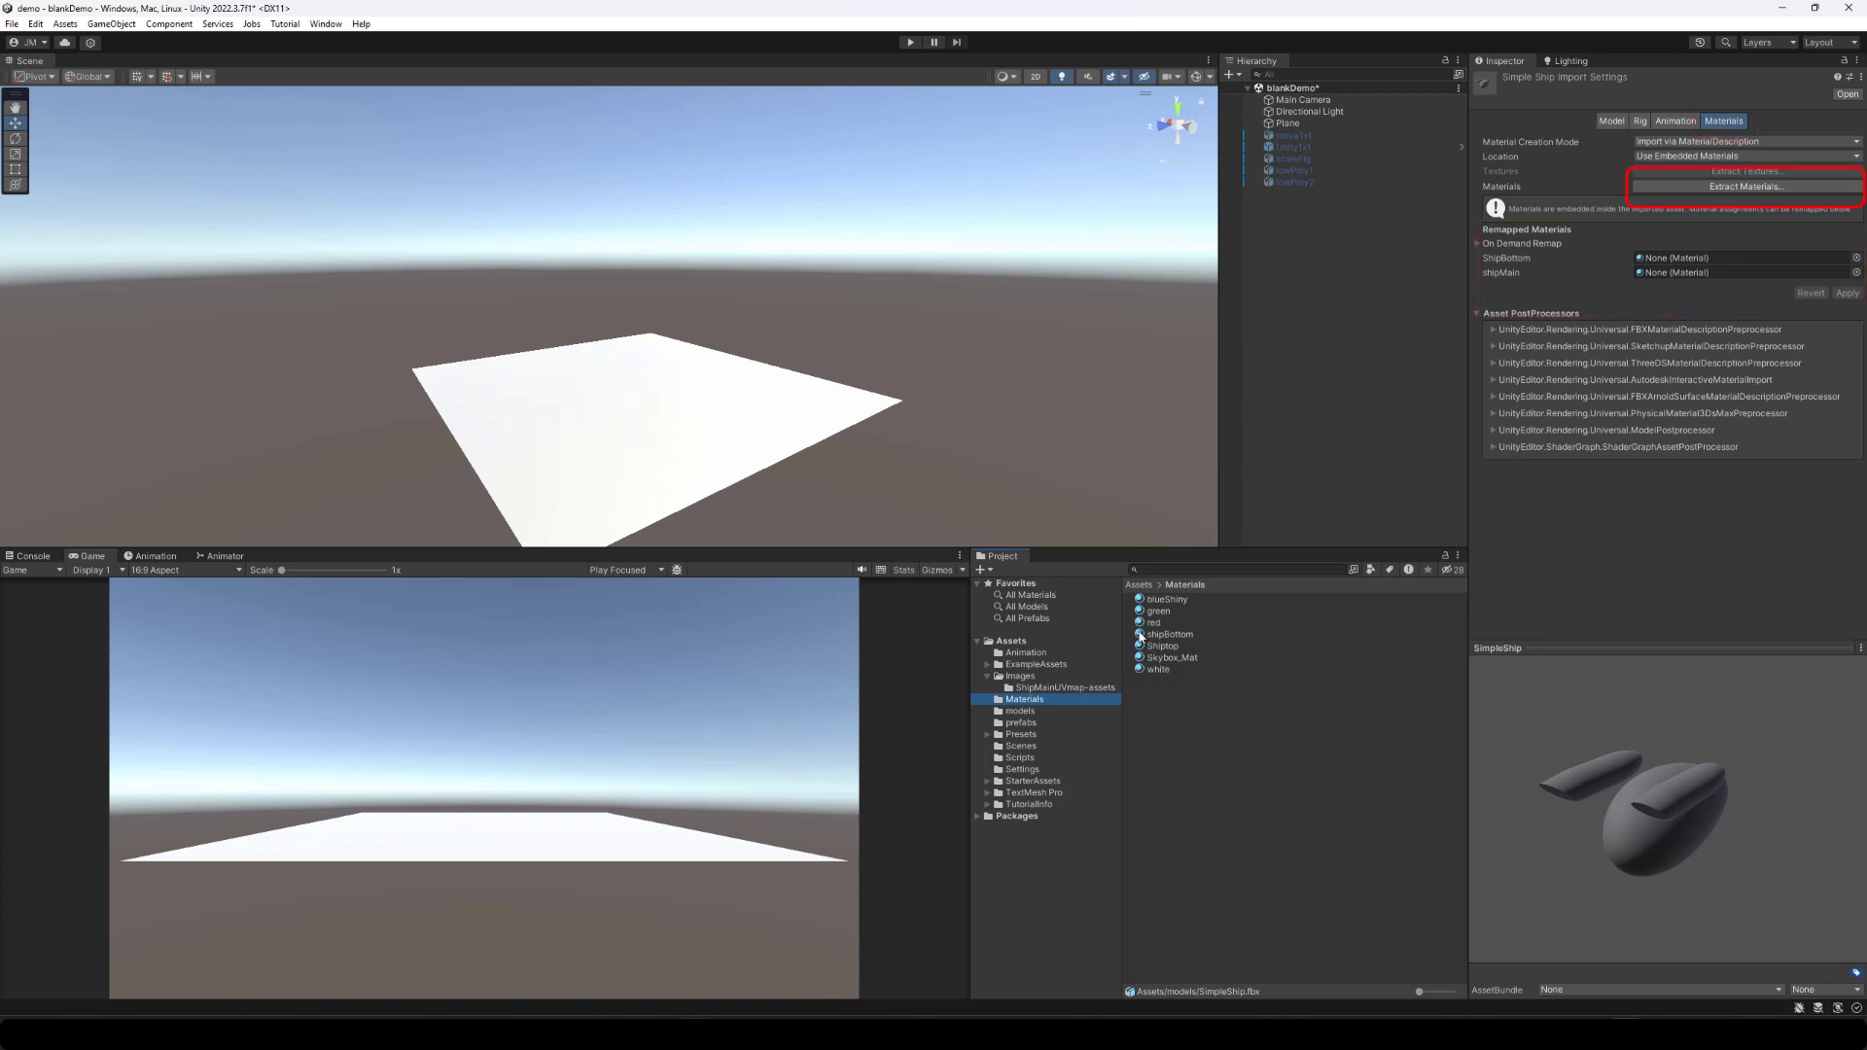
pyautogui.moveTo(1140, 637); pyautogui.dragTo(1650, 263)
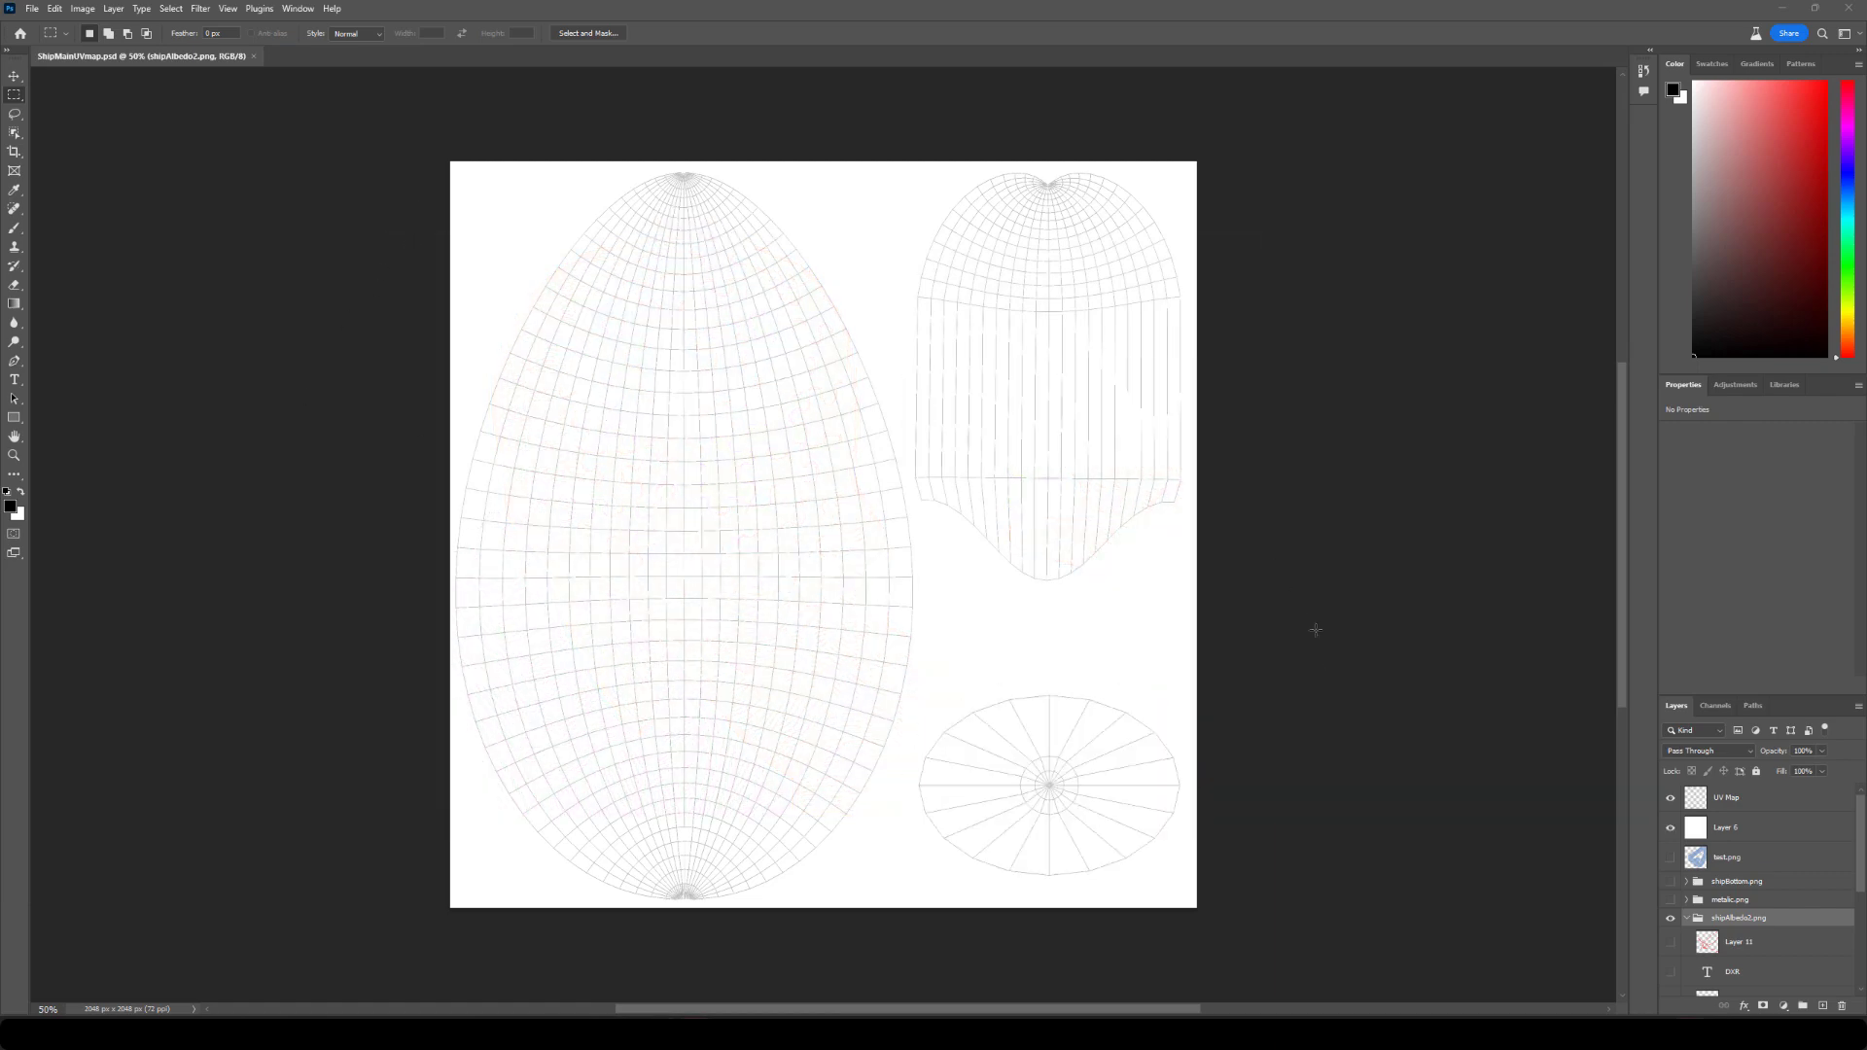
# In Photoshop, collapse the shipAlbedo2.png group and hide the UV Map layer and the white layer beneath it.
pyautogui.scroll(1, 1315, 629)
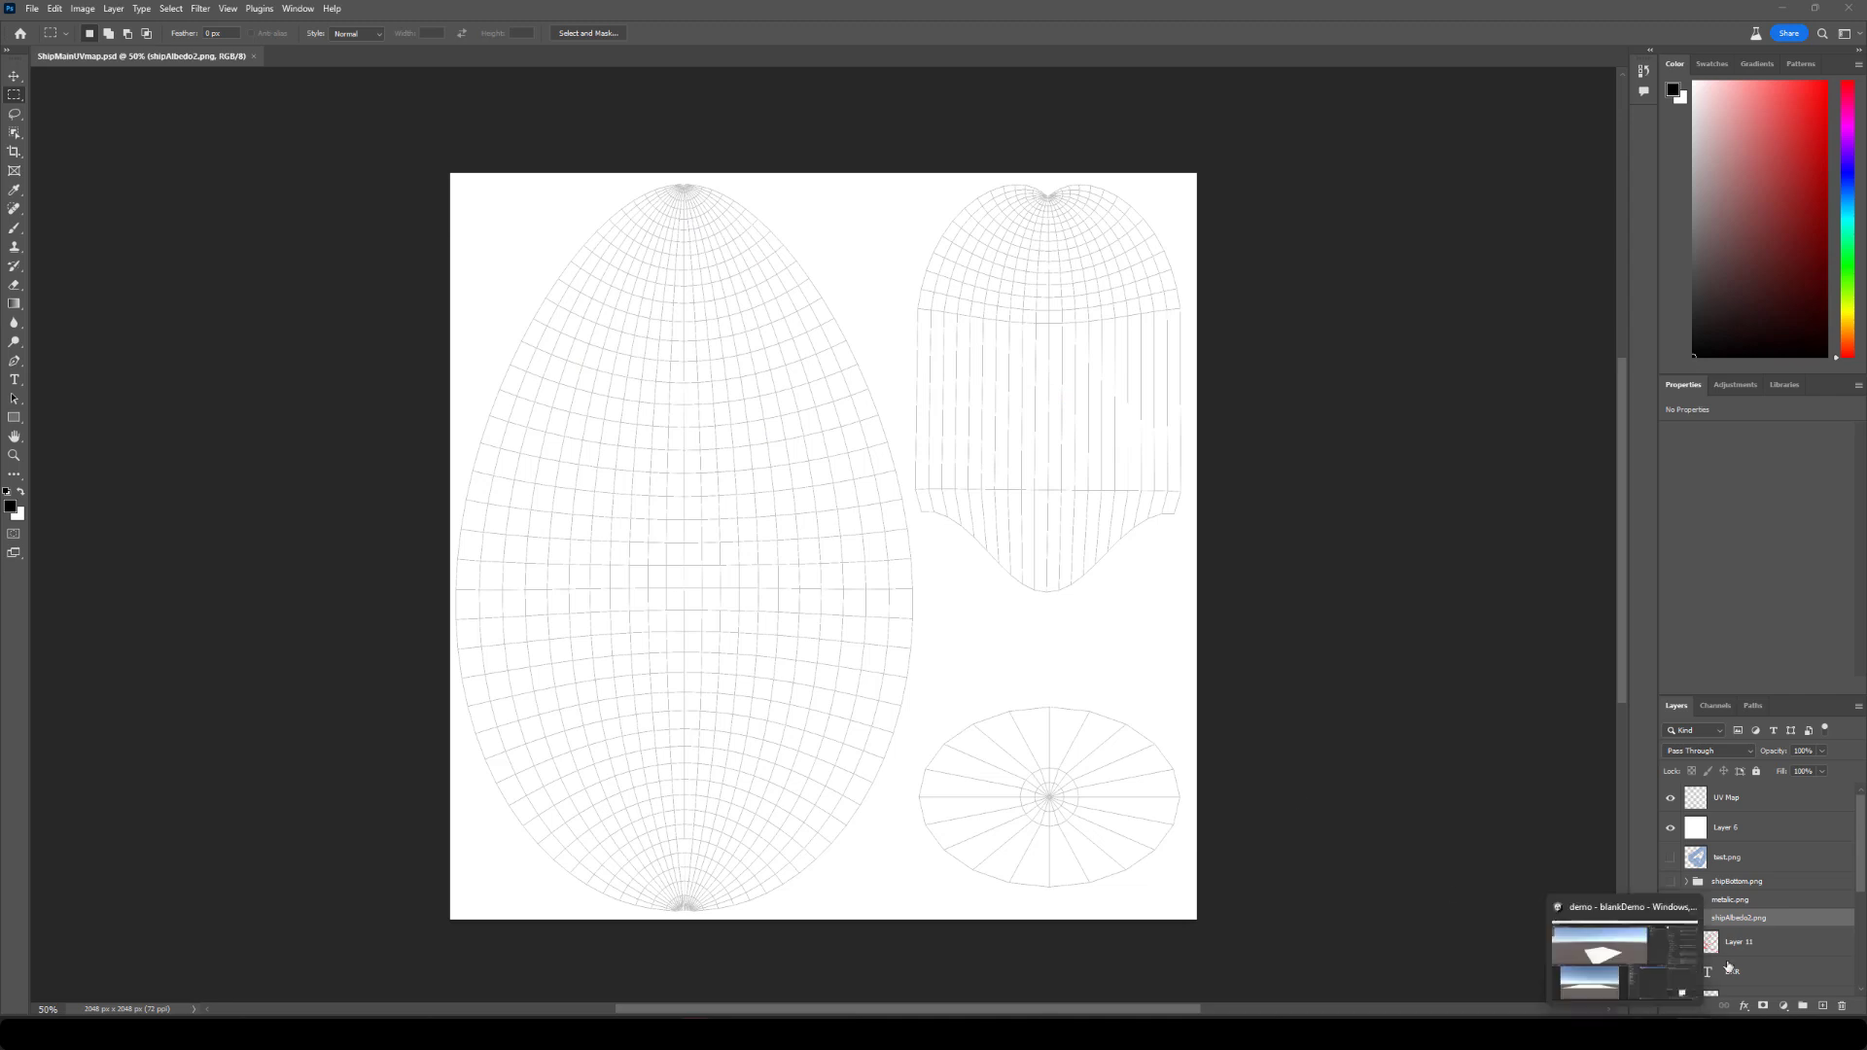
pyautogui.scroll(-3, 1750, 909)
pyautogui.scroll(2, 1751, 909)
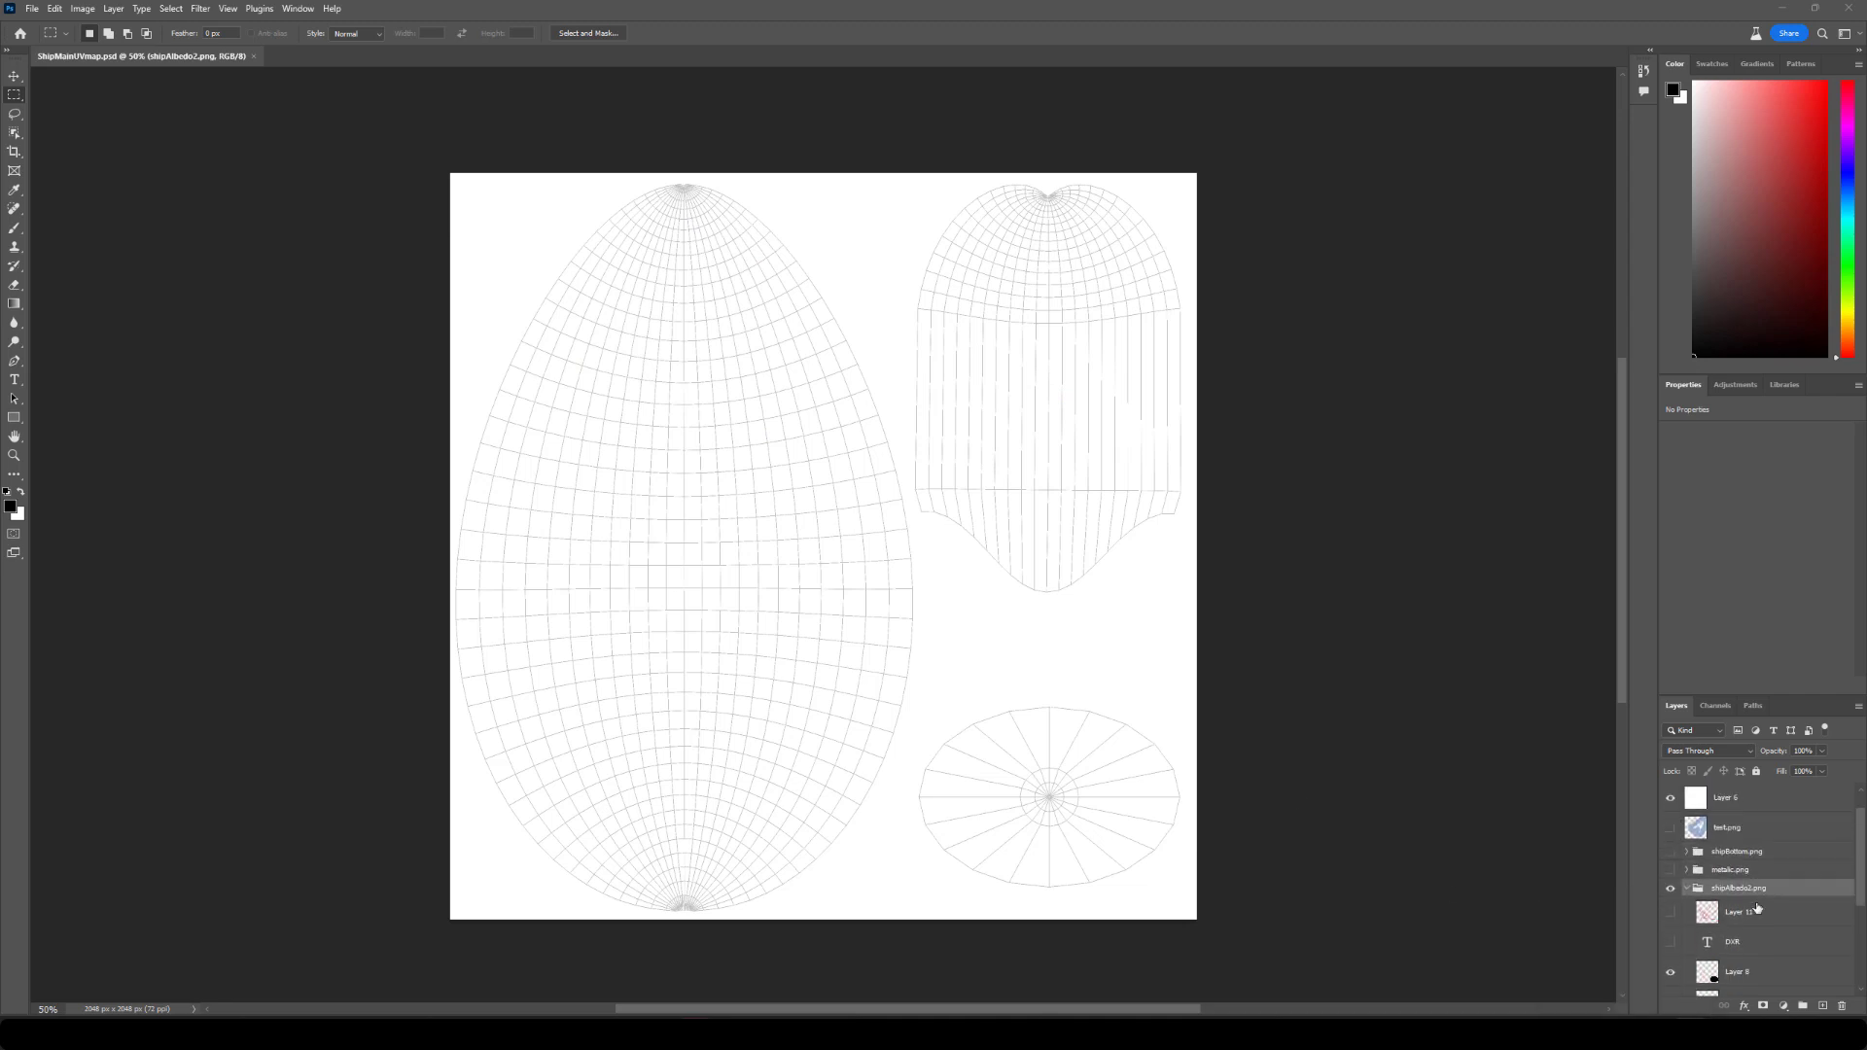
pyautogui.click(1687, 891)
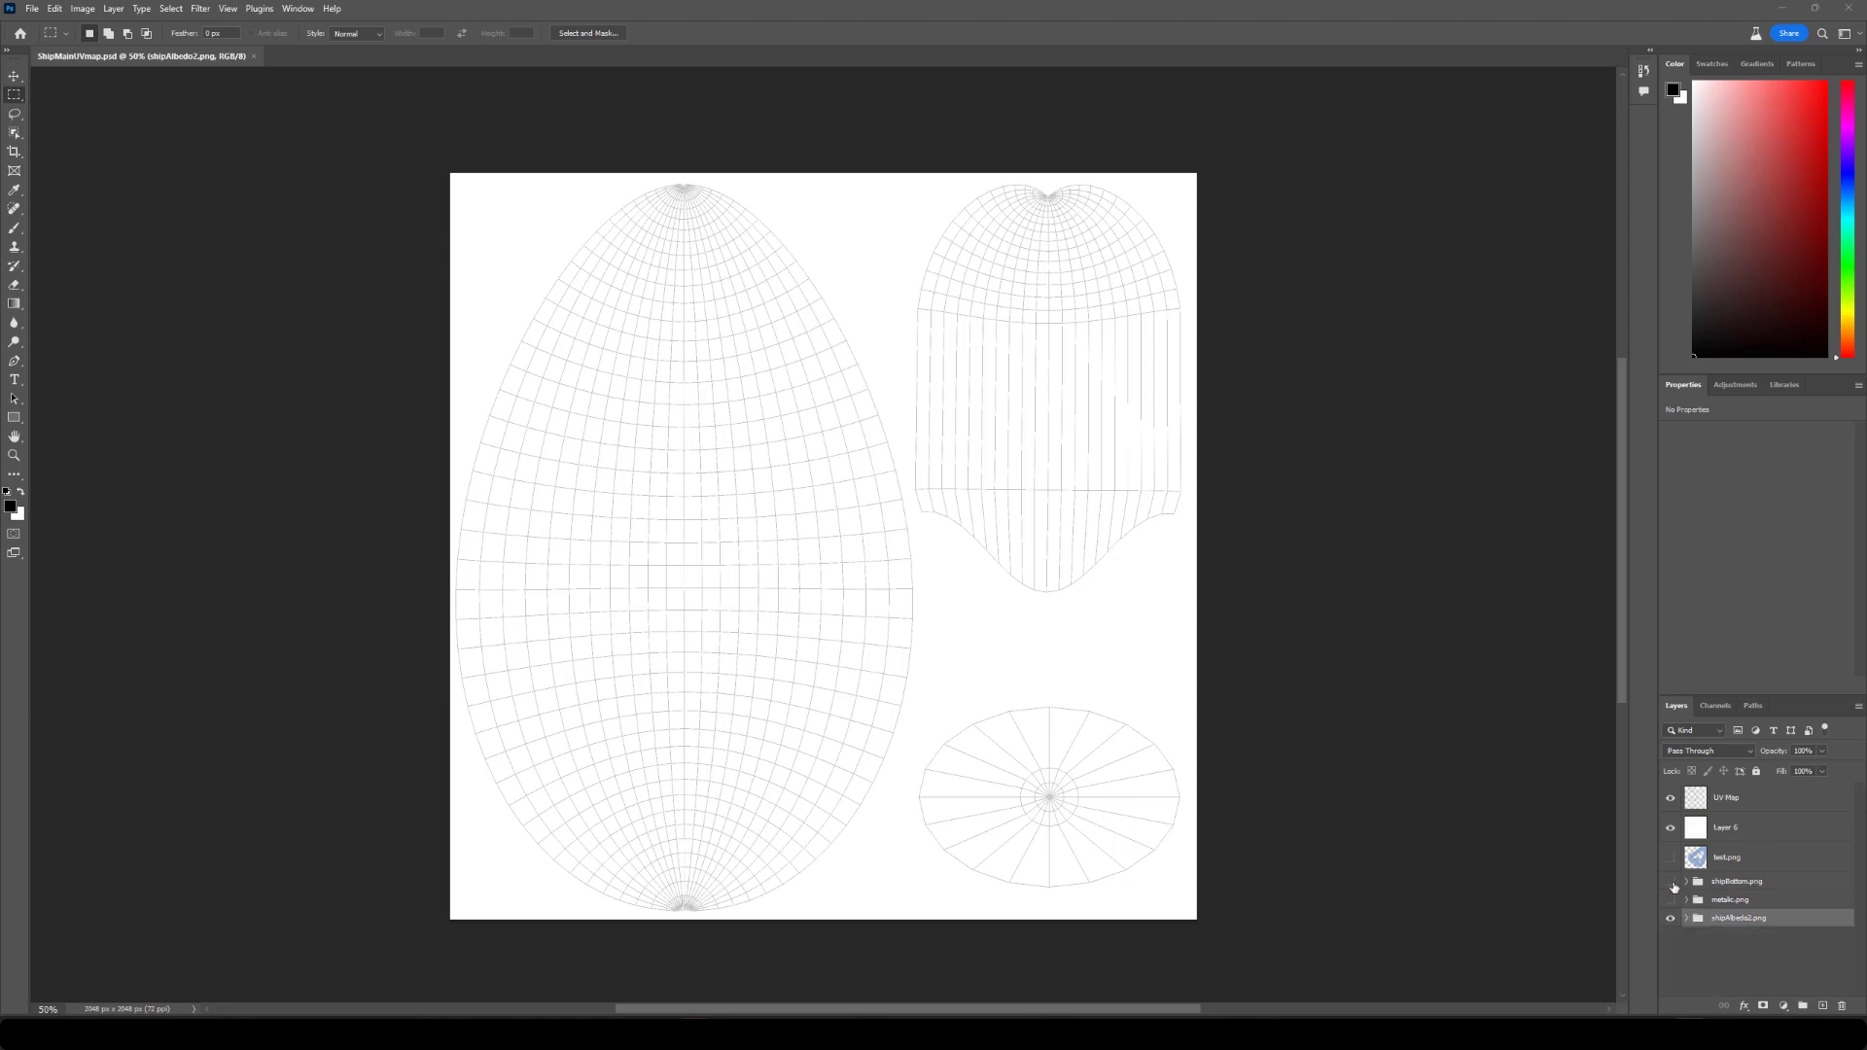
pyautogui.moveTo(1672, 828); pyautogui.dragTo(1671, 798)
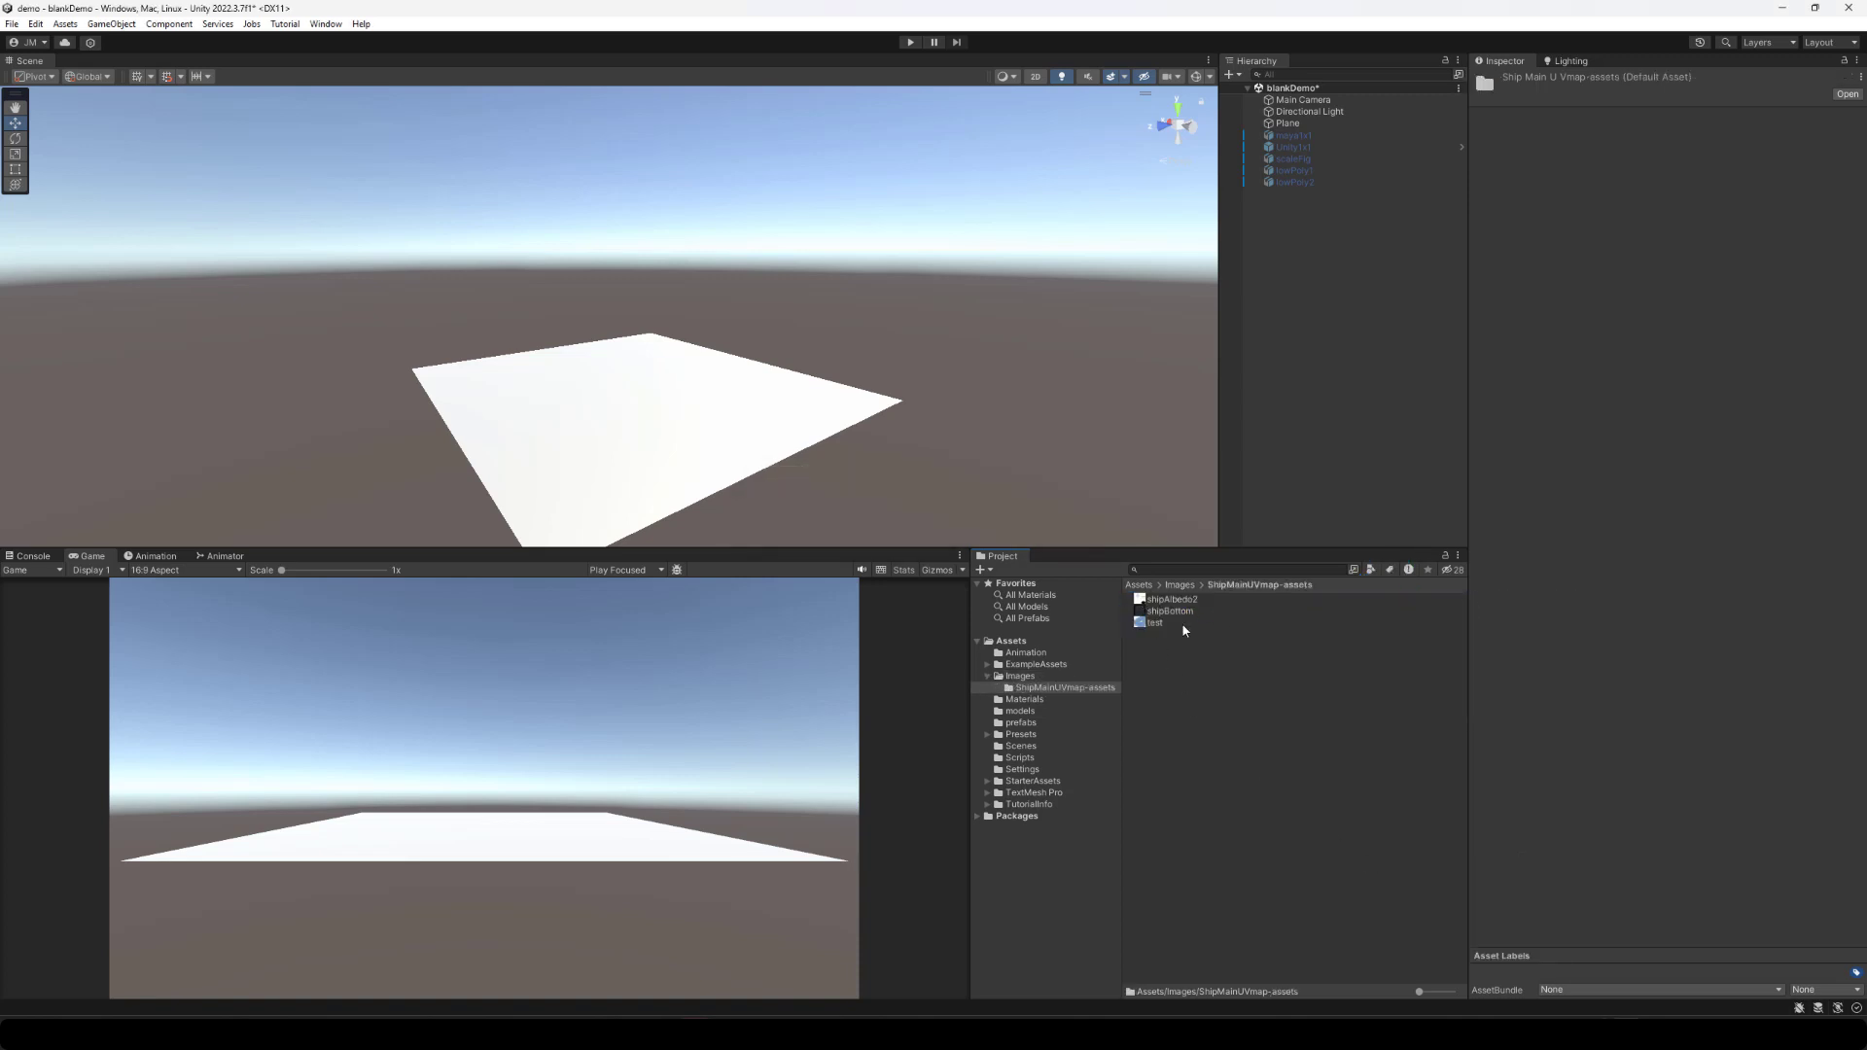
# Check the shipBottom texture in Unity and look up Photoshop's Generate options for the texture document.
pyautogui.doubleClick(1175, 610)
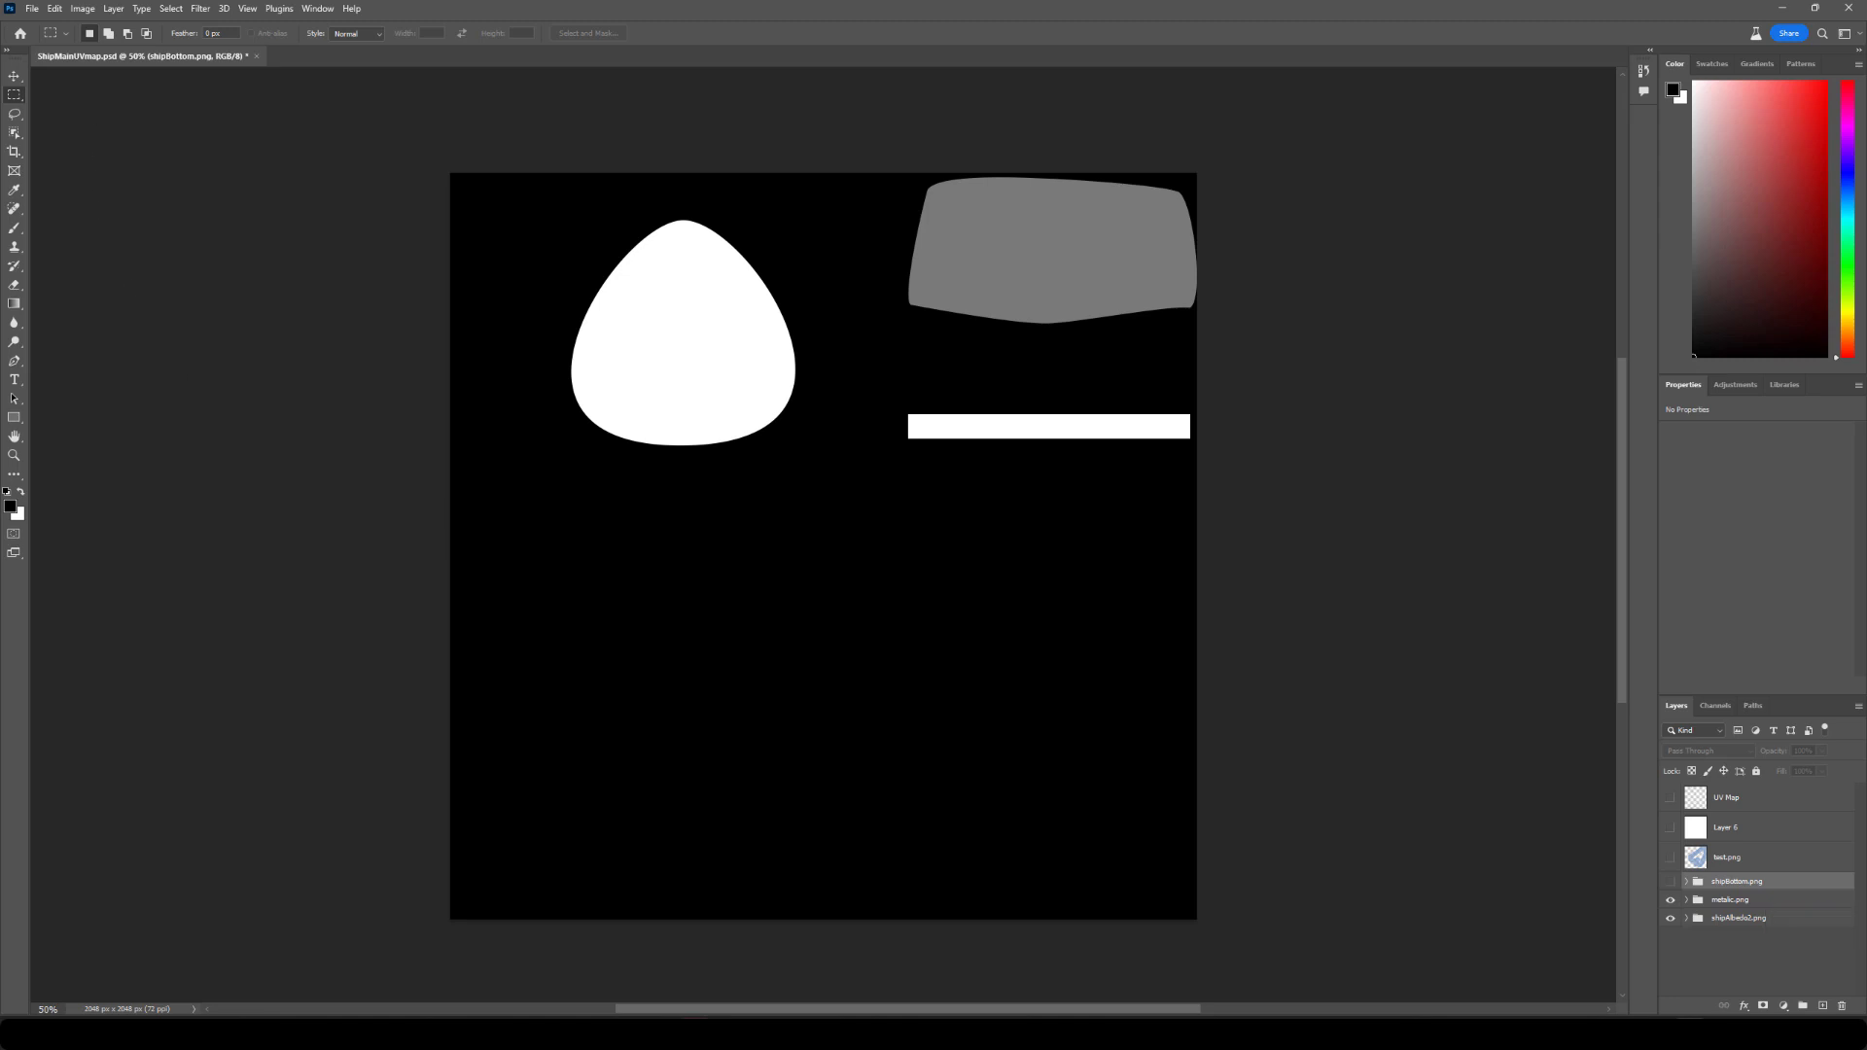
pyautogui.click(35, 10)
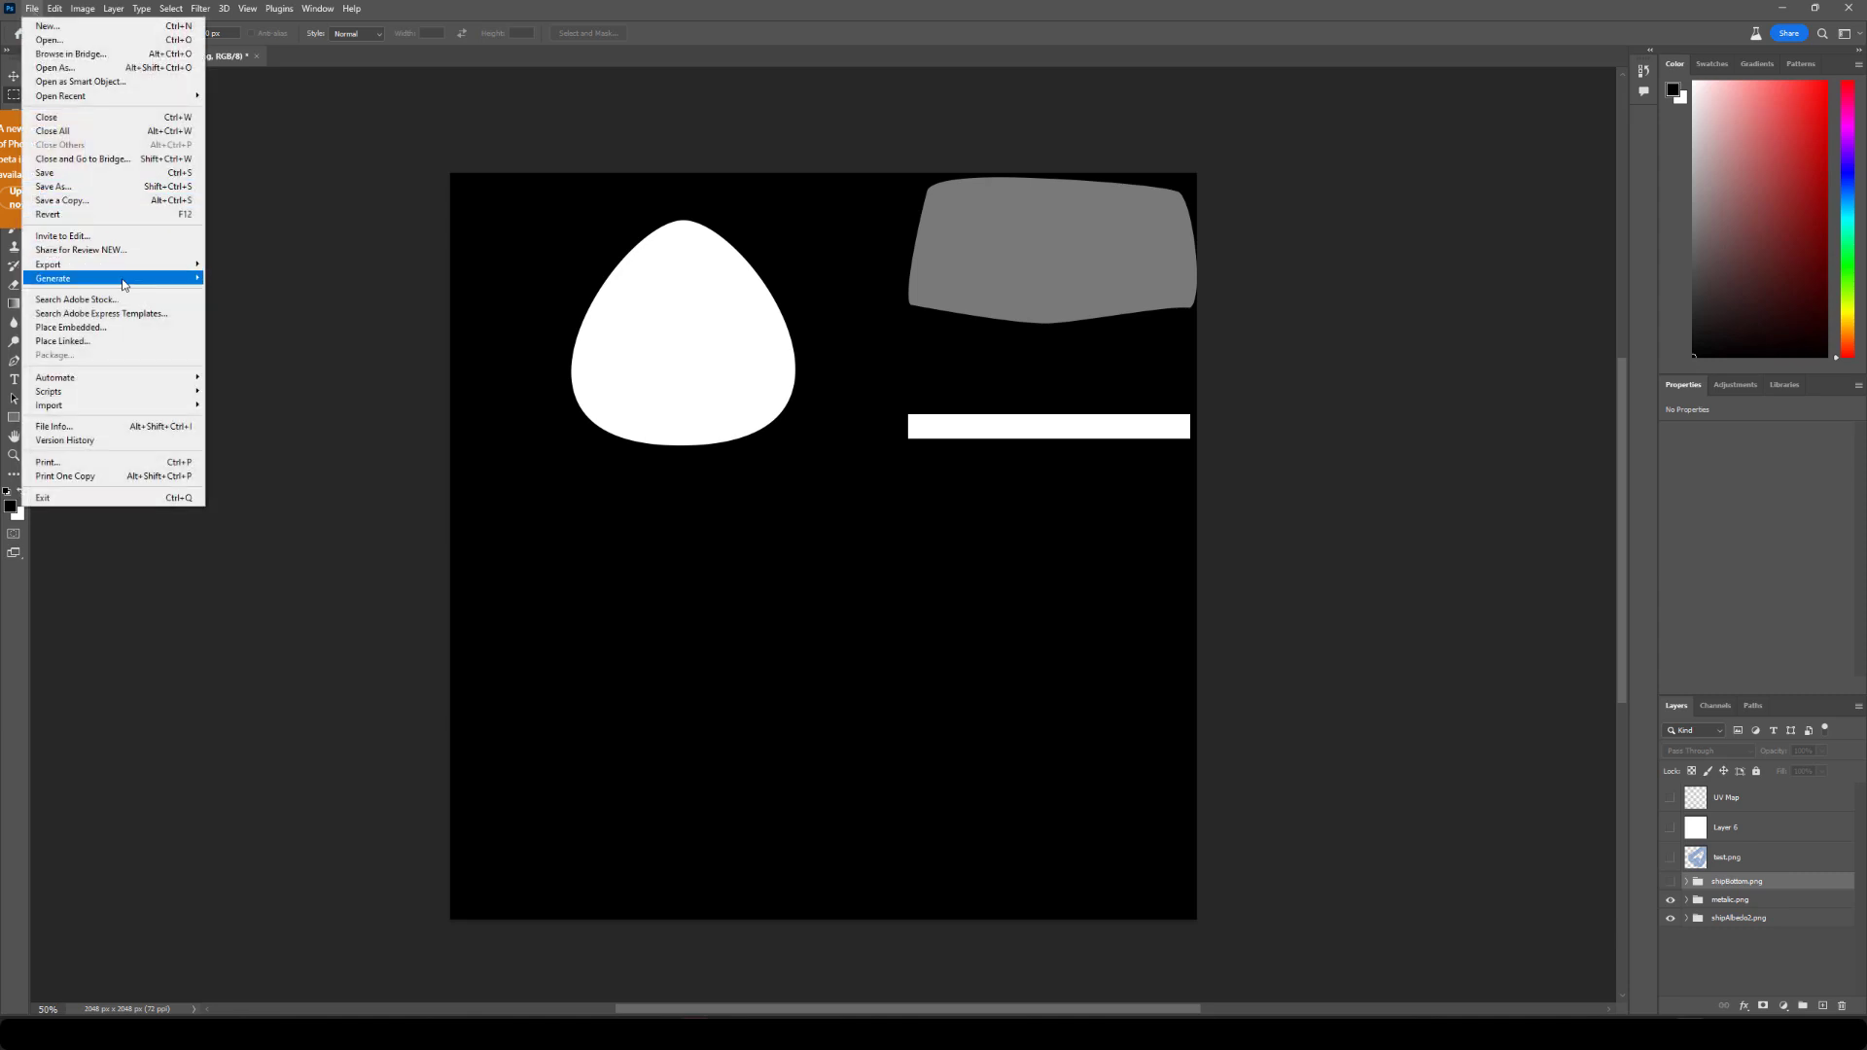
pyautogui.moveTo(194, 278)
# Switch to Unity and inspect the shipAlbedo2 texture in an enlarged preview.
pyautogui.hotkey('alt', 'Tab')
pyautogui.doubleClick(1137, 603)
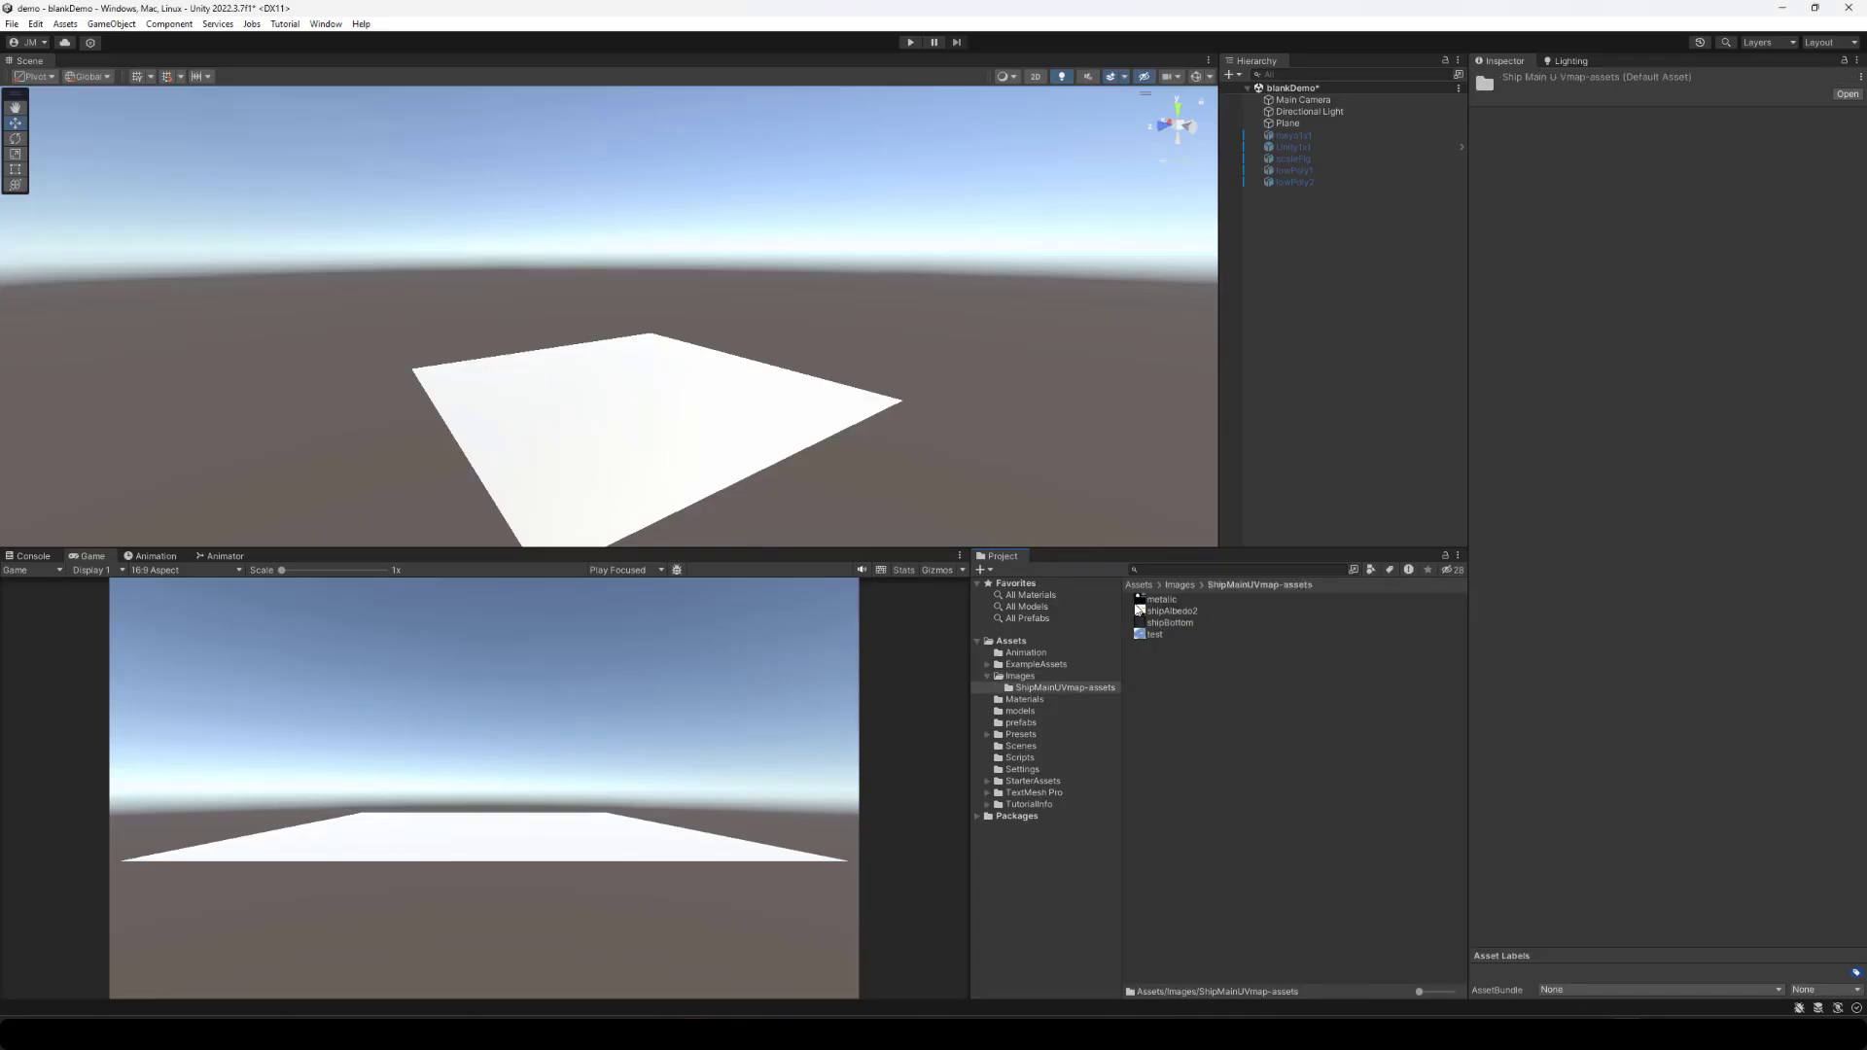
pyautogui.click(1162, 611)
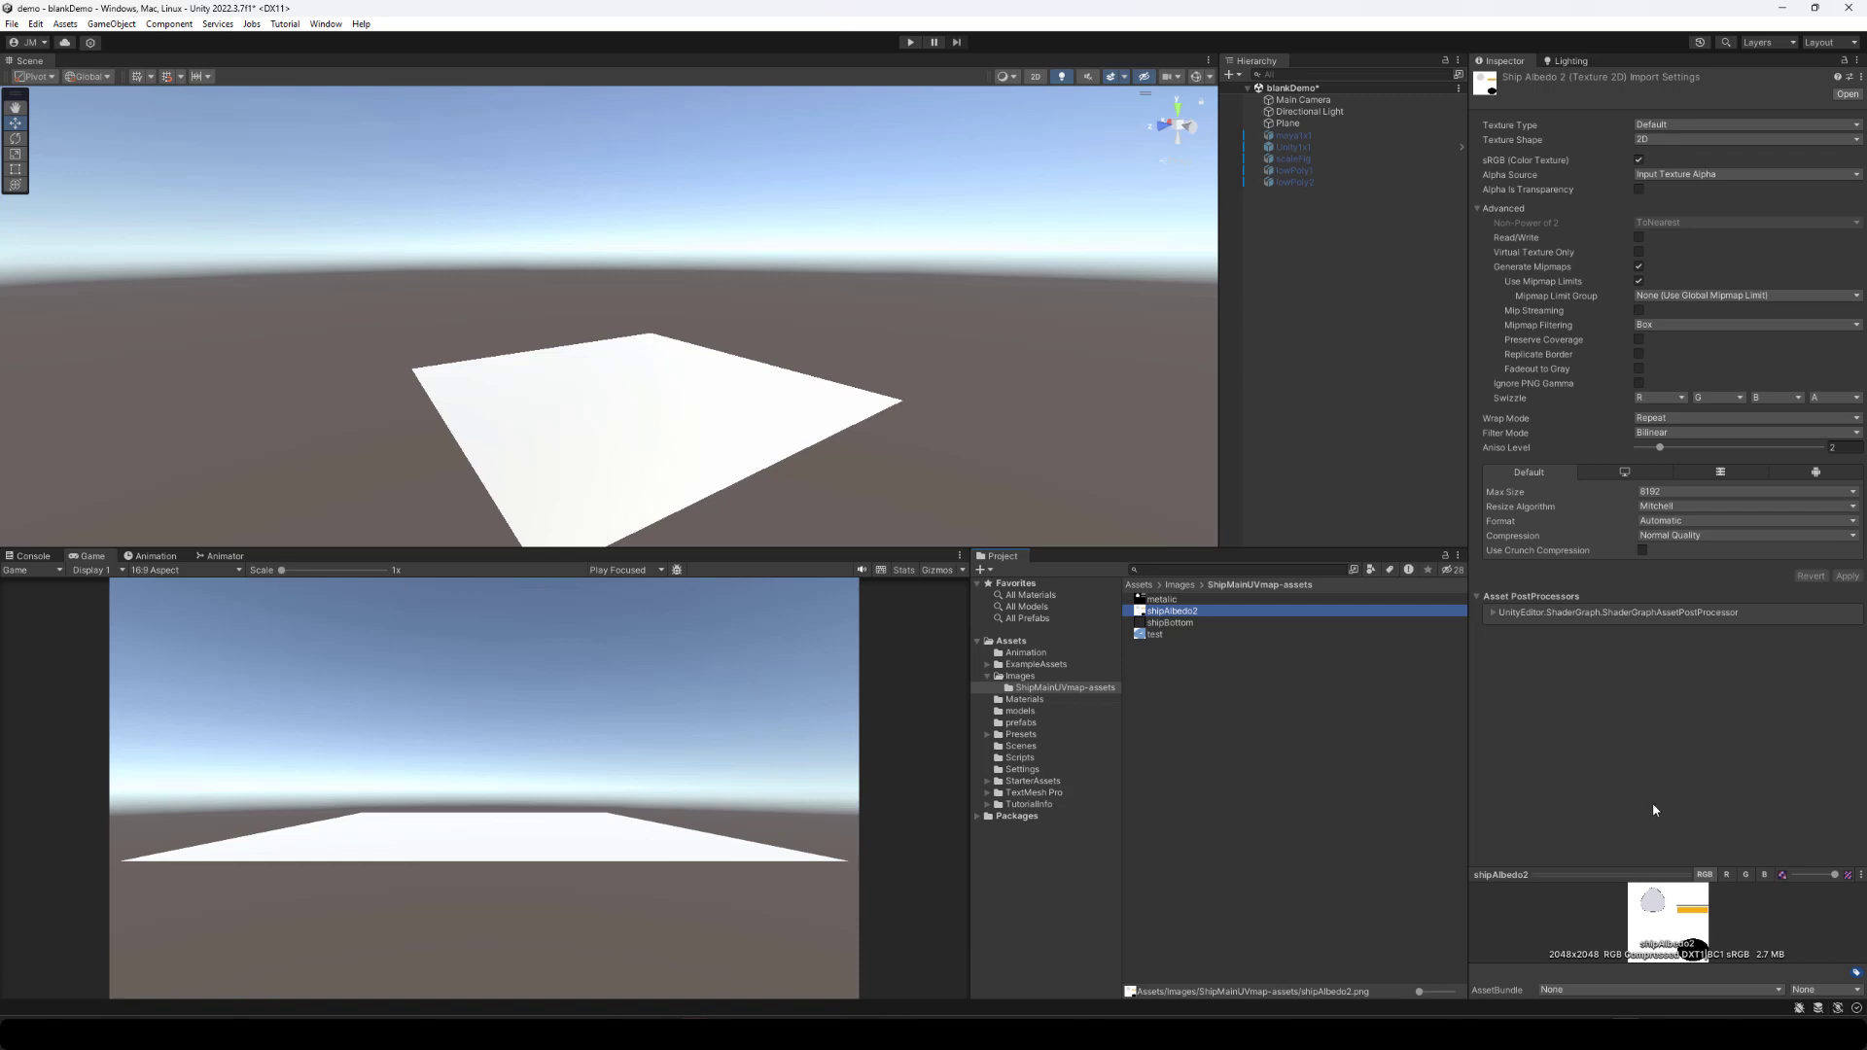
pyautogui.moveTo(1645, 874); pyautogui.dragTo(1636, 648)
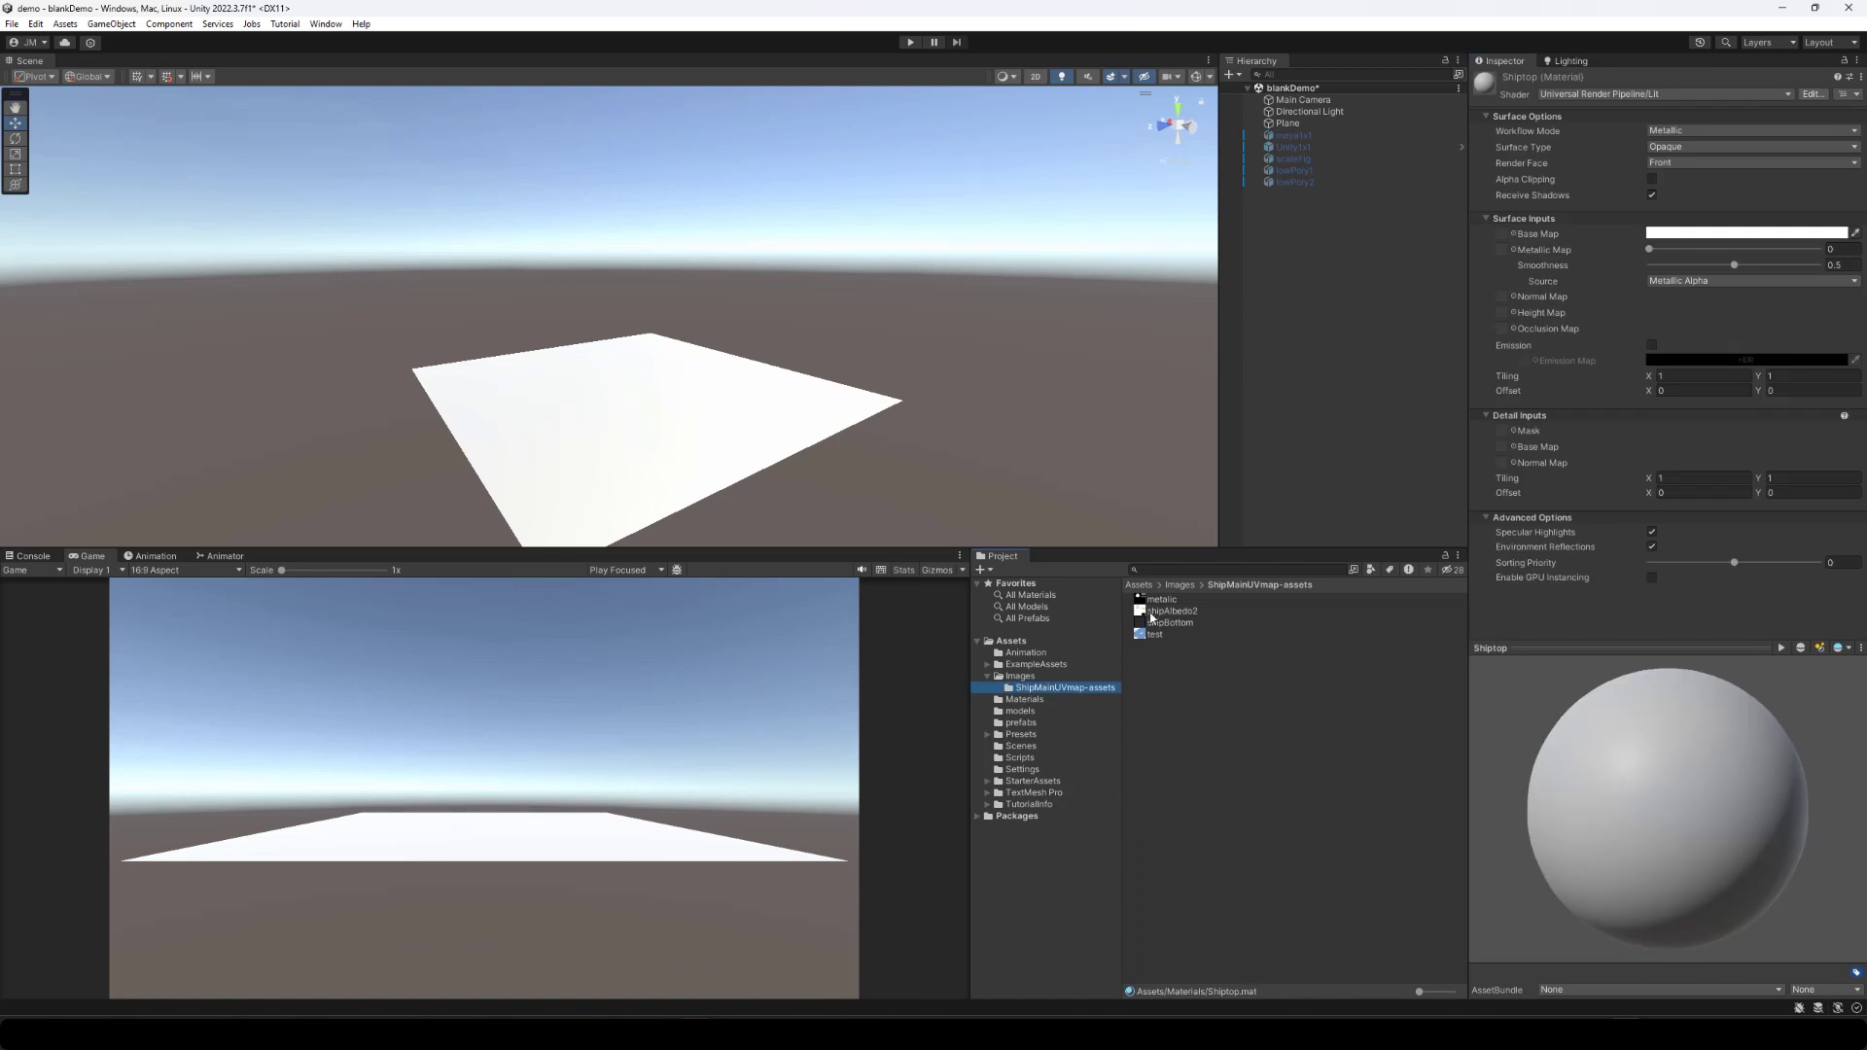
# Set up the Shiptop material with shipAlbedo2 as Base Map, metalic as Metallic Map and a smoothness of 0.552.
pyautogui.moveTo(1148, 612); pyautogui.dragTo(1499, 236)
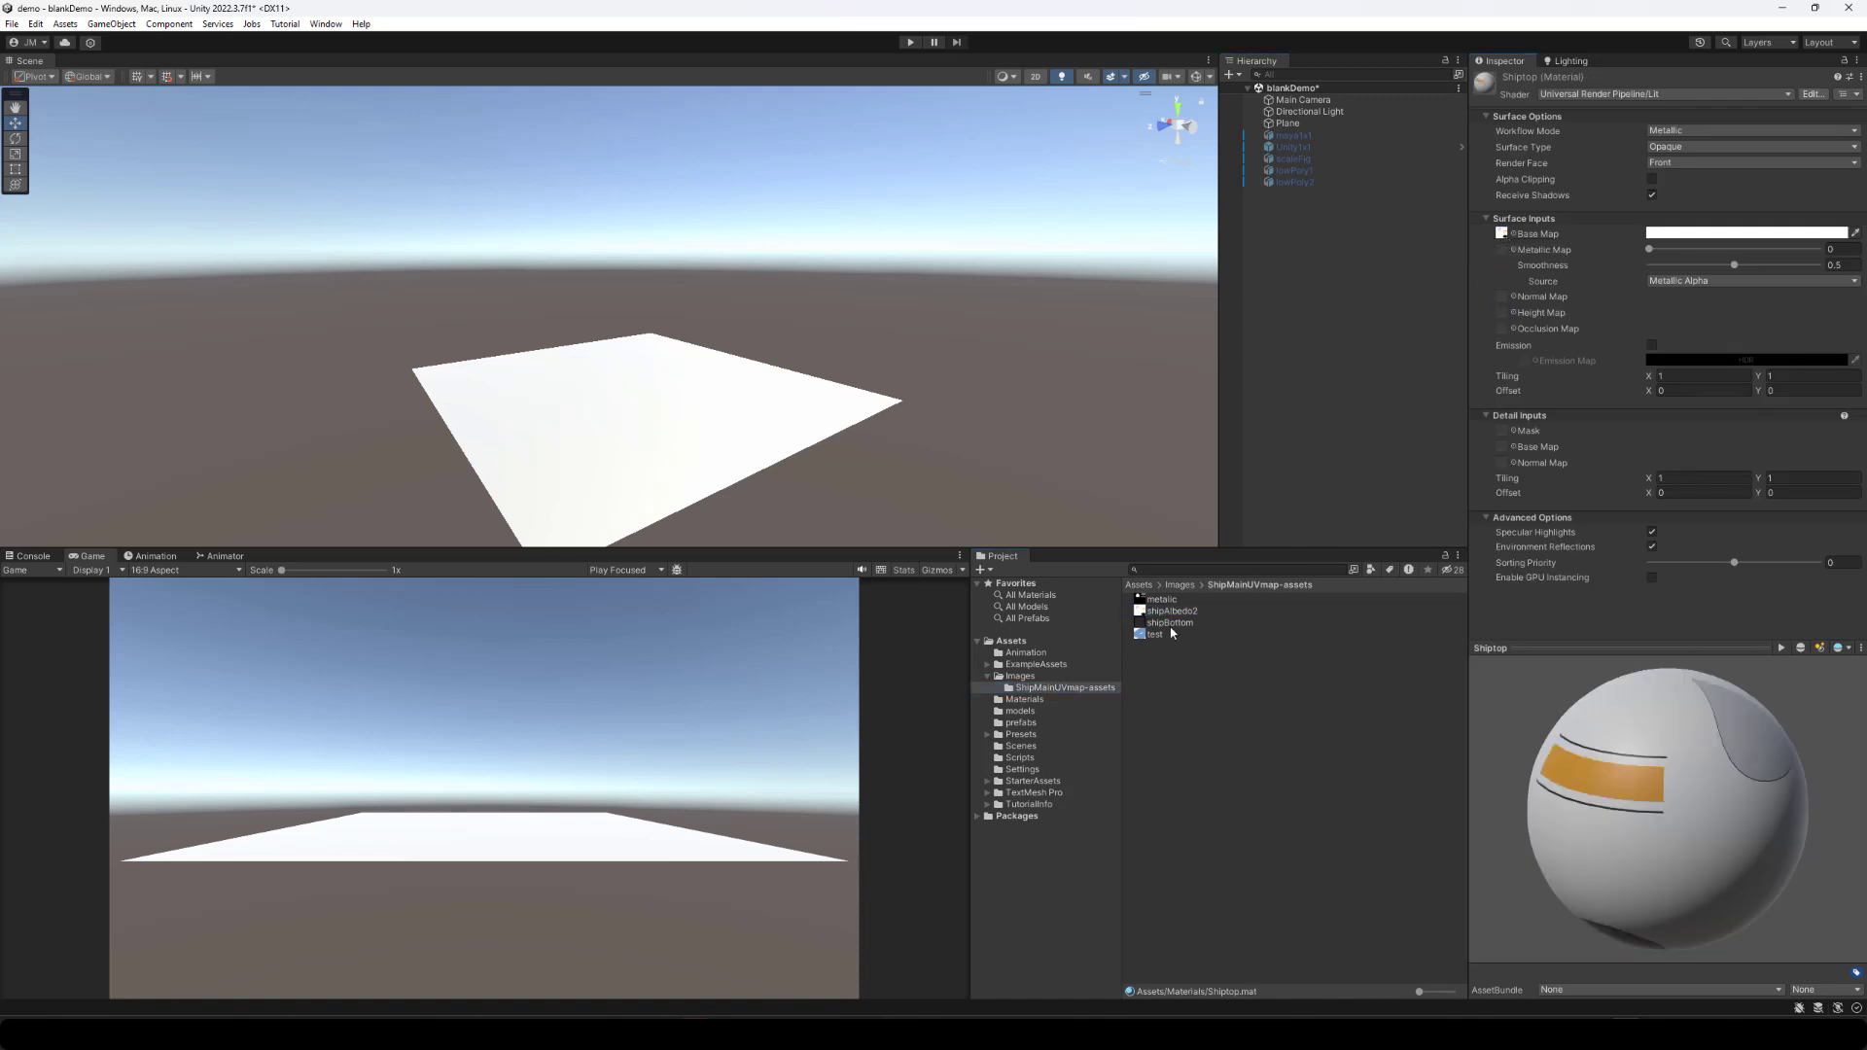
pyautogui.moveTo(1162, 599); pyautogui.dragTo(1503, 250)
pyautogui.moveTo(1614, 777); pyautogui.dragTo(1672, 836)
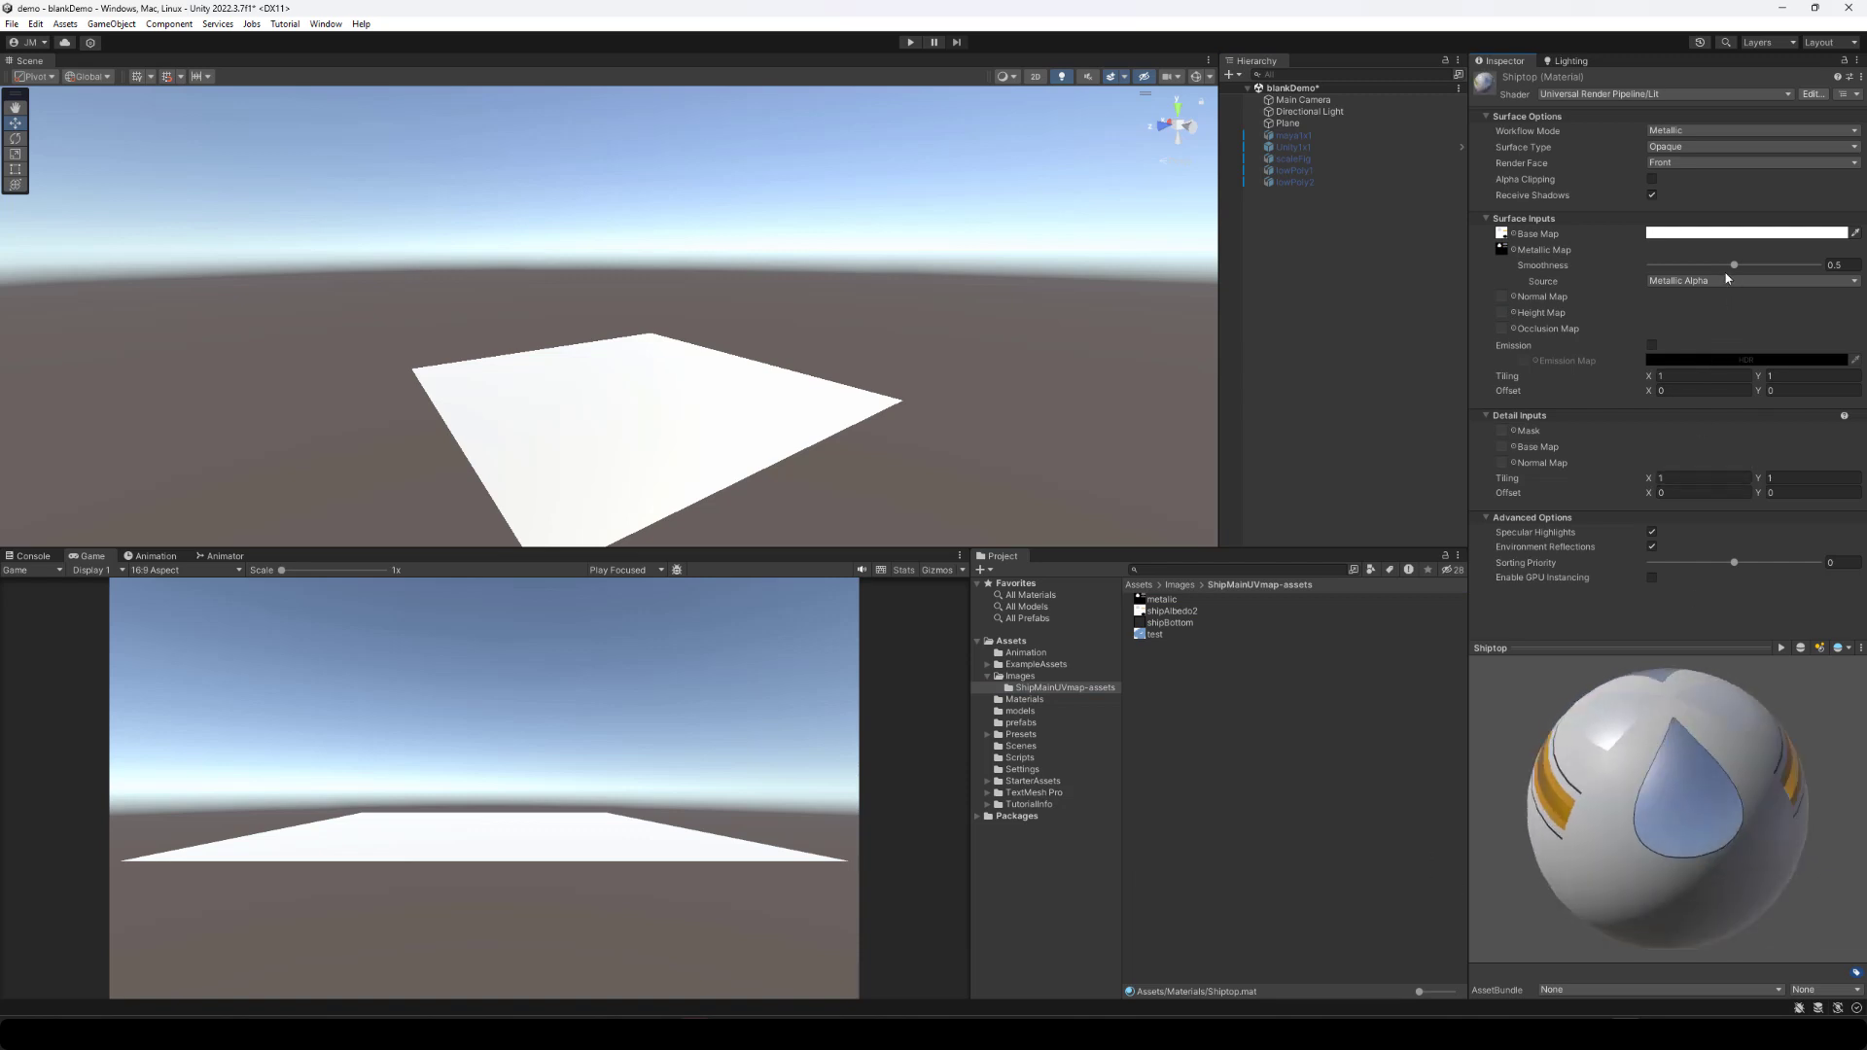
pyautogui.moveTo(1733, 265)
pyautogui.mouseDown()
pyautogui.moveTo(1679, 279)
pyautogui.moveTo(1742, 281)
pyautogui.mouseUp()
pyautogui.moveTo(1671, 818); pyautogui.dragTo(47, 876)
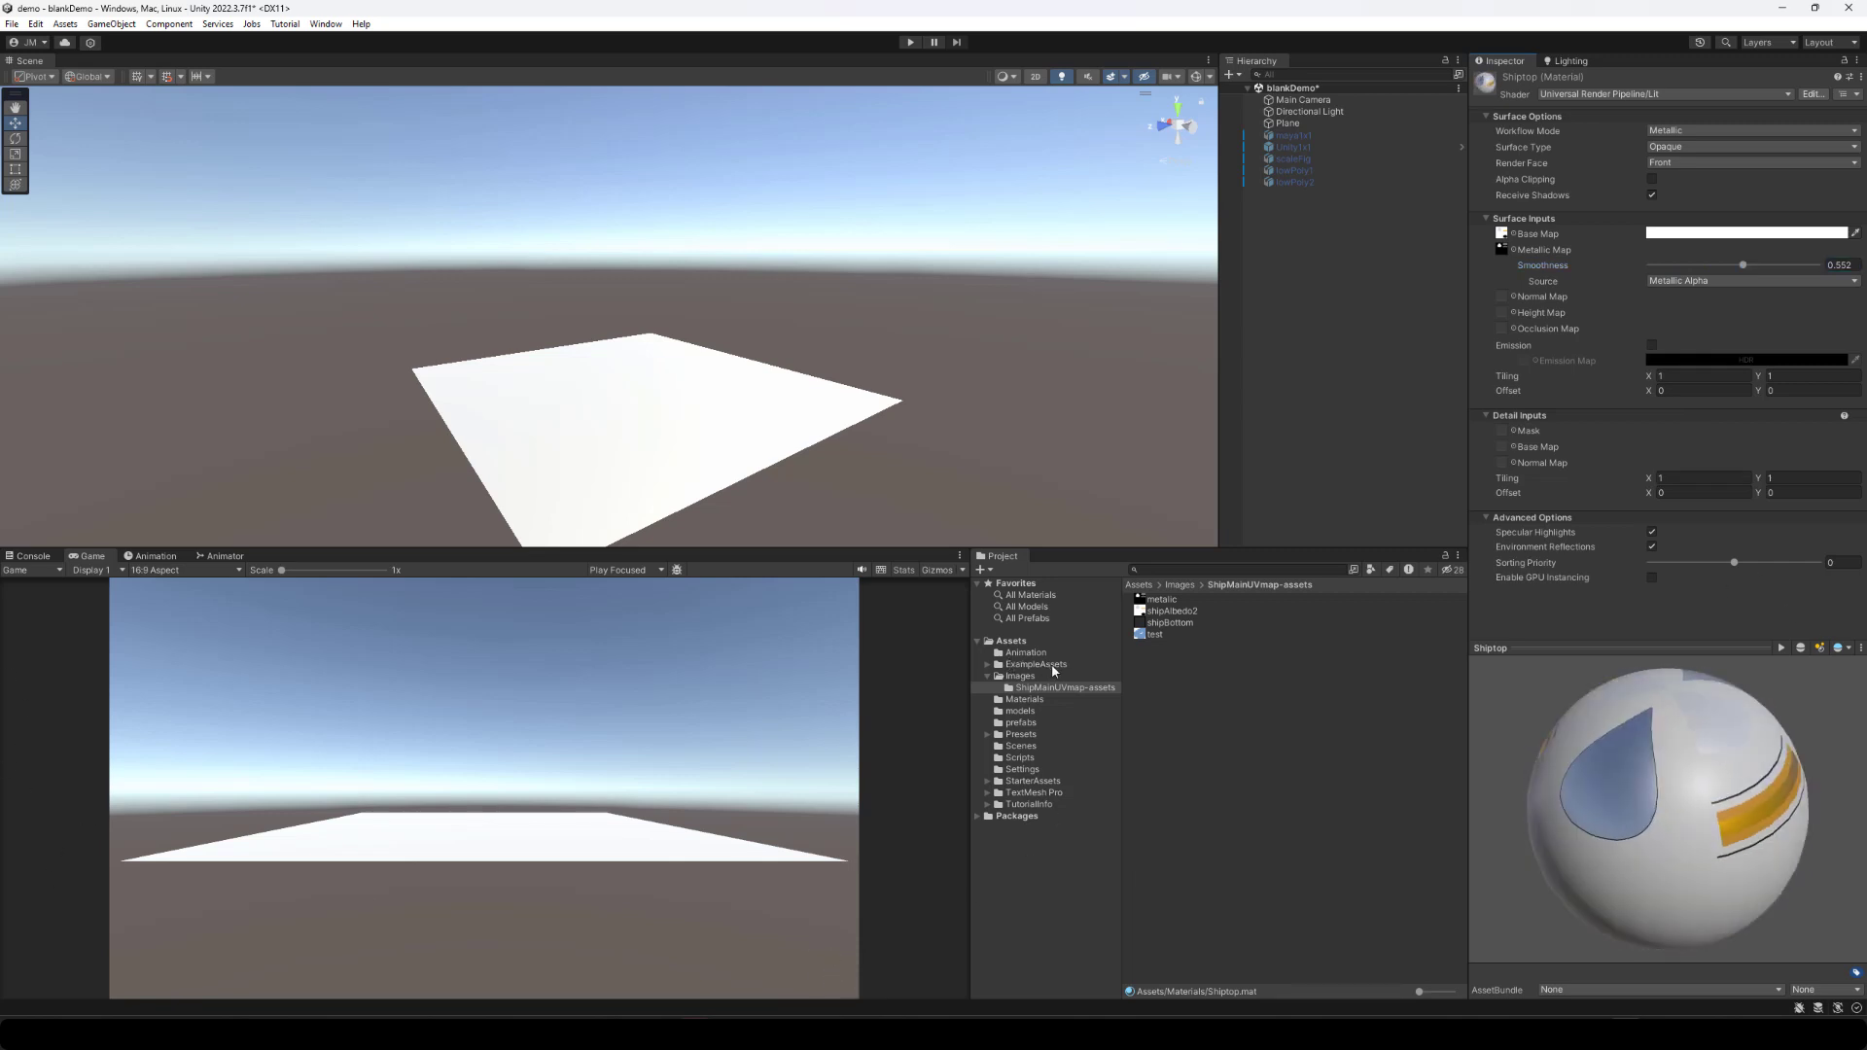
# Examine the metalic and shipBottom textures in the ShipMainUVmap-assets folder.
pyautogui.click(1162, 600)
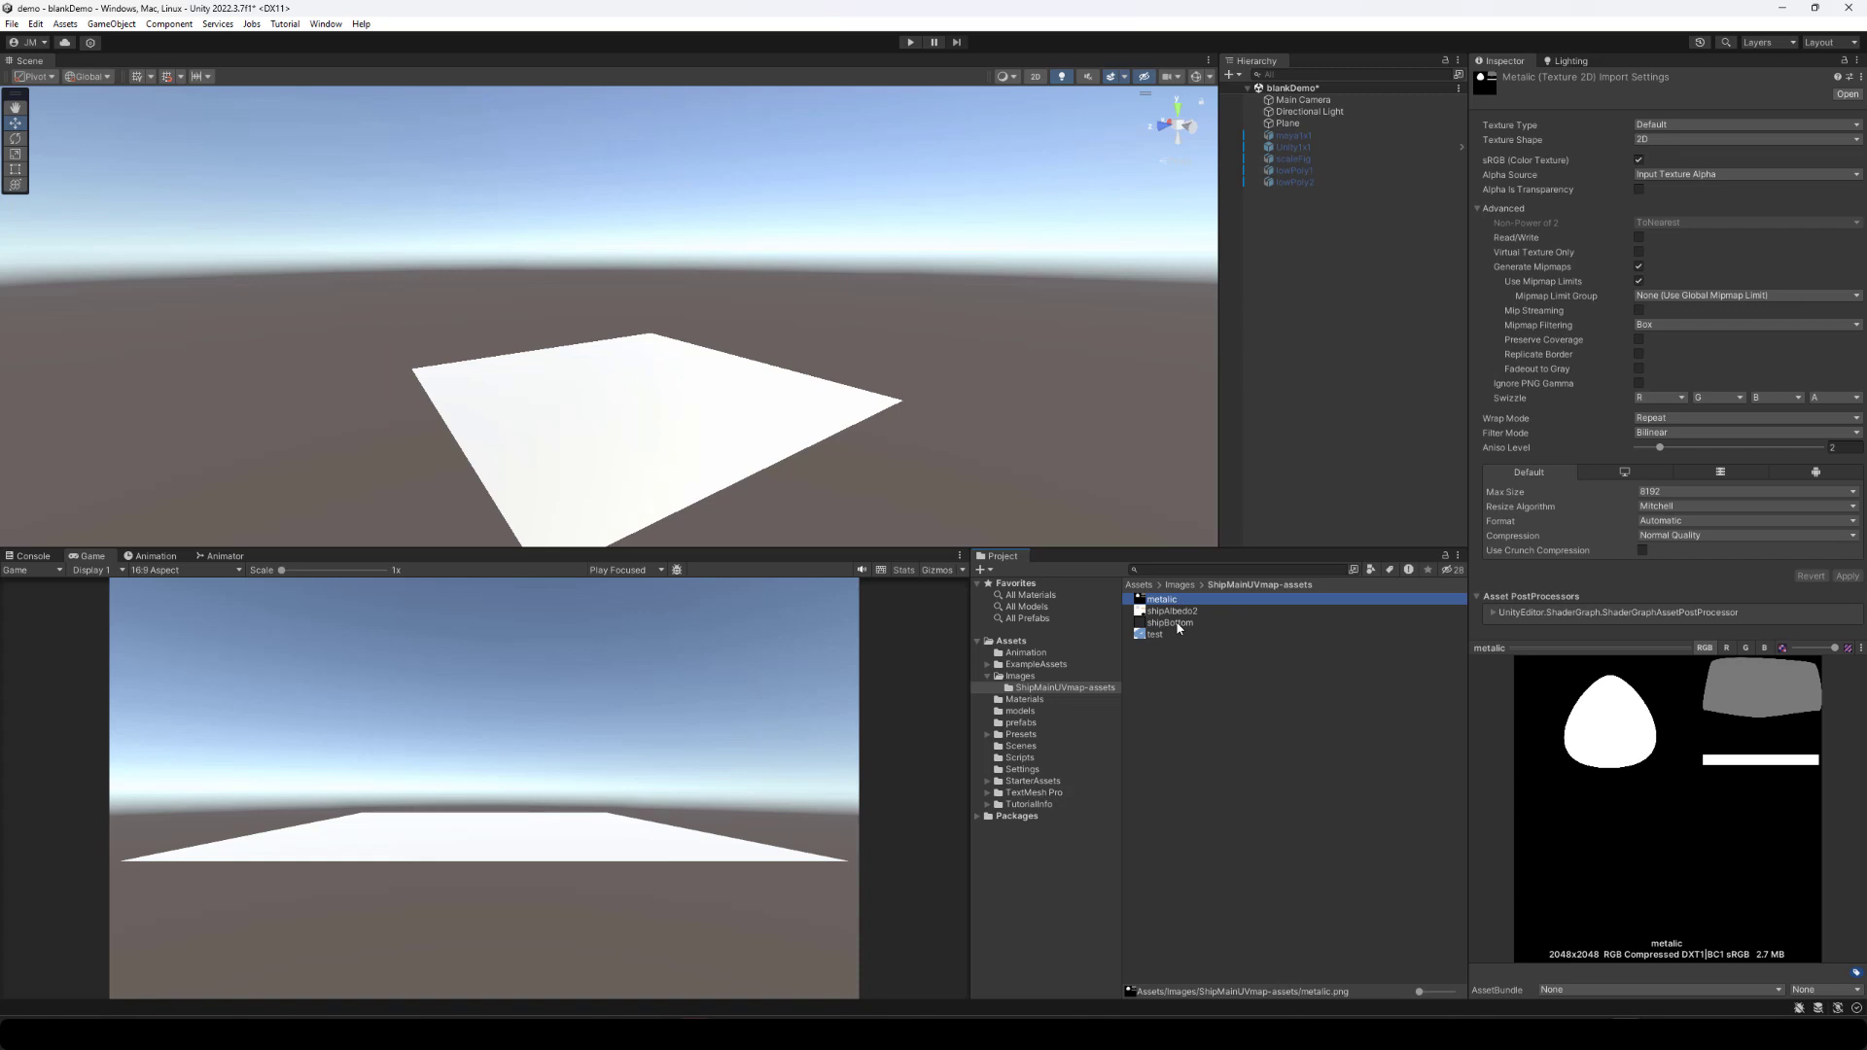
pyautogui.click(1175, 623)
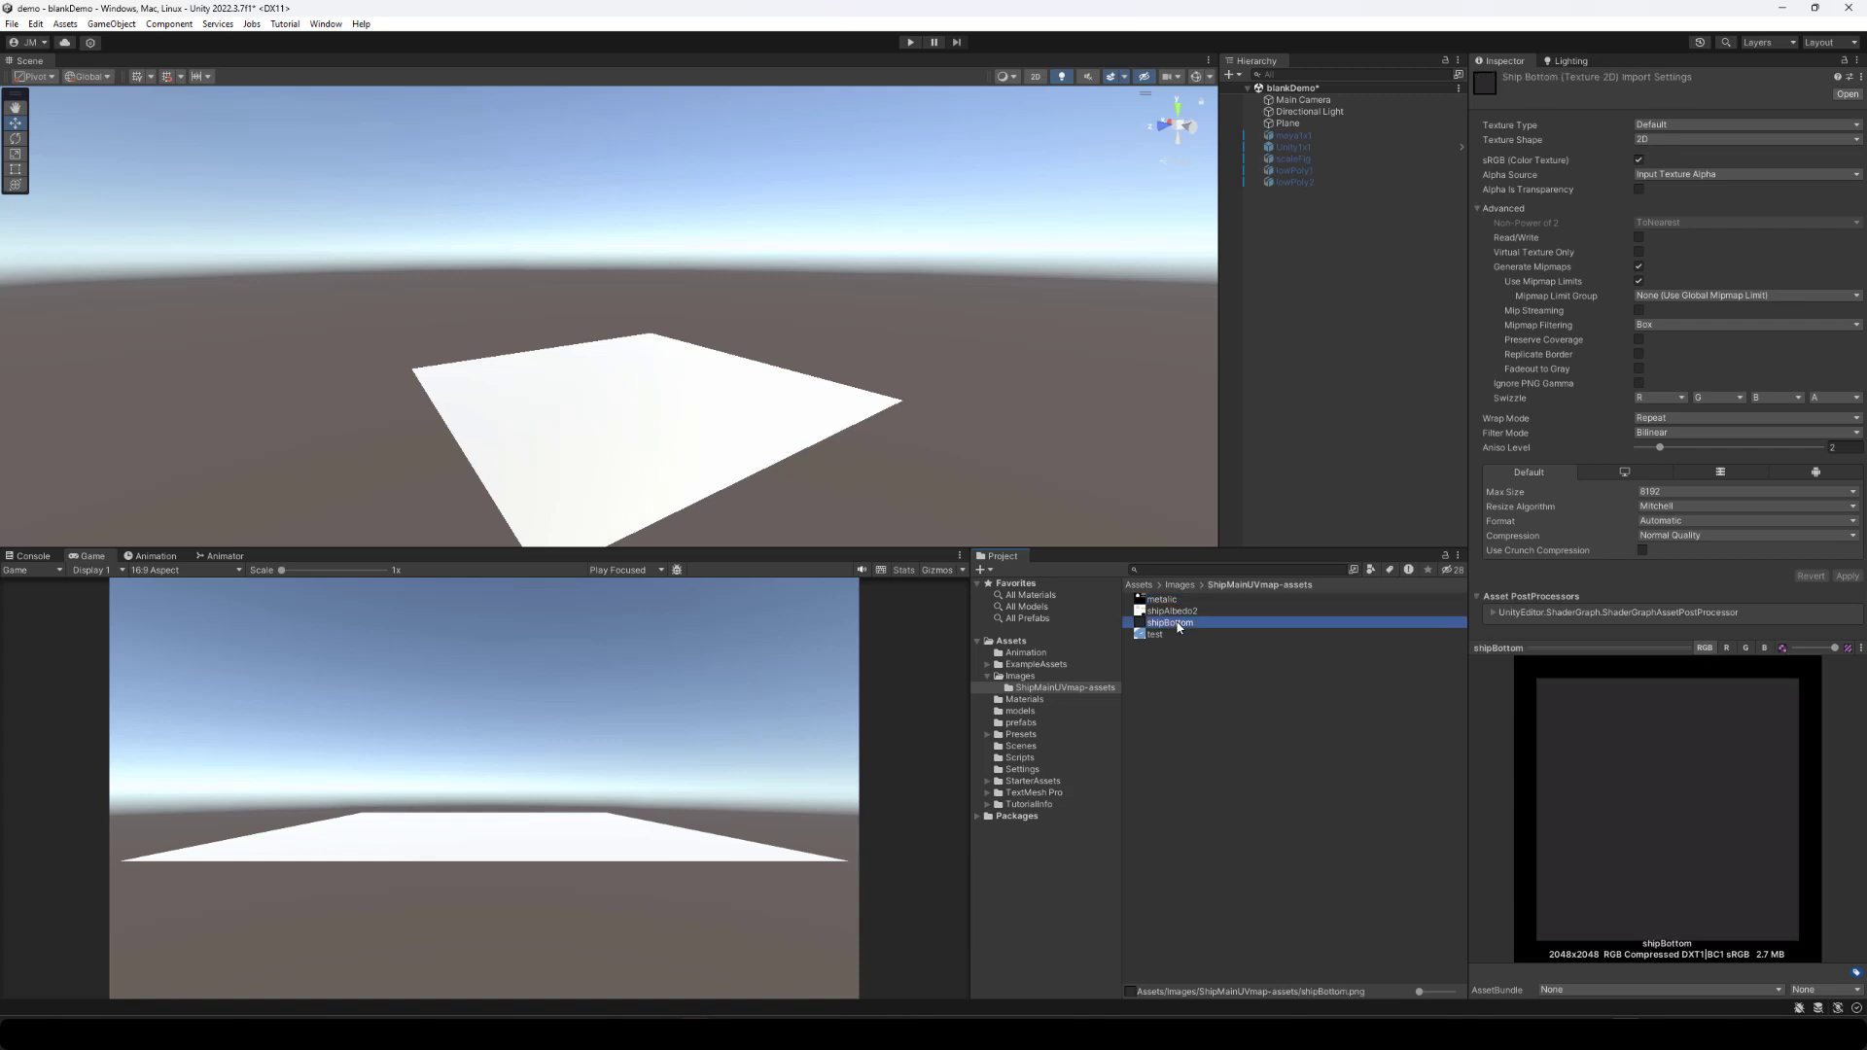
# Set up the shipBottom material with the shipBottom texture as Base Map, the Specular workflow and a smoothness of 0.
pyautogui.click(1069, 689)
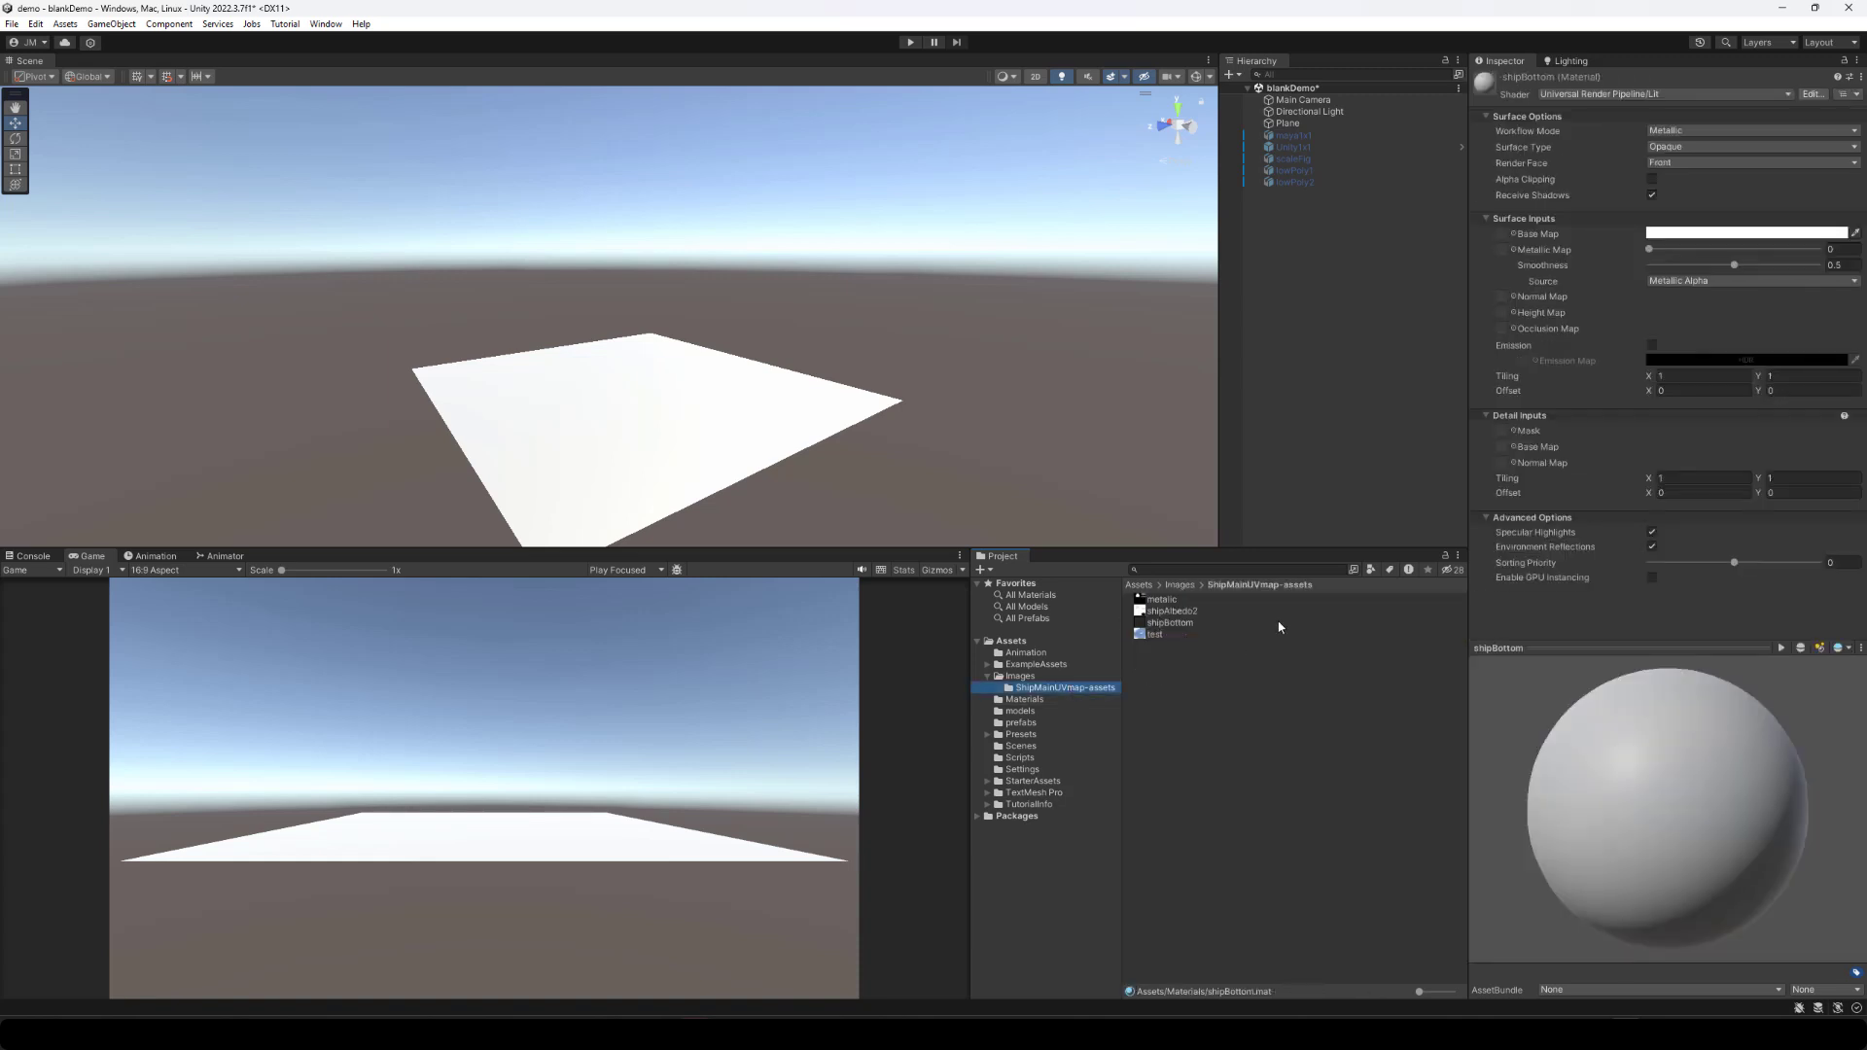
pyautogui.moveTo(1141, 621); pyautogui.dragTo(1502, 237)
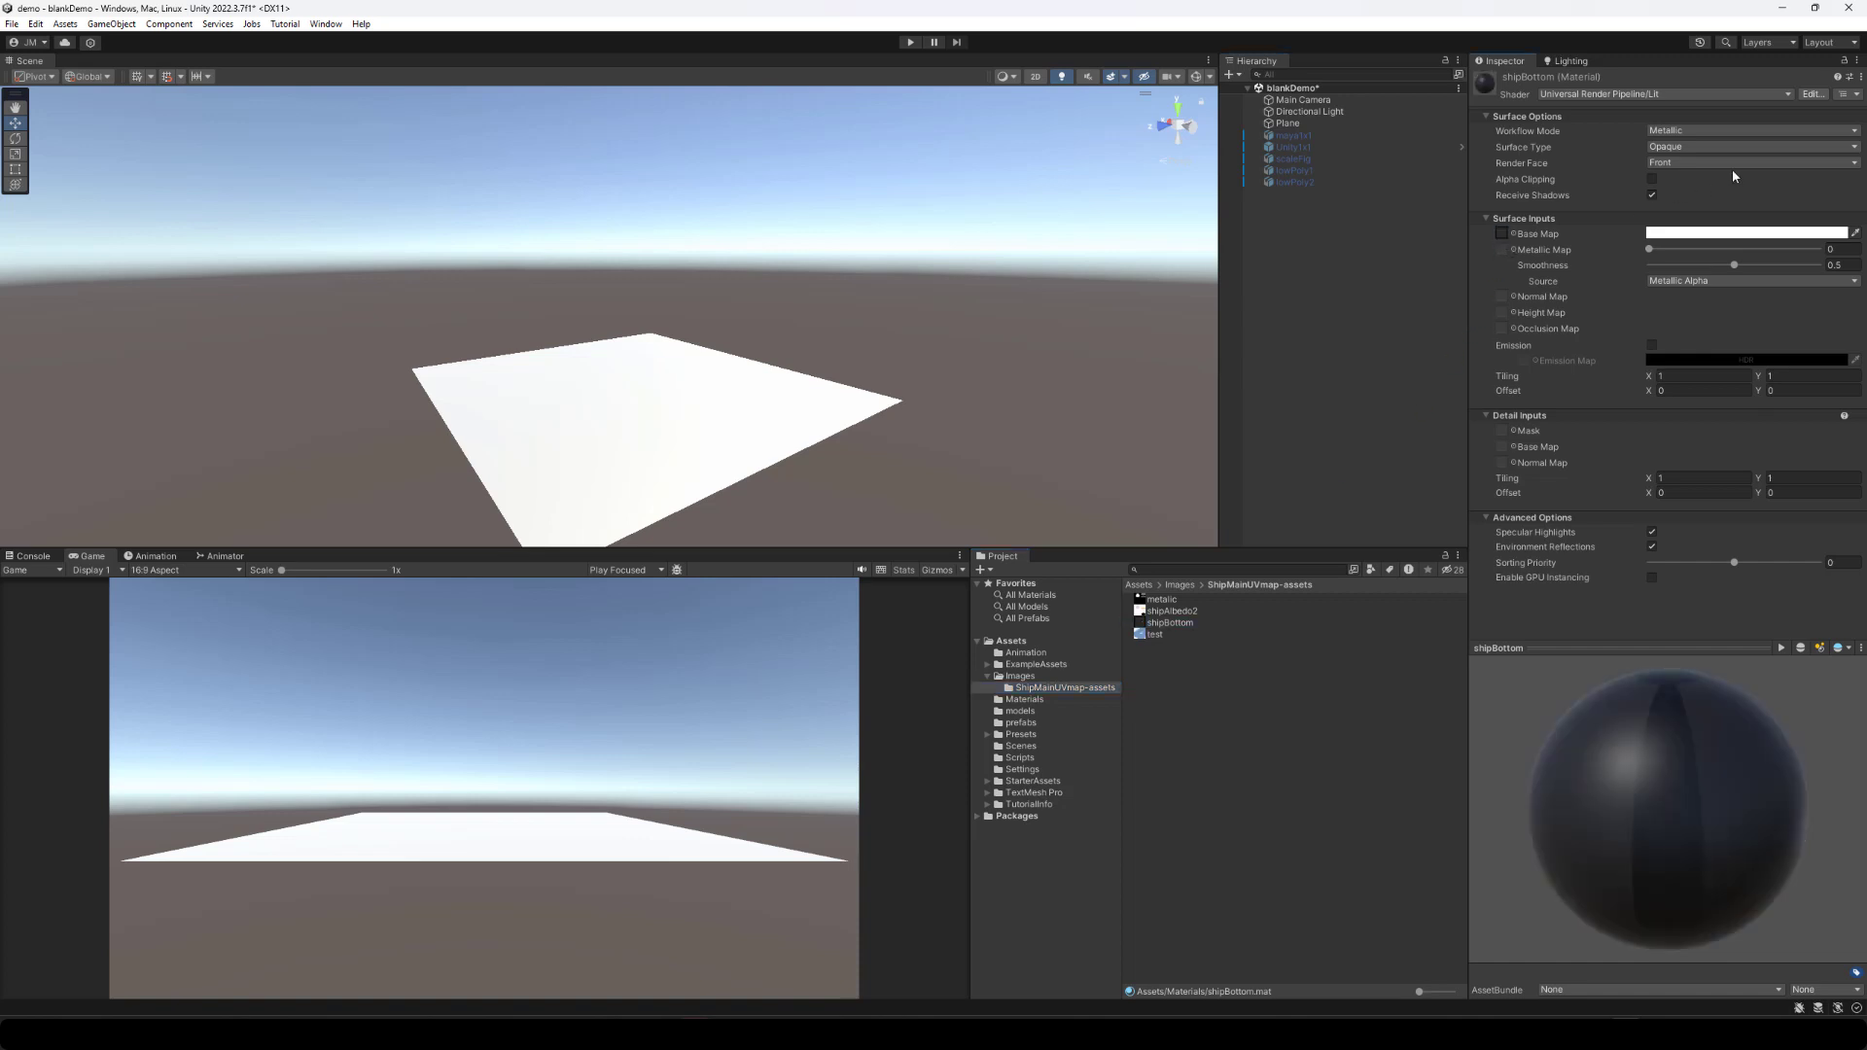
pyautogui.click(1750, 131)
pyautogui.click(1668, 146)
pyautogui.moveTo(1653, 270); pyautogui.dragTo(1634, 274)
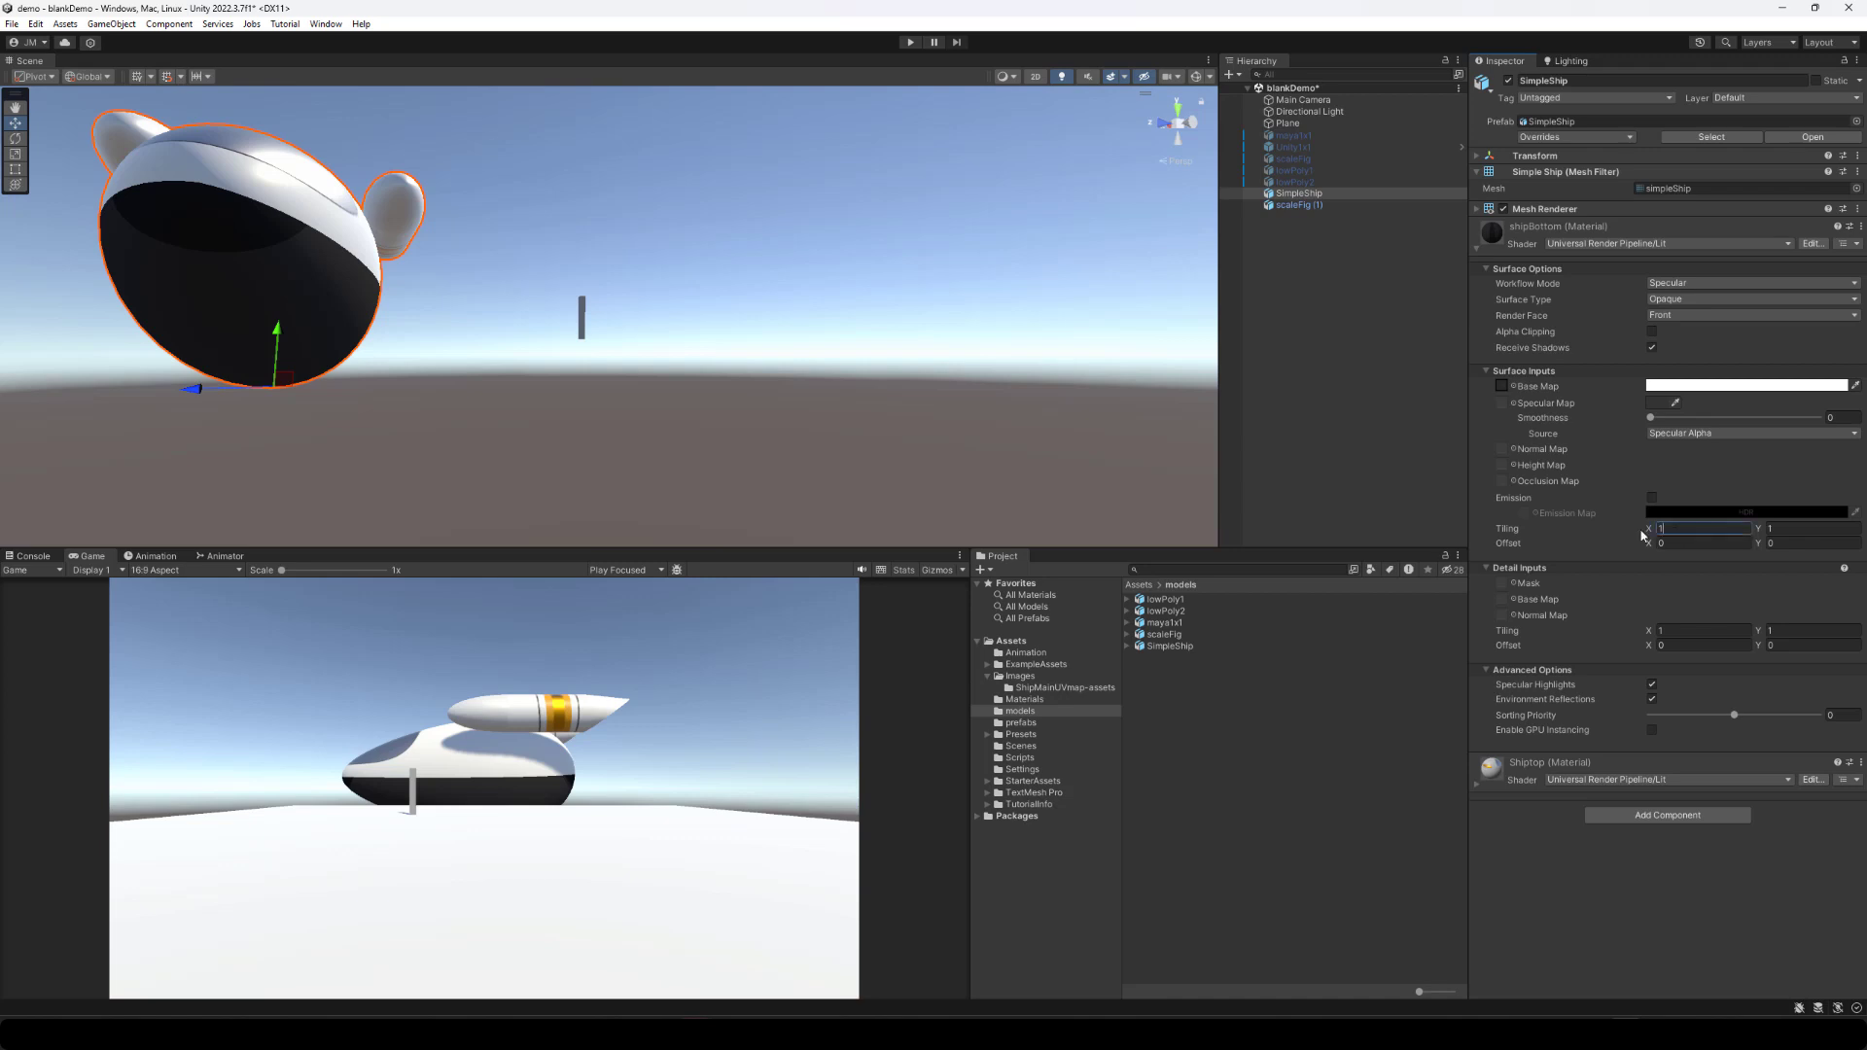
# Set the shipBottom material's tiling to X 30 and Y 50 after trying 20 on both axes.
pyautogui.write('20')
pyautogui.press('Tab')
pyautogui.write('20')
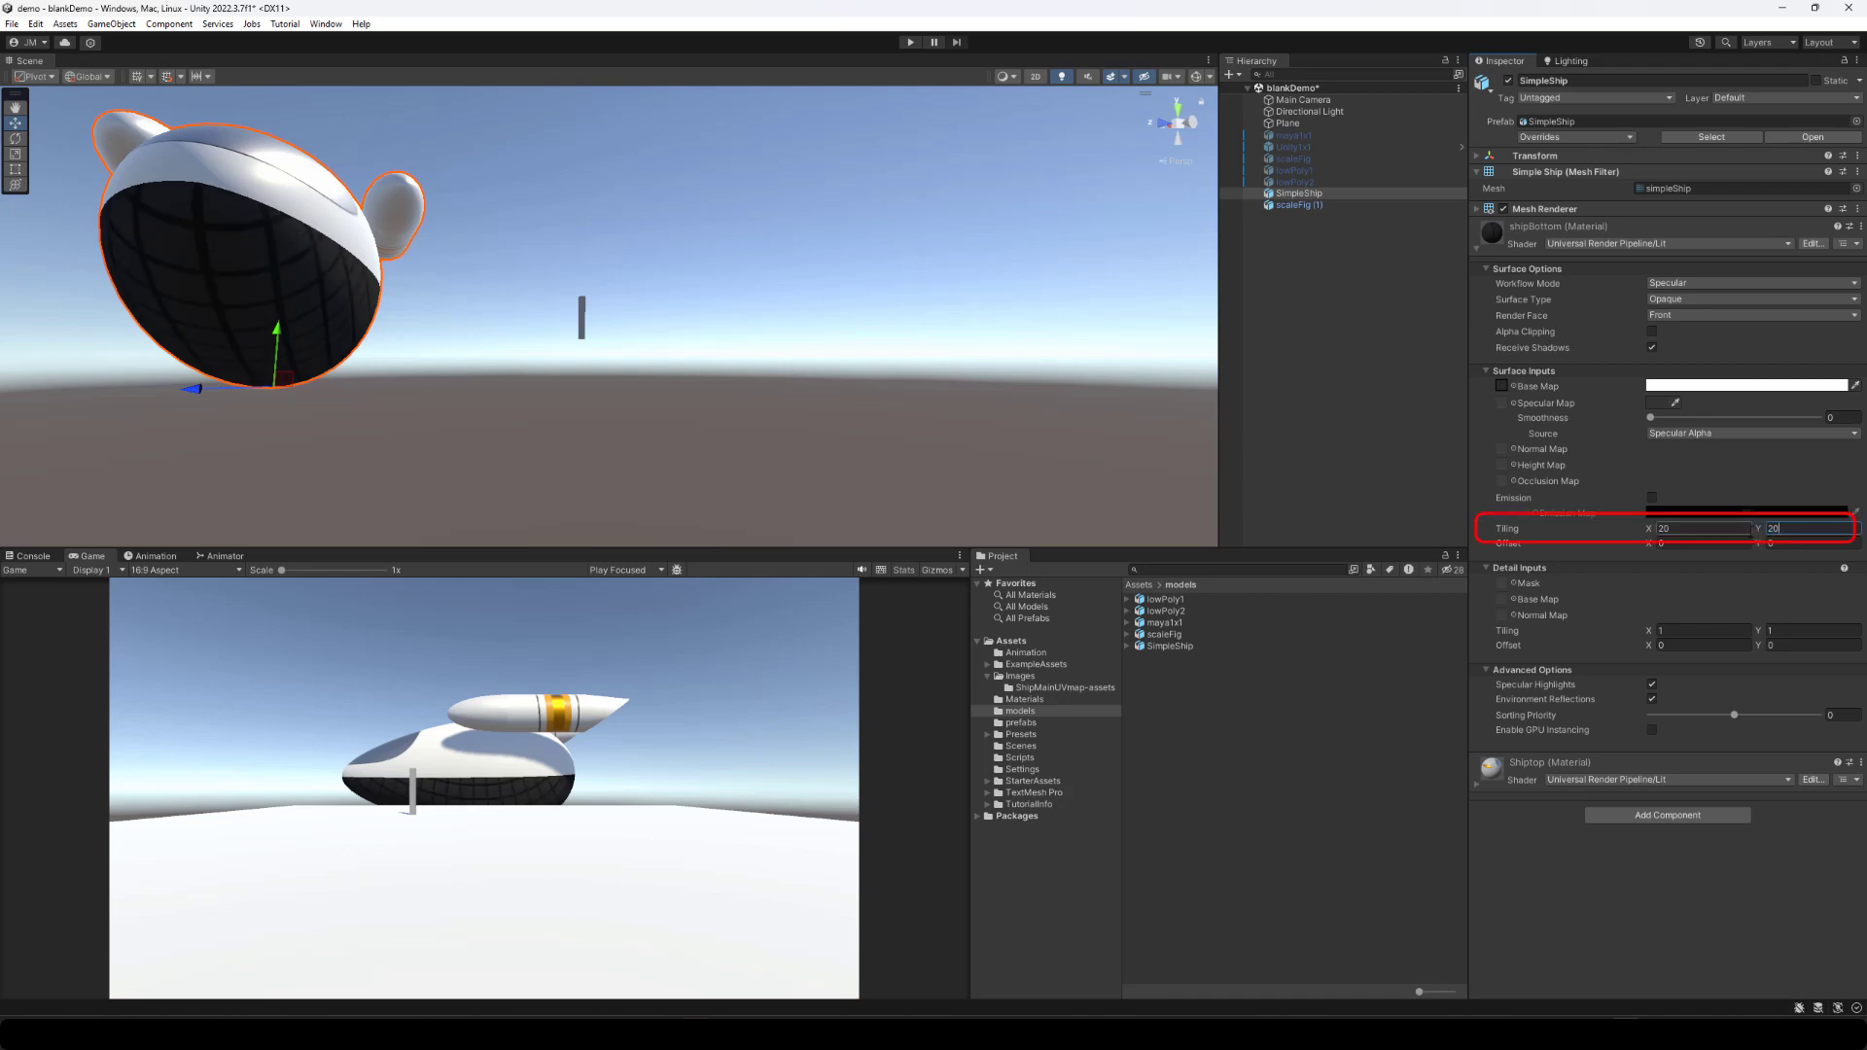
pyautogui.moveTo(1783, 528); pyautogui.dragTo(1647, 542)
pyautogui.write('50')
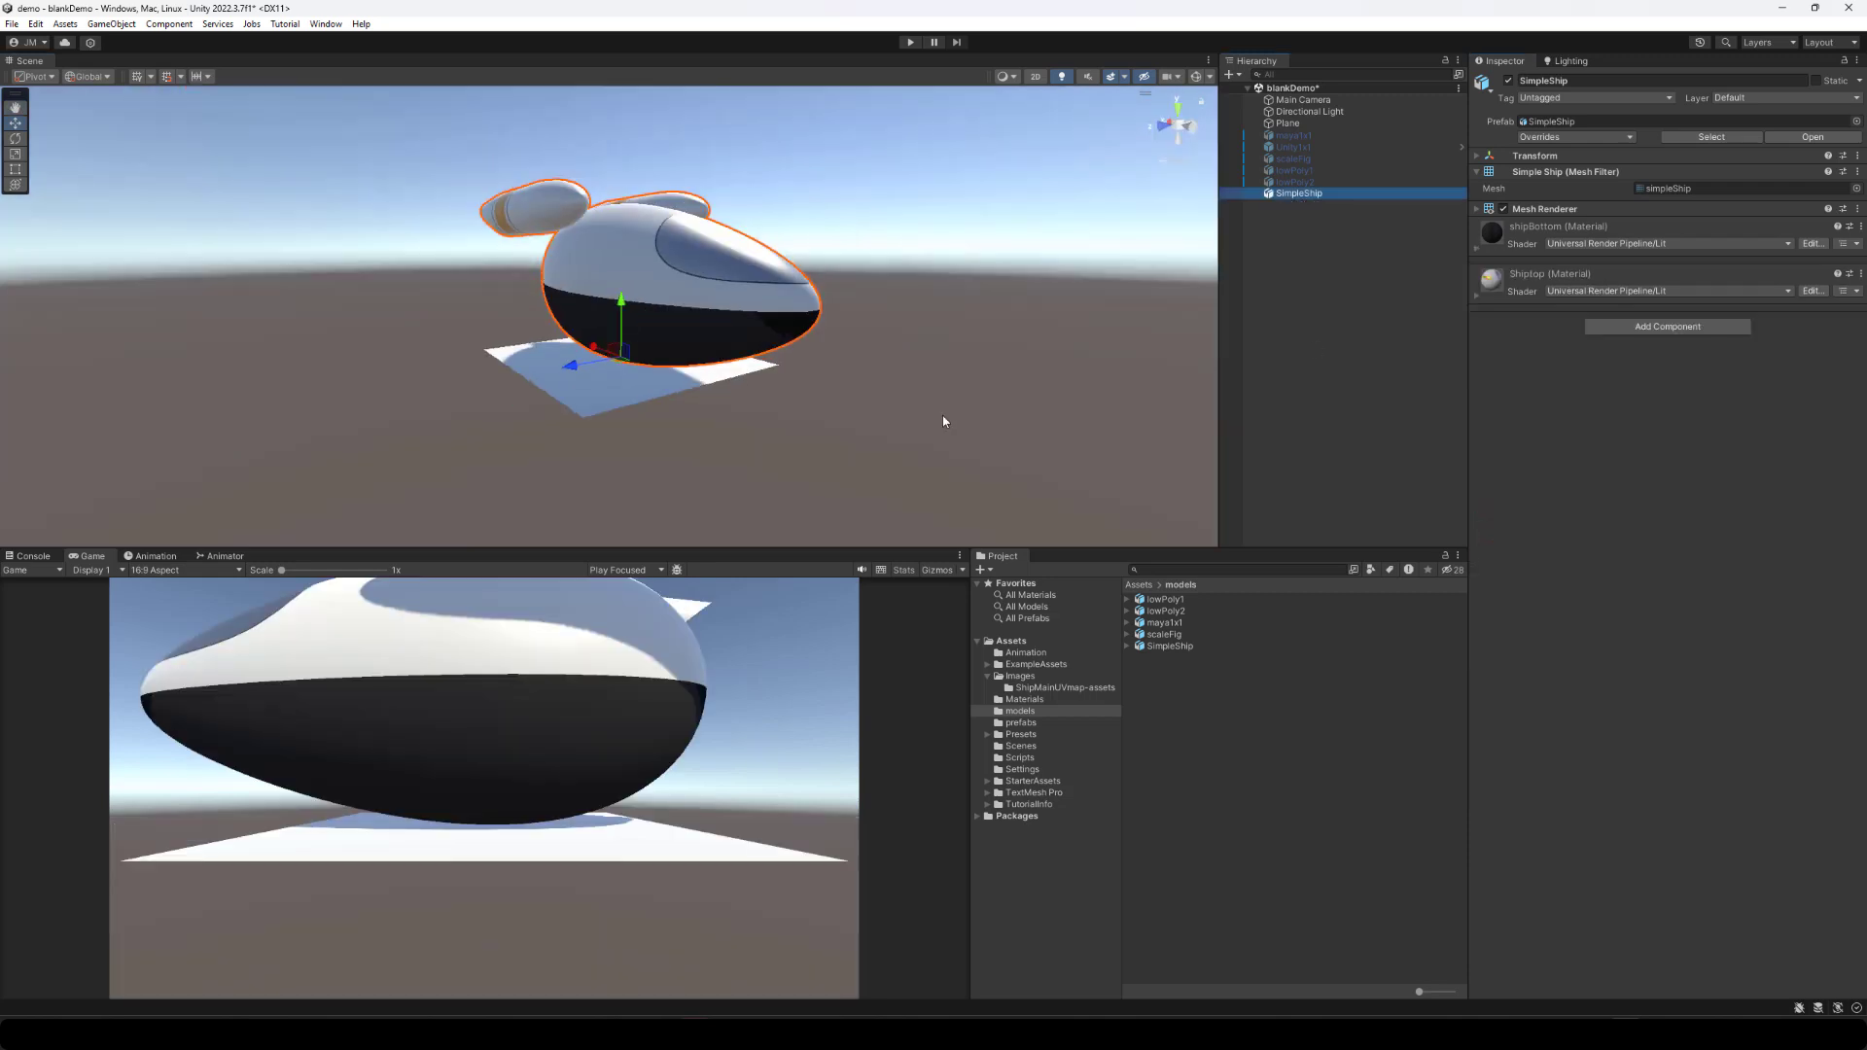
# Place the scaleFig model in the scene near the ship and enlarge the ground plane to extend under both.
pyautogui.moveTo(1164, 634); pyautogui.dragTo(718, 360)
pyautogui.click(593, 385)
pyautogui.press('r')
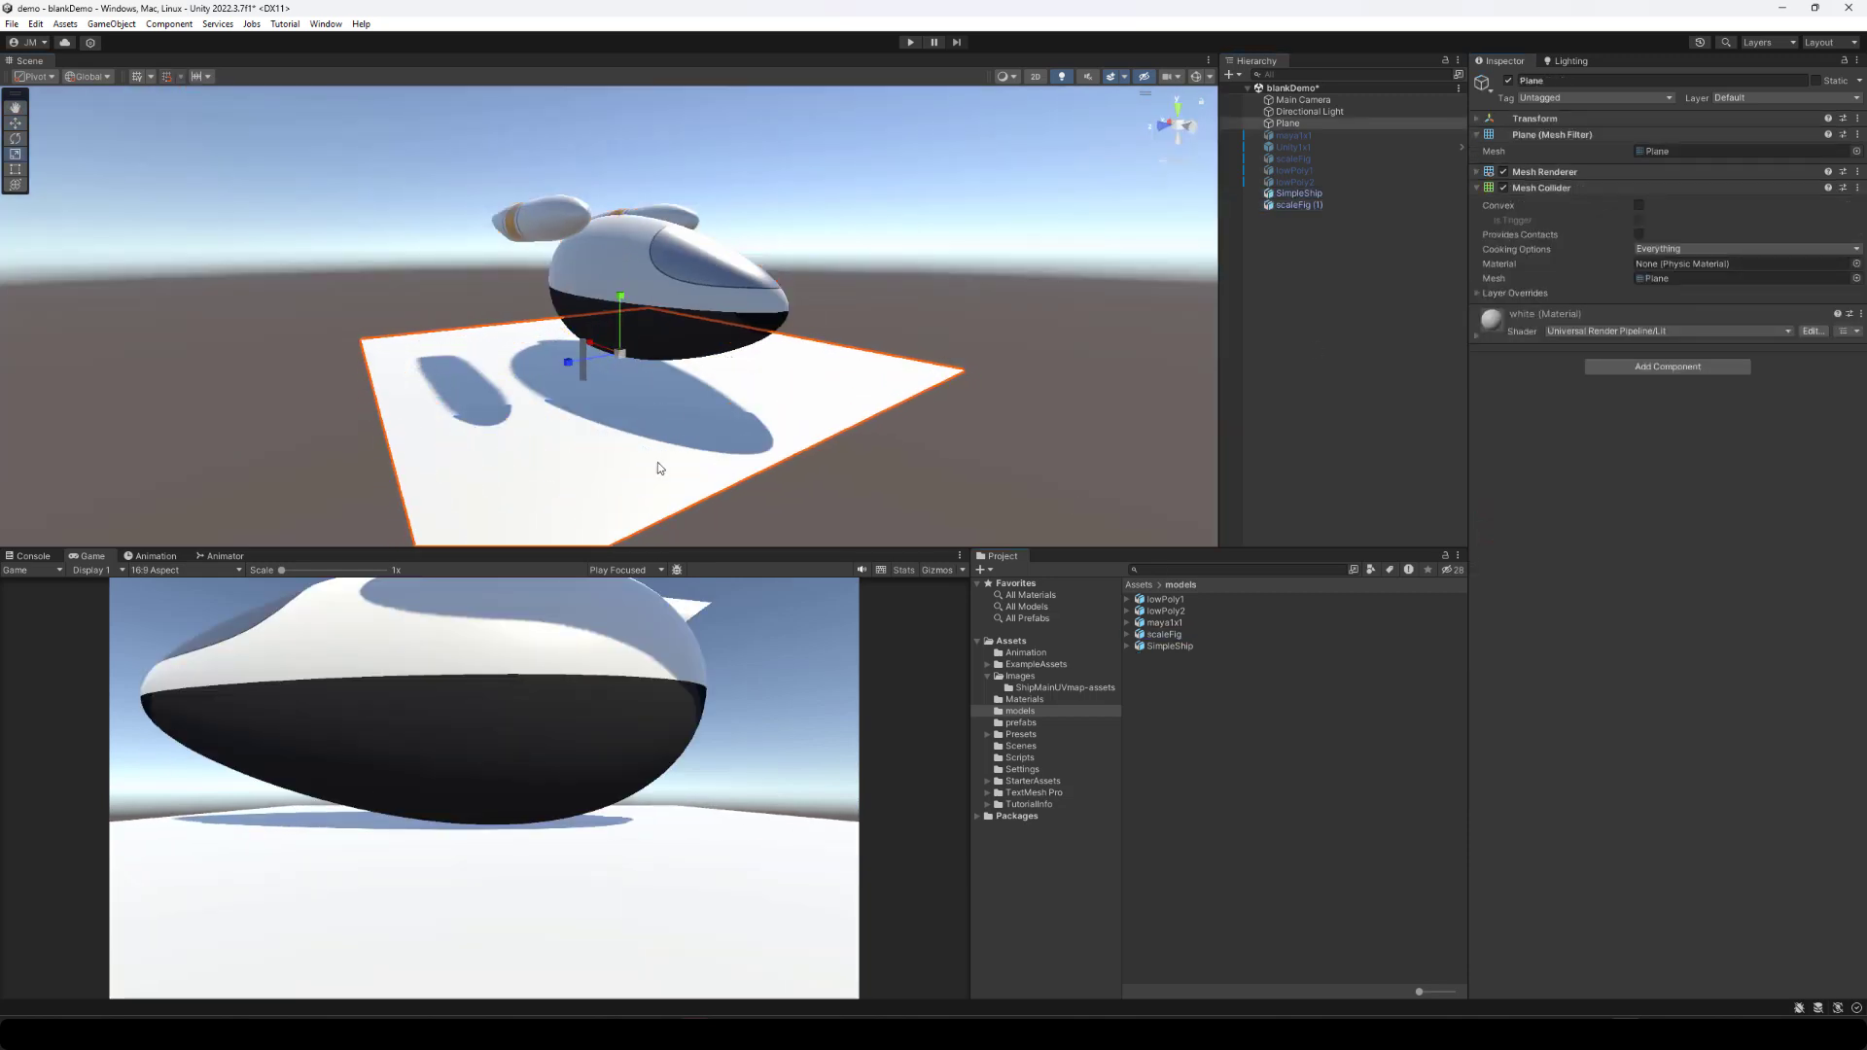
pyautogui.keyDown('alt'); pyautogui.moveTo(657, 463); pyautogui.dragTo(381, 286); pyautogui.keyUp('alt')
# Move SimpleShip away from the camera so the whole ship fits the game view, and expand its shipBottom material settings.
pyautogui.click(1301, 193)
pyautogui.press('w')
pyautogui.keyDown('alt'); pyautogui.moveTo(515, 411); pyautogui.dragTo(697, 262); pyautogui.keyUp('alt')
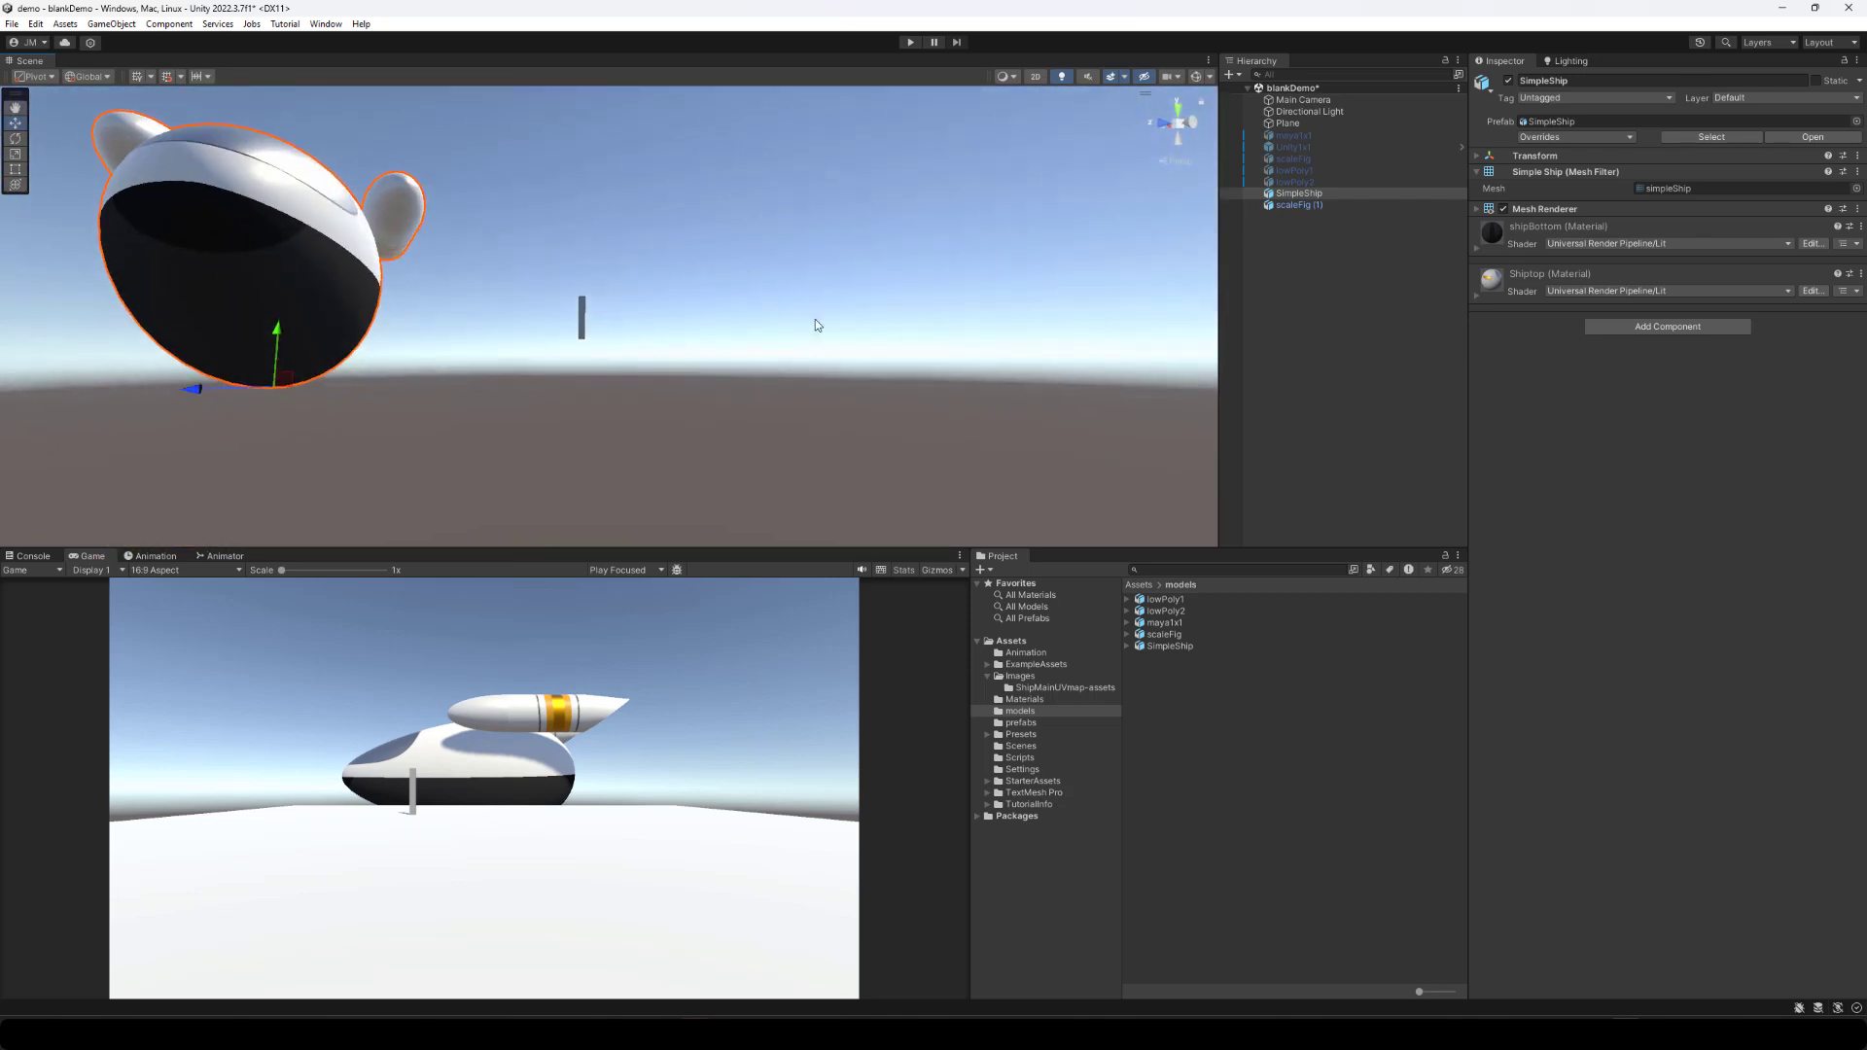
pyautogui.click(1475, 247)
# Examine the textured ship and the striped engine pod up close, and display the scene in Wireframe to inspect the mesh.
pyautogui.keyDown('alt'); pyautogui.moveTo(603, 275); pyautogui.dragTo(603, 478); pyautogui.keyUp('alt')
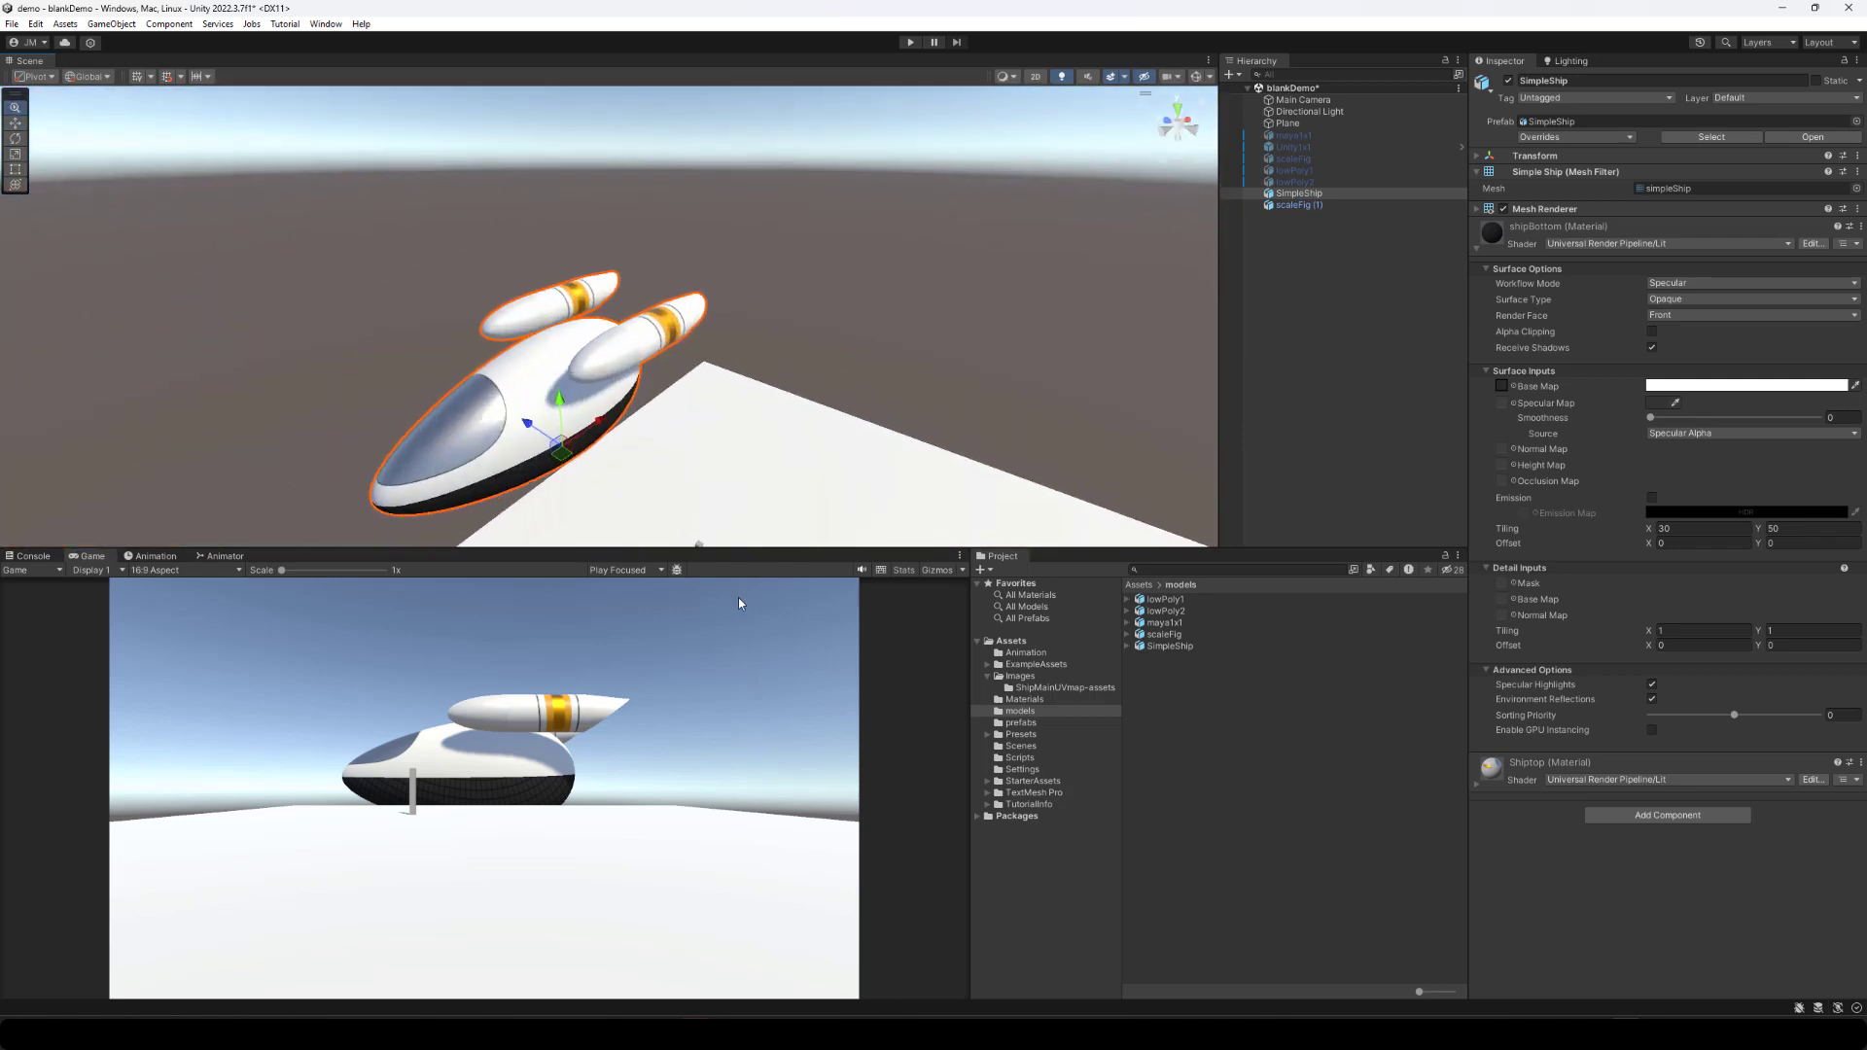
pyautogui.keyDown('alt'); pyautogui.moveTo(603, 294); pyautogui.dragTo(797, 418, button='right'); pyautogui.keyUp('alt')
pyautogui.keyDown('alt'); pyautogui.moveTo(797, 418); pyautogui.dragTo(522, 343); pyautogui.keyUp('alt')
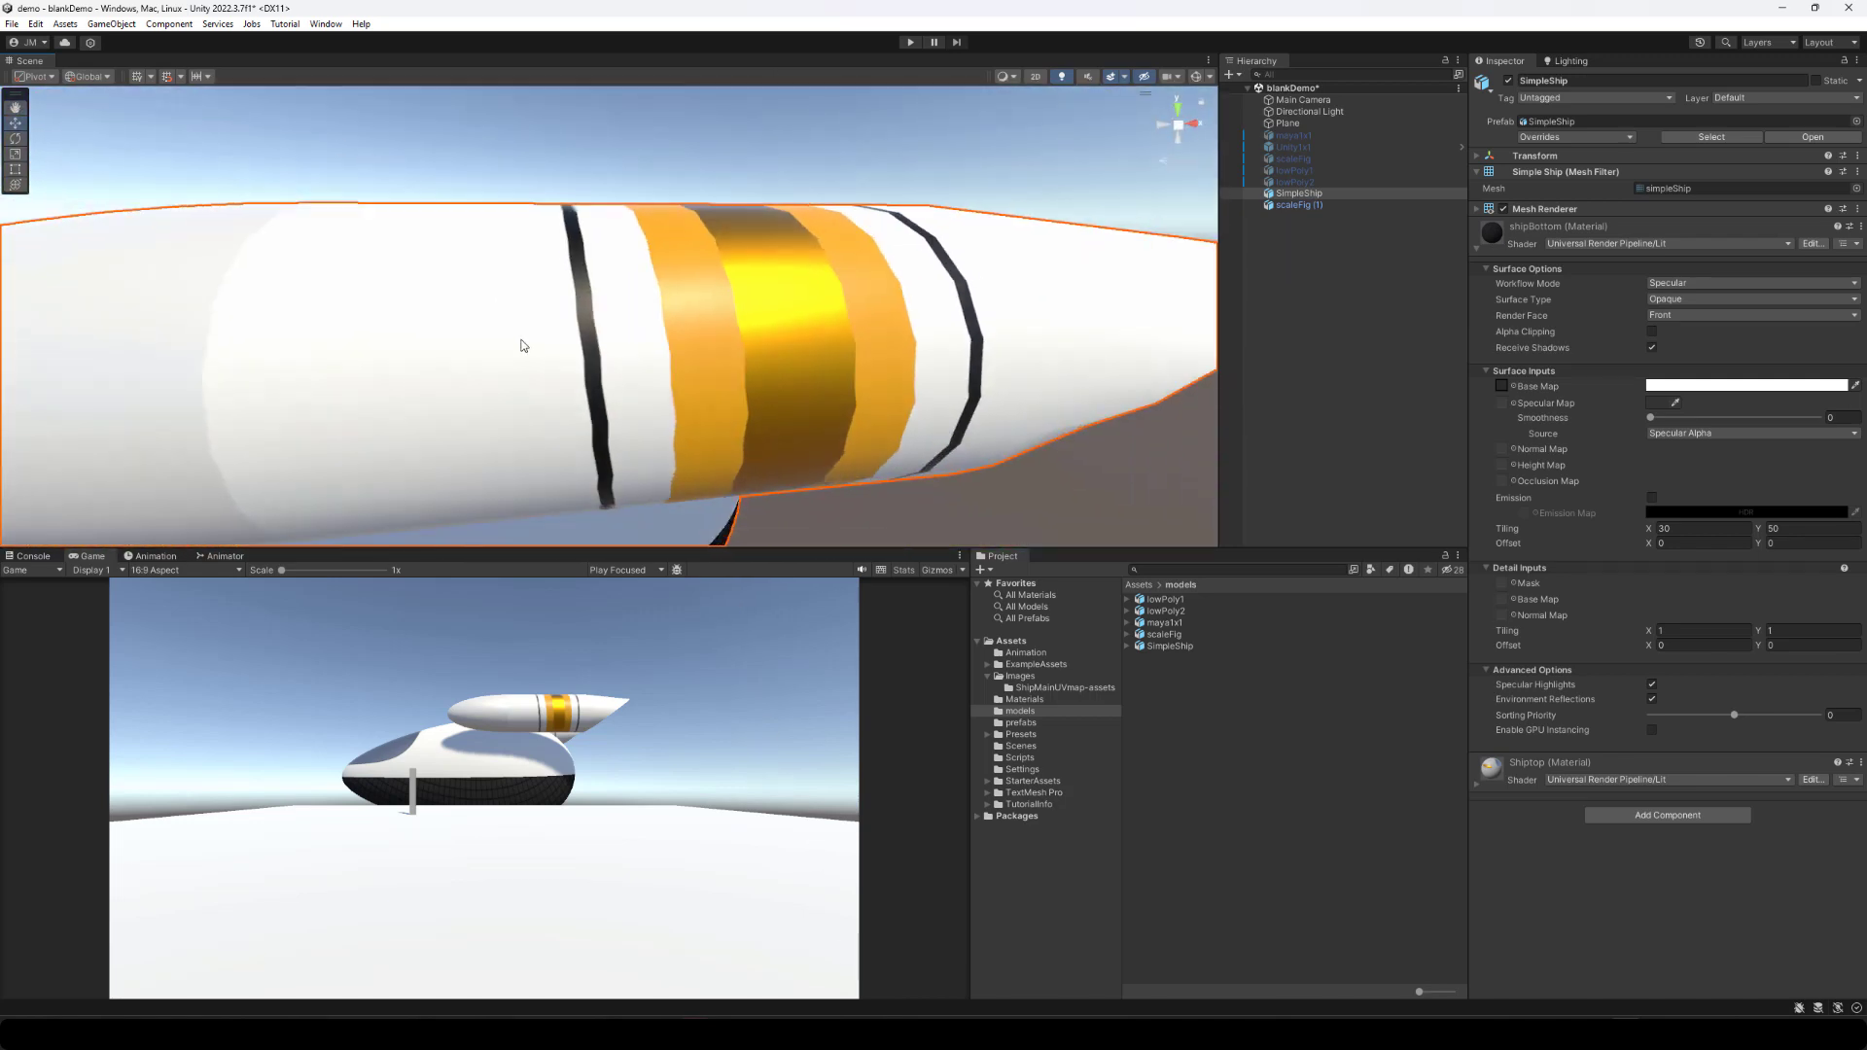
pyautogui.scroll(-5, 522, 343)
pyautogui.click(1004, 76)
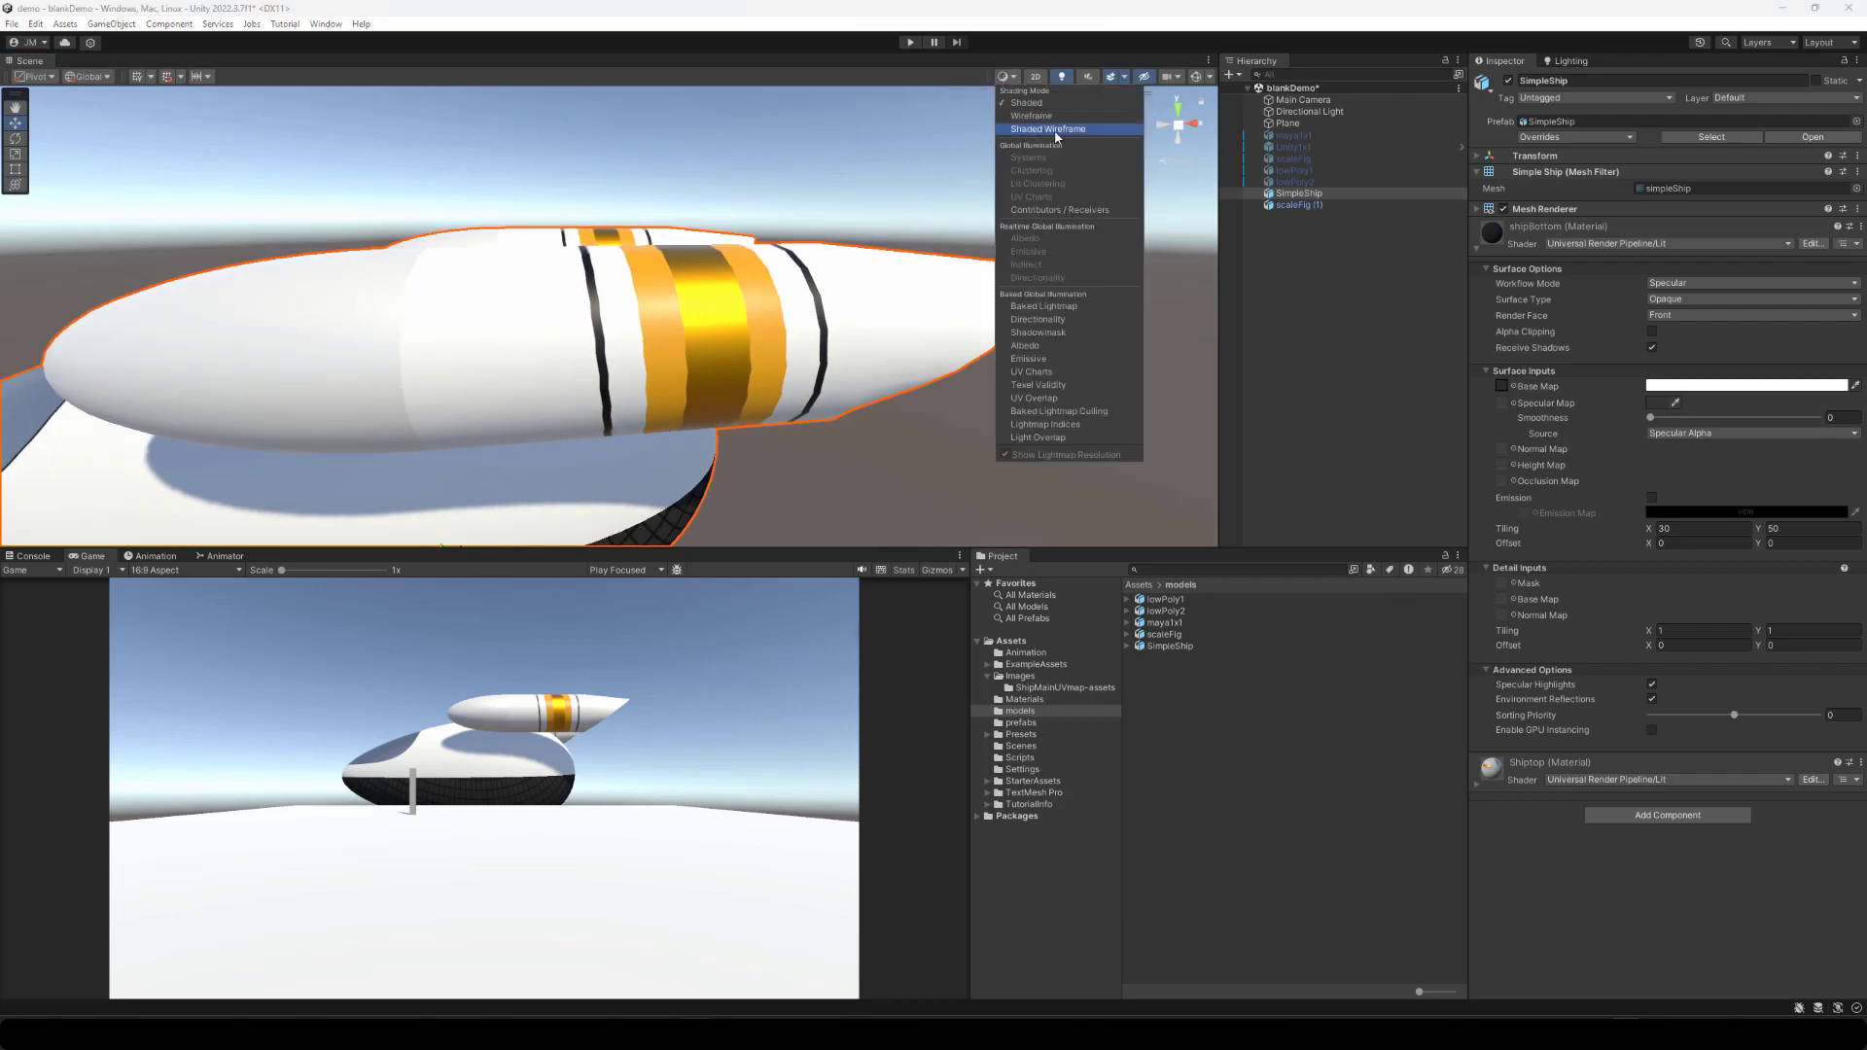
pyautogui.click(1031, 116)
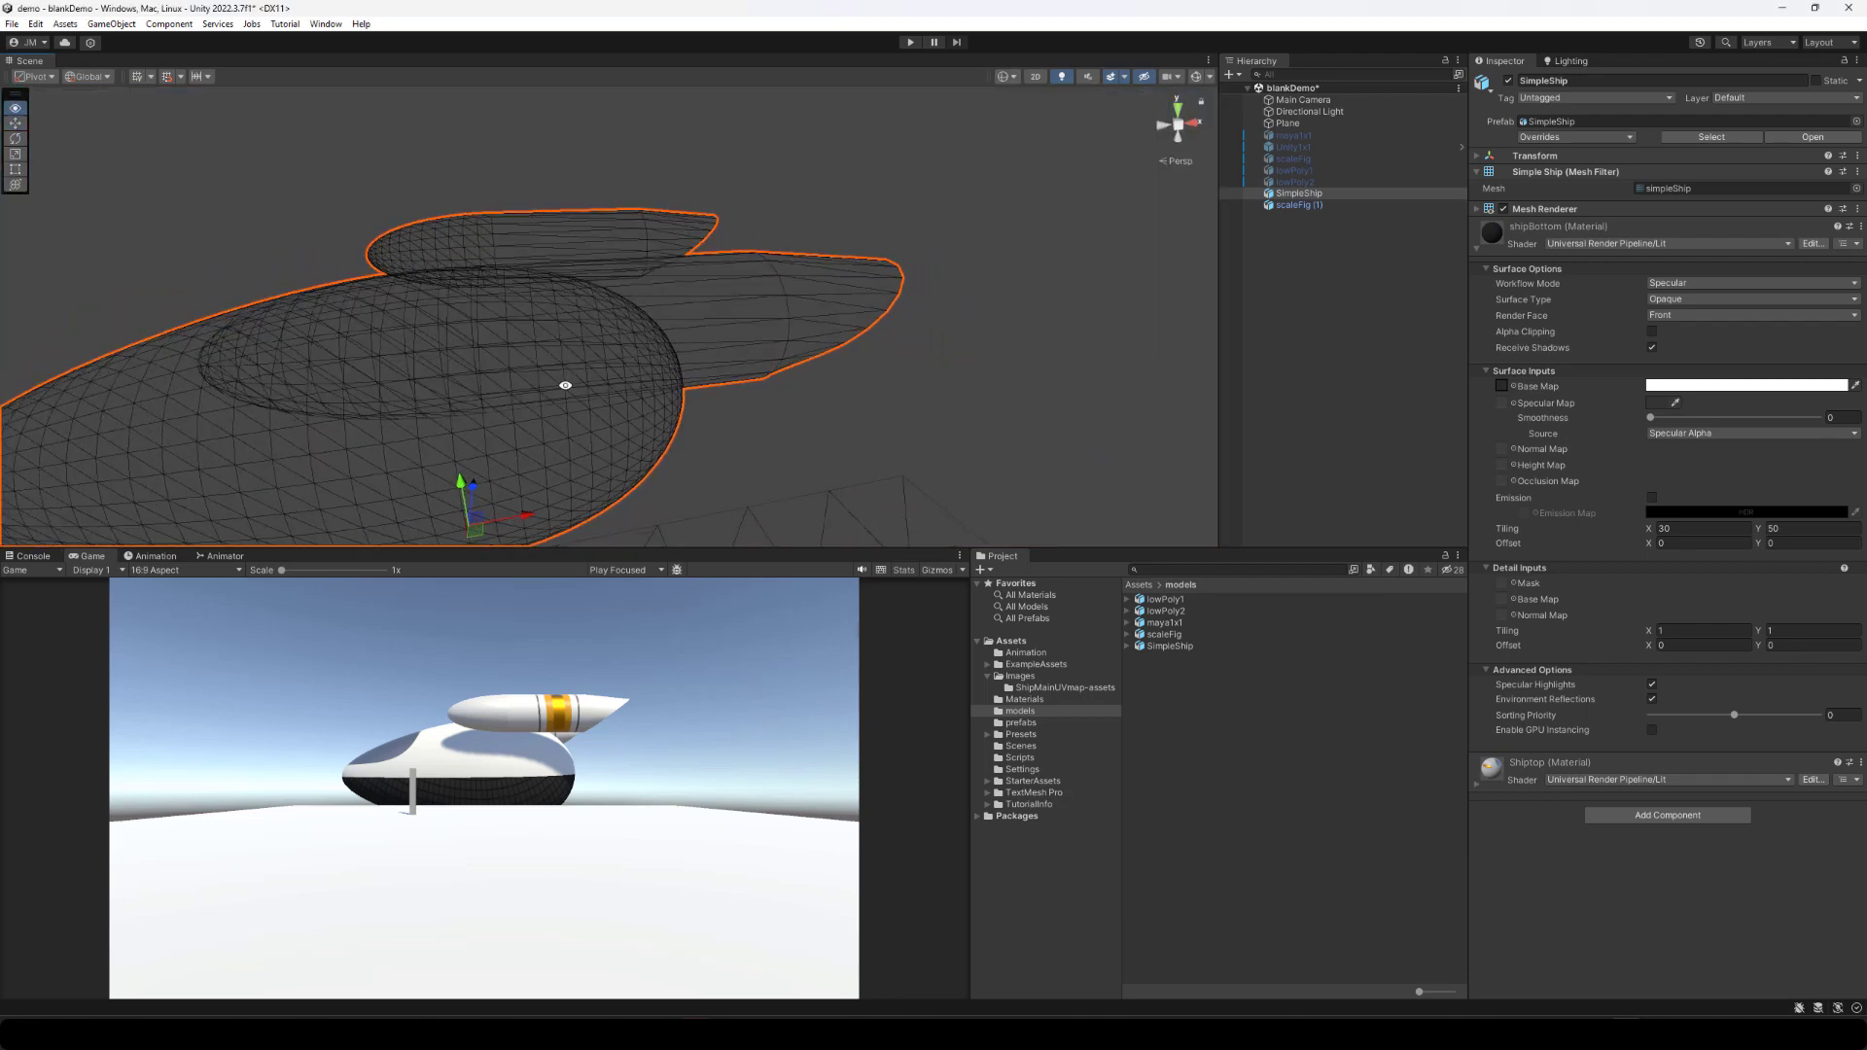